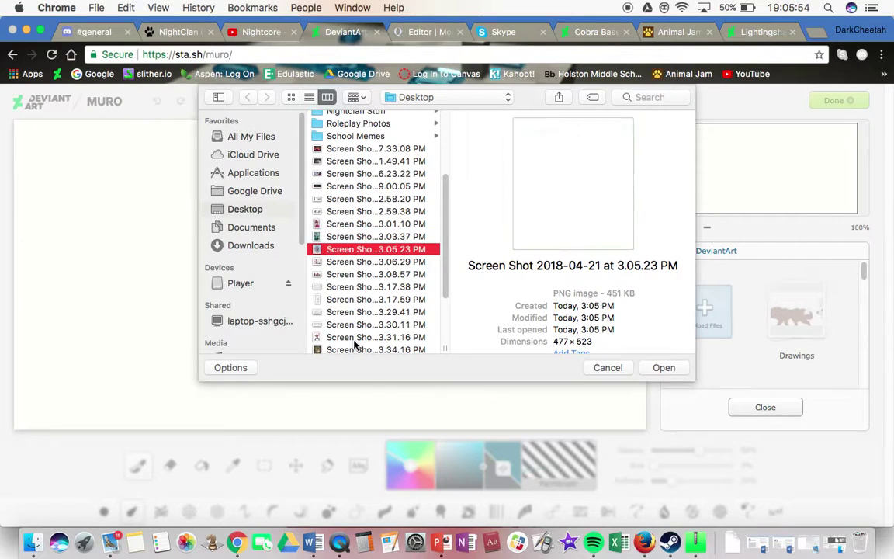
Find the cobra line-art image "Screen Shot 2018-04-21 at 7.04.07 PM" on the Desktop and upload it to Sta.sh
key(Up)
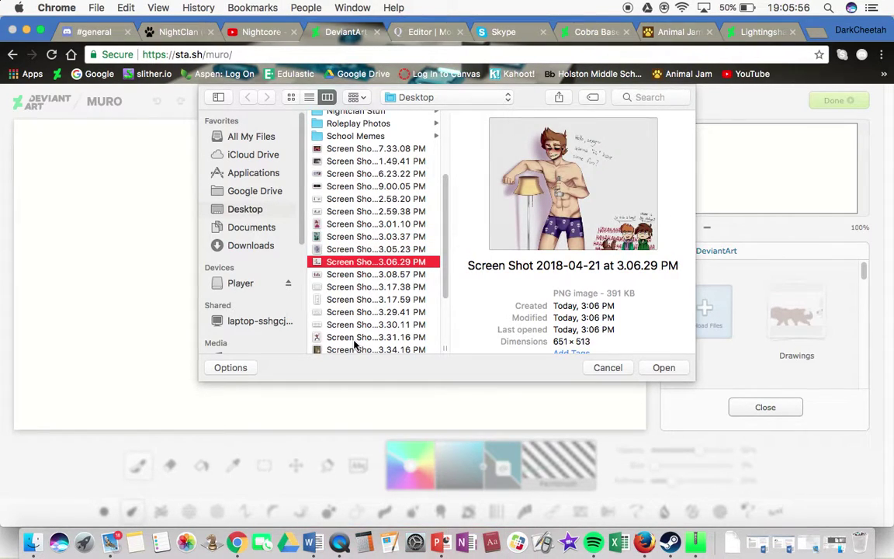
key(Down)
key(Down)
key(Down)
key(Down)
key(Down)
key(Down)
key(Up)
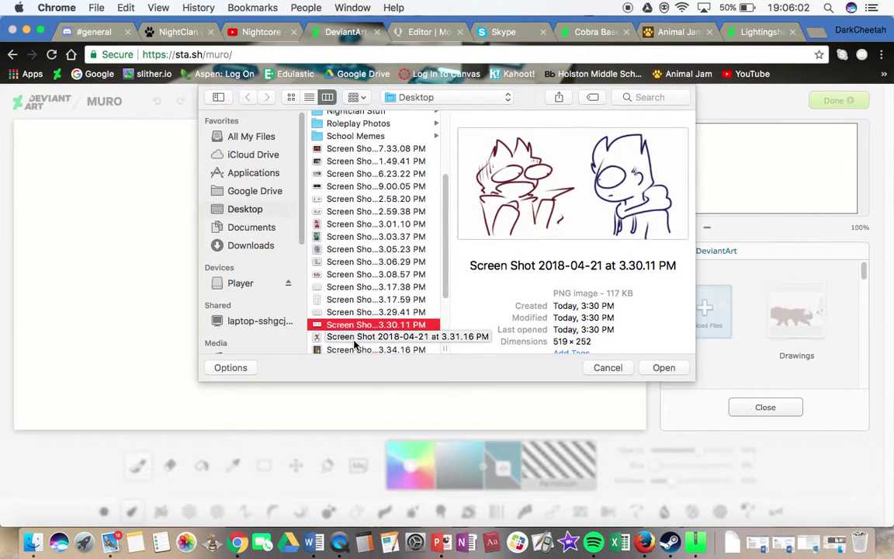
key(Down)
key(Down)
key(Down)
key(Up)
key(Down)
key(Down)
key(Up)
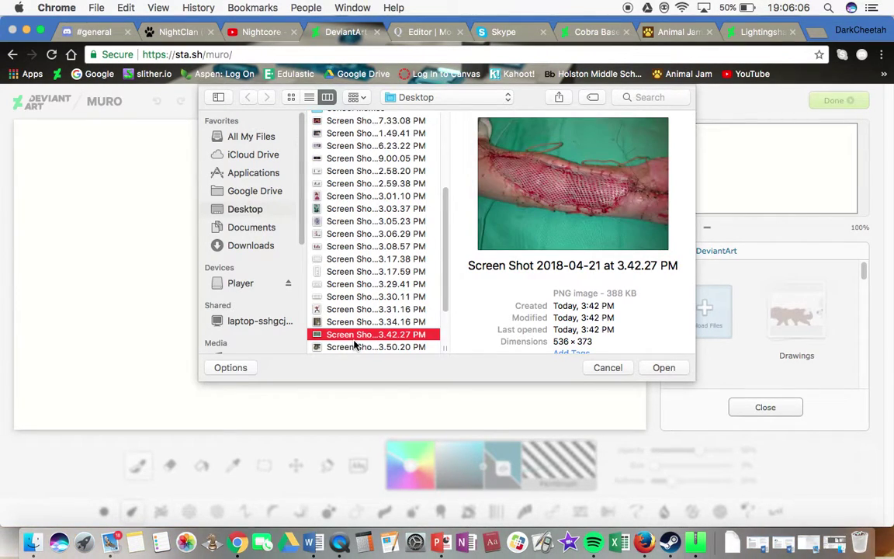
key(Down)
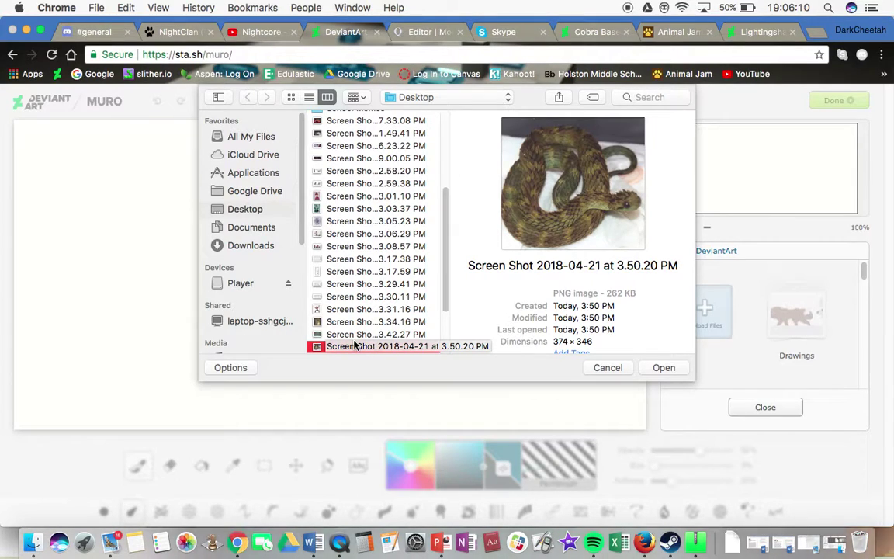
key(Down)
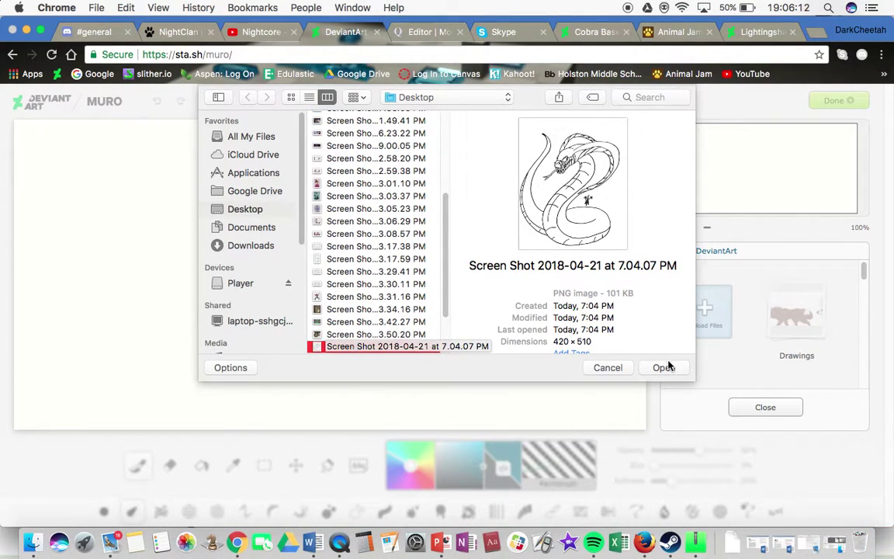
key(Up)
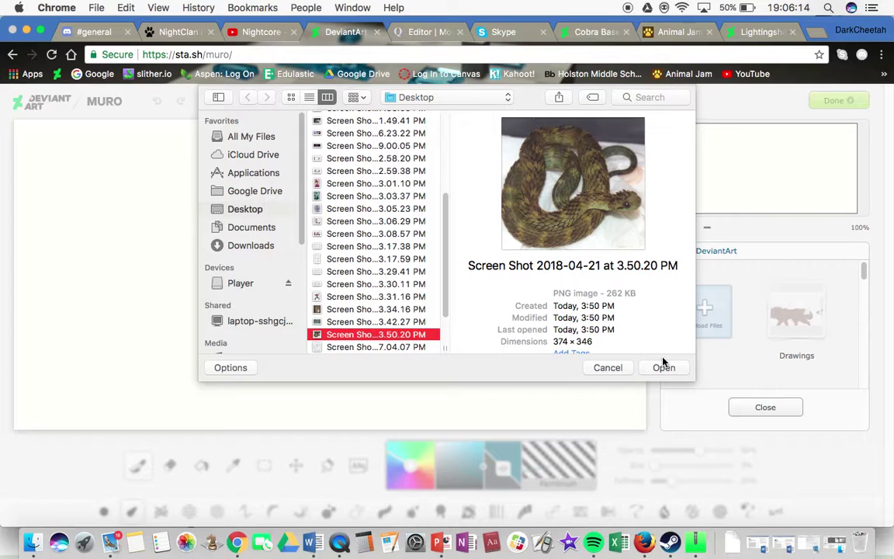
key(Down)
key(Up)
key(Down)
key(Up)
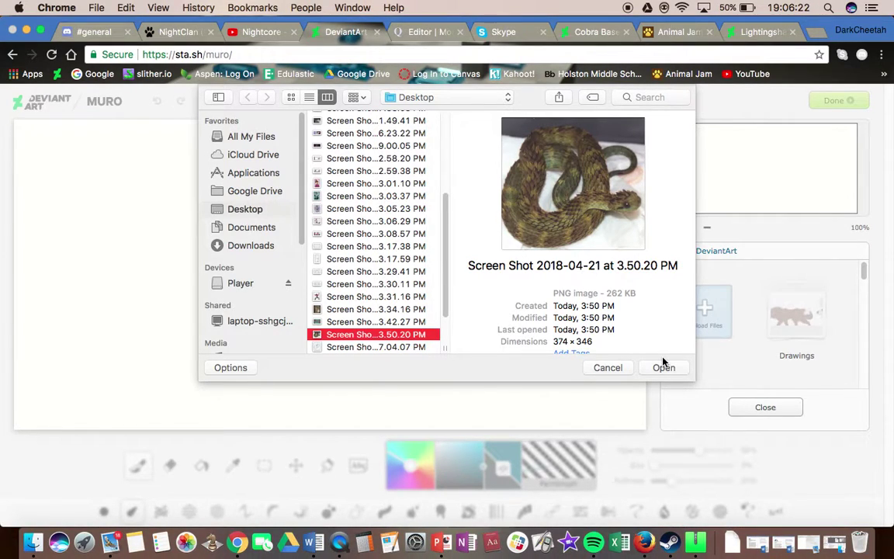
key(Down)
click(665, 366)
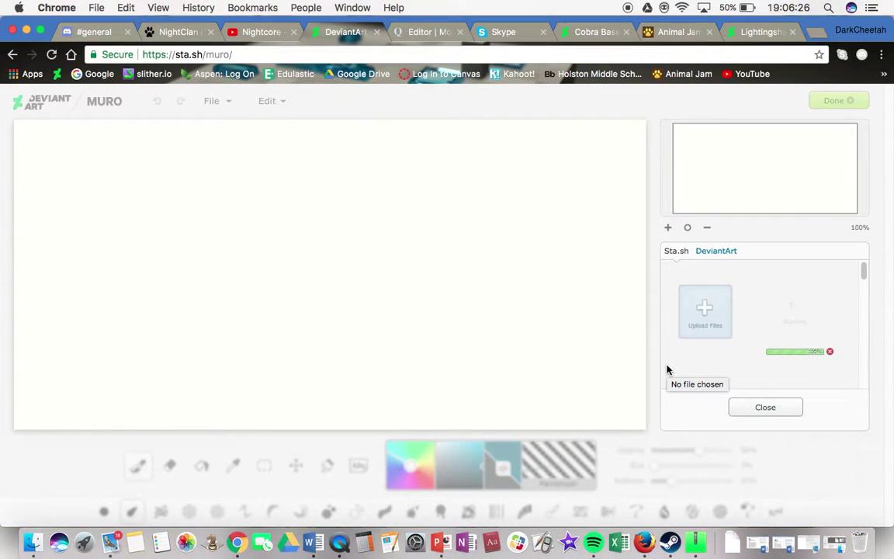
Check the Animal Jam chat and the Cobra Base reference page on DeviantArt
click(675, 32)
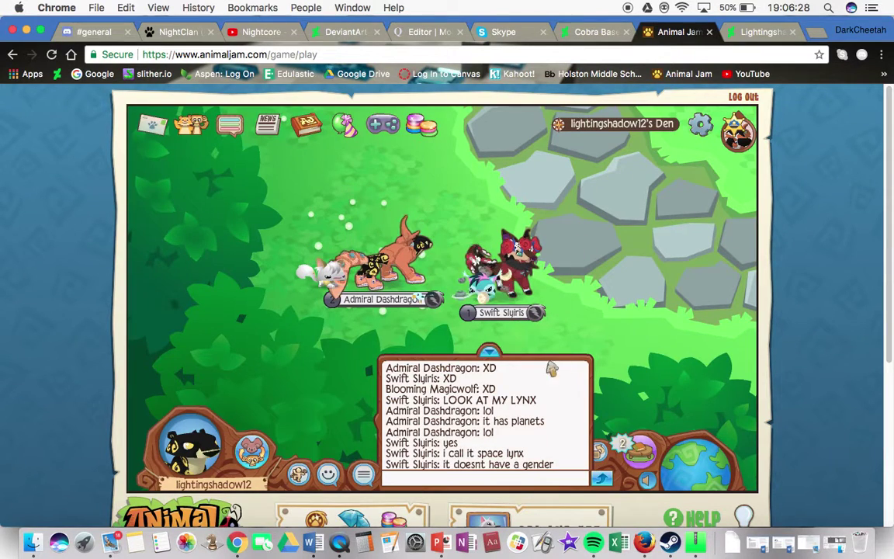
click(514, 476)
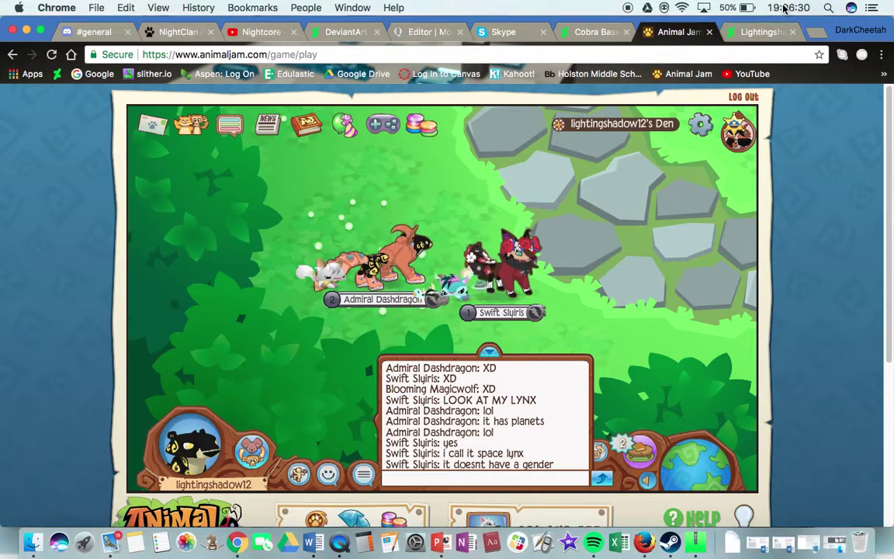
click(594, 31)
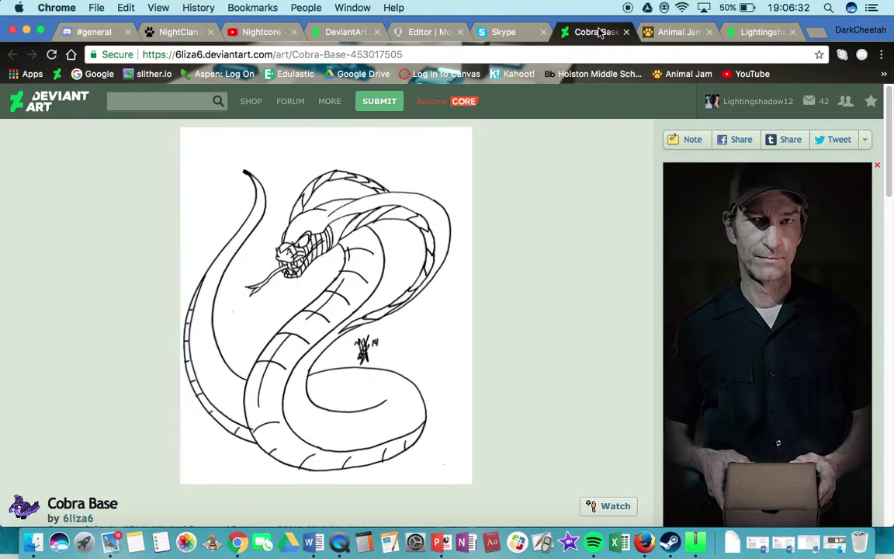
Return to Muro, import the uploaded cobra drawing as a layer sized 397 × 482 px, and activate the Paintbrush
click(350, 32)
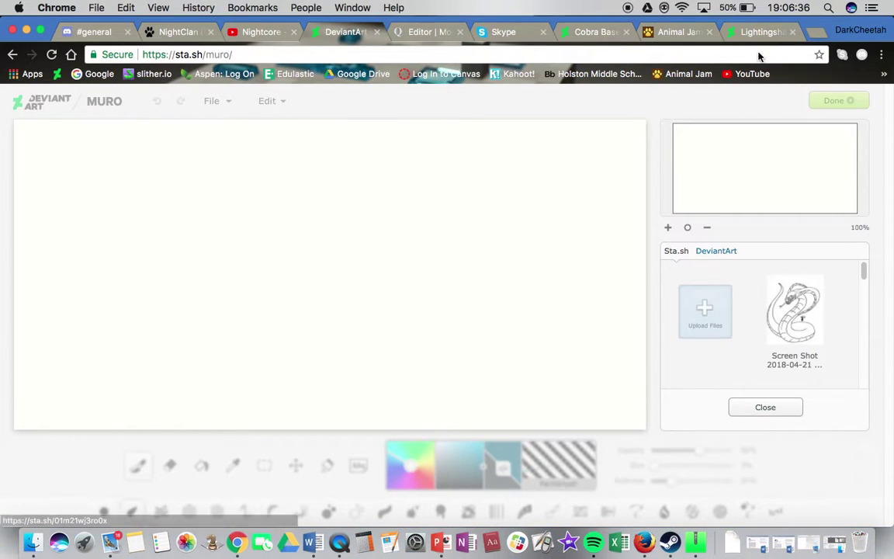
click(793, 311)
drag(186, 270, 315, 274)
drag(764, 243, 759, 244)
mouse_move(253, 240)
mouse_down()
mouse_move(256, 261)
mouse_move(257, 253)
mouse_up()
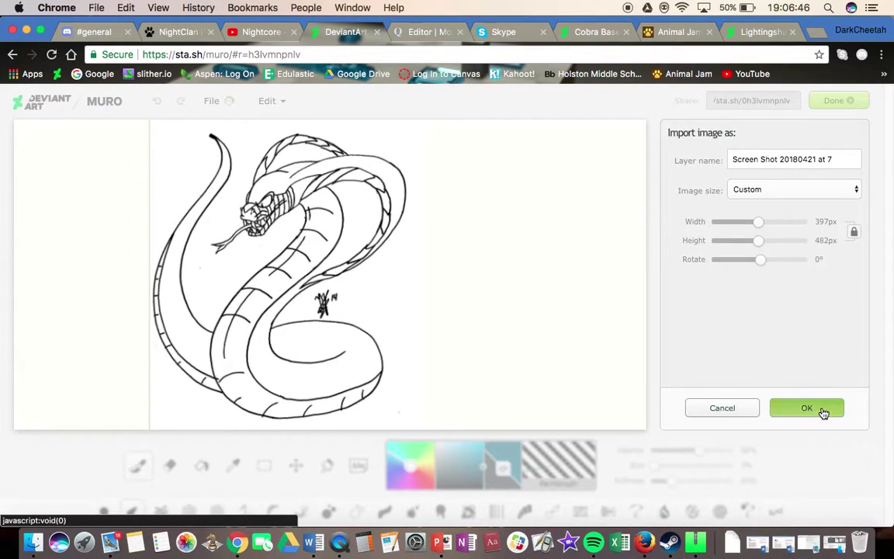
click(808, 409)
key(e)
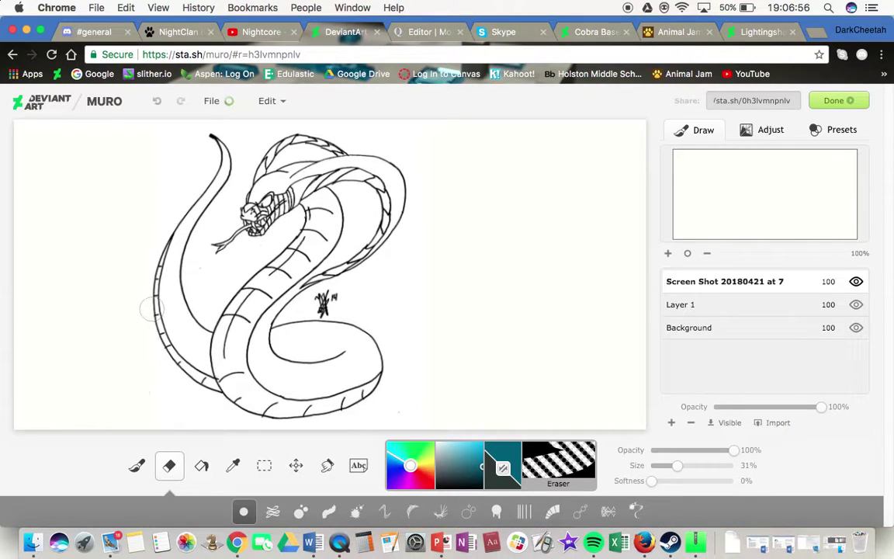
click(135, 468)
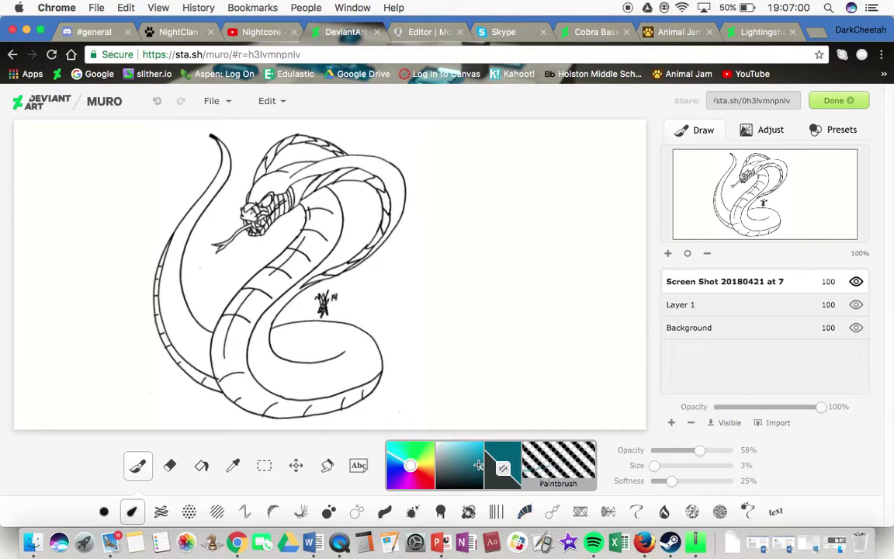
Switch to Animal Jam, send "qhhh" and "ahhh" in the chat, and walk the character slightly away from the other player
click(674, 32)
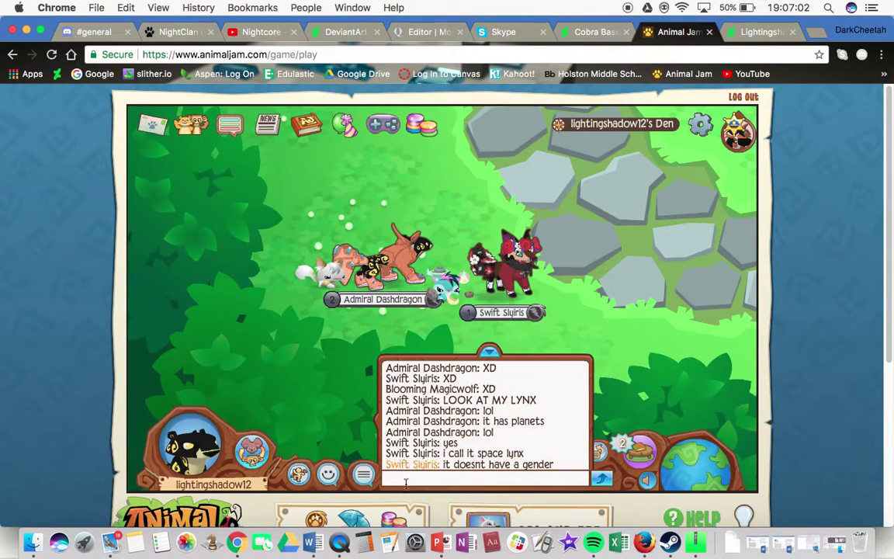
text(gh)
key(Return)
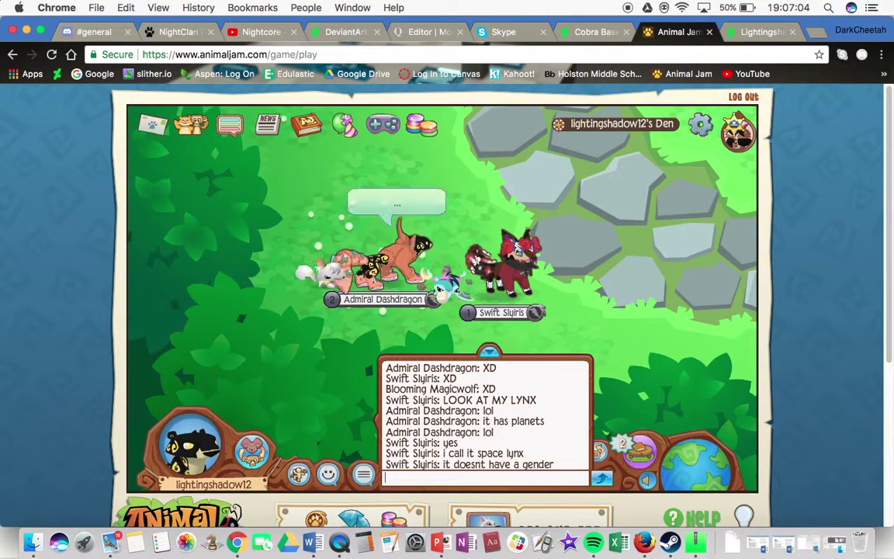
text(ahhh)
key(Return)
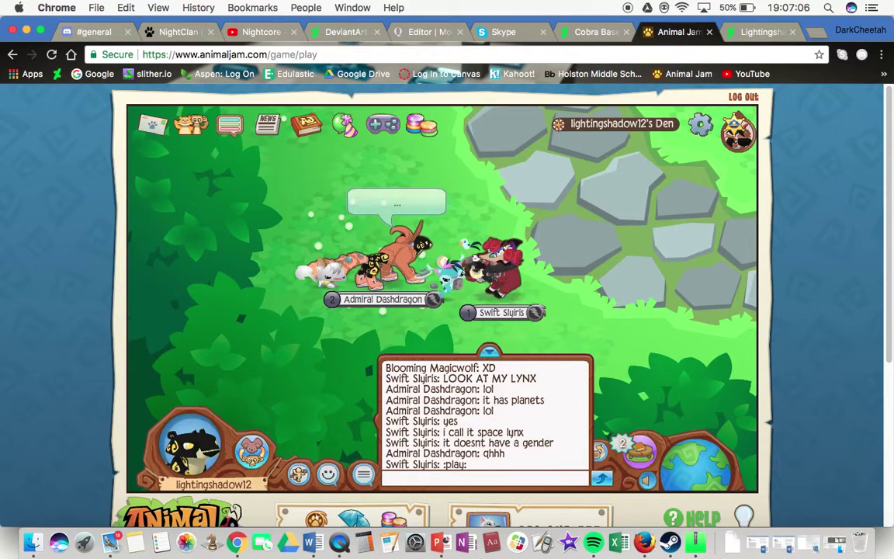
key(Right)
key(Left)
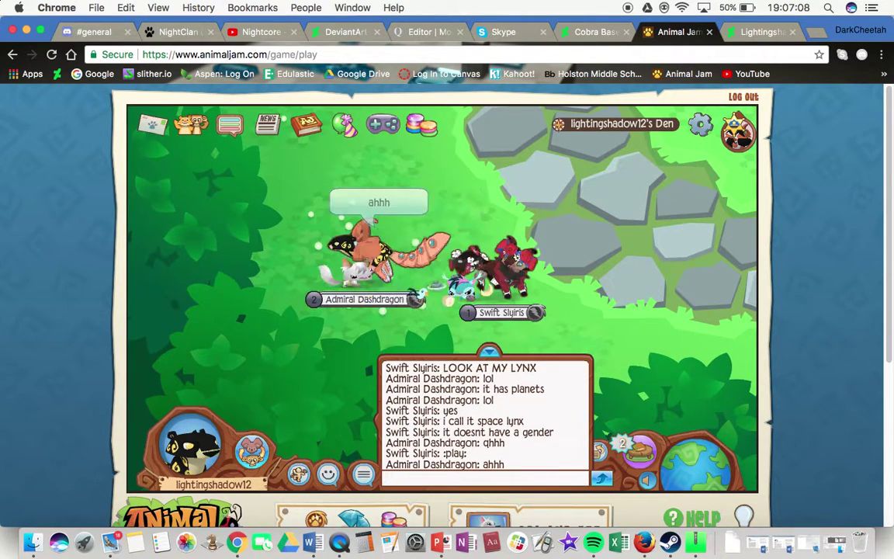
key(Right)
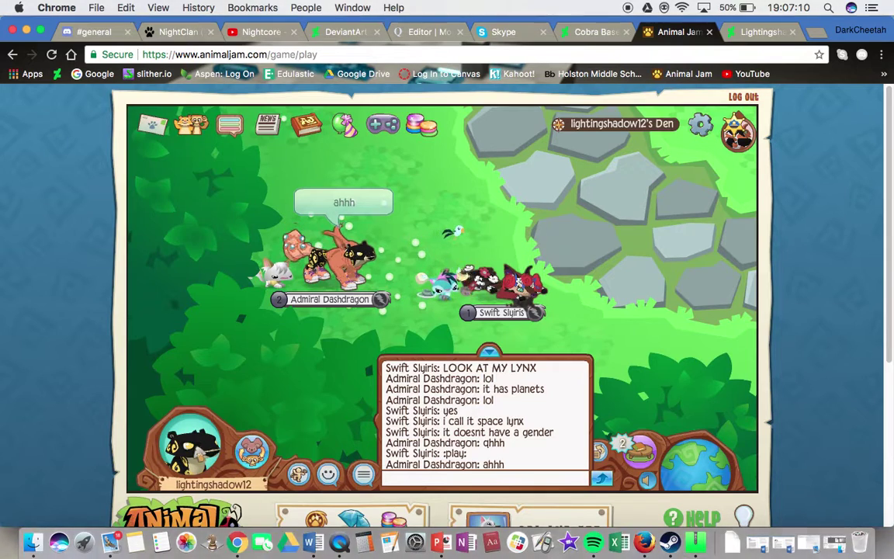
Preview Metalsnake, Windsnake and Pawpirate in the pet collection, and make Giantrobot the active pet
click(196, 449)
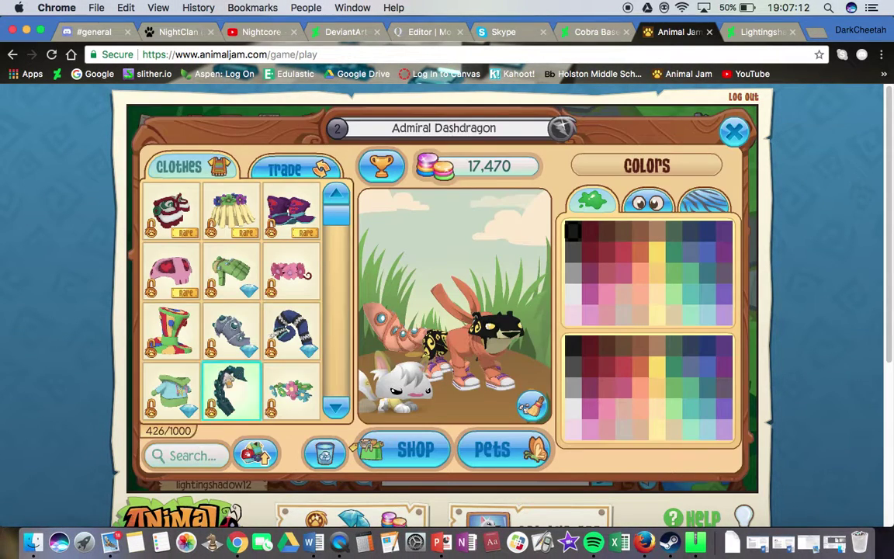
click(484, 459)
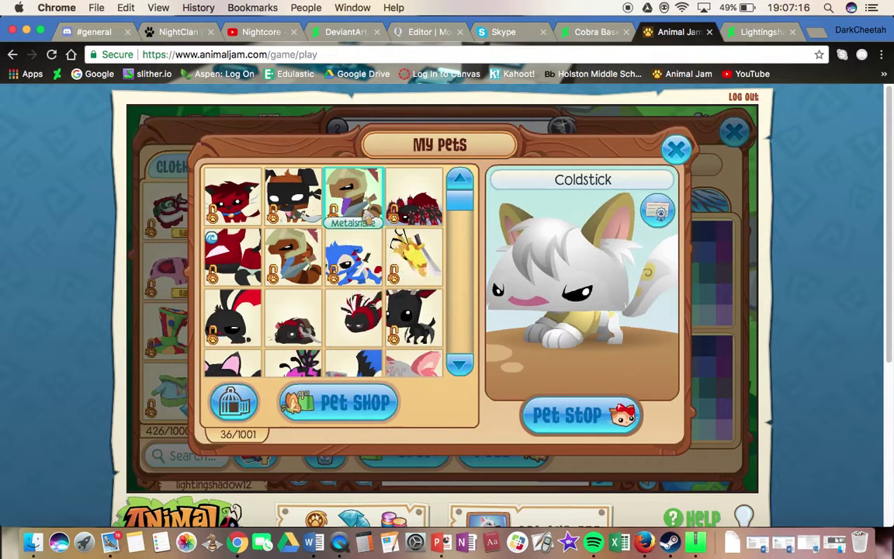
click(361, 210)
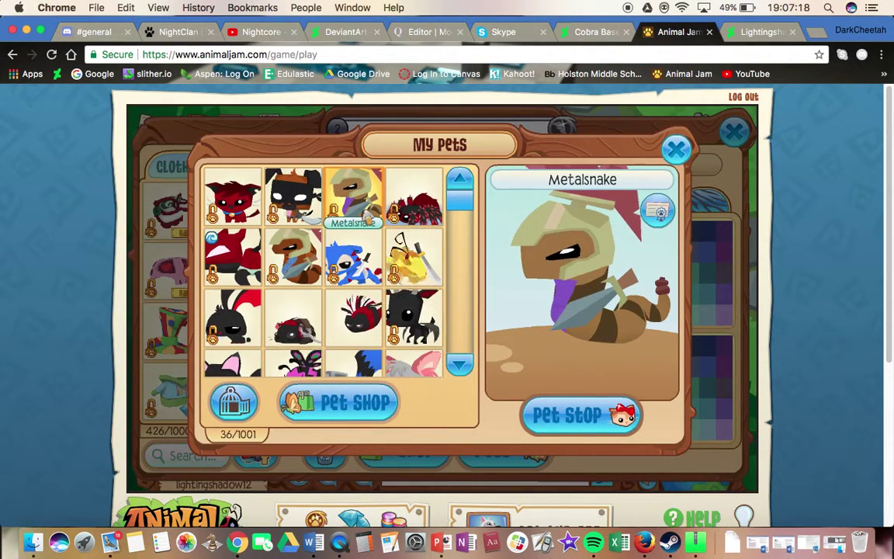
click(292, 257)
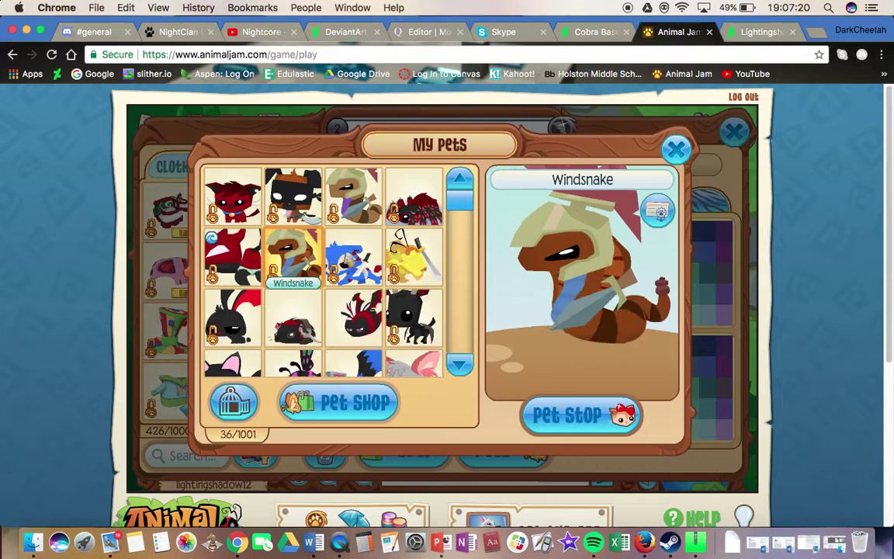
click(460, 365)
click(460, 365)
click(460, 365)
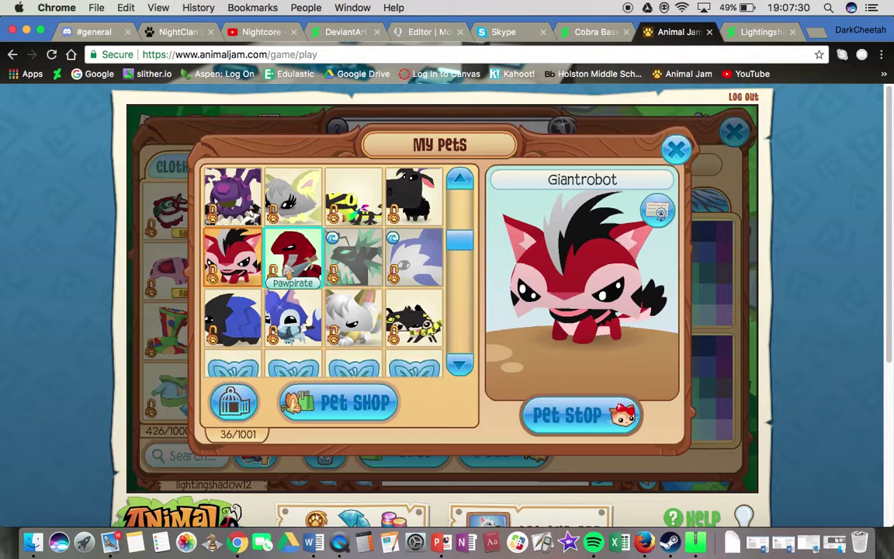
click(294, 260)
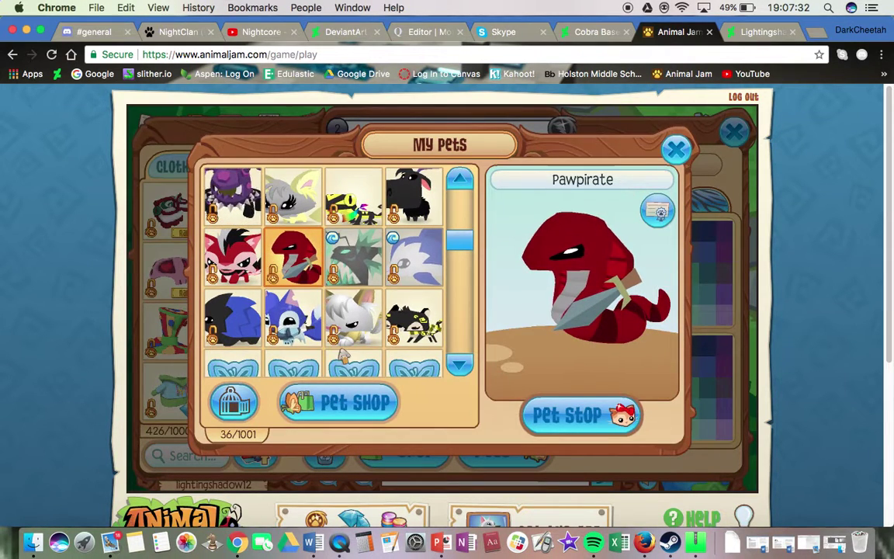
click(232, 257)
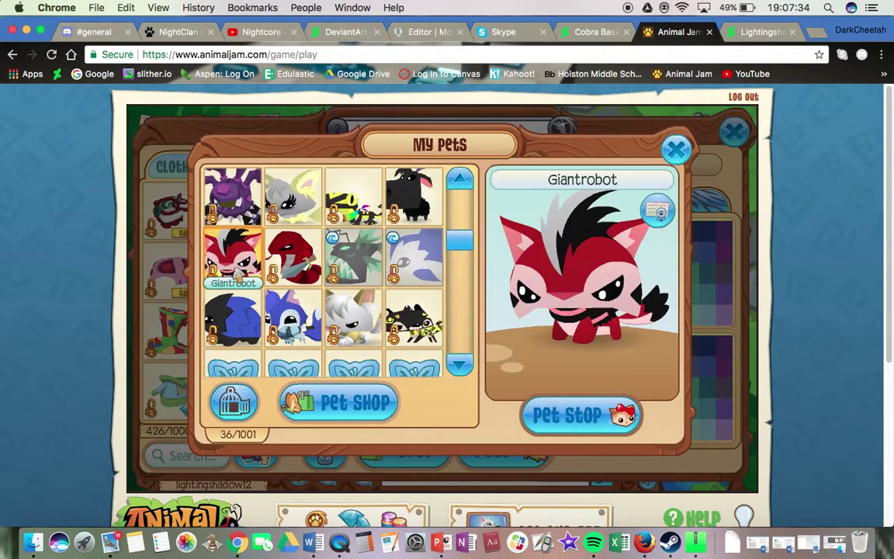
click(676, 150)
click(735, 133)
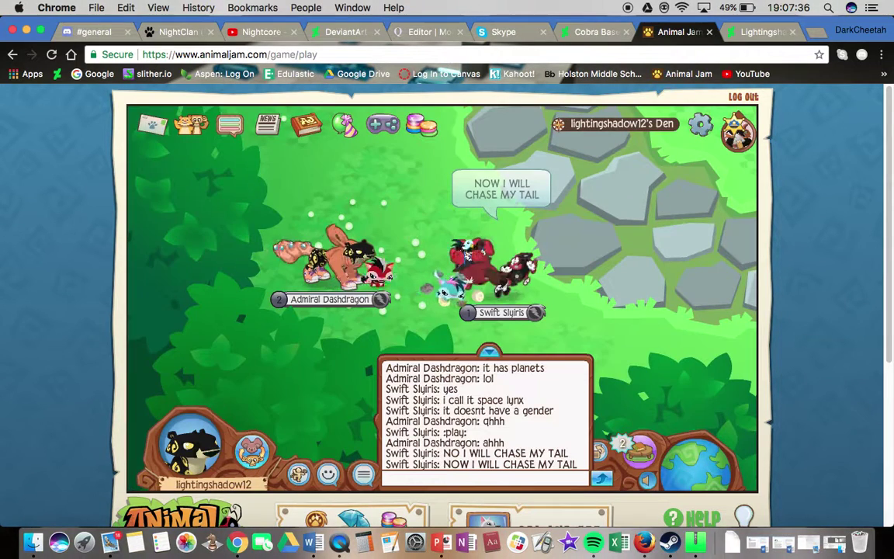
Send the chat messages "im going to give you something" and "but you have to give it back"
click(452, 479)
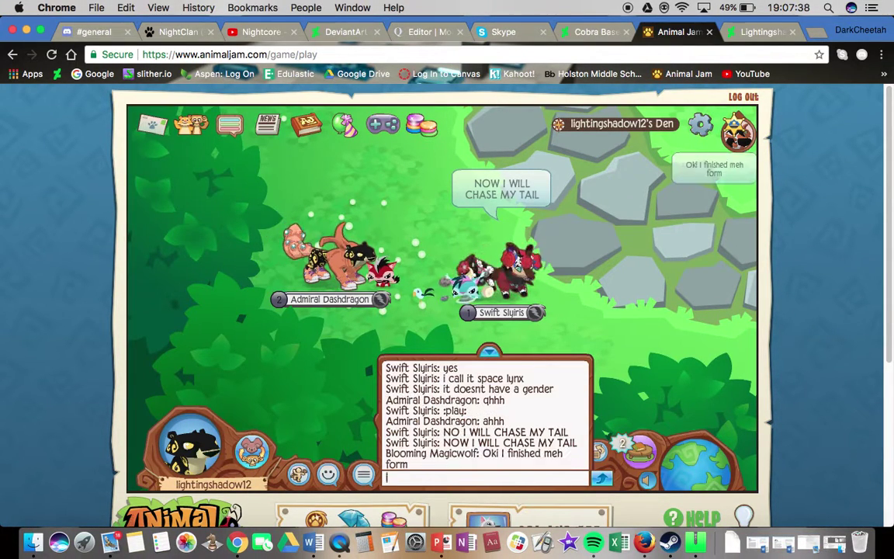
text(im going to give you)
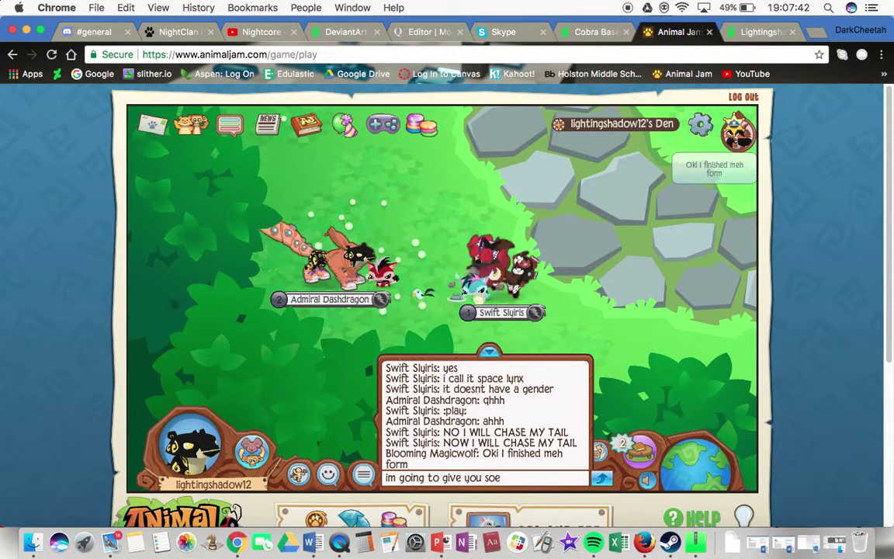
text( something)
key(Return)
text(i)
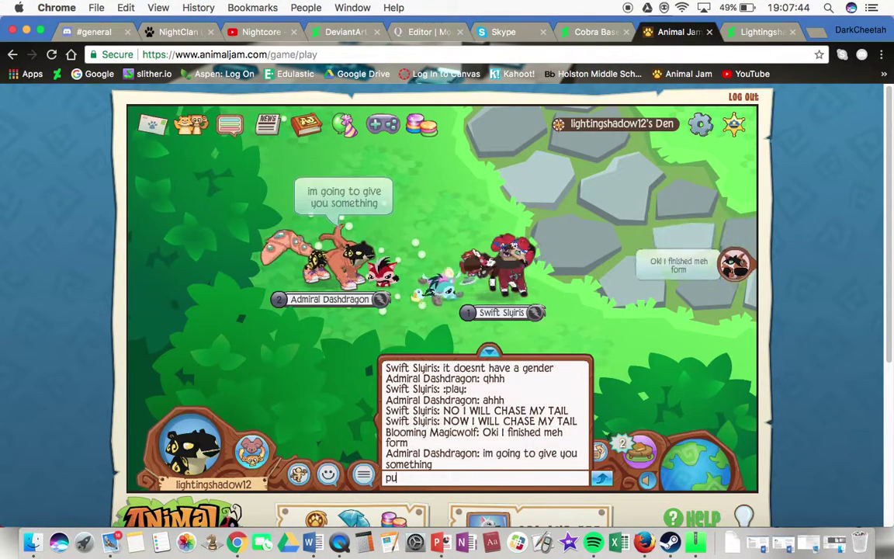
text(ut you have t)
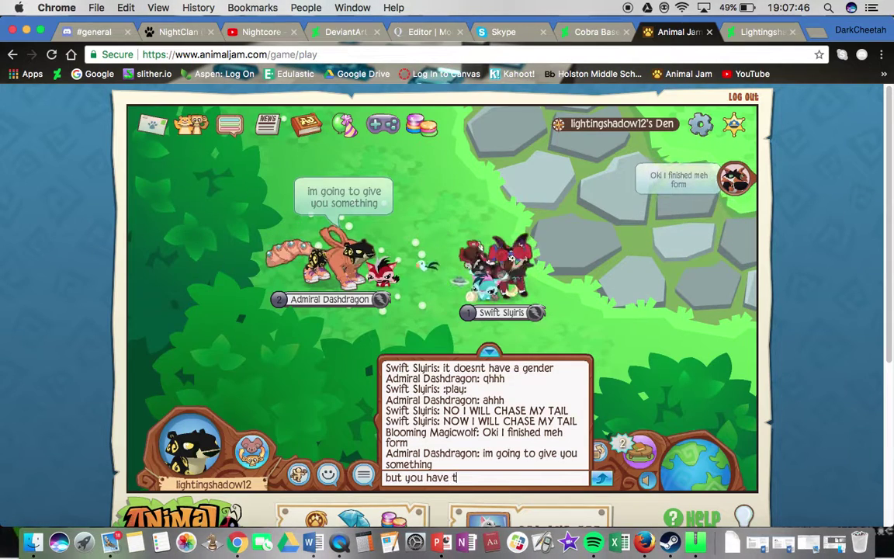
text(o give it back)
key(Return)
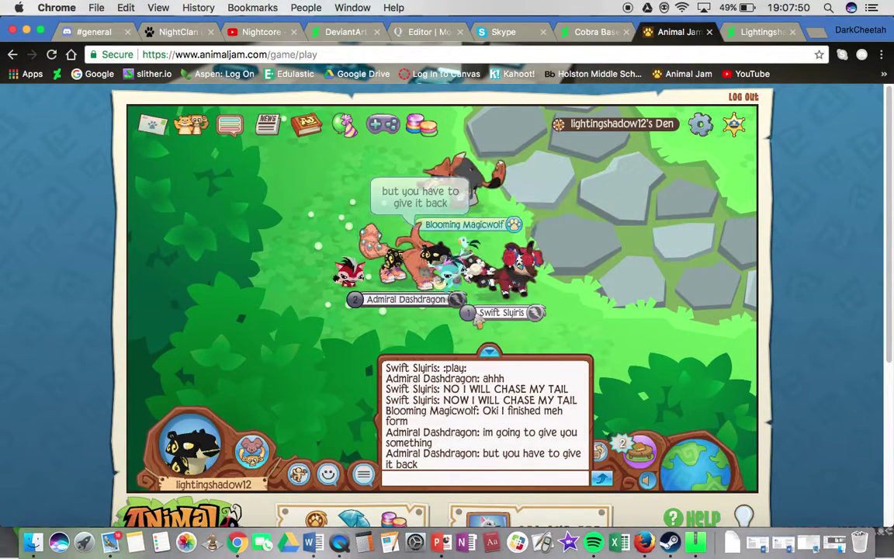
Open the red wolf player's profile card and expand their trade list
click(481, 314)
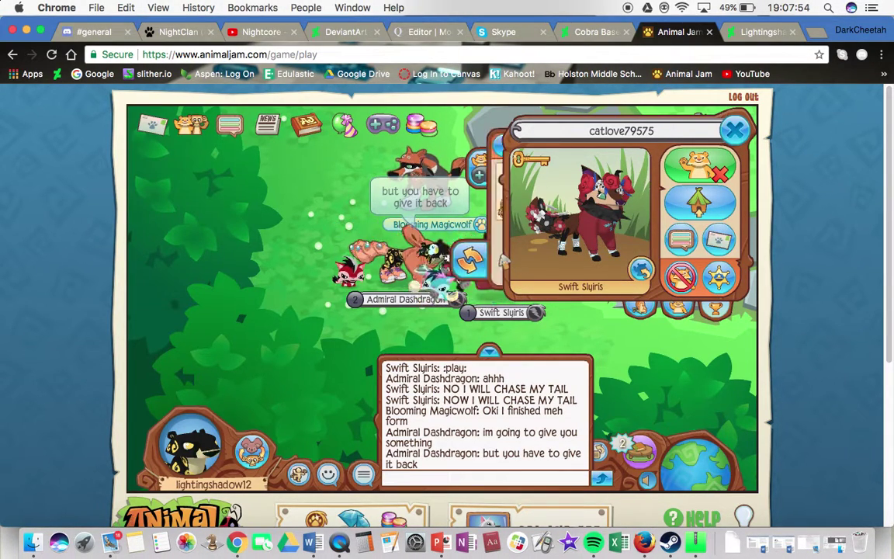
click(485, 262)
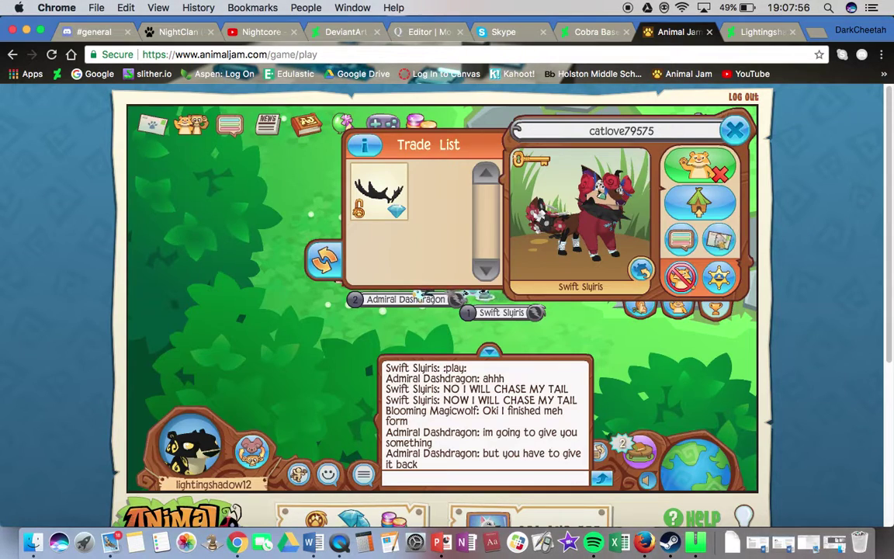
click(716, 239)
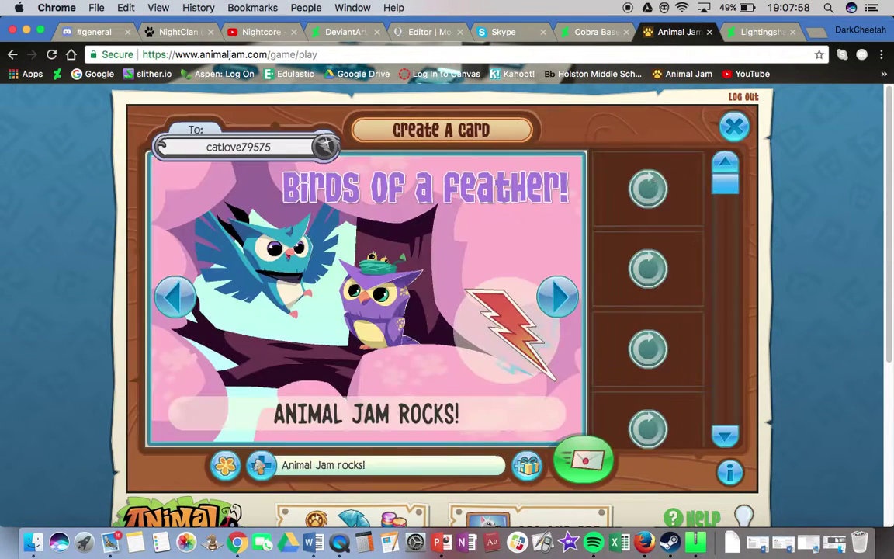
click(527, 465)
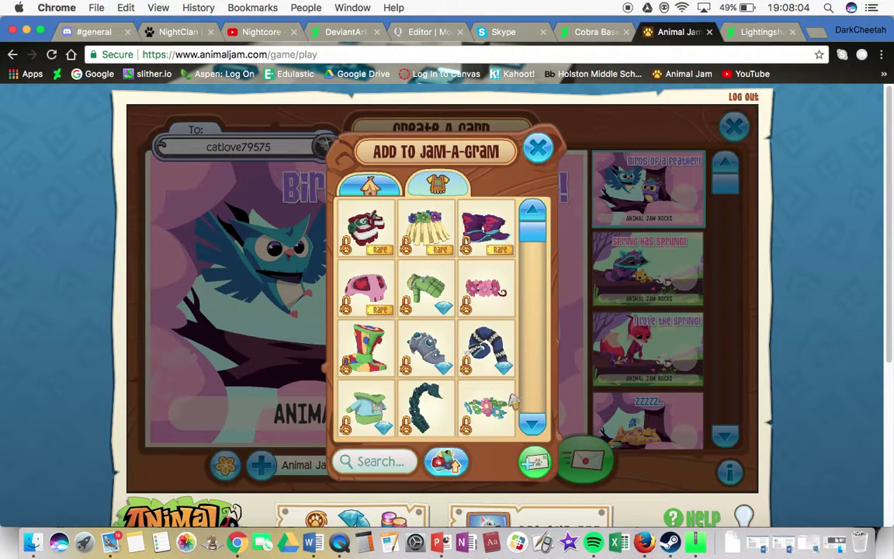
scroll(513, 400, down, 4)
click(537, 147)
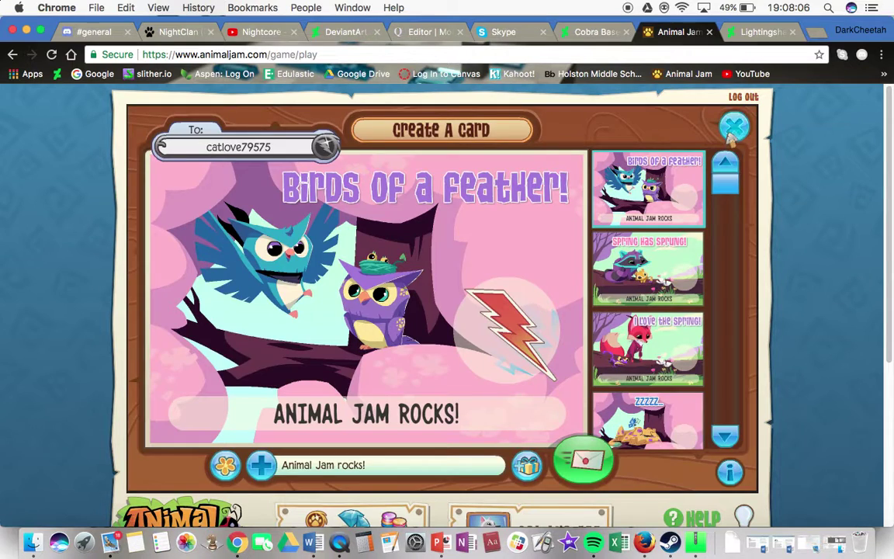
click(732, 130)
Start a trade request for the other player's black antlers and offer the active red-and-pink pet with black hair
click(379, 190)
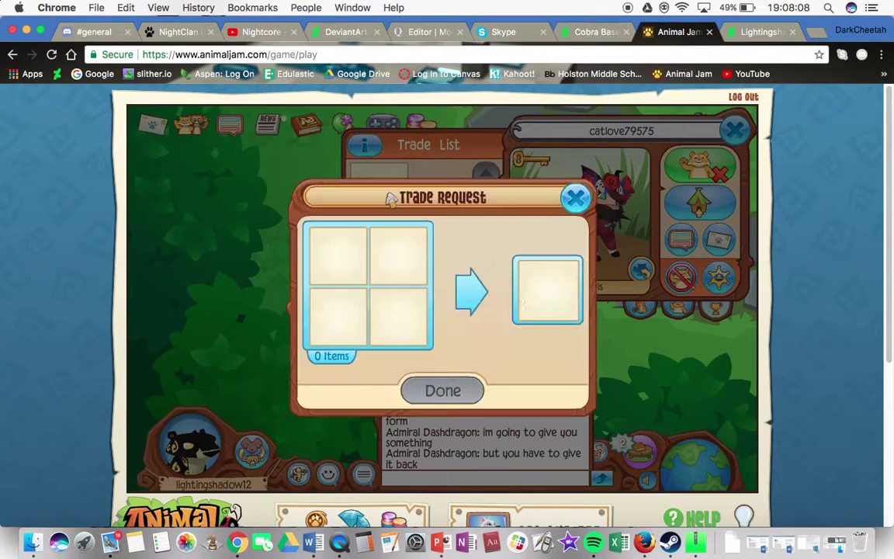
click(338, 258)
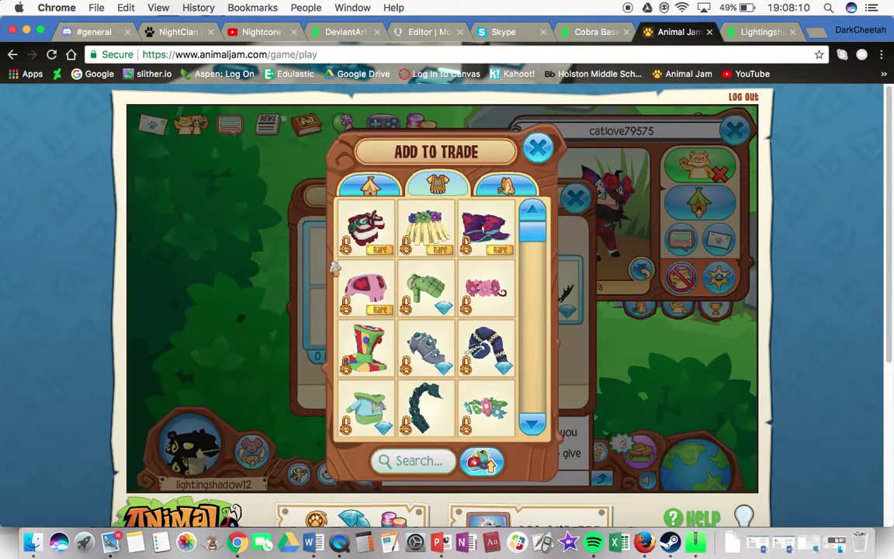
click(506, 185)
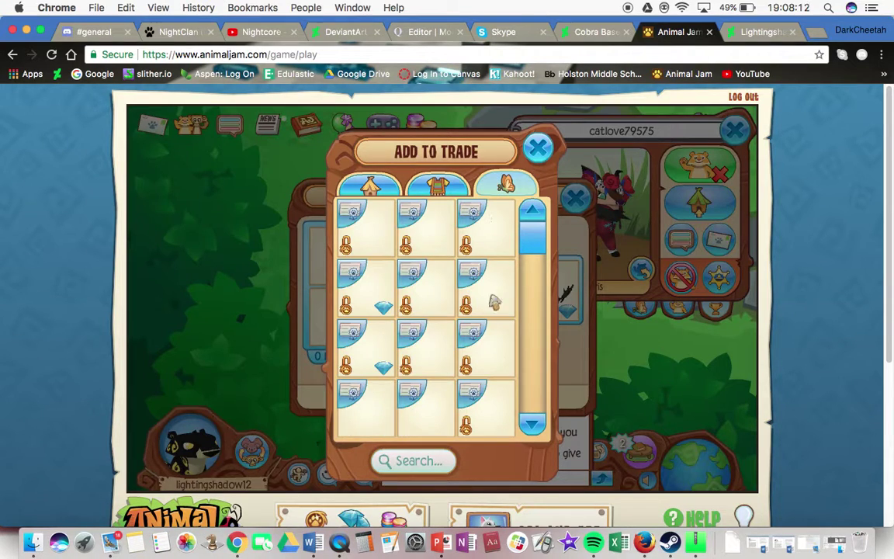
click(532, 422)
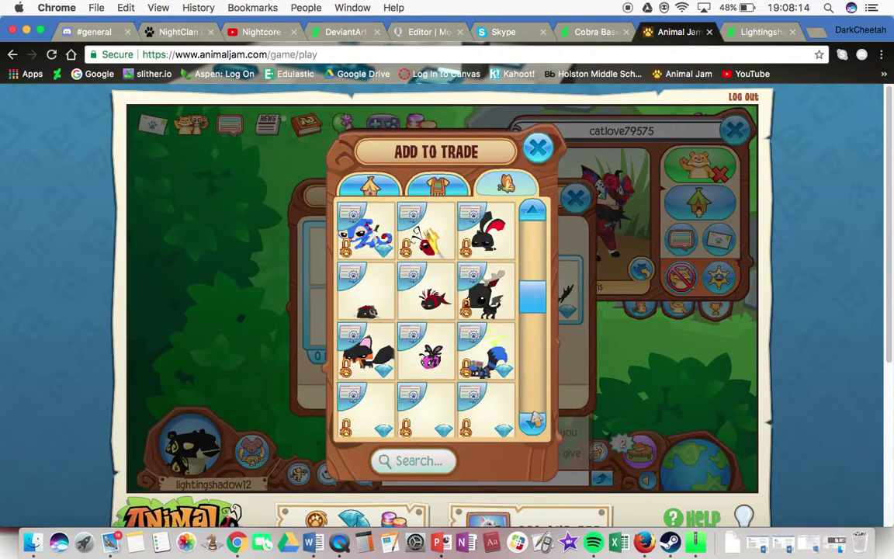
click(533, 421)
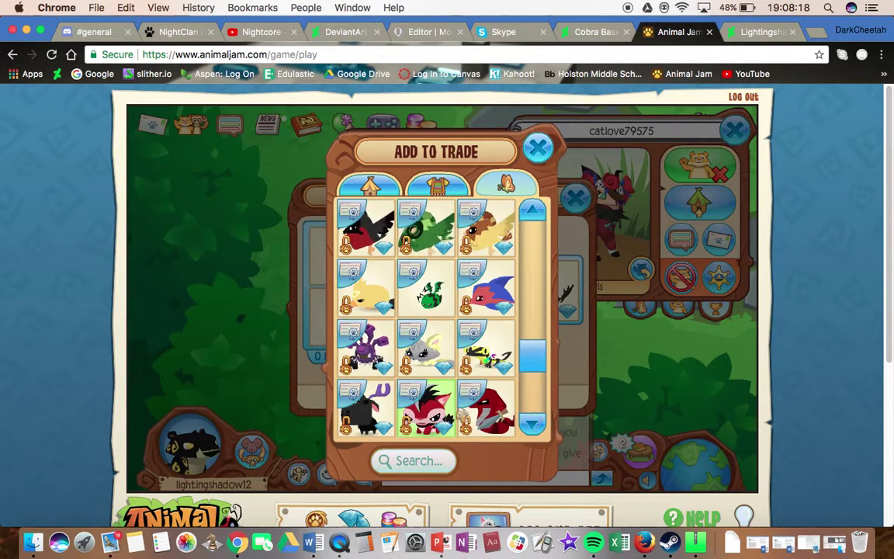
click(427, 407)
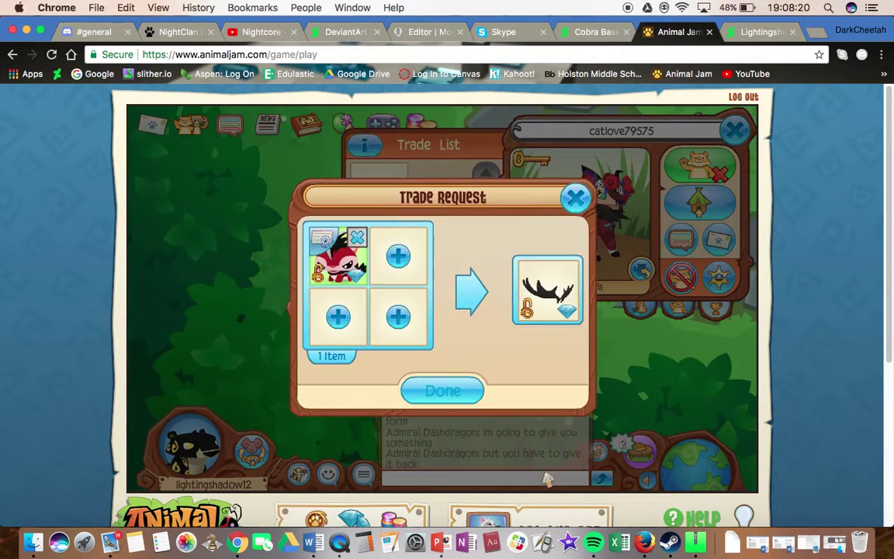
Submit the pet-for-antlers trade, confirm trading the diamond item, accept the exchange and dismiss the completion notice
click(449, 394)
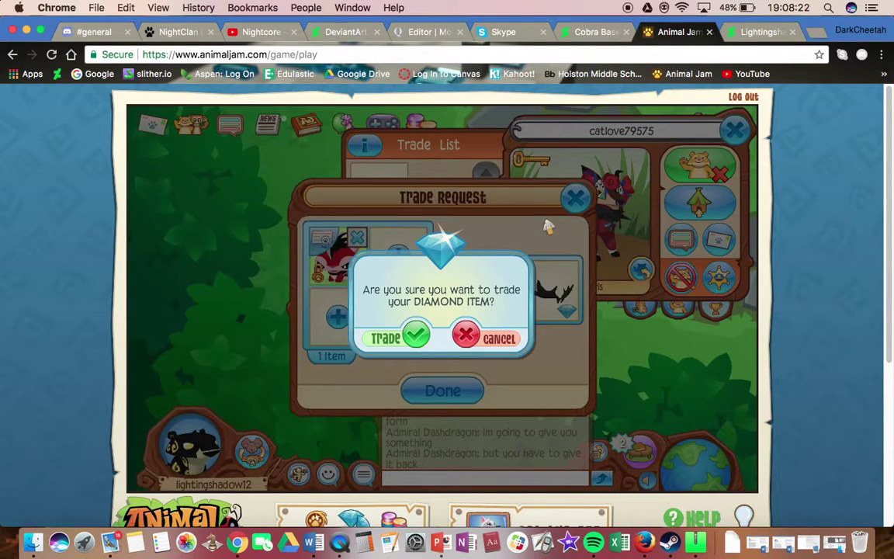
click(416, 338)
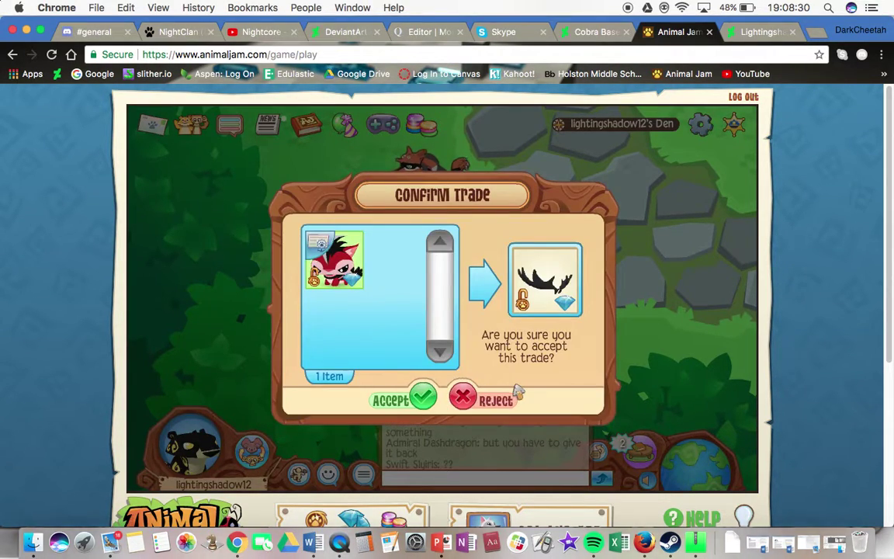
click(408, 401)
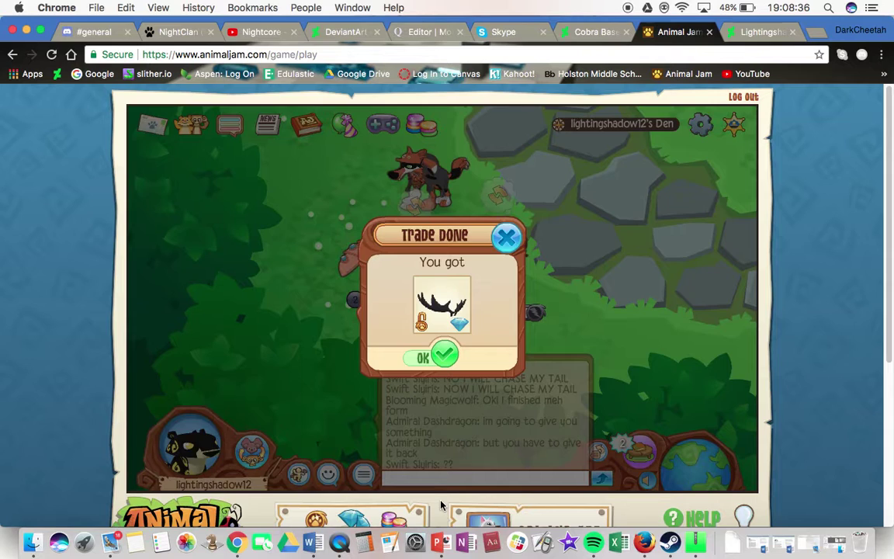
key(Return)
Send the chat messages "XD" and "look at le name", followed by a capitalised message starting with "EDWOLR"
text(XD)
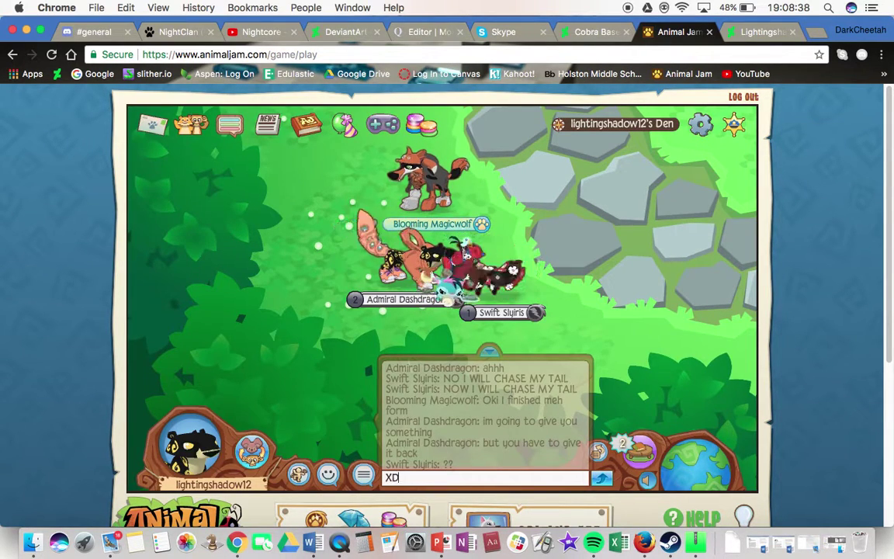
key(Return)
text(Idok at le name)
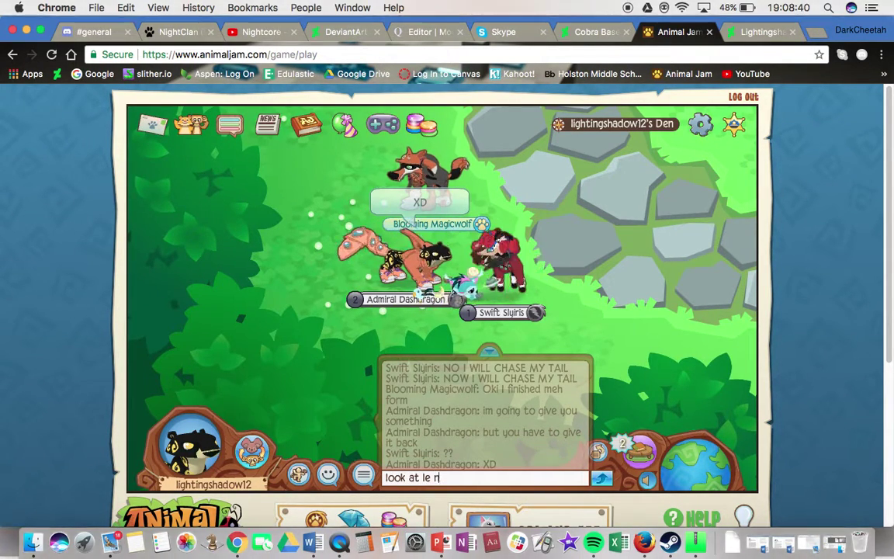
key(Return)
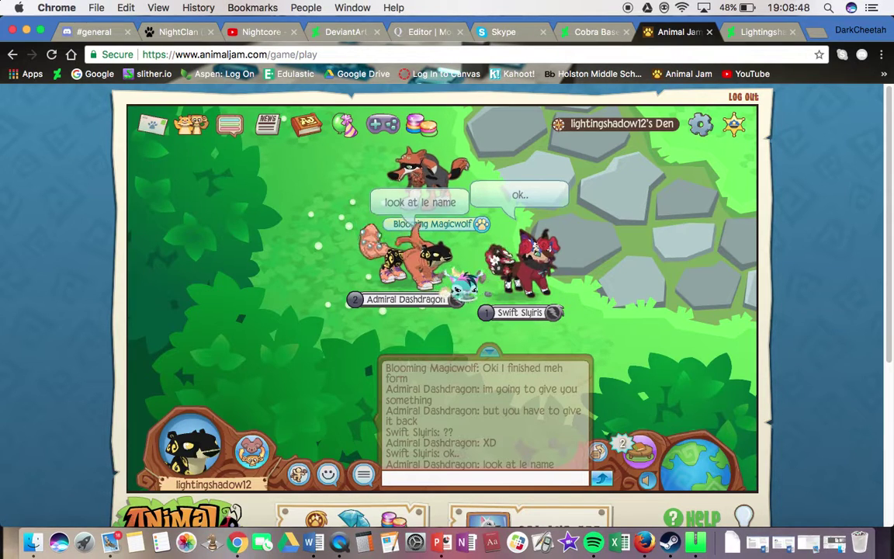
text(DDSWORL)
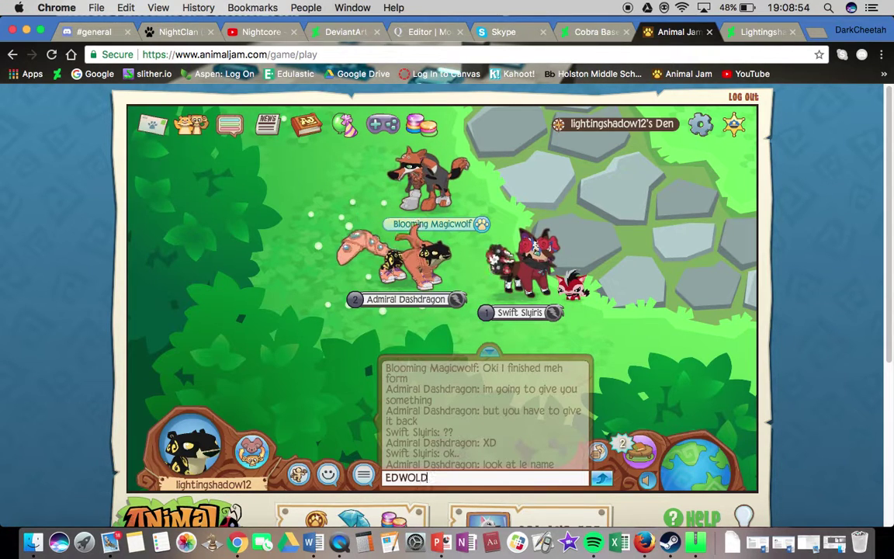
key(BackSpace)
text(R)
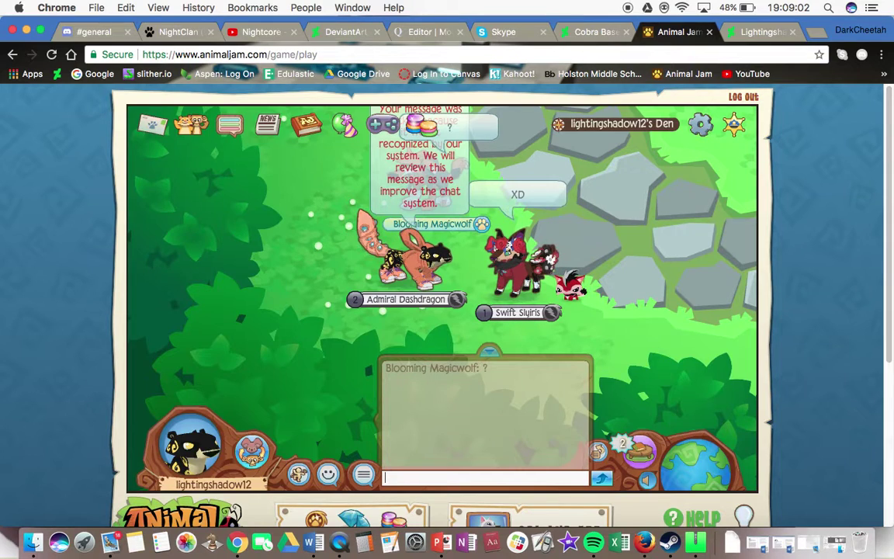
Send the chat messages "now give it back" and "take my rare idc"
text(now give it ba)
key(Return)
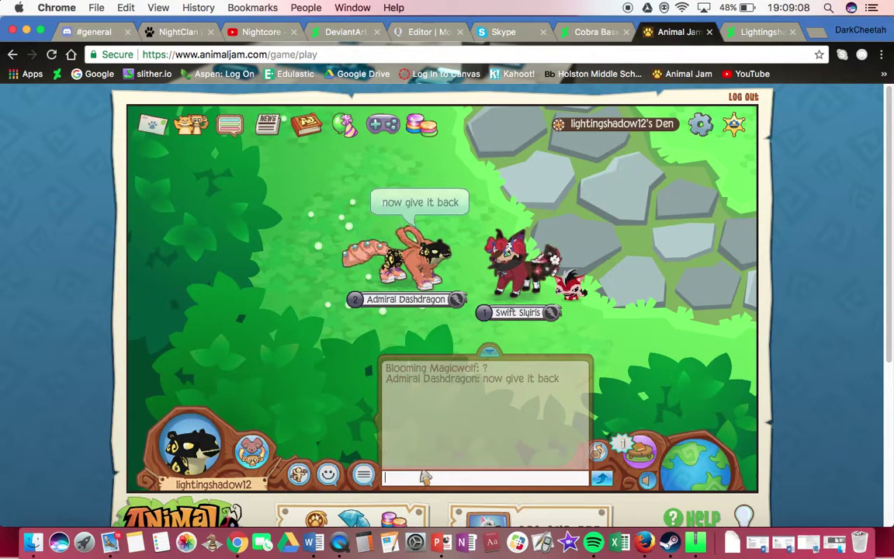
text(take m)
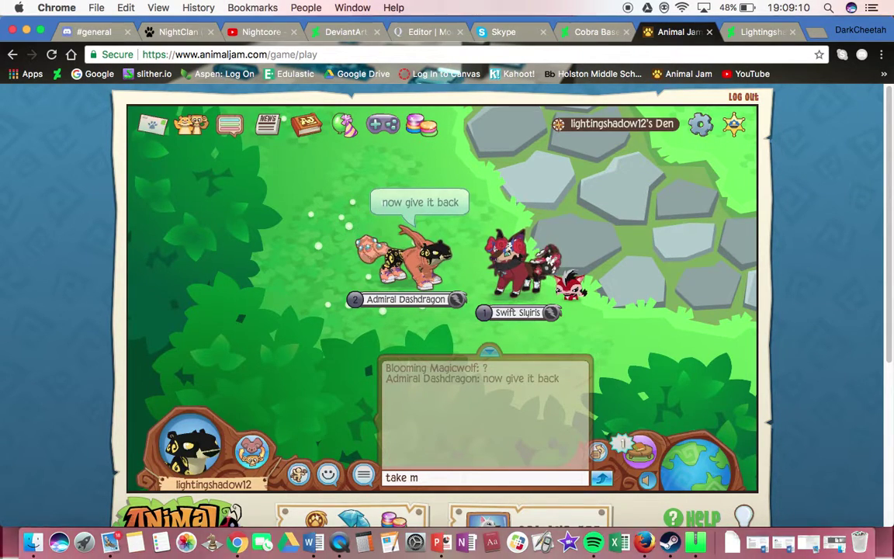
text(y ra)
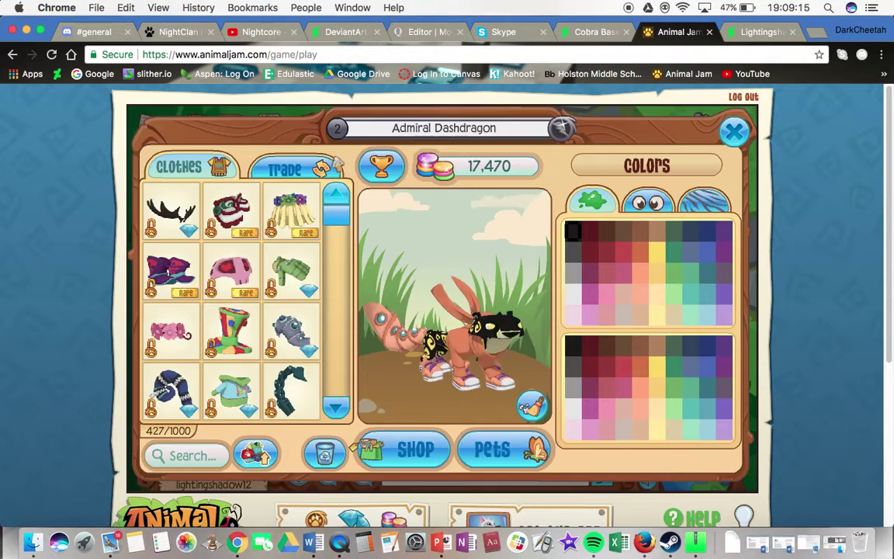
Check the character's own trade list, close the inventory, and switch back to DeviantArt Muro
click(303, 172)
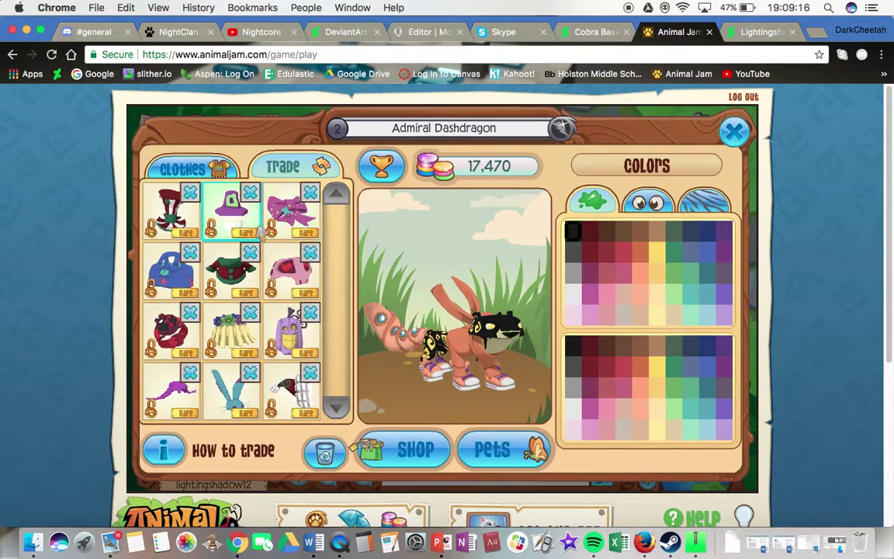
click(738, 132)
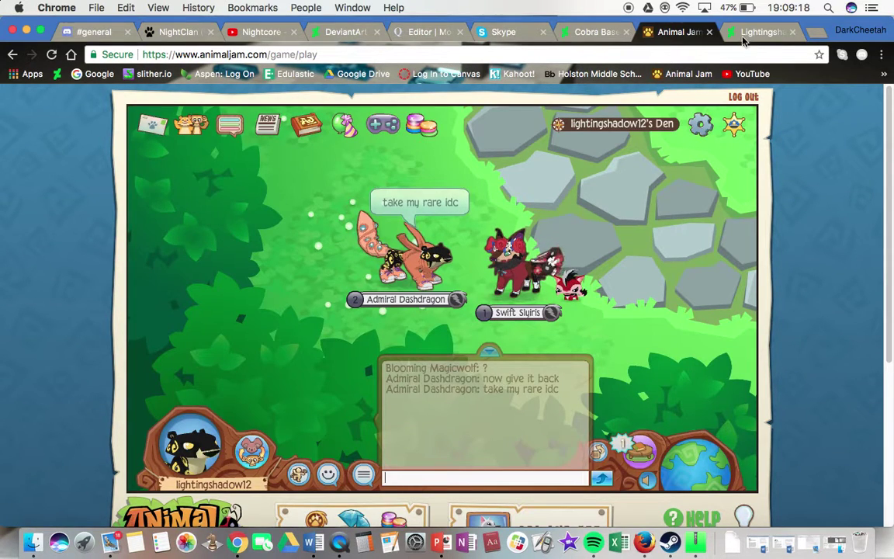
click(342, 31)
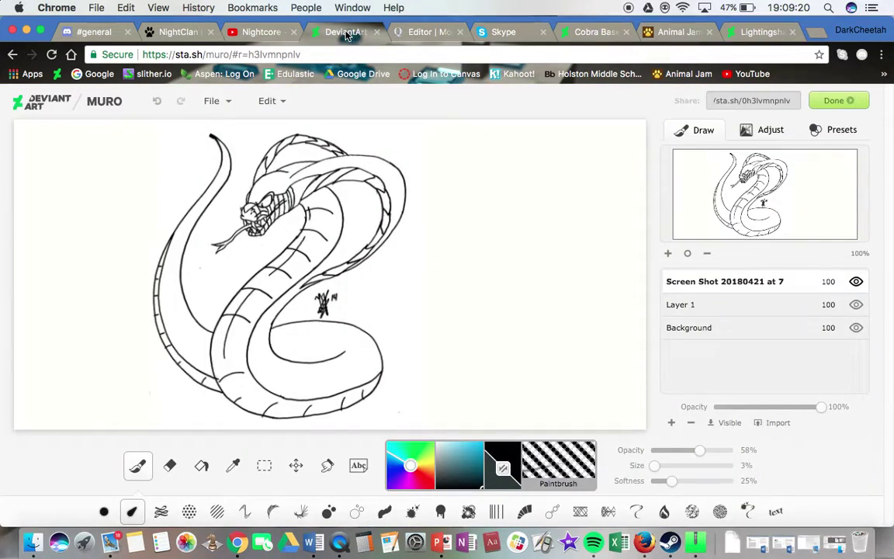
Try to move the cobra layer toward the middle of the canvas and scale it up
click(299, 465)
mouse_move(282, 362)
mouse_down()
mouse_move(352, 319)
mouse_move(399, 333)
mouse_move(328, 521)
mouse_move(202, 388)
mouse_move(186, 408)
mouse_move(183, 381)
mouse_move(262, 361)
mouse_move(295, 370)
mouse_move(200, 361)
mouse_move(193, 437)
mouse_move(140, 479)
mouse_move(109, 529)
mouse_move(68, 557)
mouse_move(293, 355)
mouse_move(347, 342)
mouse_move(399, 355)
mouse_move(413, 376)
mouse_move(300, 357)
mouse_move(265, 371)
mouse_move(191, 369)
mouse_move(177, 415)
mouse_move(220, 428)
mouse_move(126, 409)
mouse_move(58, 553)
mouse_move(100, 496)
mouse_move(195, 413)
mouse_move(284, 366)
mouse_up()
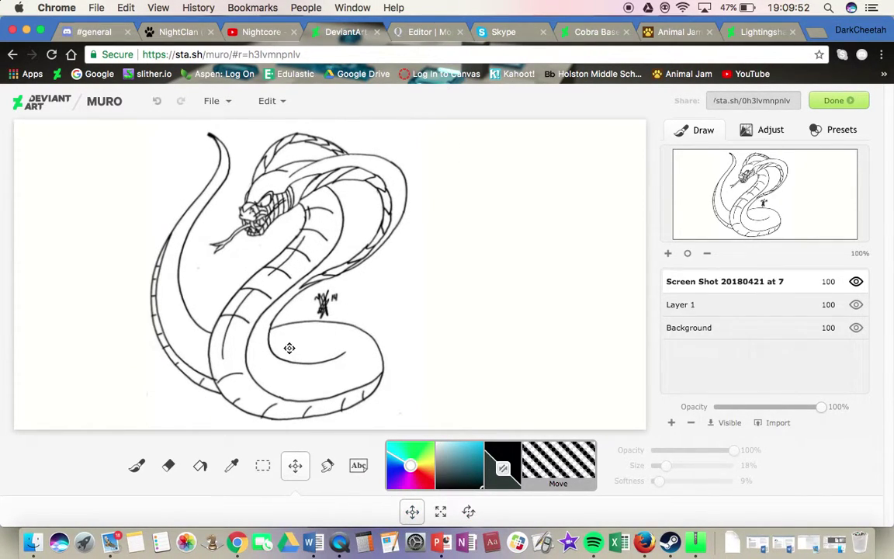
drag(289, 348, 345, 349)
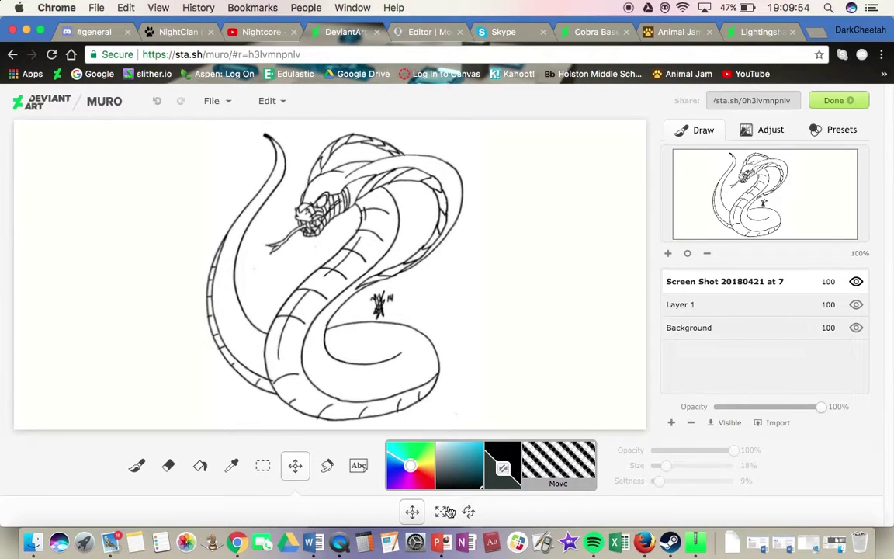
drag(356, 367, 368, 385)
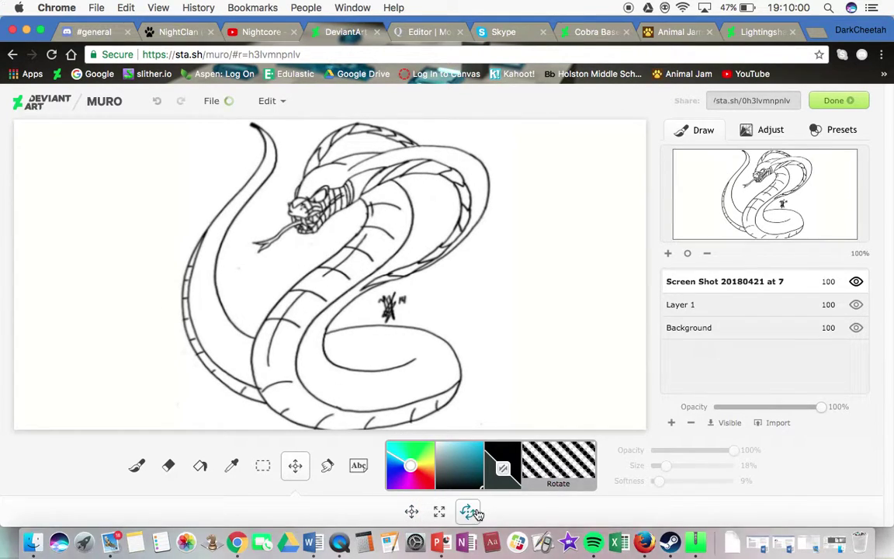
mouse_move(346, 353)
mouse_down()
mouse_move(350, 378)
mouse_move(542, 325)
mouse_move(517, 342)
mouse_move(329, 360)
mouse_move(354, 362)
mouse_move(356, 373)
mouse_up()
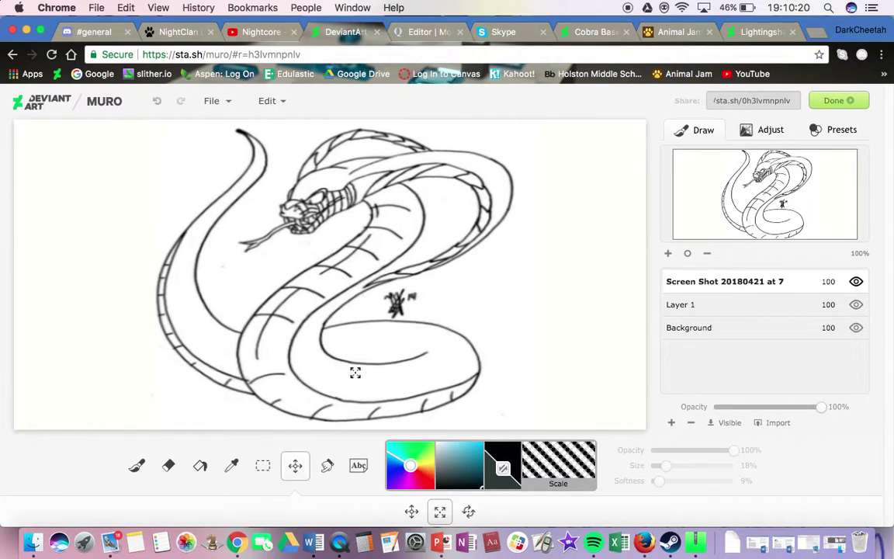
Try painting over the signature beside the cobra with the Paintbrush, and undo the brushwork, scaling and move
click(147, 467)
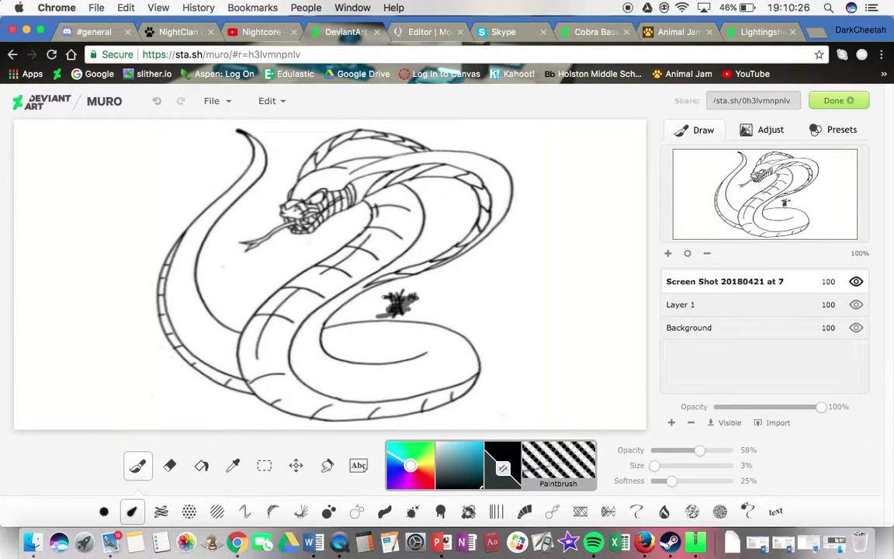
click(157, 104)
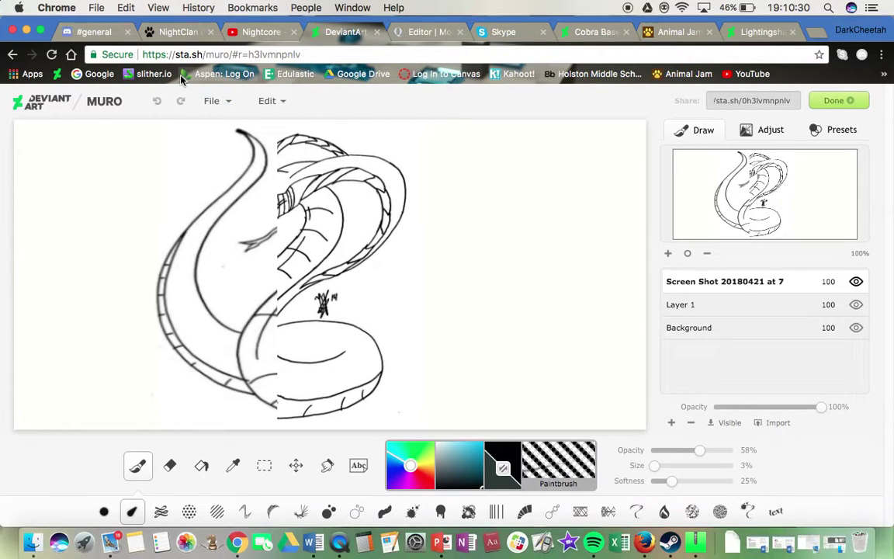
click(182, 104)
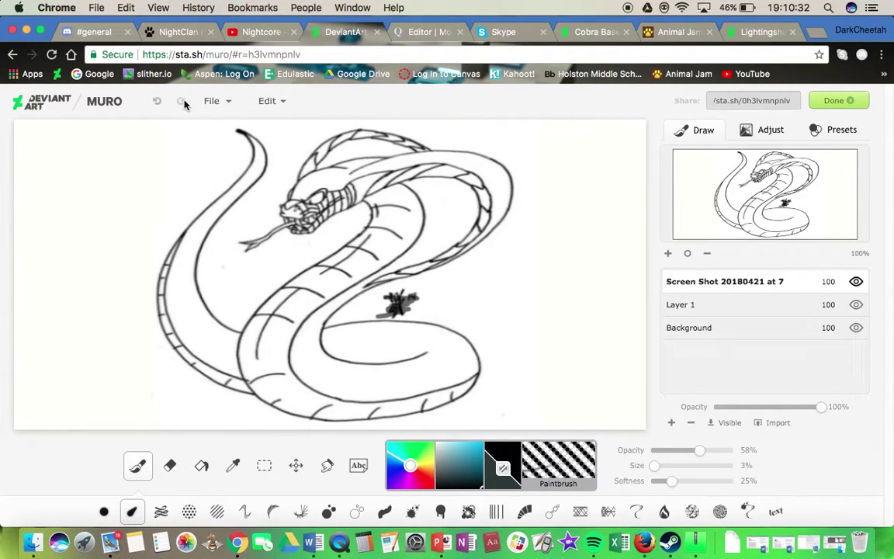
click(158, 104)
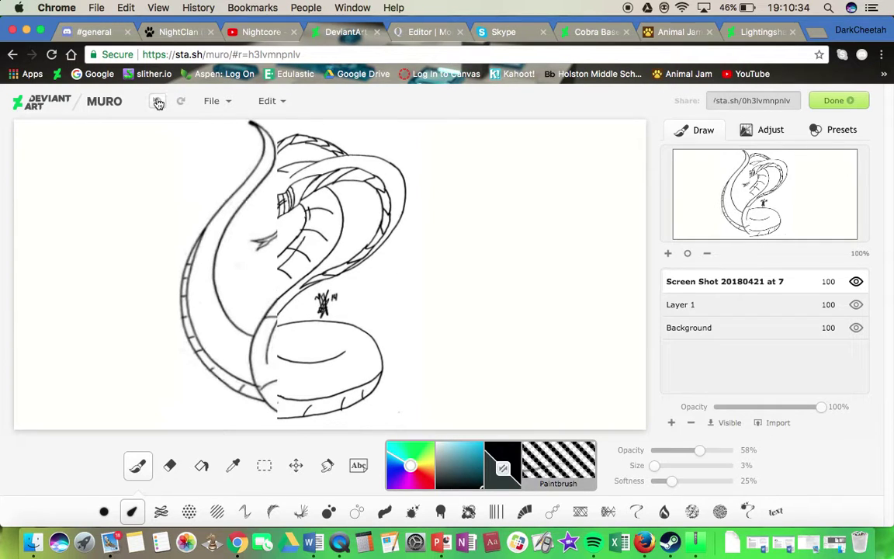
click(158, 104)
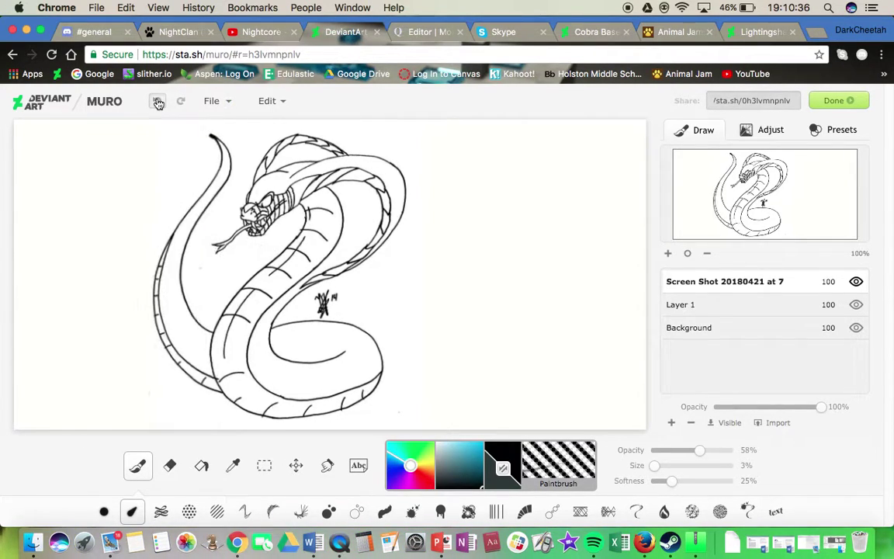
click(158, 104)
click(186, 102)
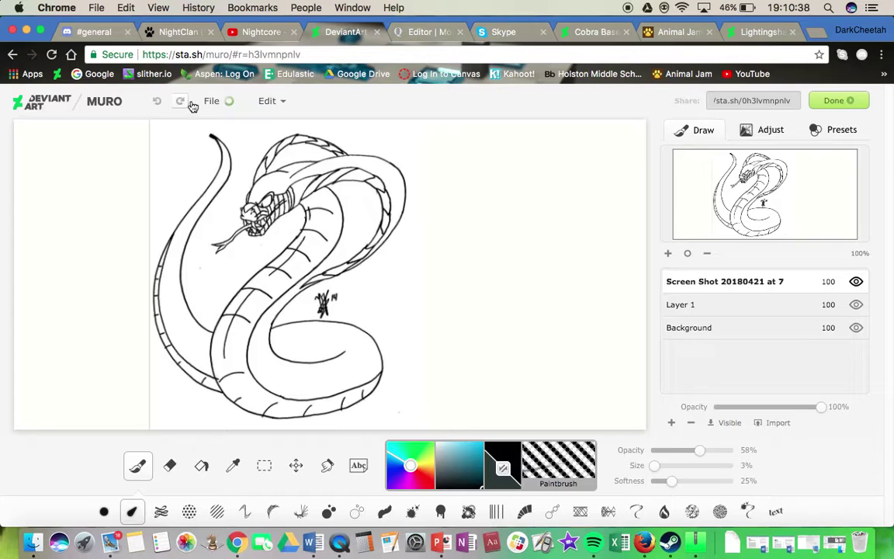
Step through the undo and redo history to clear the stray vertical line beside the cobra
click(165, 99)
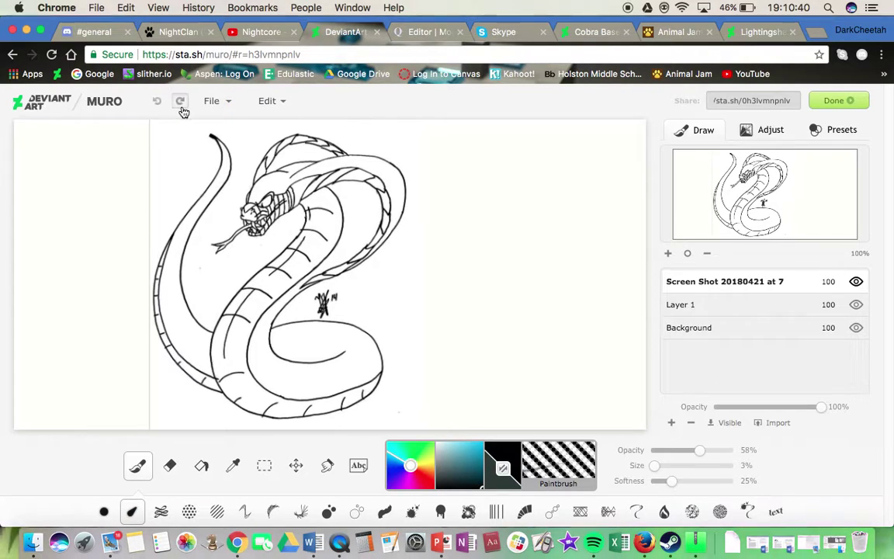
click(183, 111)
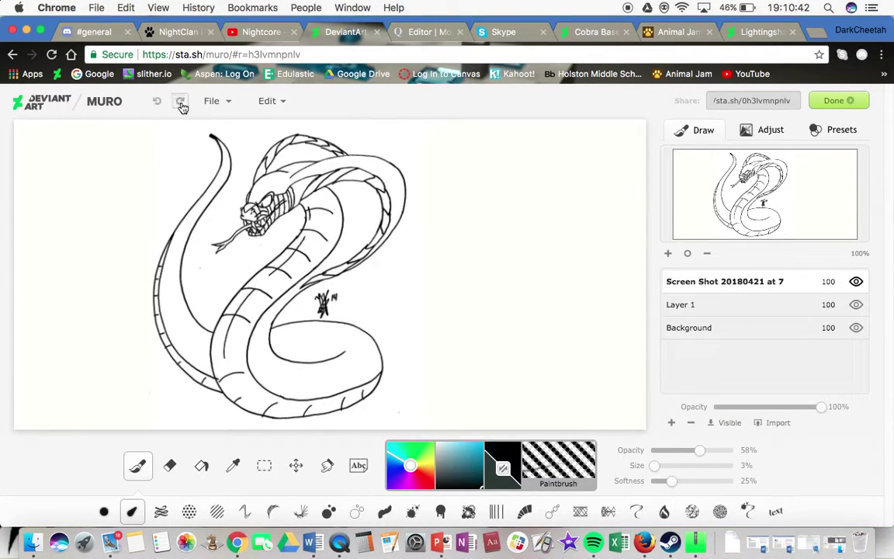
click(181, 103)
click(163, 106)
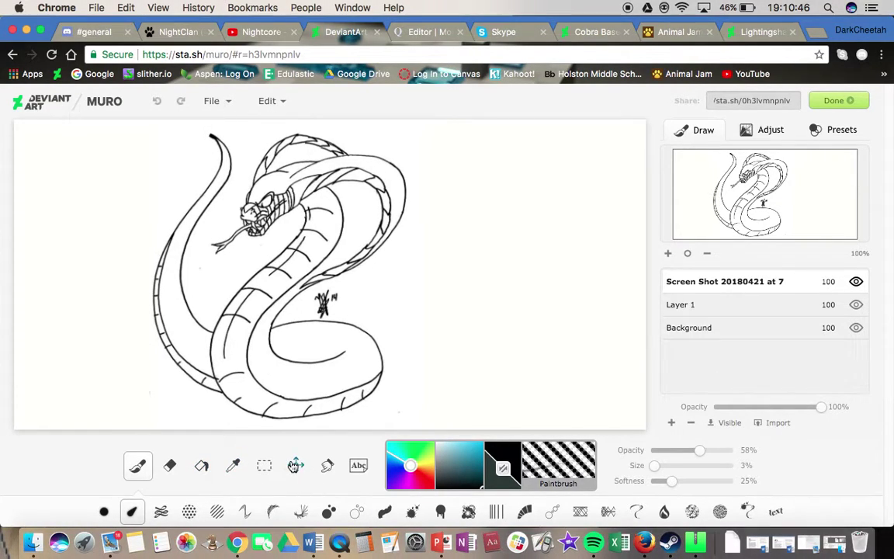
Scale the cobra layer up, move it toward the middle of the canvas, and switch back to the Paintbrush
click(295, 465)
drag(305, 325, 332, 405)
click(412, 511)
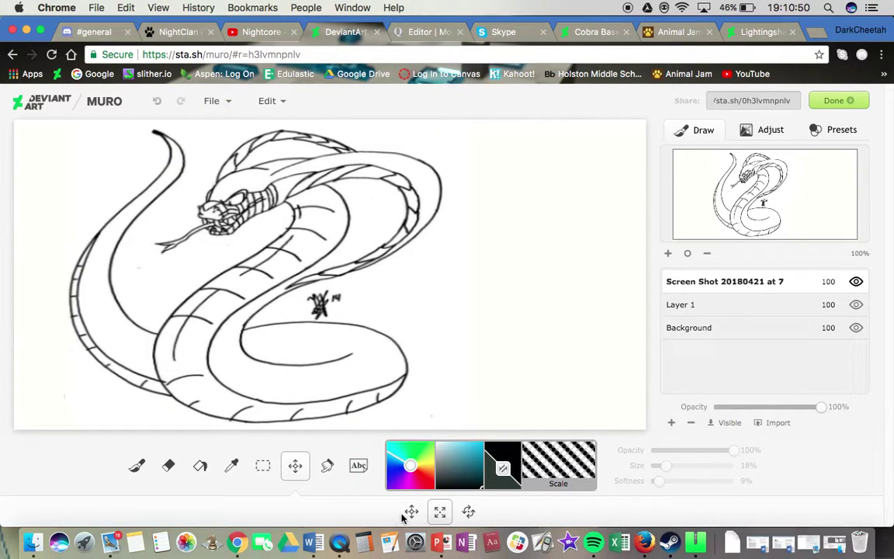
drag(293, 373, 353, 366)
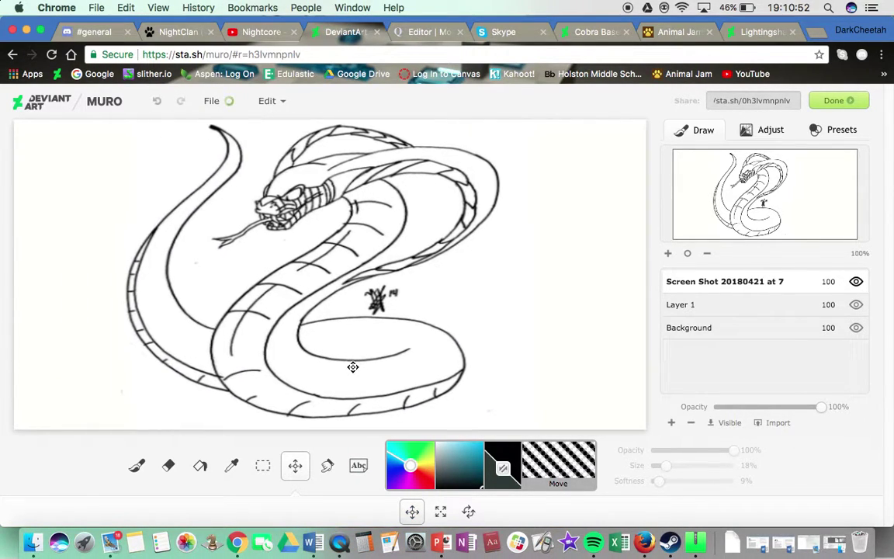
click(137, 469)
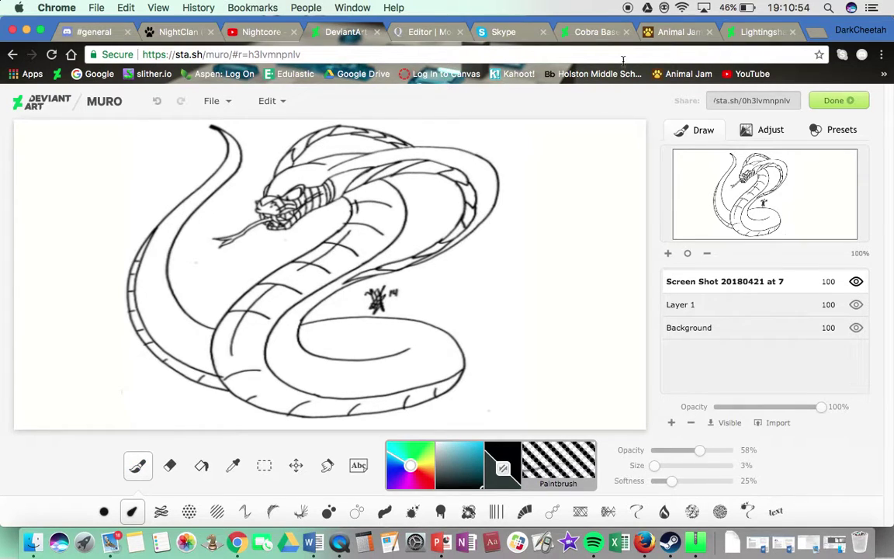
Switch to Animal Jam and accept the trade request, giving the rare purple bow for the other player's red pet
click(680, 33)
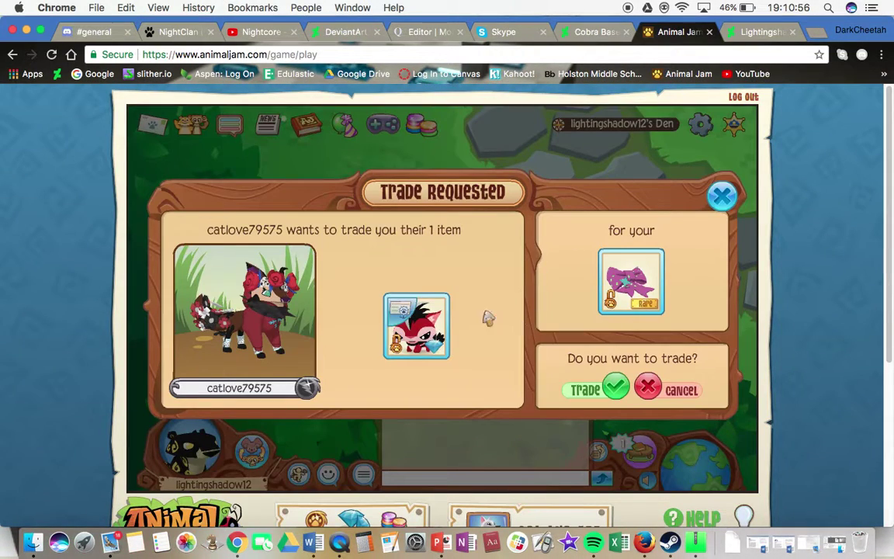
click(588, 389)
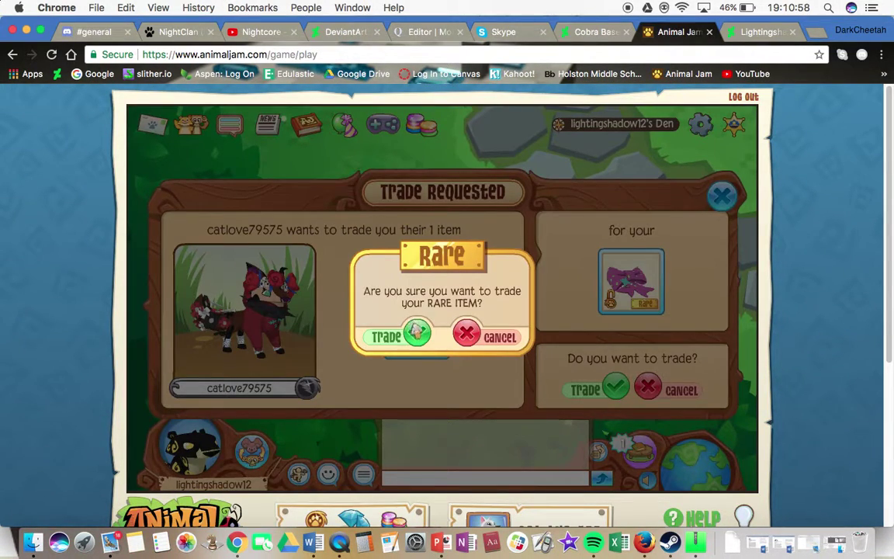
click(416, 331)
click(416, 392)
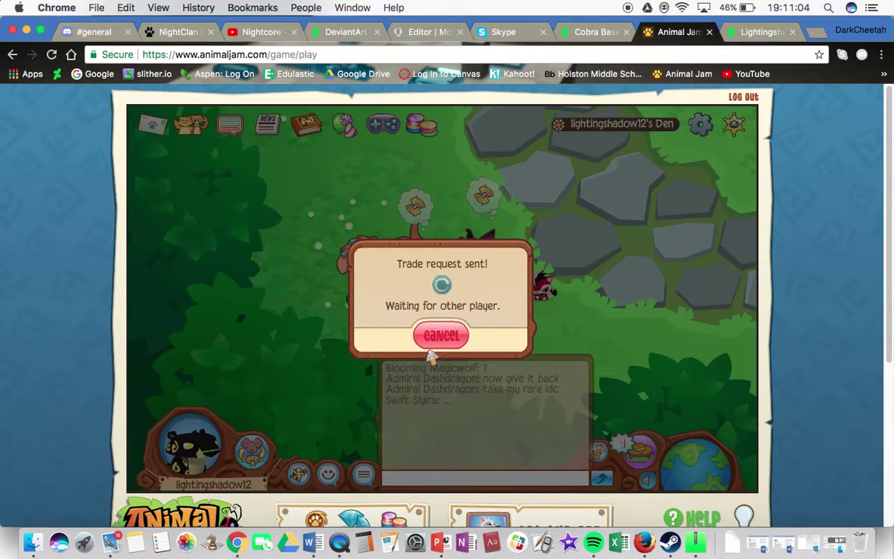
key(Return)
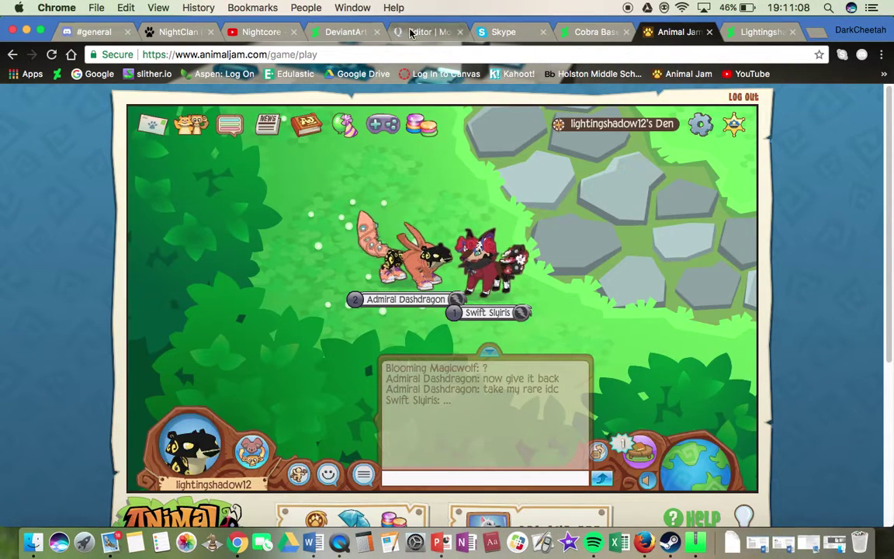
Look briefly at DeviantArt Muro, return to Animal Jam, and check the character's own trade list
click(345, 32)
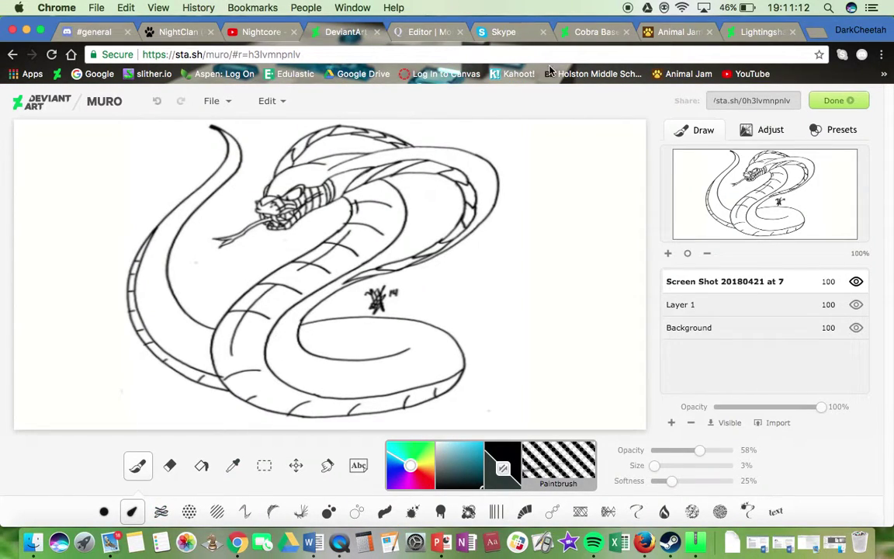
click(675, 32)
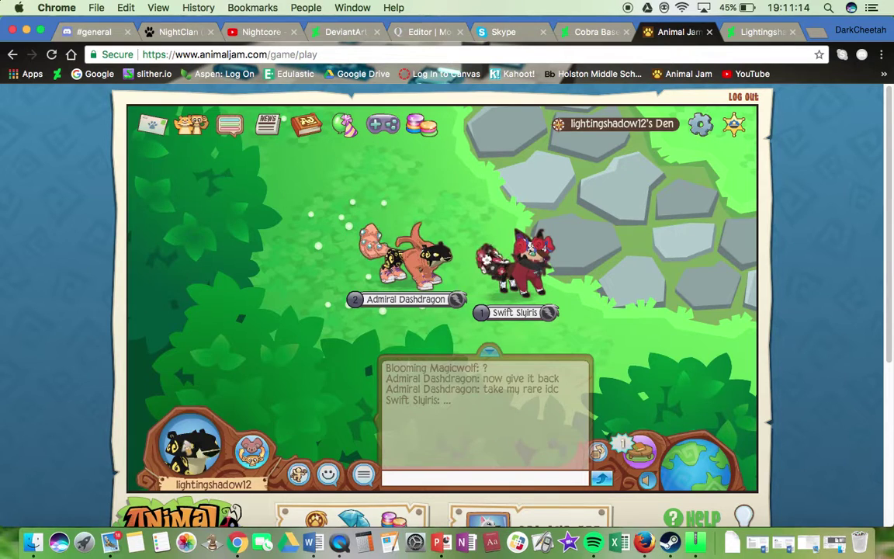
click(402, 260)
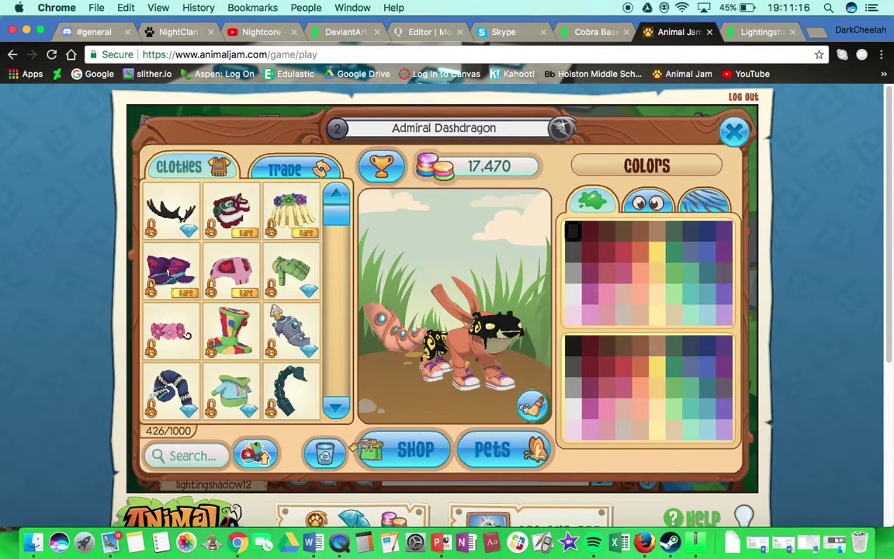
click(300, 175)
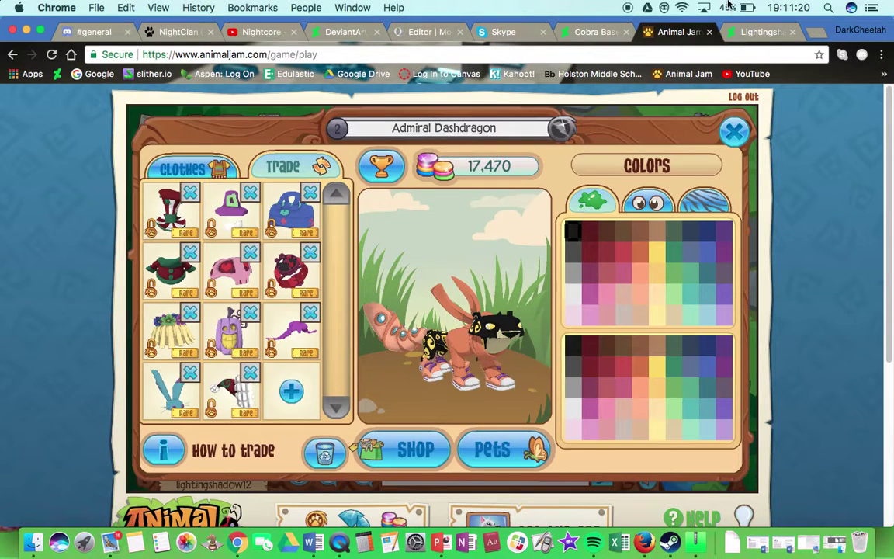
click(735, 132)
Move the character over to the other player and send the chat messages "AHHH" and "XD"
key(Right)
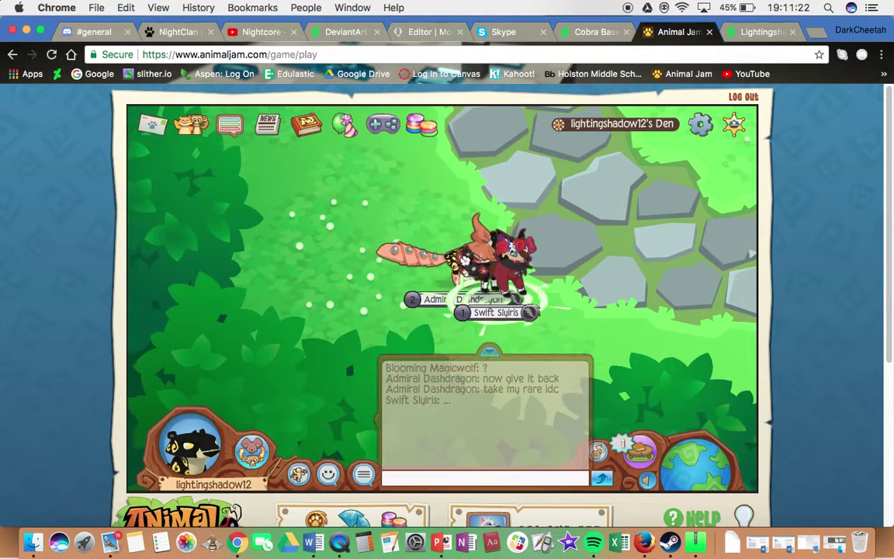
key(Return)
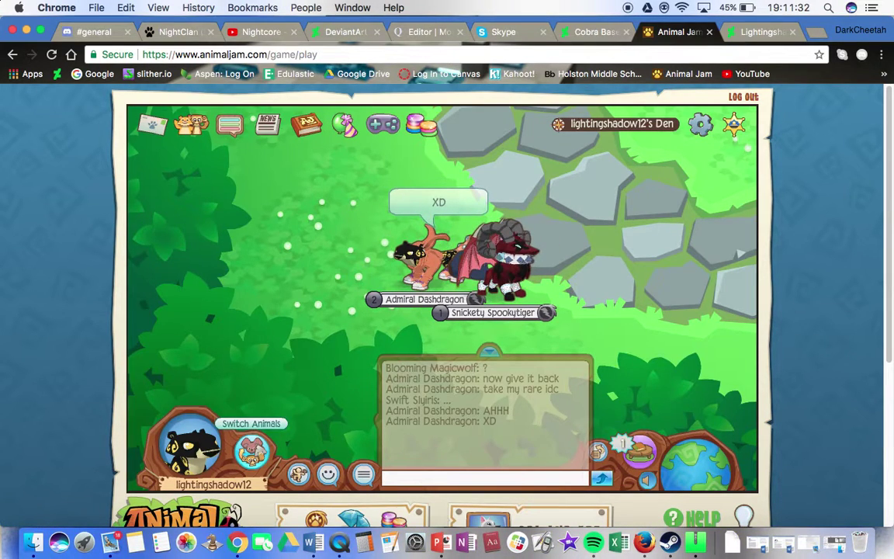
Switch the active animal to Snowflake Magicwolf and send "I LOAF THIS" in the chat
click(251, 448)
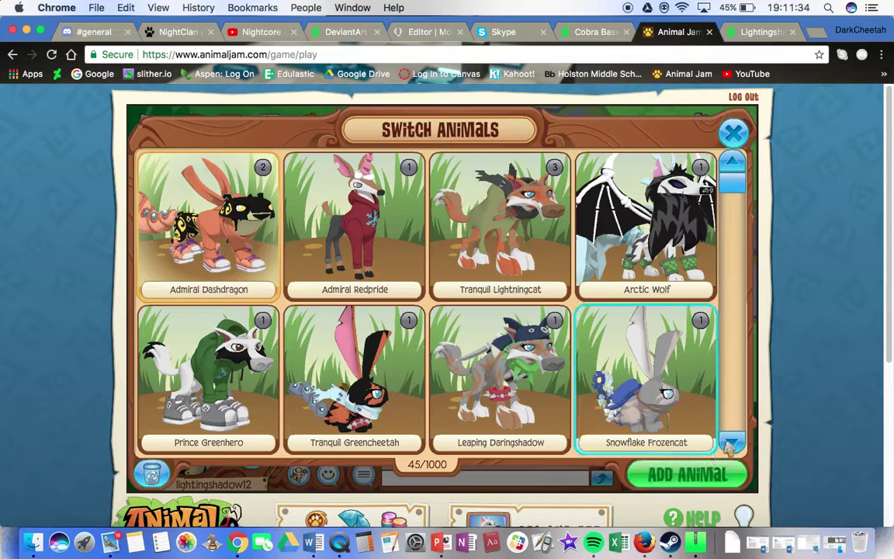
click(732, 134)
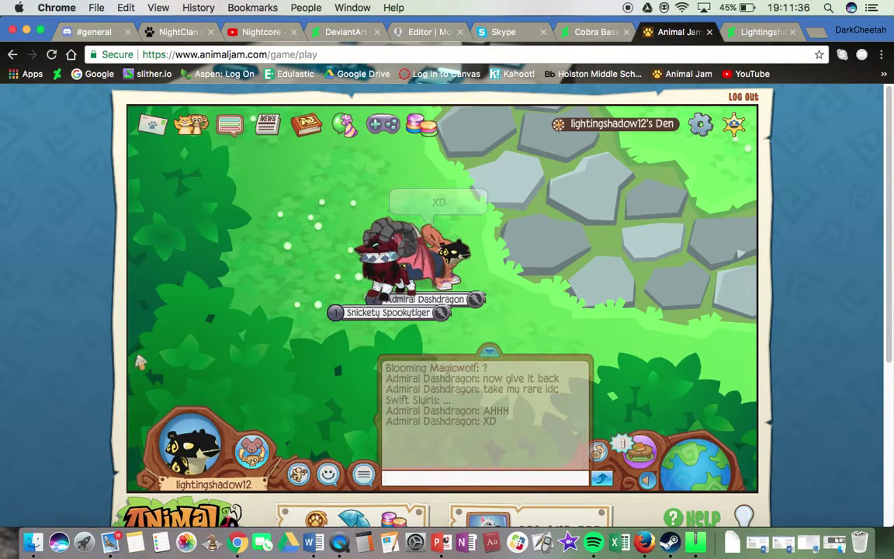
click(251, 449)
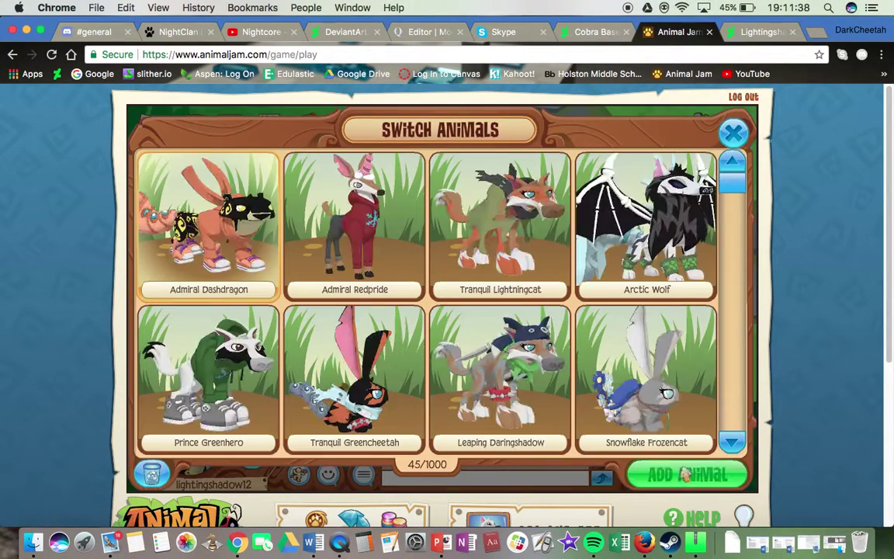
click(731, 442)
click(731, 442)
click(732, 443)
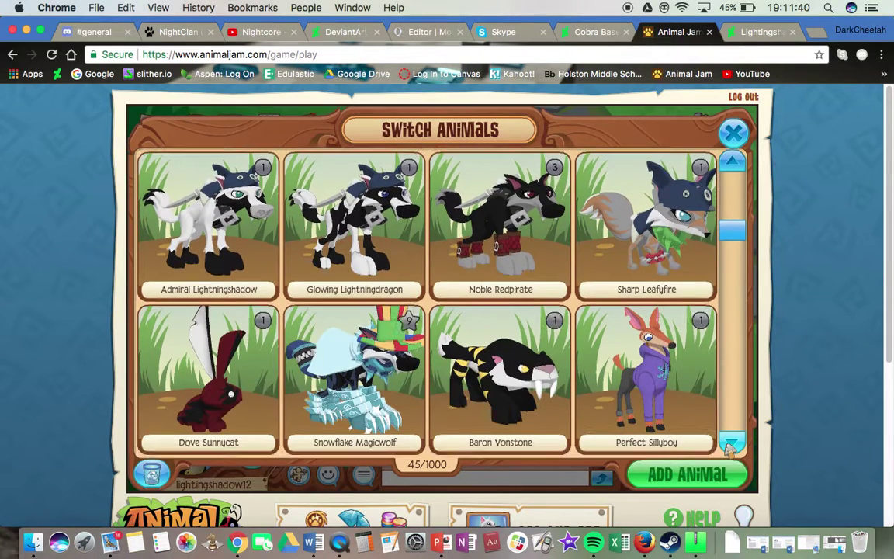
click(731, 442)
click(732, 133)
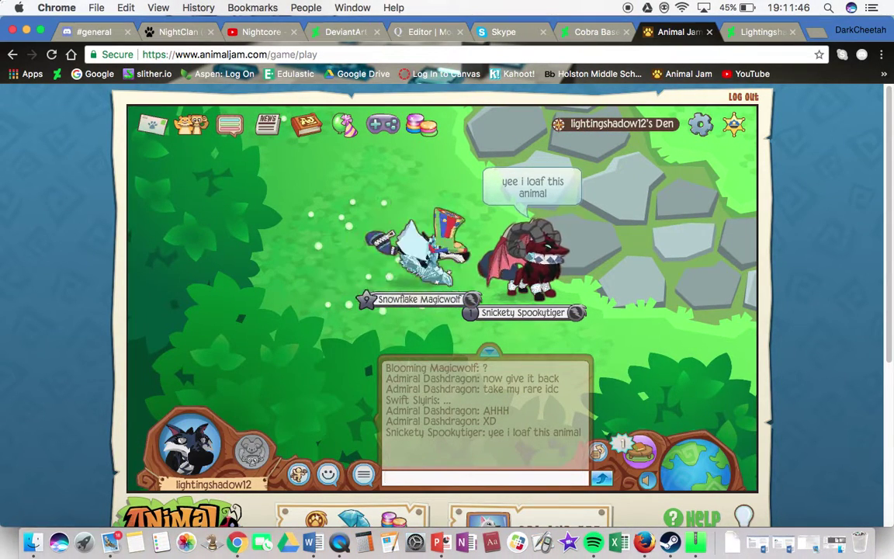
text(I LO)
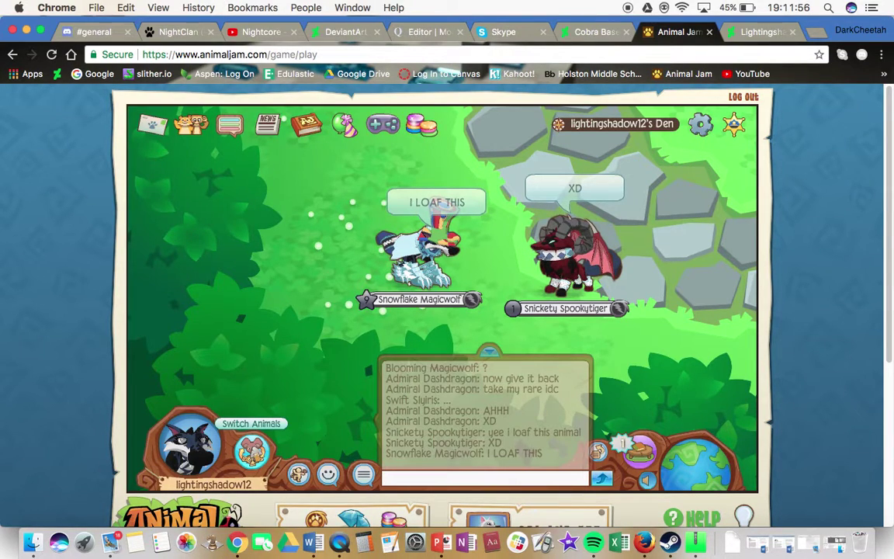
Switch the active animal to Daredevil Spiritclaws
click(251, 450)
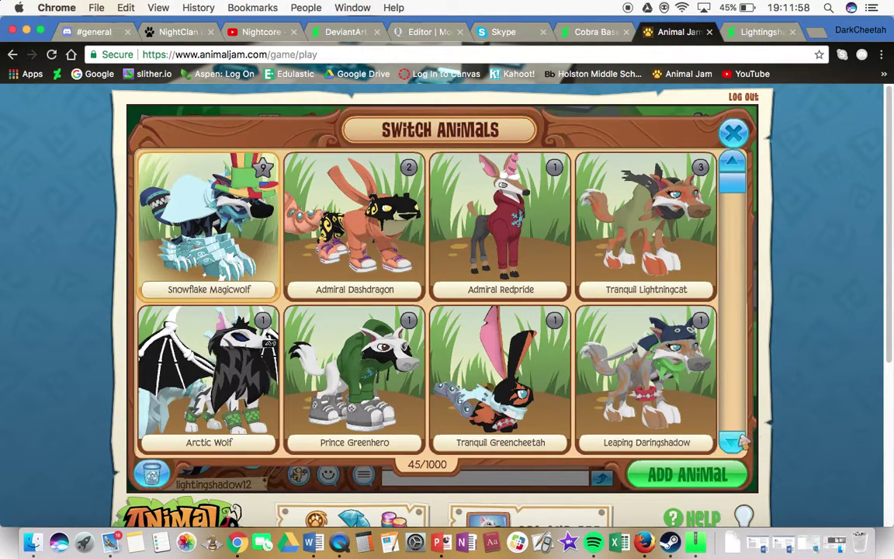
click(740, 441)
click(740, 442)
click(740, 441)
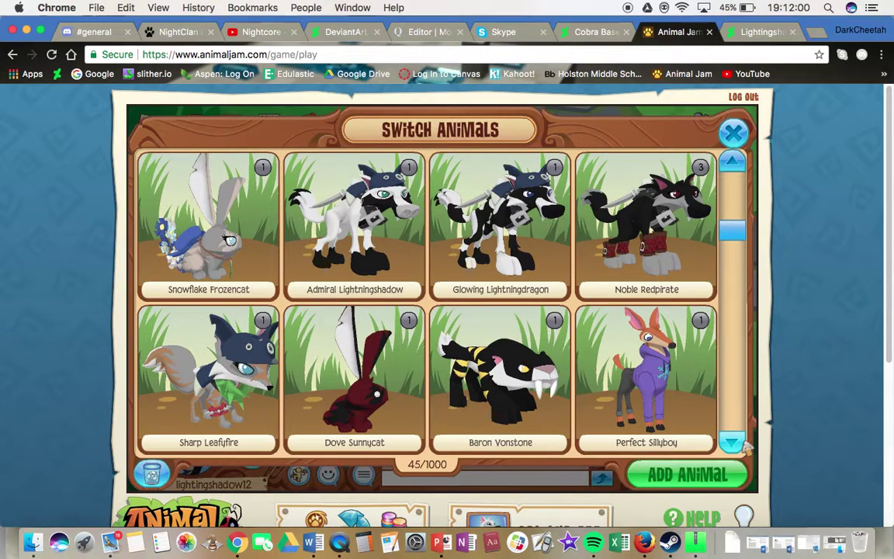
click(740, 442)
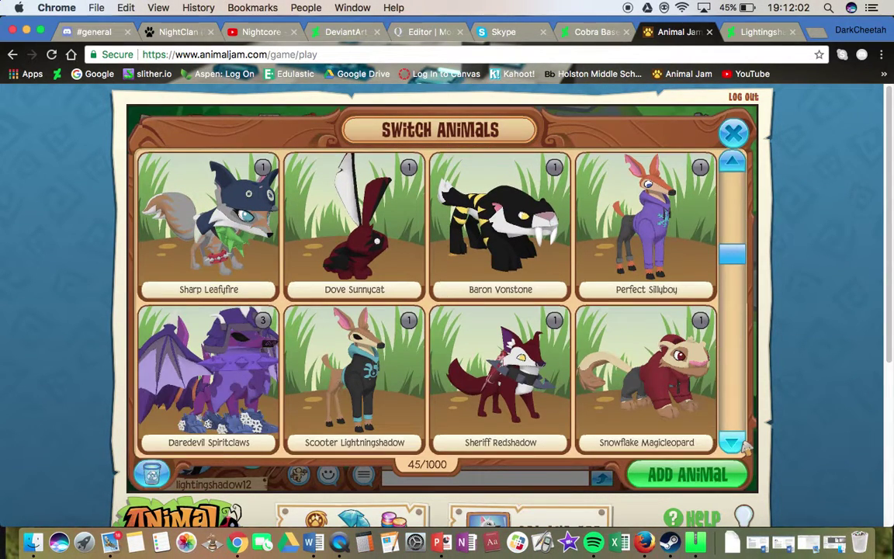
click(223, 382)
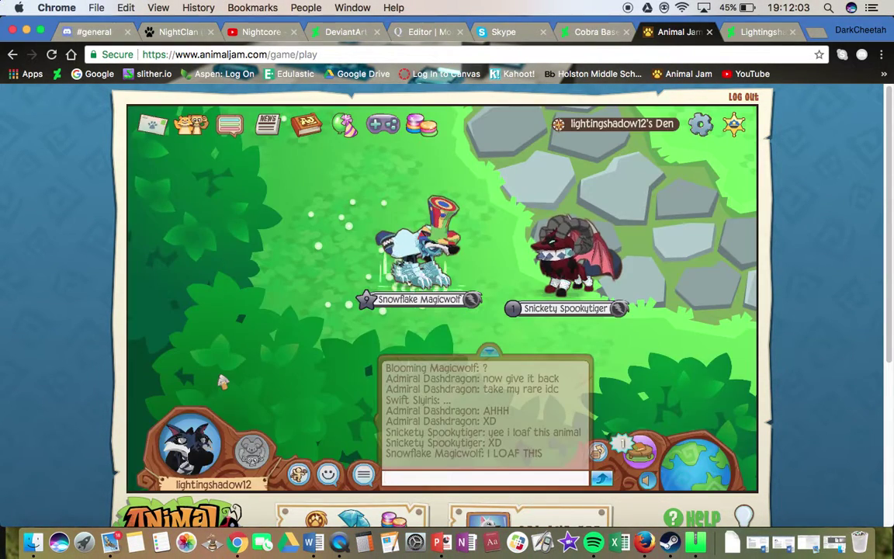
click(299, 474)
click(299, 474)
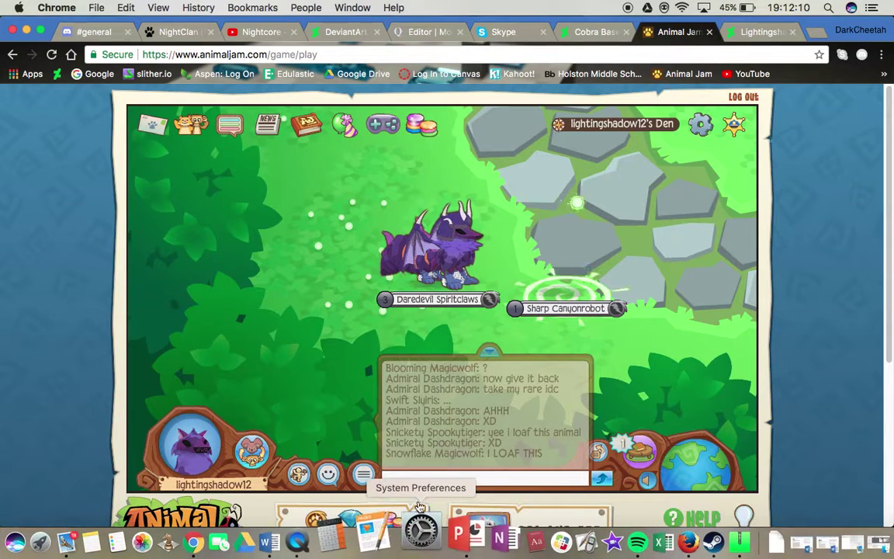
Send the chat message "XD" and switch the active animal to Admiral Redpride
key(Down)
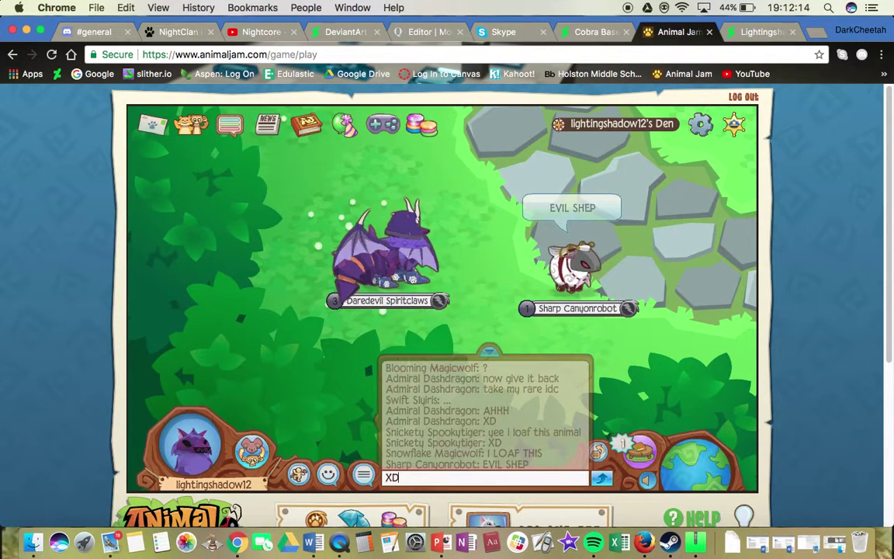
key(Return)
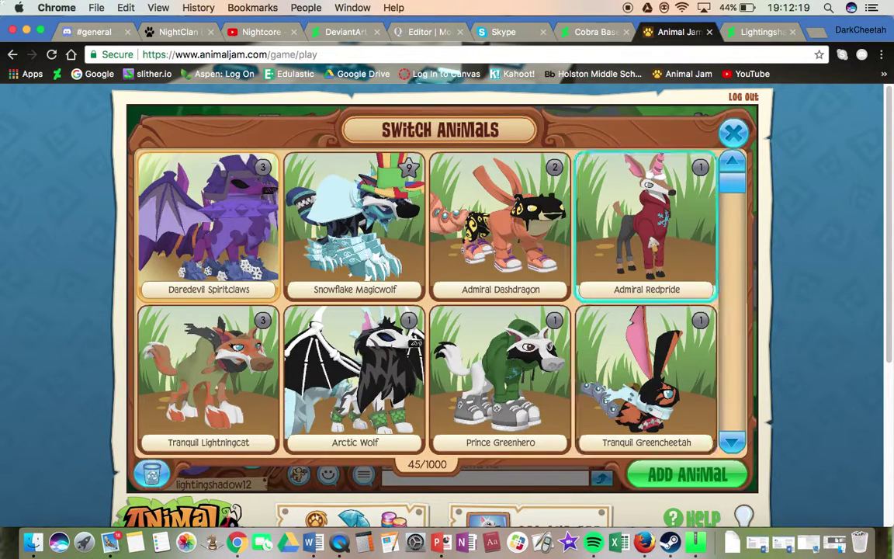
click(651, 248)
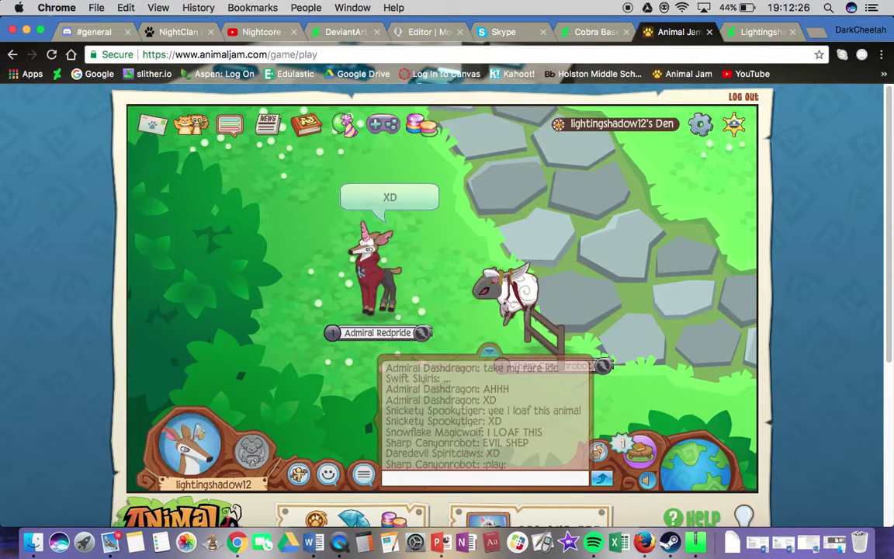
Dress Admiral Redpride in the round red black-spotted item, then find the pink horn with "hor" and take it off
click(190, 447)
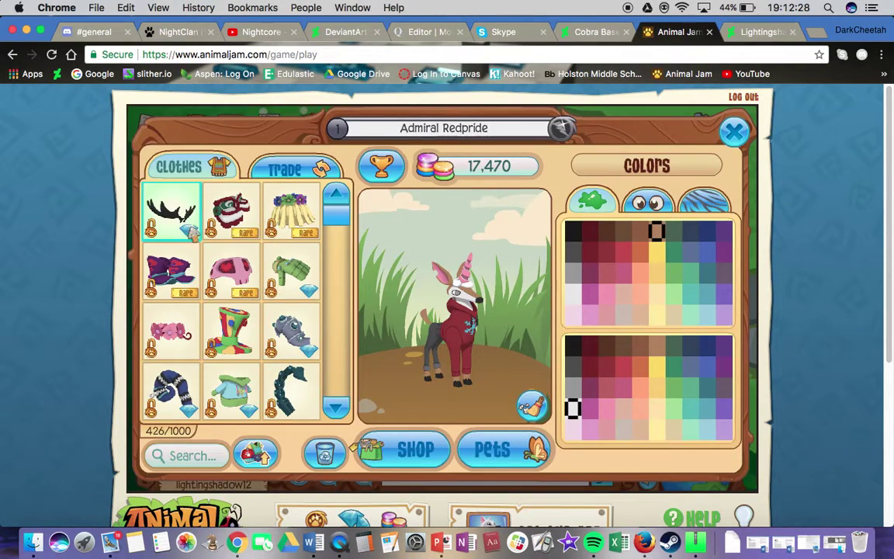
scroll(341, 409, down, 10)
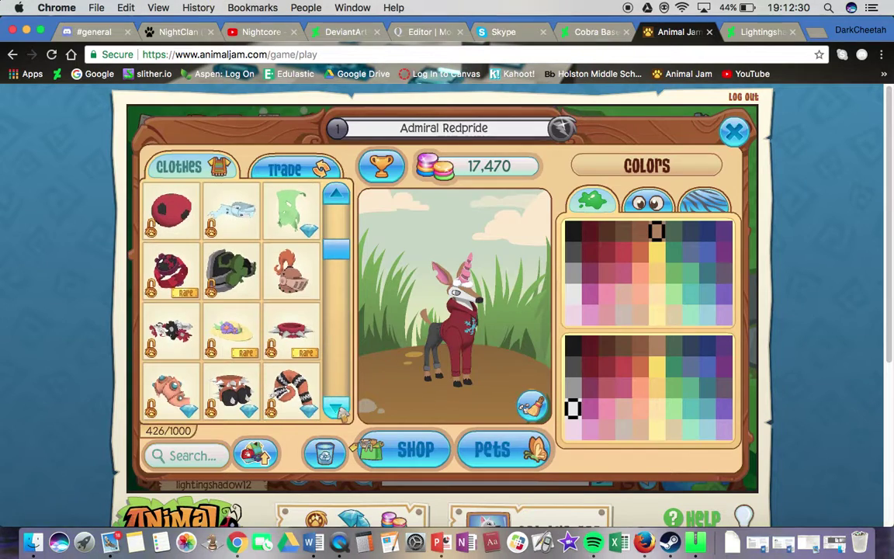
click(171, 209)
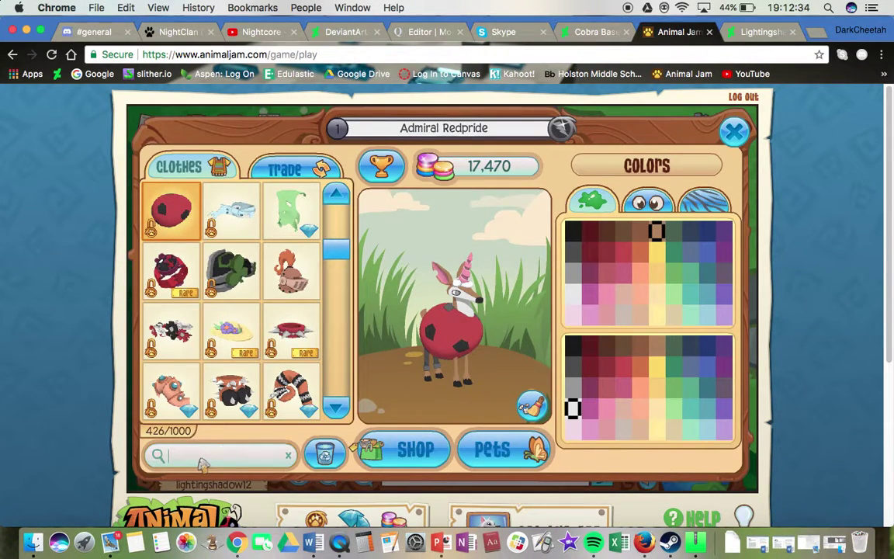
text(hor)
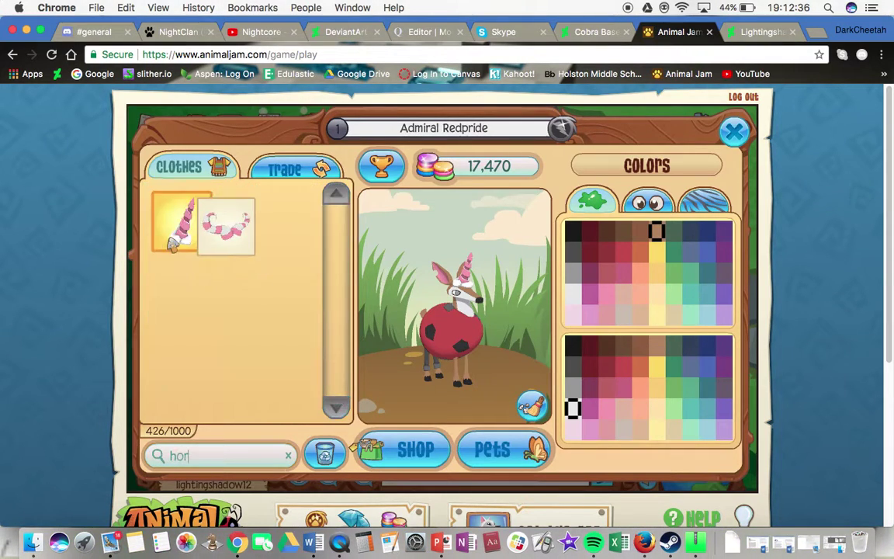
click(733, 132)
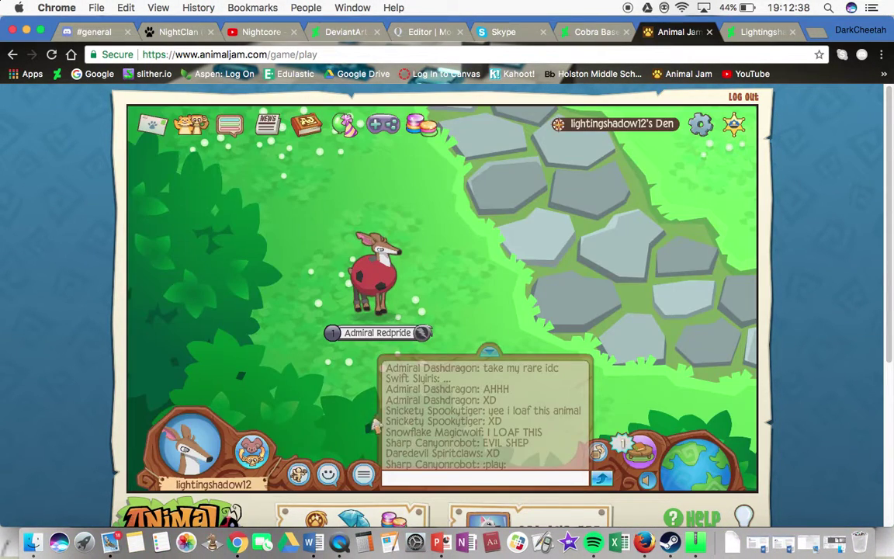
Walk Admiral Redpride onto the stone path and send the chat message "omg your invis"
key(Down)
key(Right)
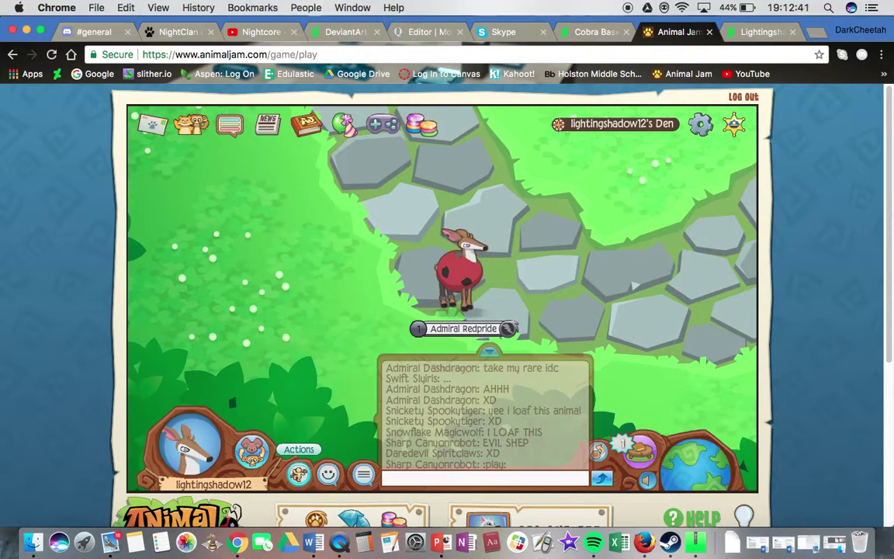
click(298, 472)
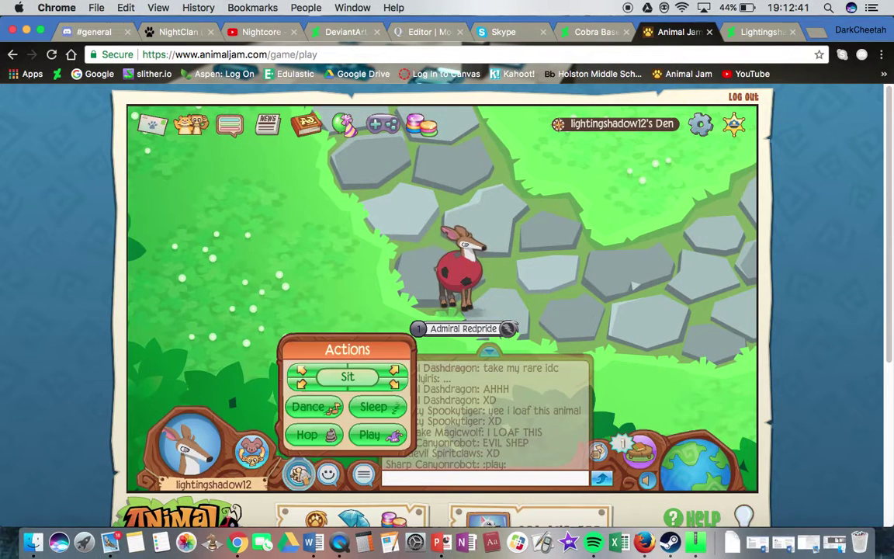
click(309, 435)
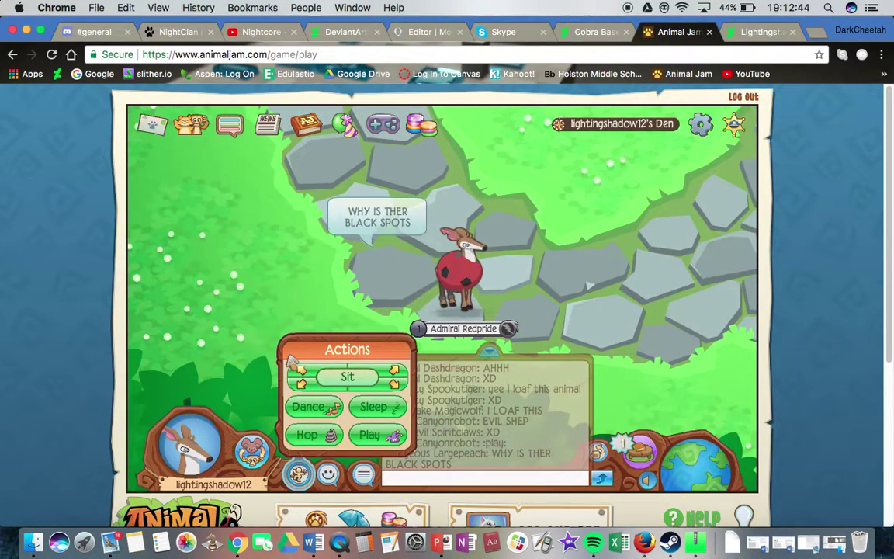
click(443, 476)
text(omg yo)
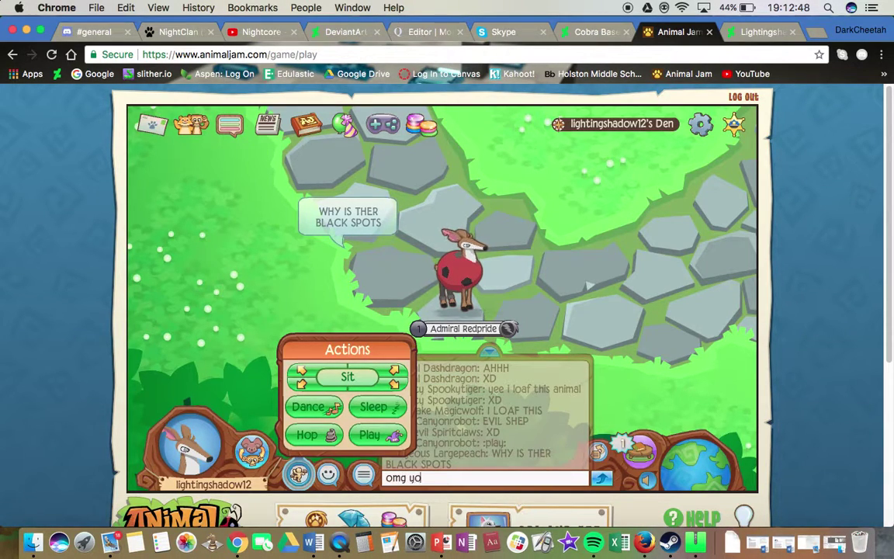
text(ur invis)
key(Return)
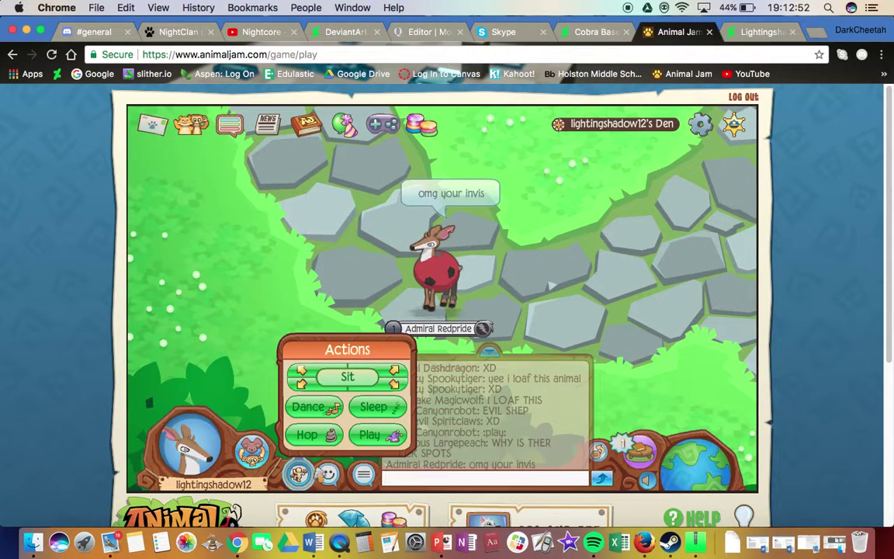
Make Admiral Redpride hop and send the chat message "tord leggie"
click(306, 435)
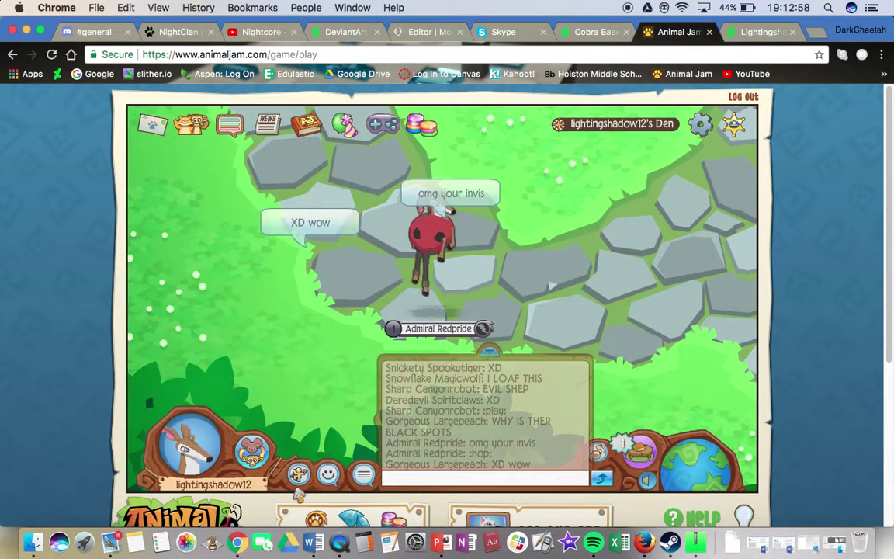
text(tord legg)
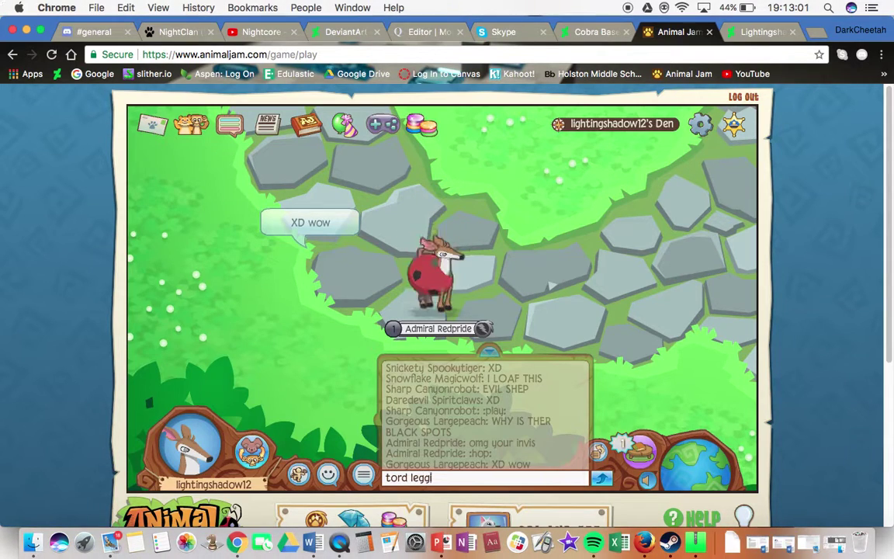
key(Return)
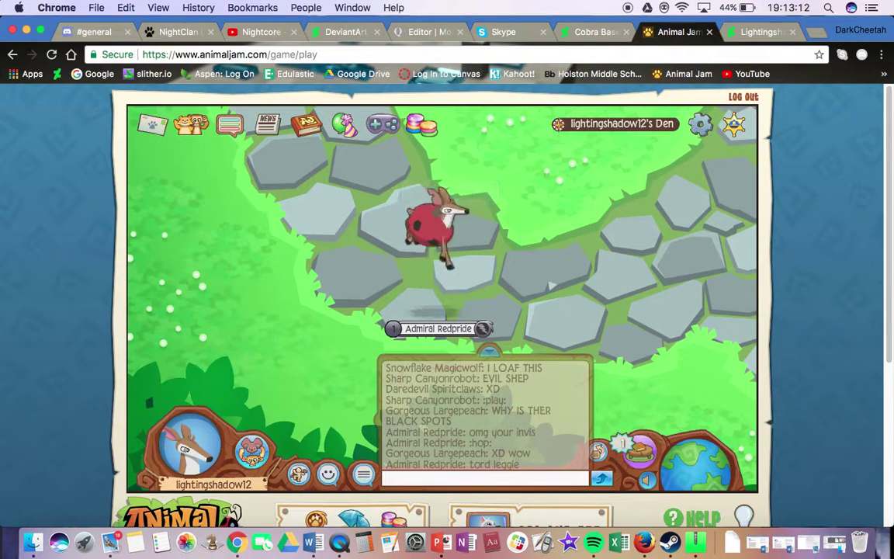
Switch to the cobra drawing in DeviantArt Muro, try dark brush strokes on the lower body and undo them
click(354, 34)
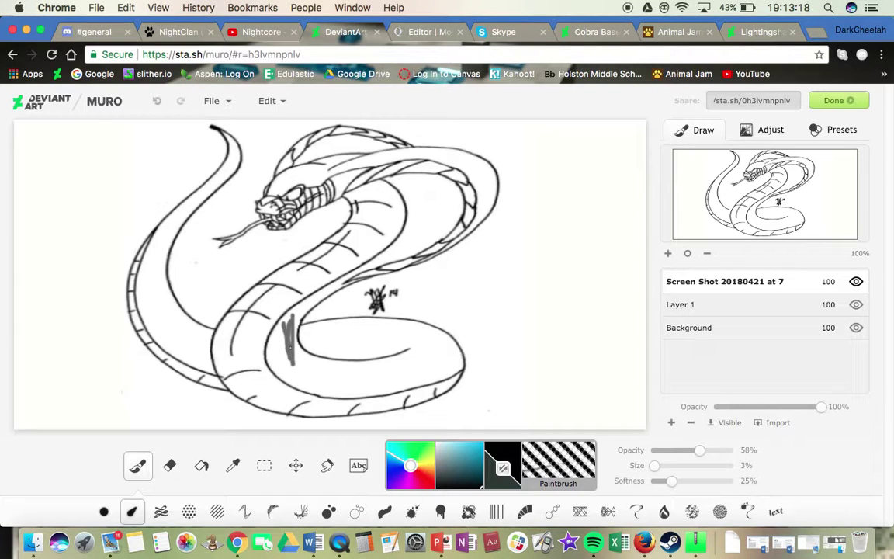
mouse_move(339, 382)
mouse_down()
mouse_move(418, 355)
mouse_move(405, 332)
mouse_move(327, 340)
mouse_up()
click(159, 104)
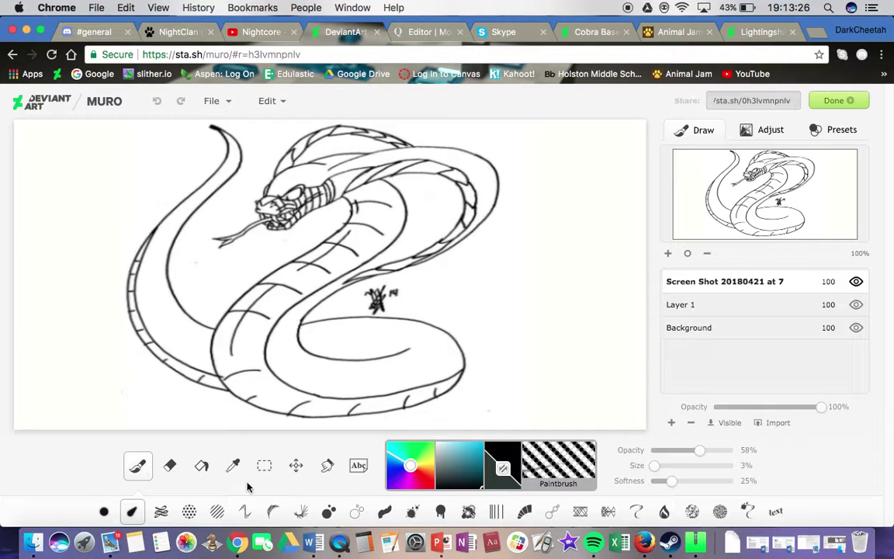
Scale up the cobra line-art layer and move it until the snake's head sits in the middle of the canvas
click(296, 466)
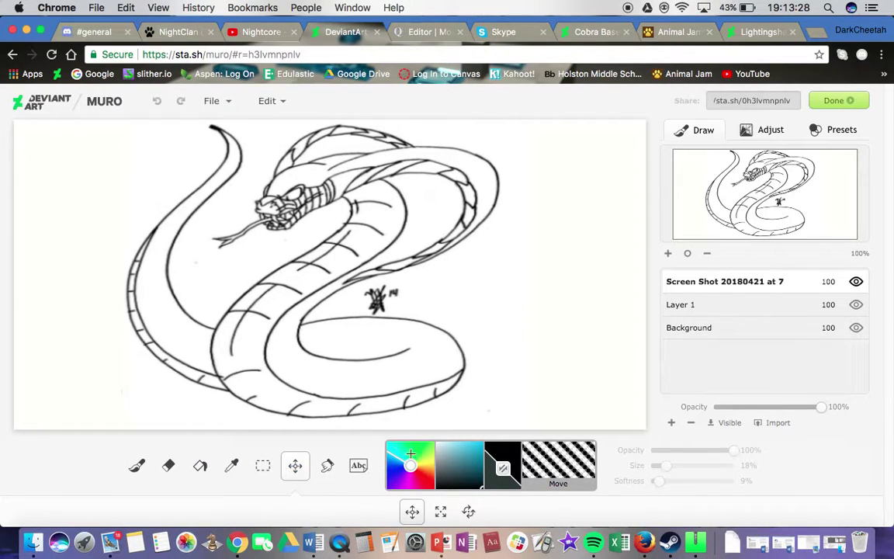
mouse_move(309, 270)
mouse_down()
mouse_move(308, 323)
mouse_move(314, 277)
mouse_up()
click(440, 514)
mouse_move(338, 331)
mouse_down()
mouse_move(371, 366)
mouse_move(415, 379)
mouse_move(475, 458)
mouse_up()
mouse_move(333, 287)
mouse_down()
mouse_move(353, 303)
mouse_move(318, 293)
mouse_move(333, 294)
mouse_up()
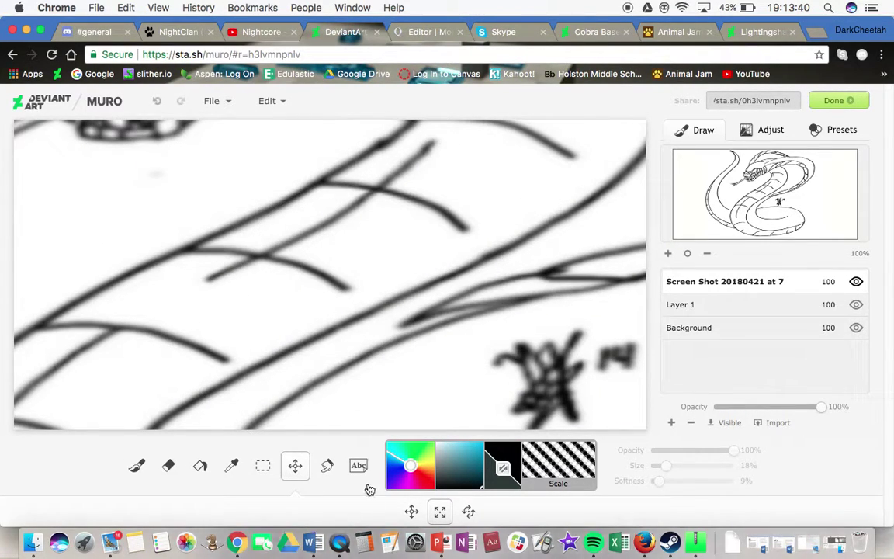
click(411, 511)
drag(275, 259, 329, 335)
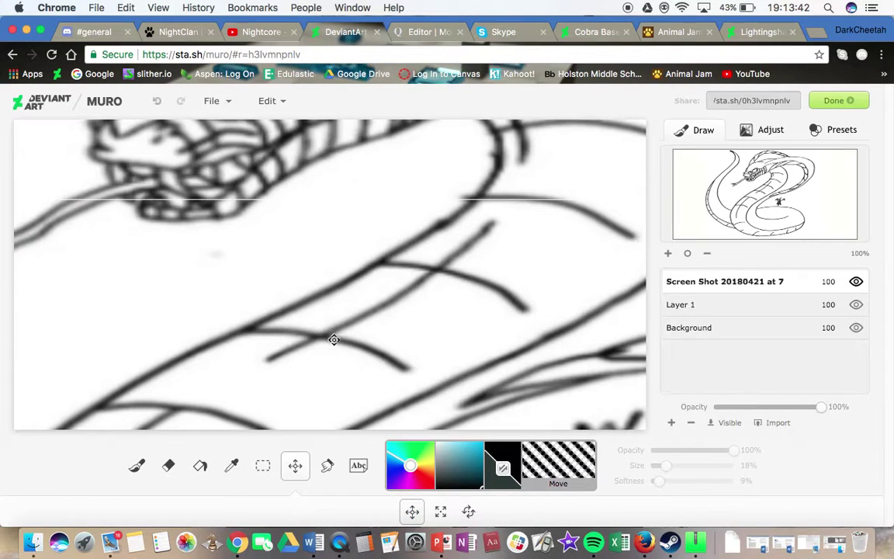
mouse_move(262, 220)
mouse_down()
mouse_move(267, 294)
mouse_move(310, 354)
mouse_up()
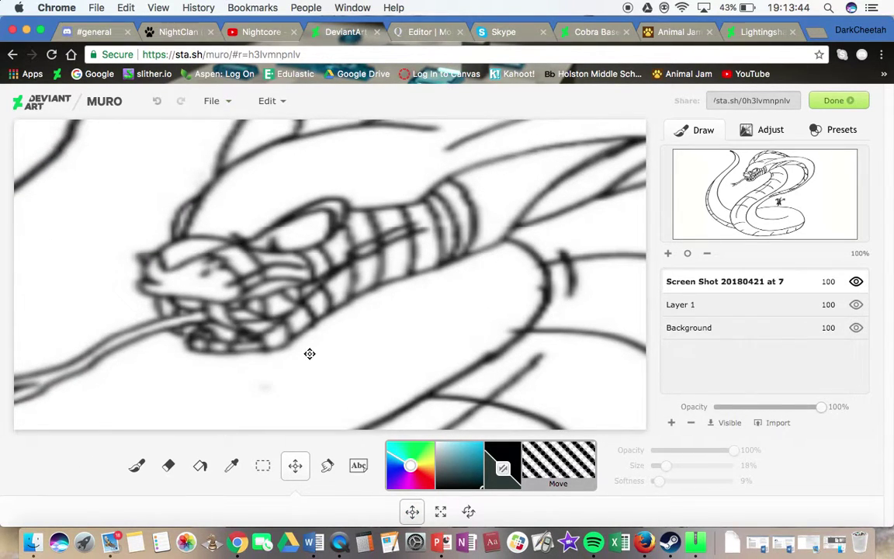
drag(314, 316, 336, 339)
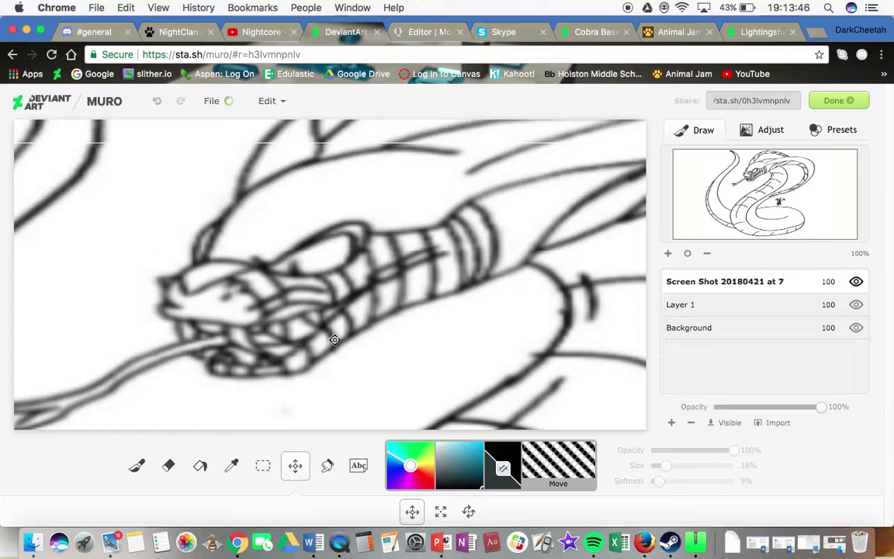
Undo a test paintbrush stroke behind the cobra's eye and set the brush colour to light orange
click(145, 466)
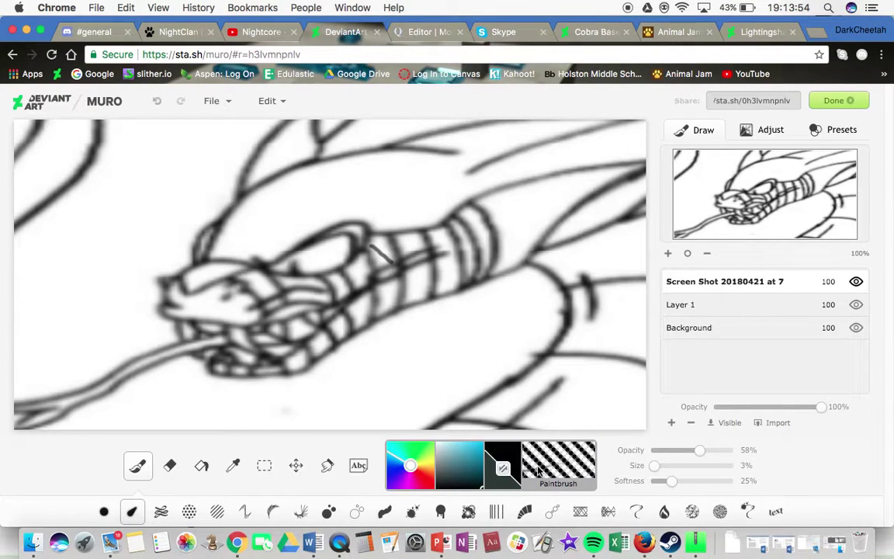
click(157, 102)
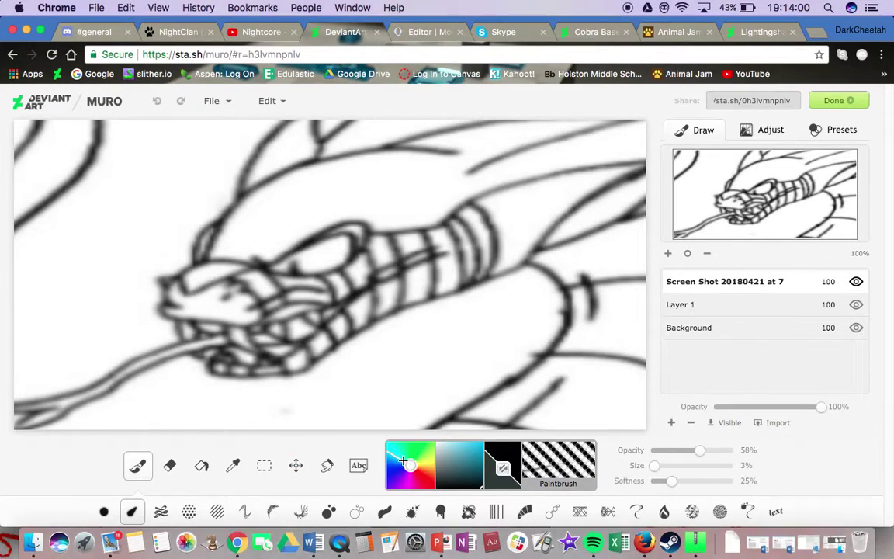
click(412, 465)
click(480, 445)
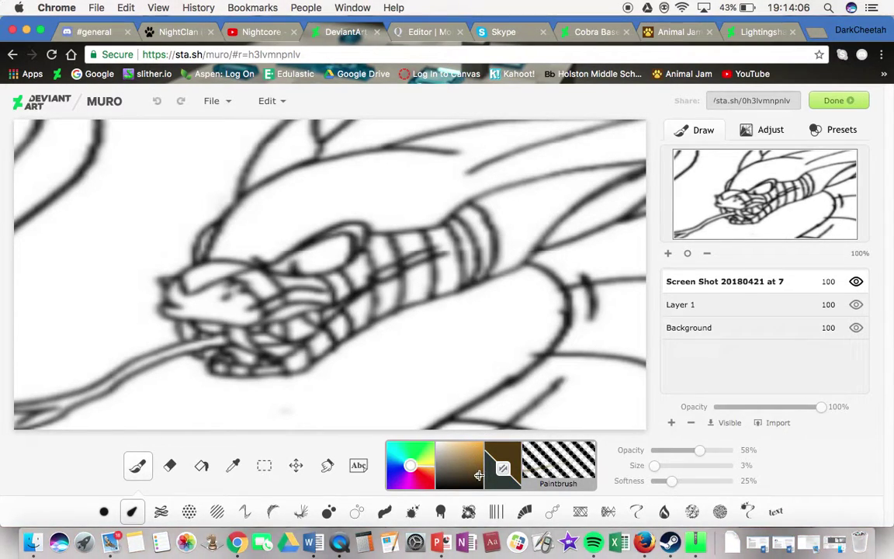
click(443, 459)
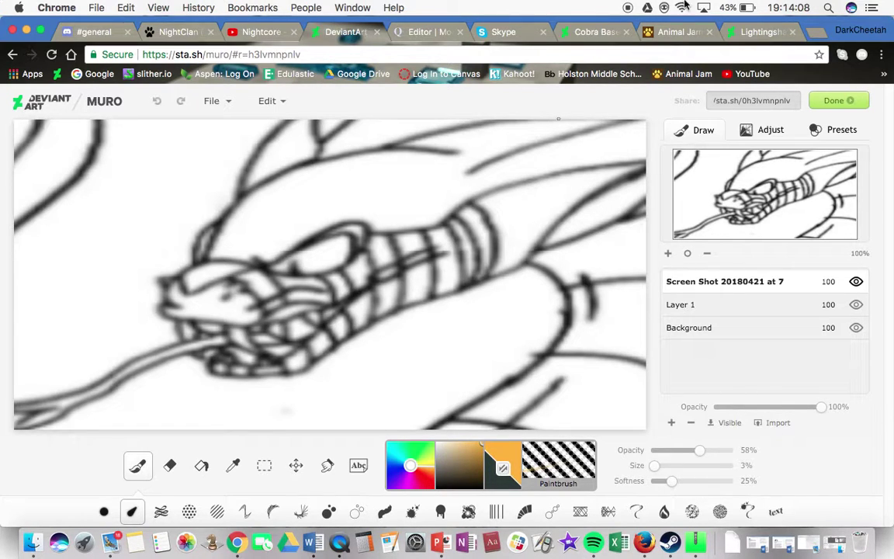
Switch to Animal Jam and send the chat message "XD"
click(675, 32)
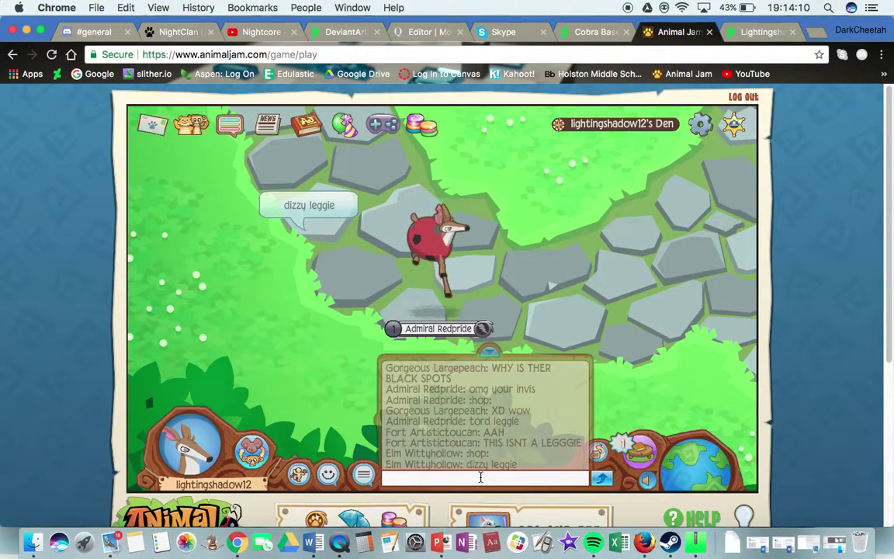
text(XD)
key(Return)
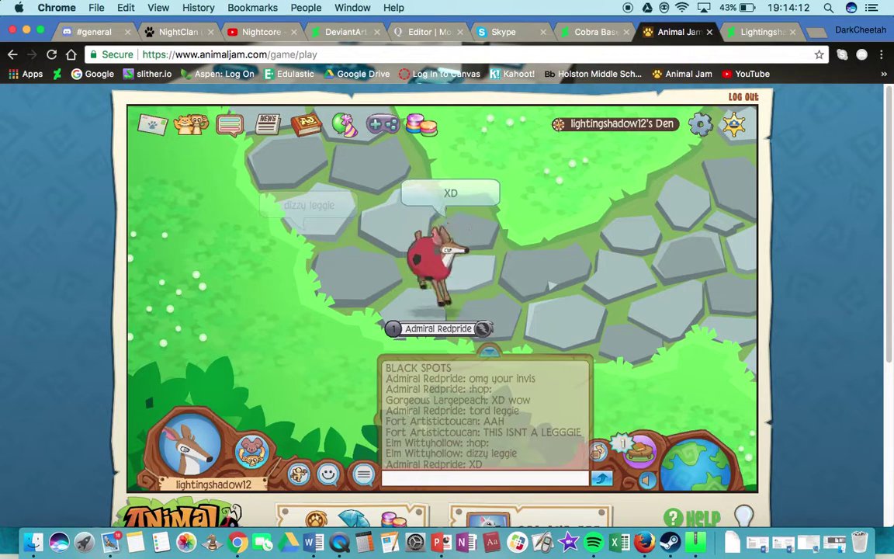
Return to DeviantArt Muro, set the brush colour to pale beige, try painting the cobra's fang and undo the stroke
click(258, 32)
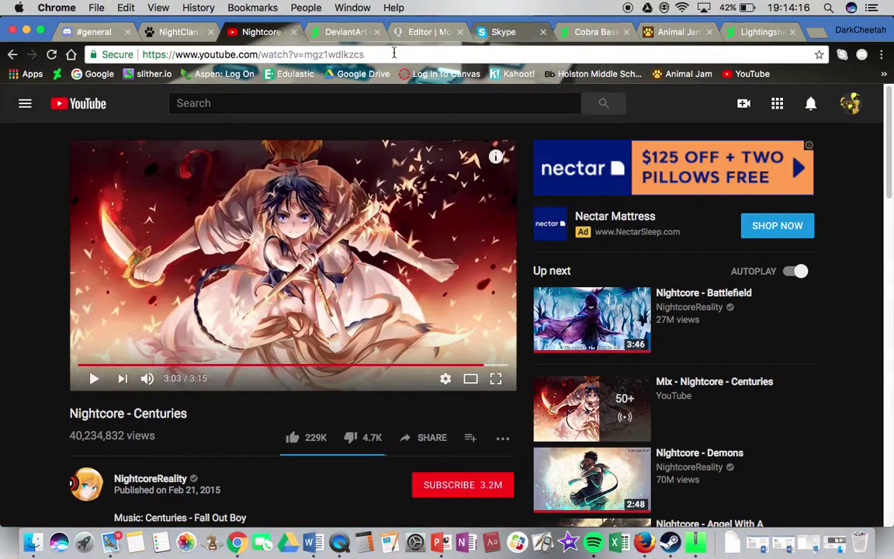
click(342, 30)
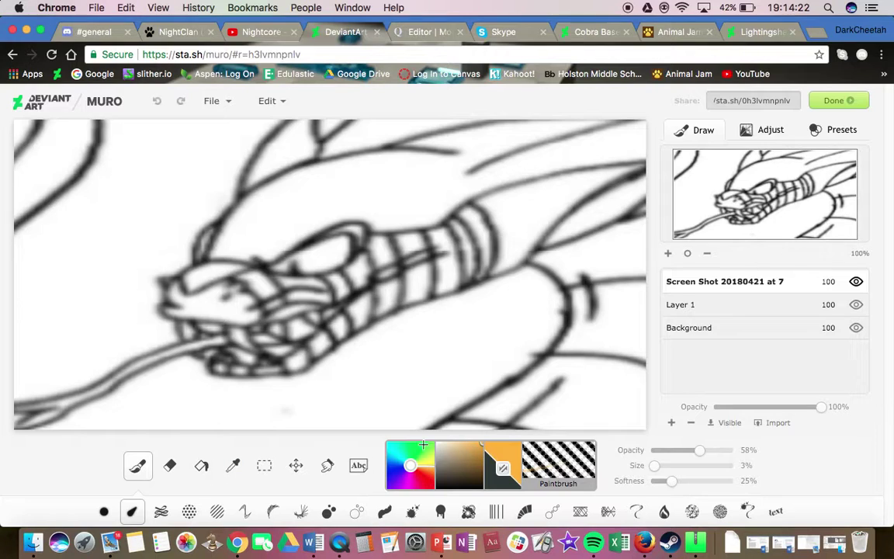
click(442, 446)
drag(443, 444, 443, 448)
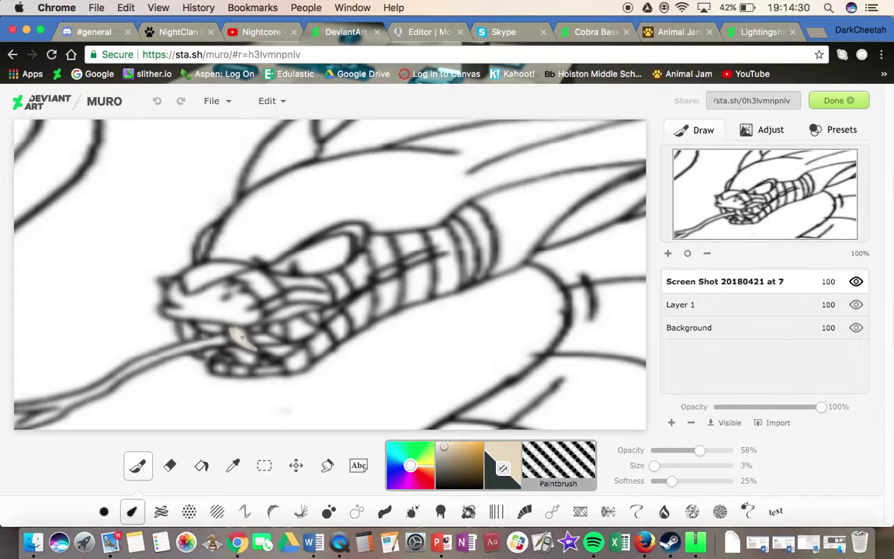
click(153, 100)
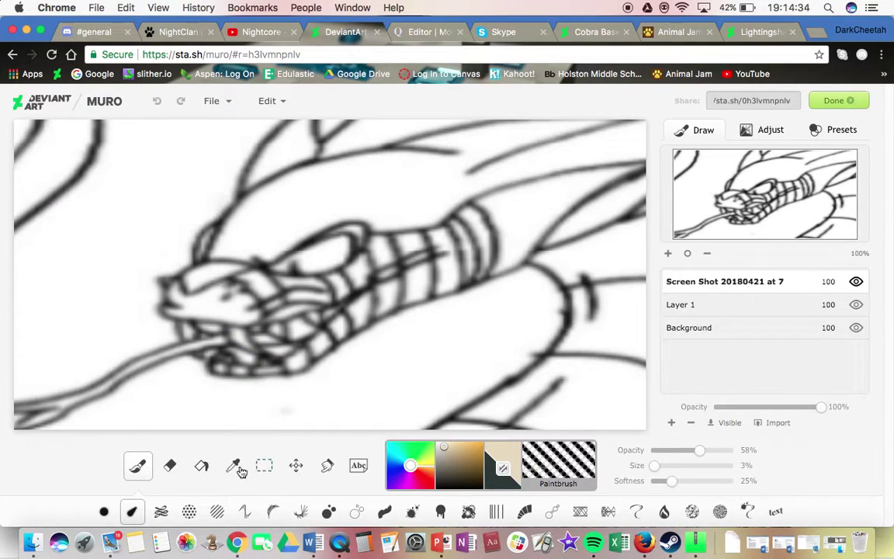
Enlarge the cobra line-art layer further and move it so the open mouth is near the canvas centre
click(295, 465)
click(441, 511)
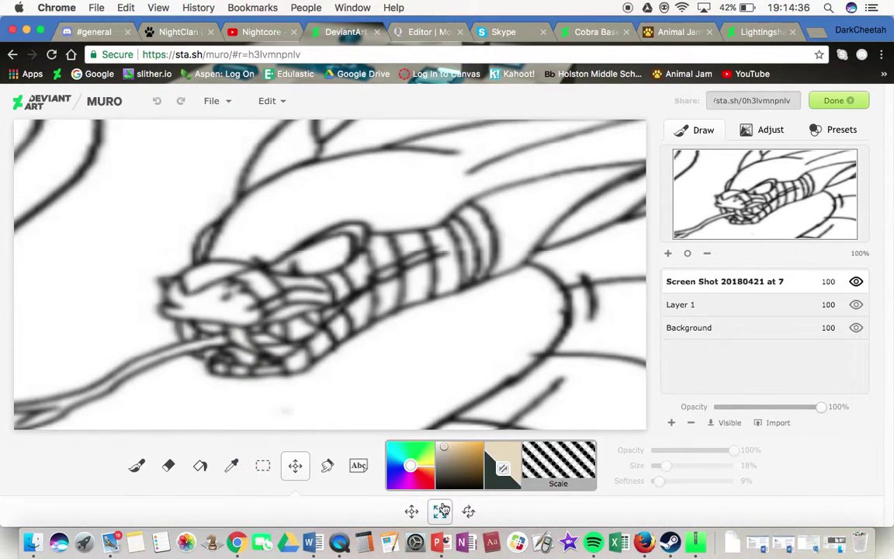
drag(358, 415, 321, 395)
click(406, 512)
drag(276, 365, 389, 341)
Set the paintbrush to 2% size and 41% opacity while trying beige strokes on the fang and undoing them
click(137, 465)
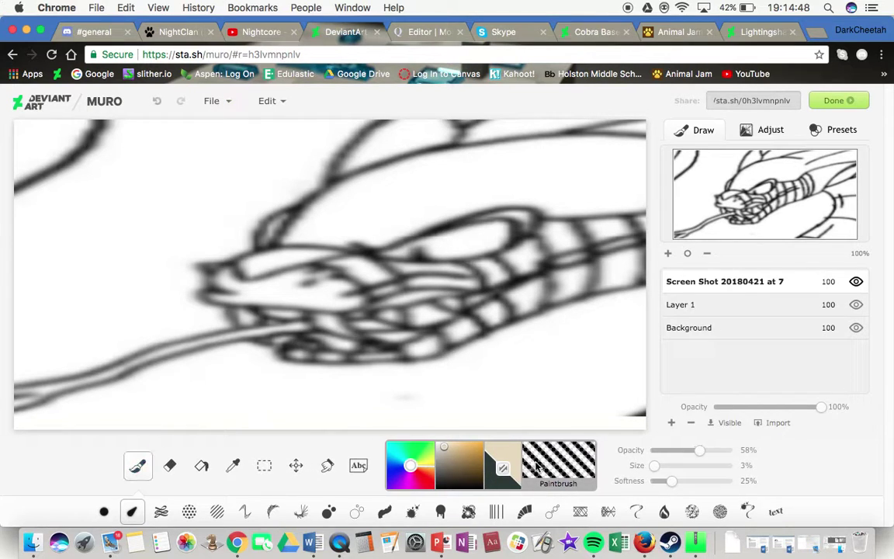
drag(652, 469, 655, 469)
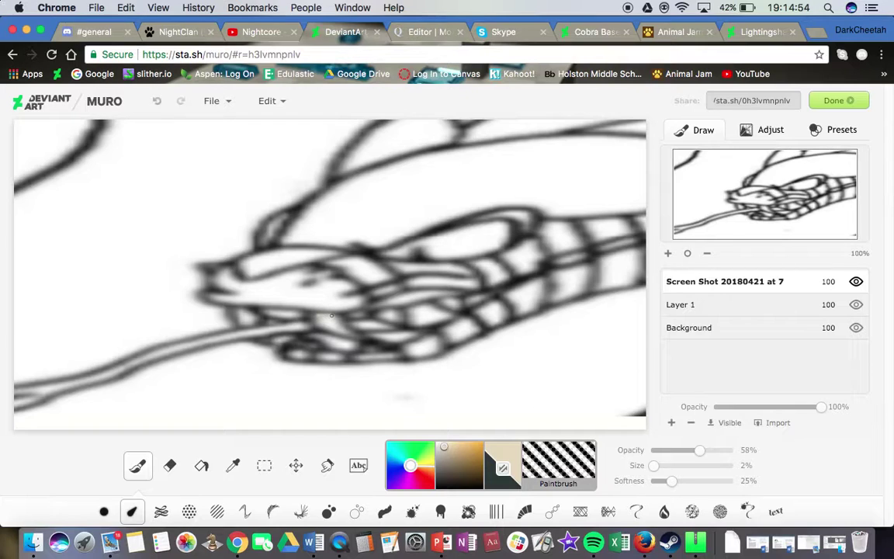
drag(326, 315, 354, 335)
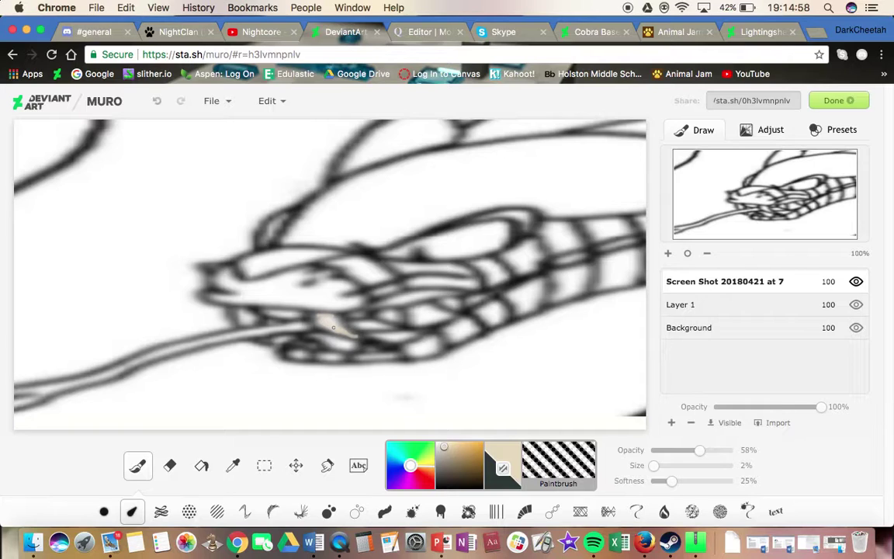
click(159, 102)
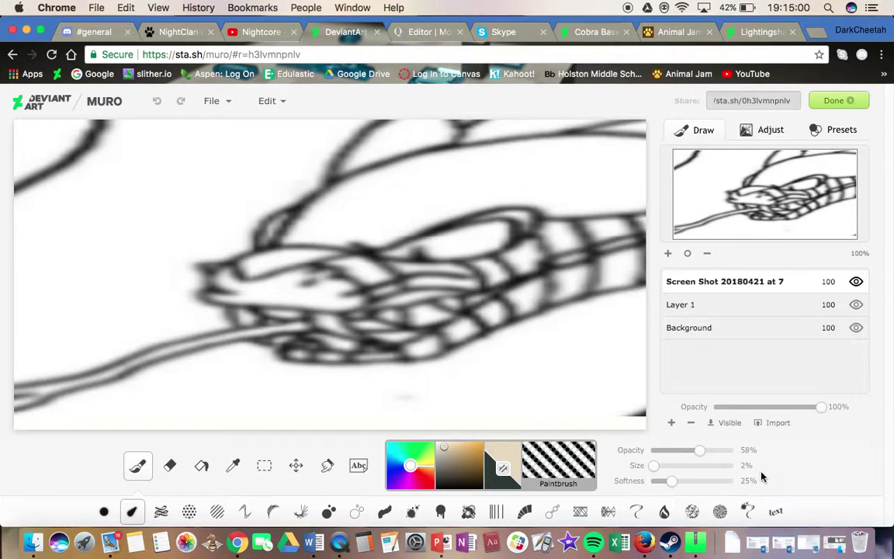
click(702, 452)
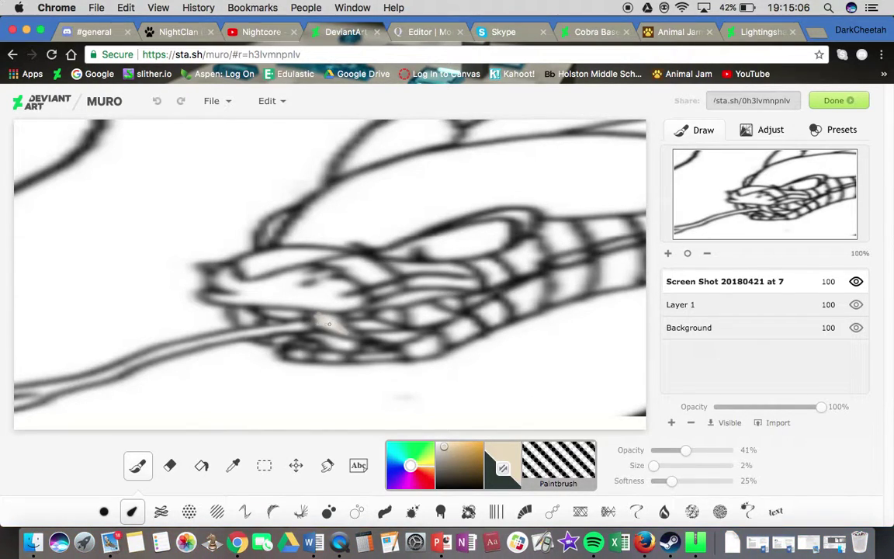
click(327, 318)
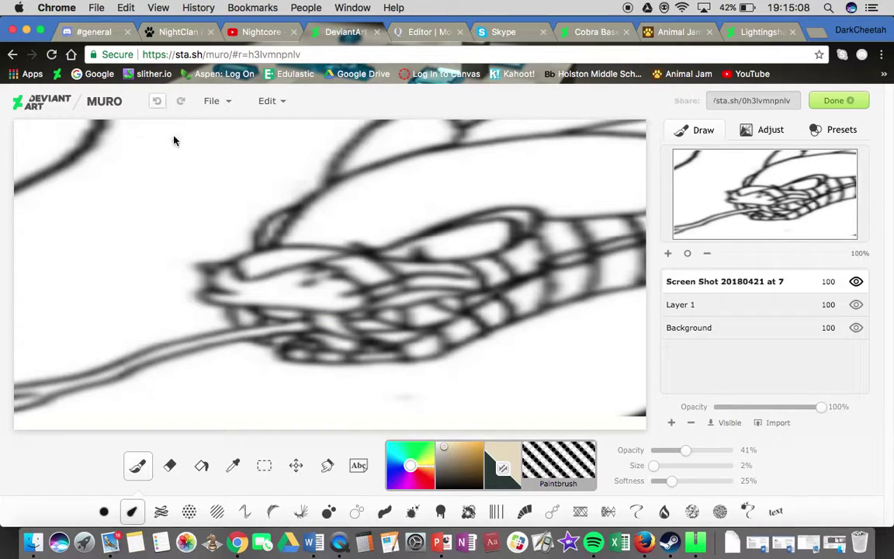
Try moving the enlarged cobra line-art layer sideways and scaling it down slightly
click(295, 465)
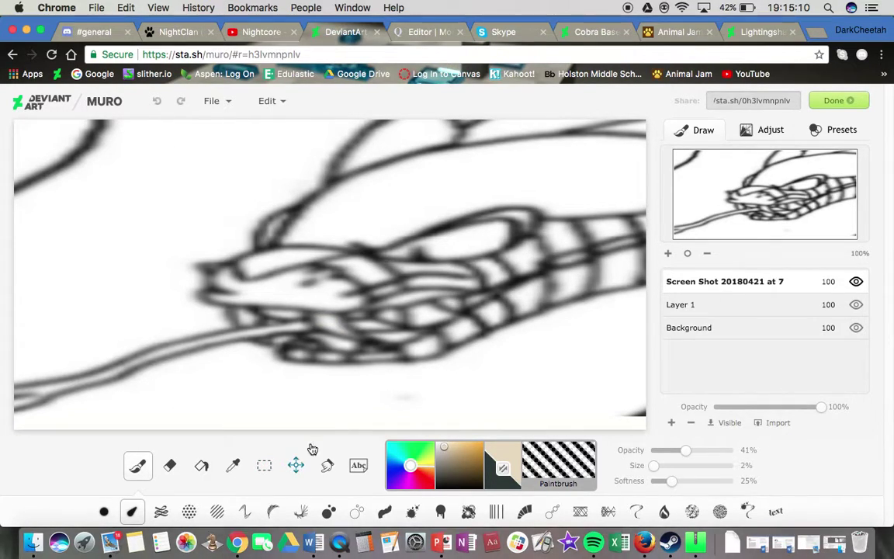
drag(346, 370, 270, 370)
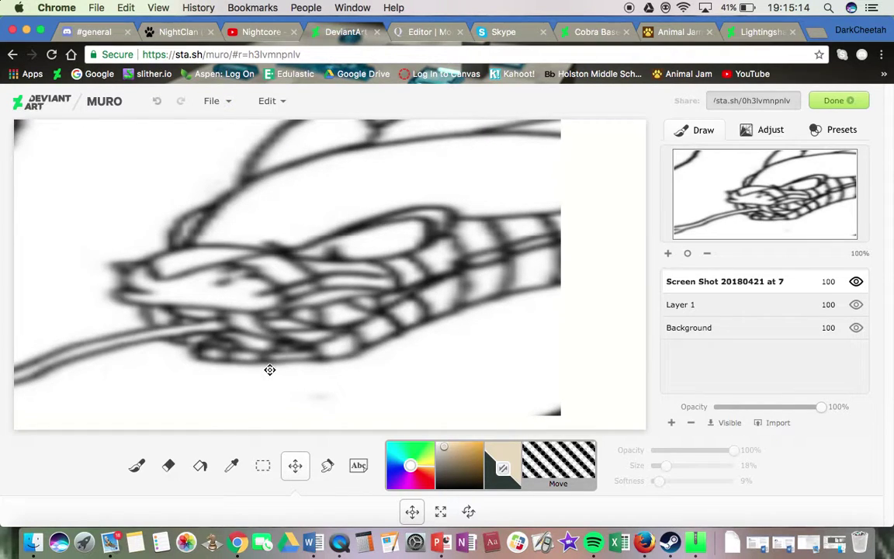
click(440, 511)
drag(448, 305, 262, 341)
Undo the recent moves and enlargements of the cobra line-art layer as far back as the history allows
click(158, 102)
click(159, 103)
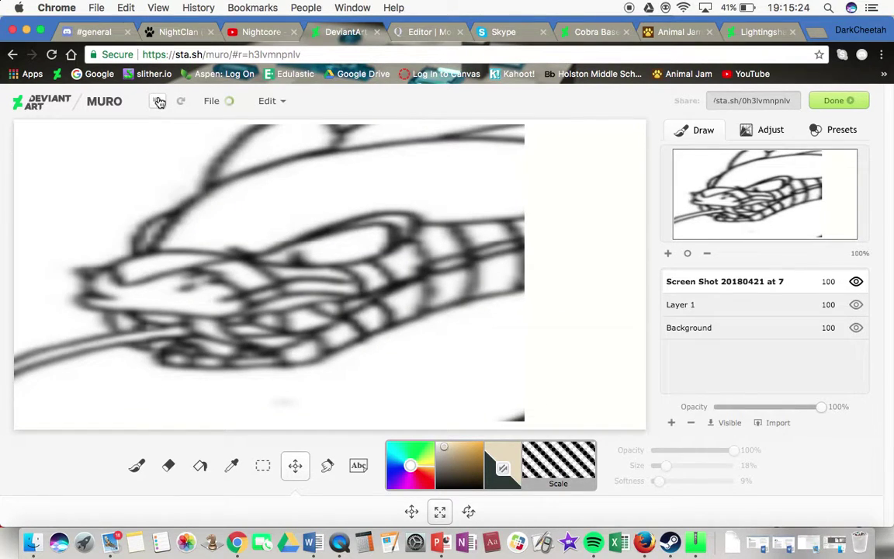
click(158, 102)
click(158, 102)
click(158, 102)
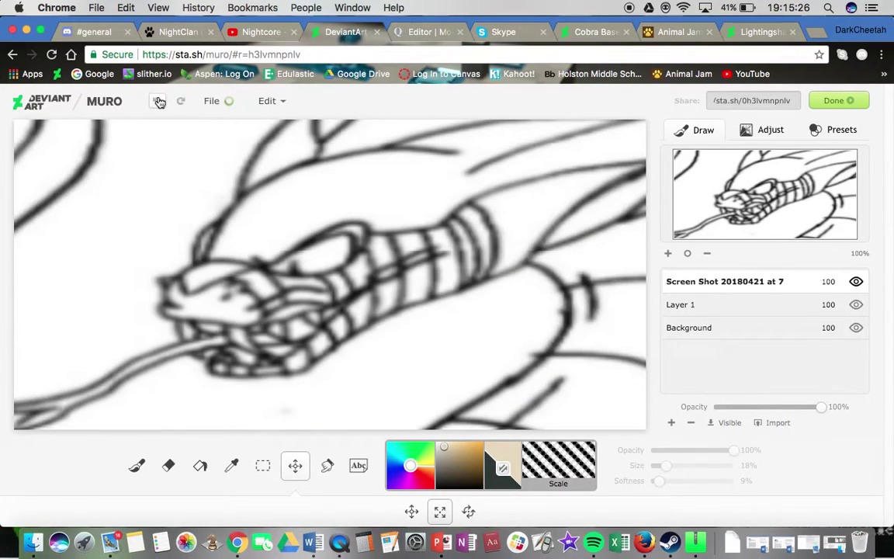
click(159, 103)
click(159, 102)
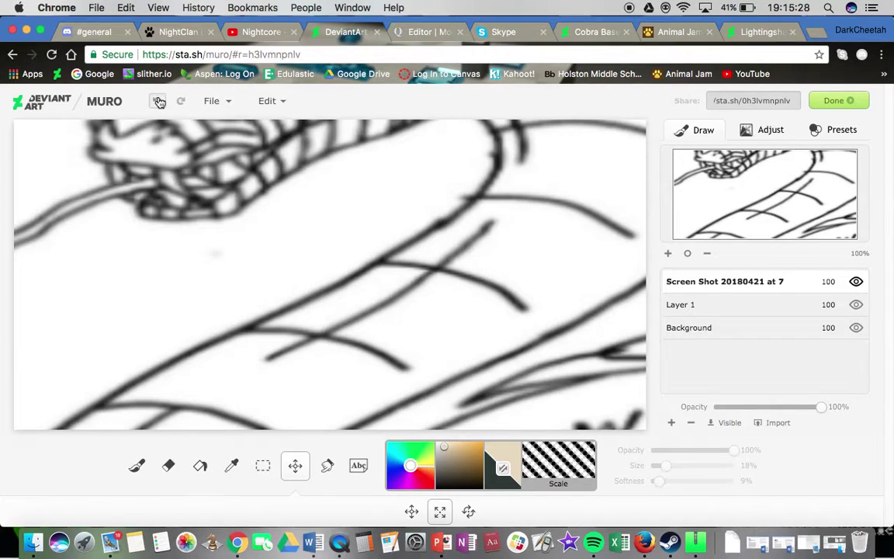
click(158, 103)
click(159, 102)
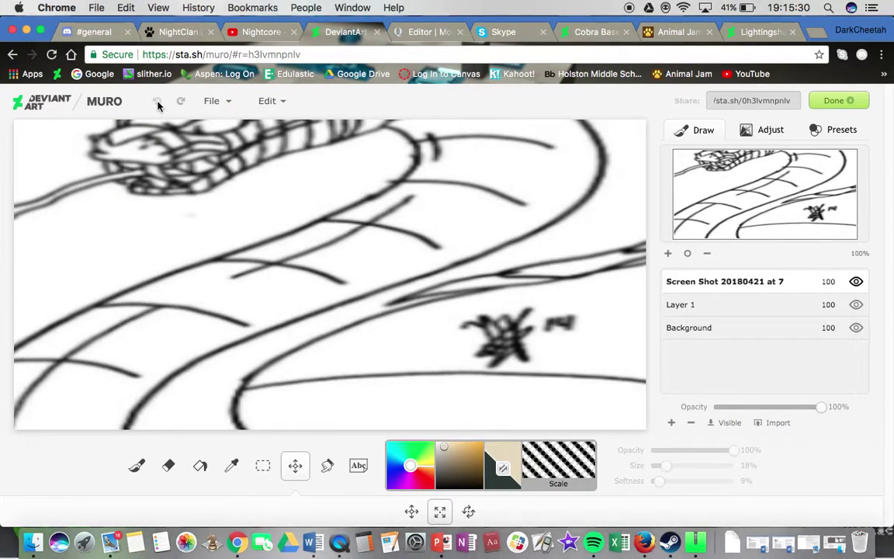
Reload the DeviantArt Muro page, switch to Animal Jam to reload it too, and return to Muro
click(52, 54)
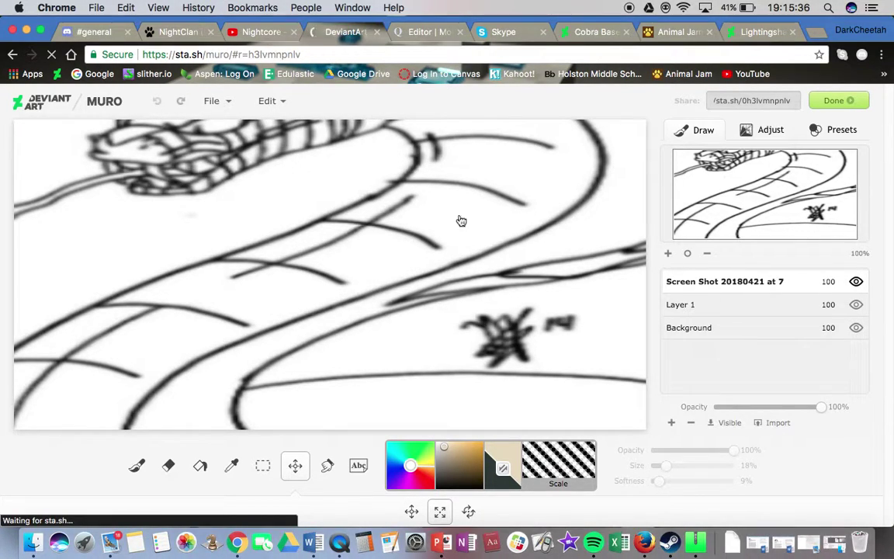
click(672, 20)
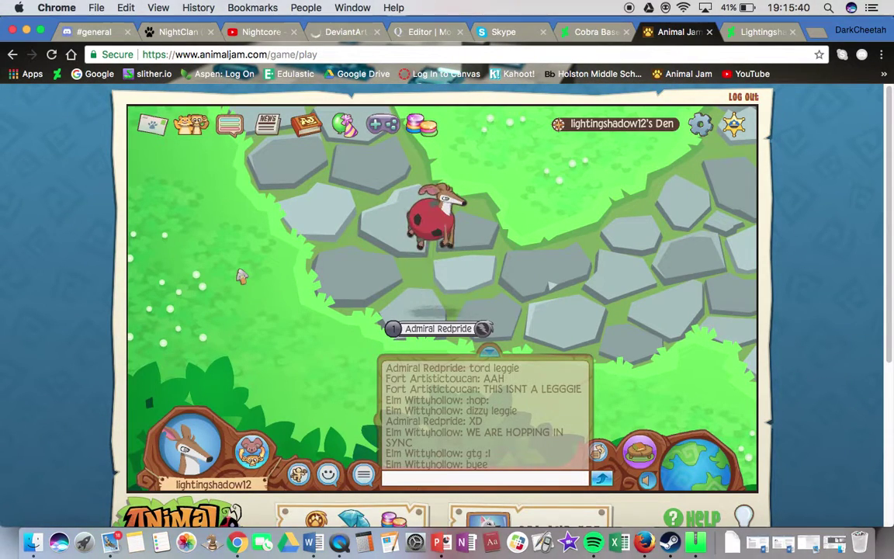
click(51, 54)
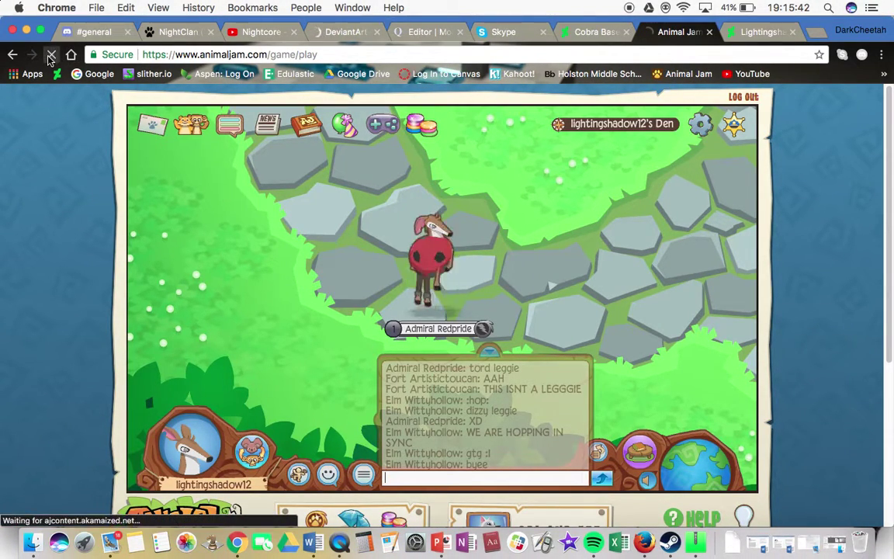
click(341, 33)
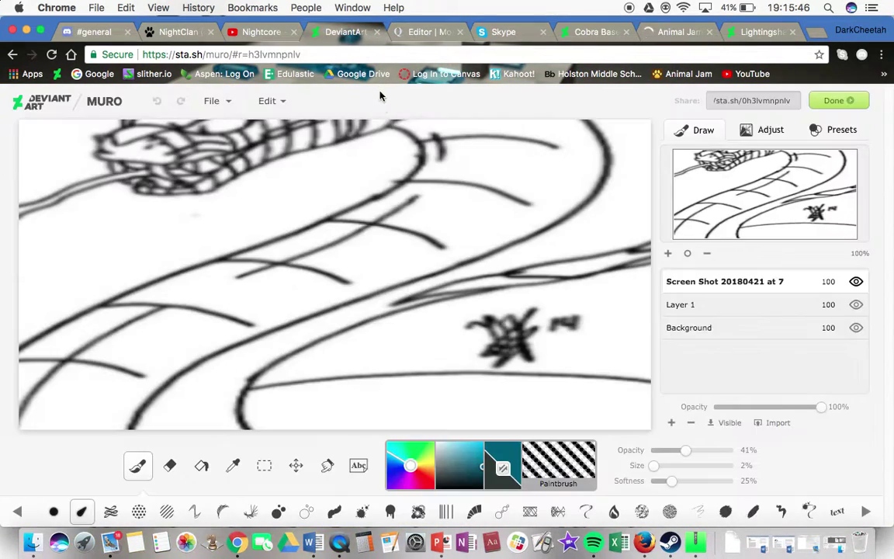
Create a new 905 × 444 px file with a white background and choose the cobra line art from Sta.sh for import
click(220, 102)
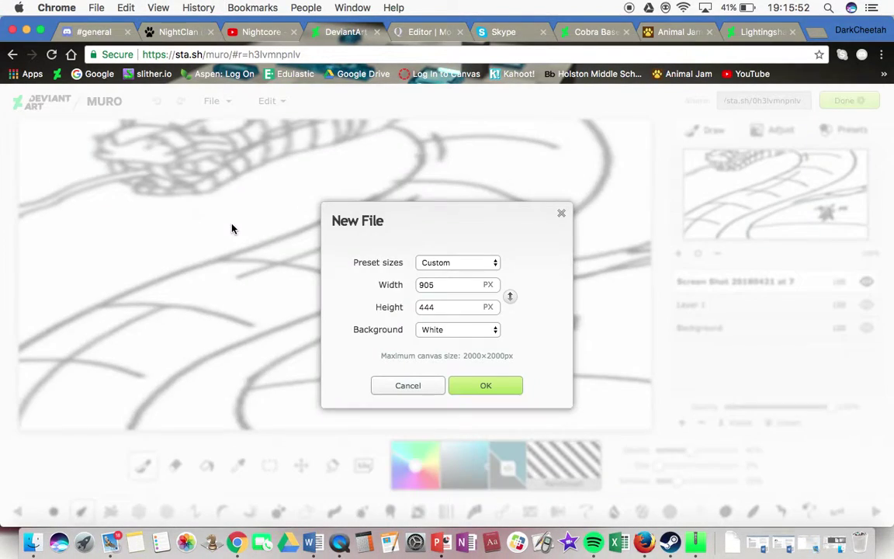
click(486, 389)
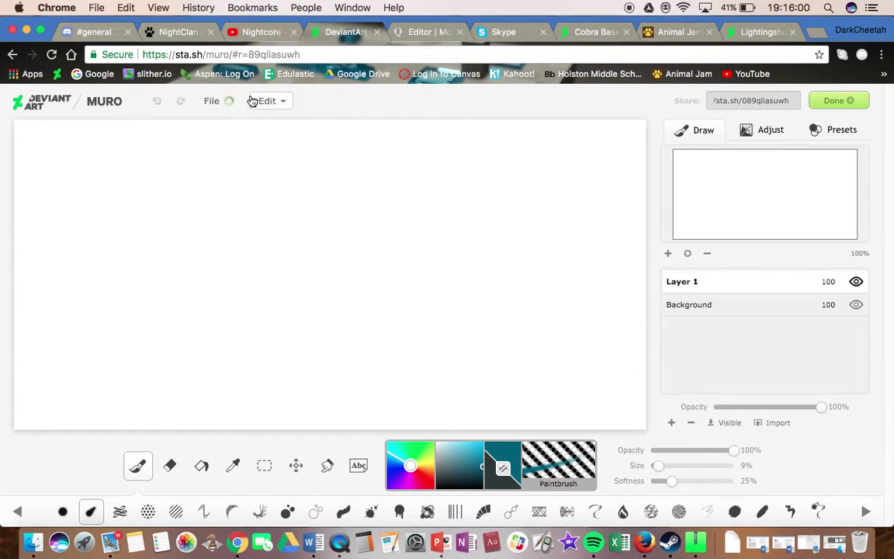
click(218, 101)
click(265, 230)
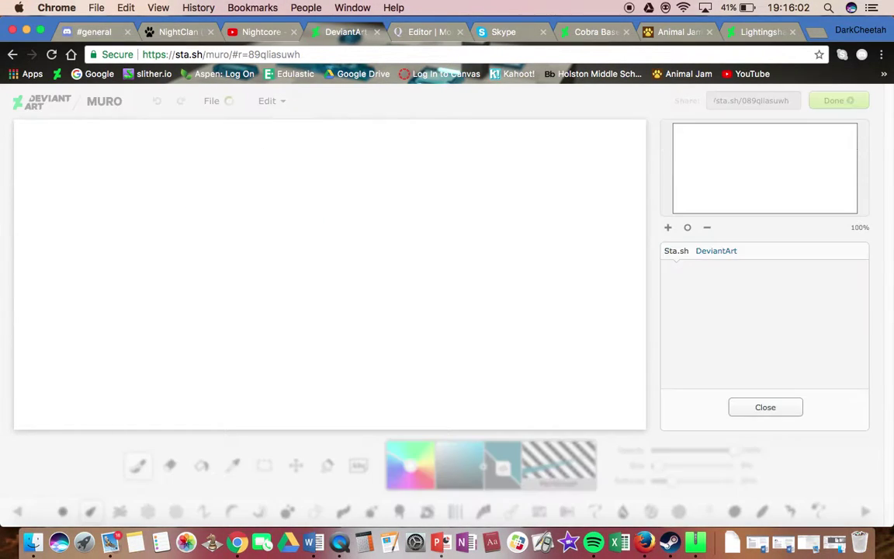
scroll(793, 339, down, 3)
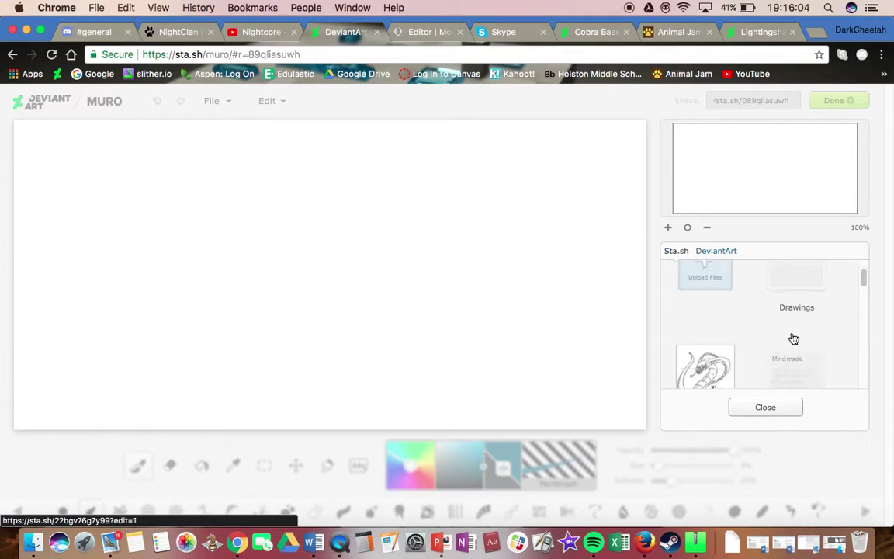
click(703, 352)
Place the cobra image near the canvas centre, resize it to 416 × 505 px and import it as a layer
drag(181, 252, 313, 254)
drag(770, 245, 760, 253)
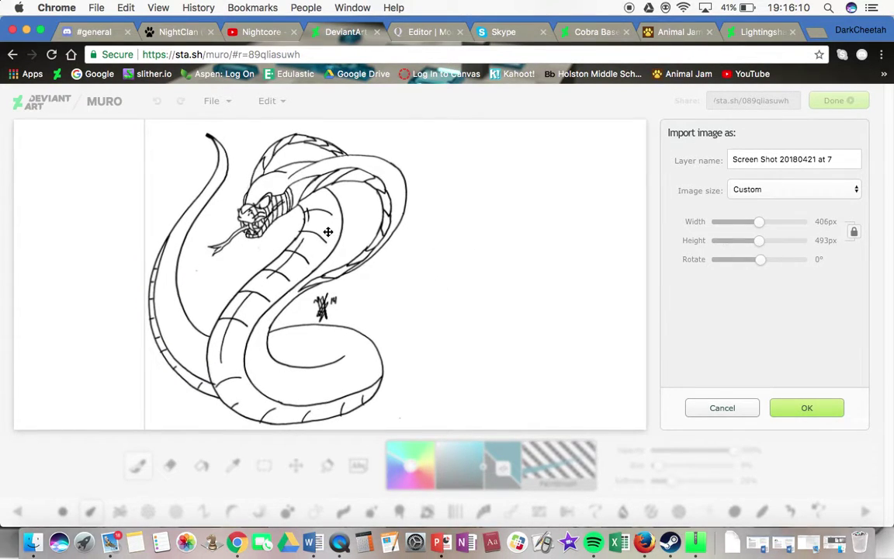
drag(336, 235, 360, 233)
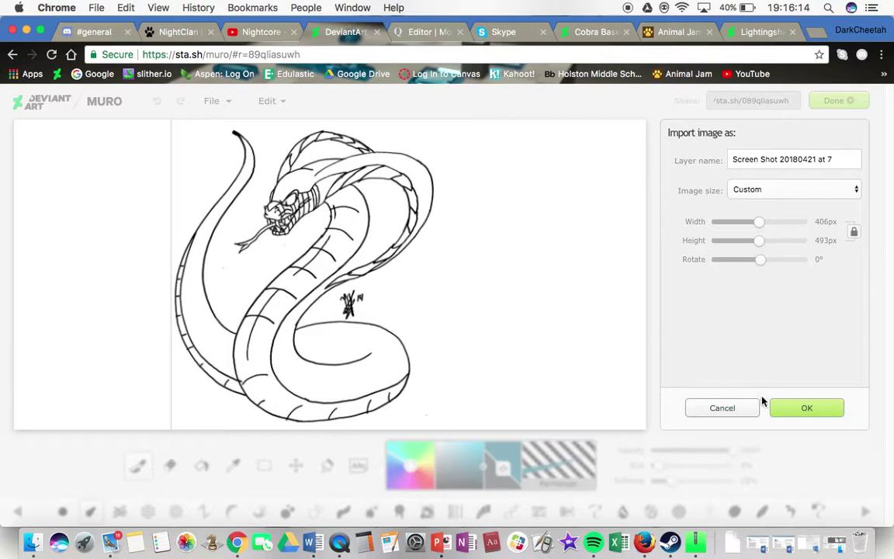
drag(759, 240, 761, 244)
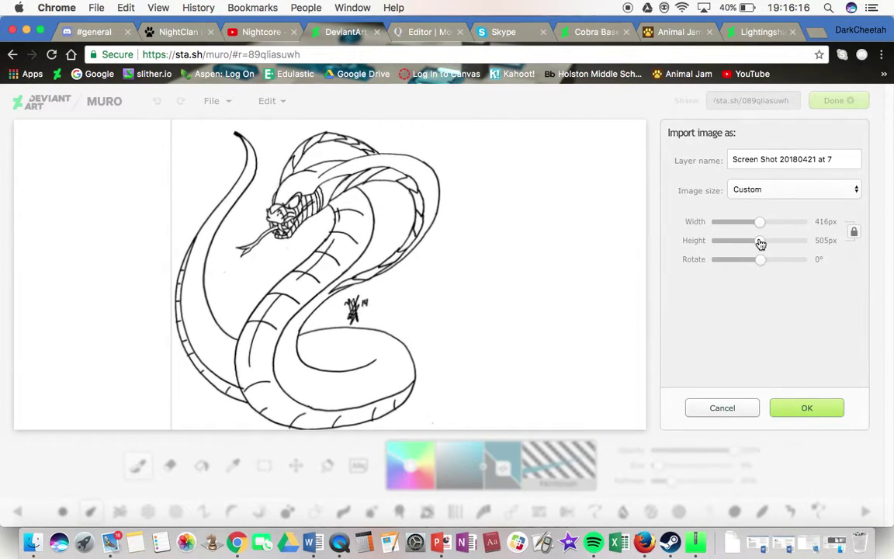
drag(343, 301, 344, 297)
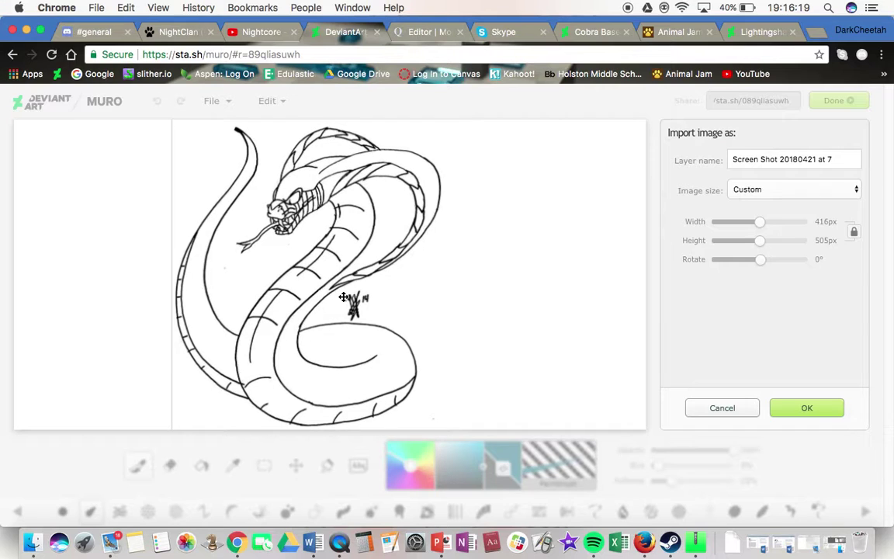
click(803, 408)
Set the paintbrush colour to orange, try a stroke on the cobra's lower coil and undo it
click(169, 465)
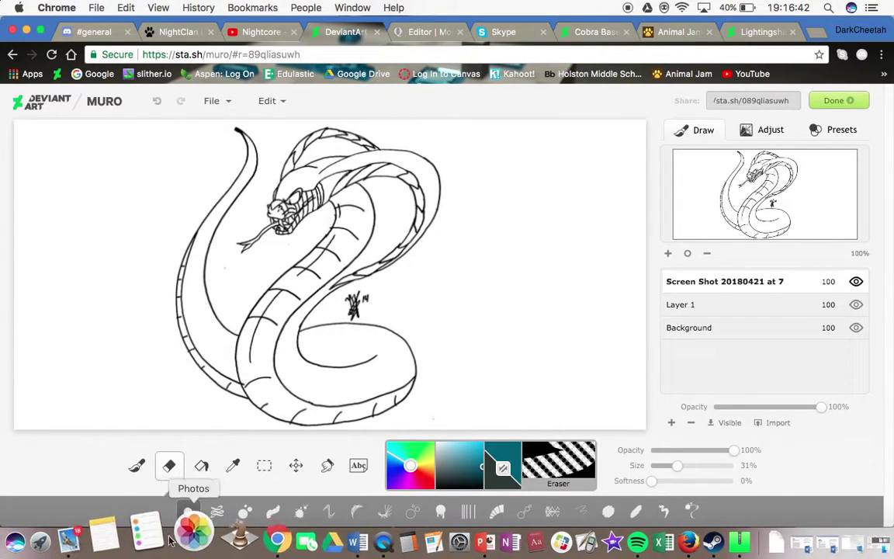
click(142, 474)
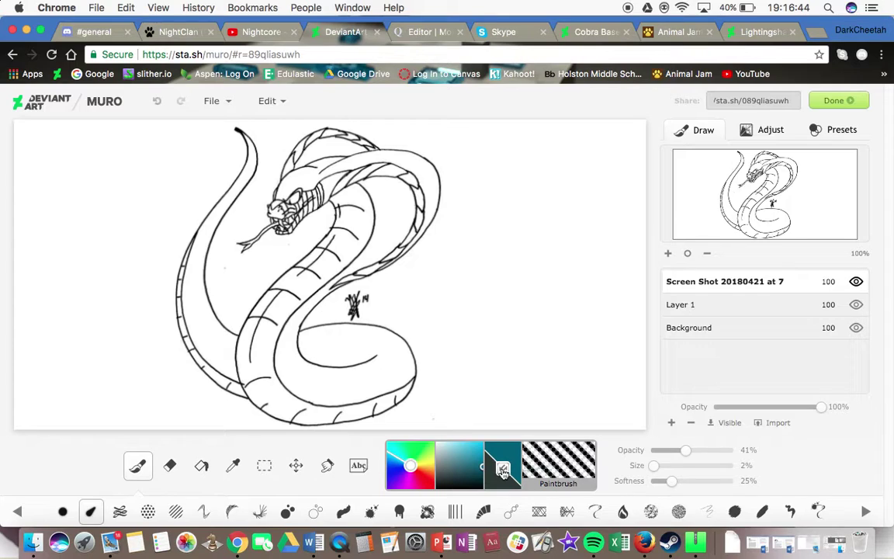
click(429, 463)
click(431, 469)
drag(461, 467, 482, 440)
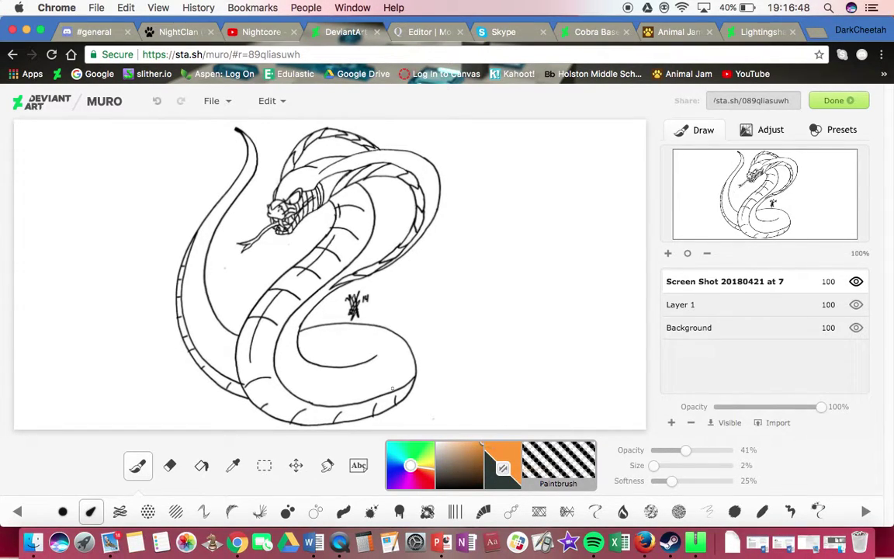
mouse_move(328, 350)
mouse_down()
mouse_move(363, 350)
mouse_move(330, 338)
mouse_up()
click(160, 102)
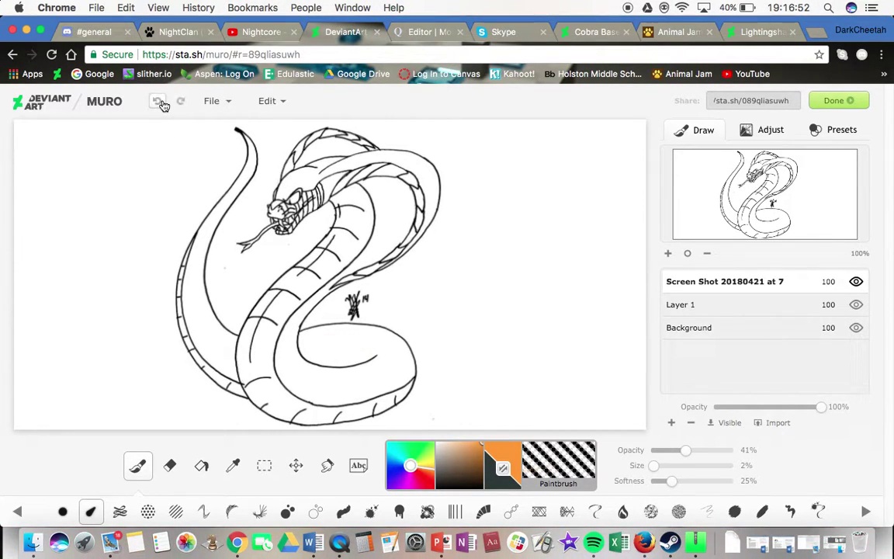
Switch to Animal Jam, open the first online buddy's player card and try to go to that buddy's location
click(674, 34)
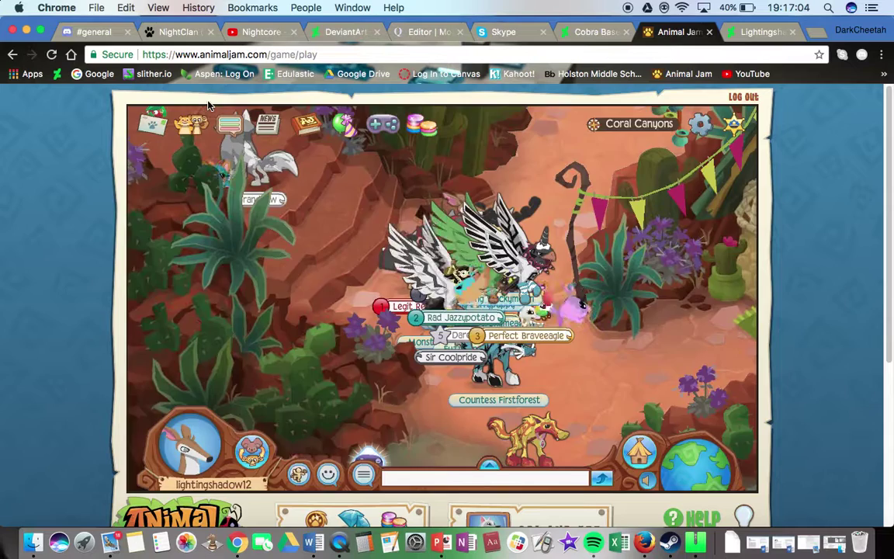
click(191, 123)
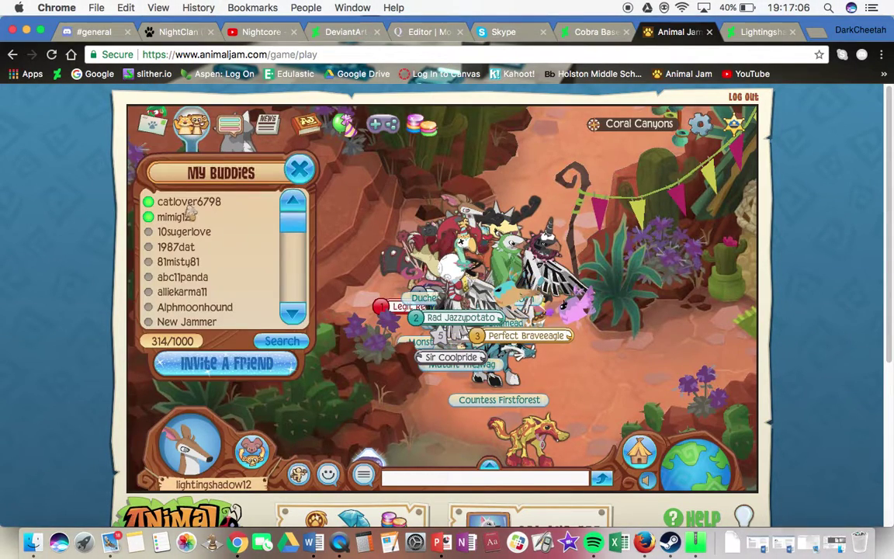
click(189, 202)
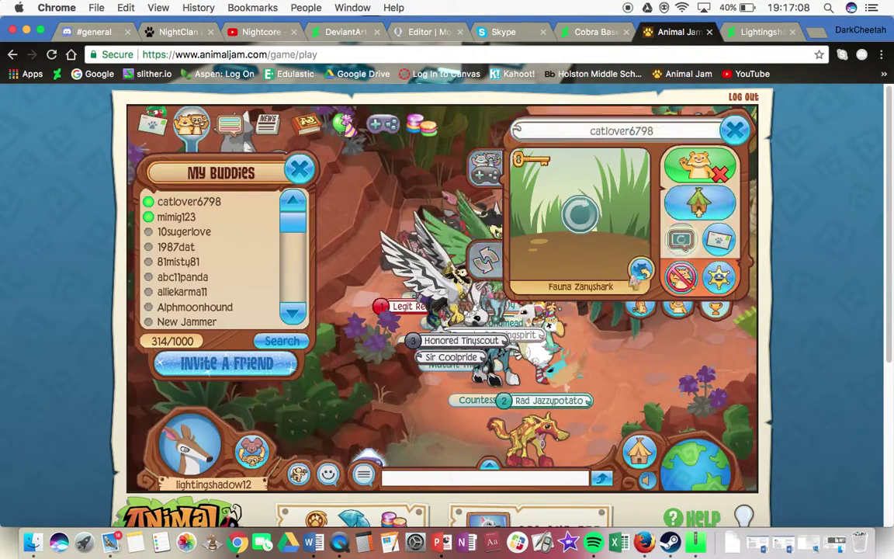
click(641, 269)
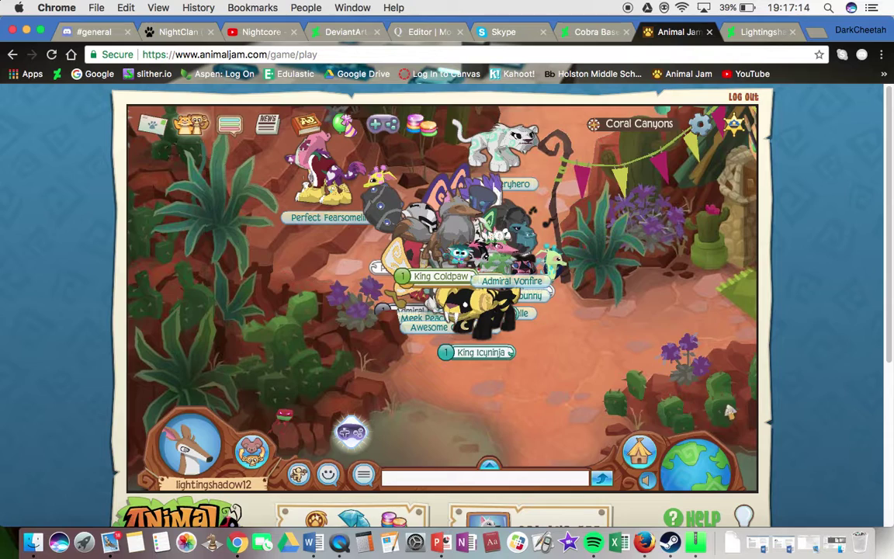
Go to the player's own den, start adding an animal and choose the crocodile
click(638, 452)
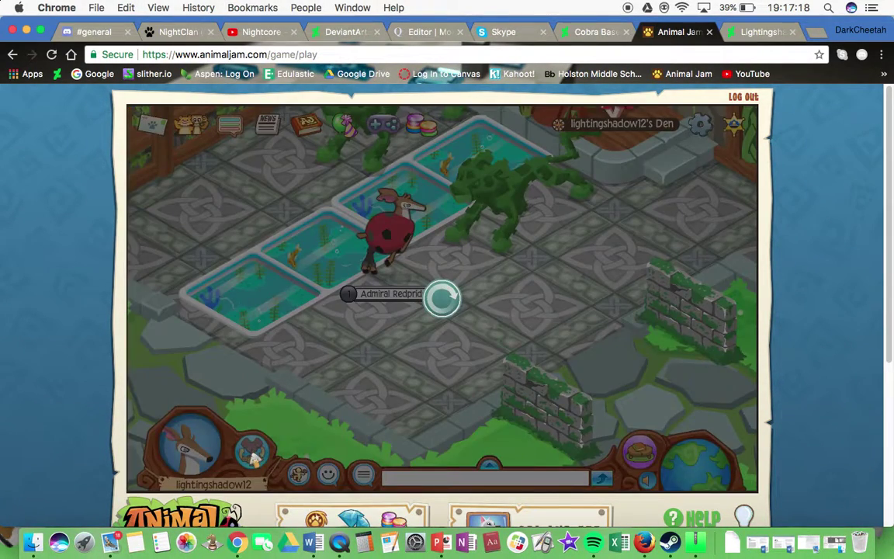
click(252, 454)
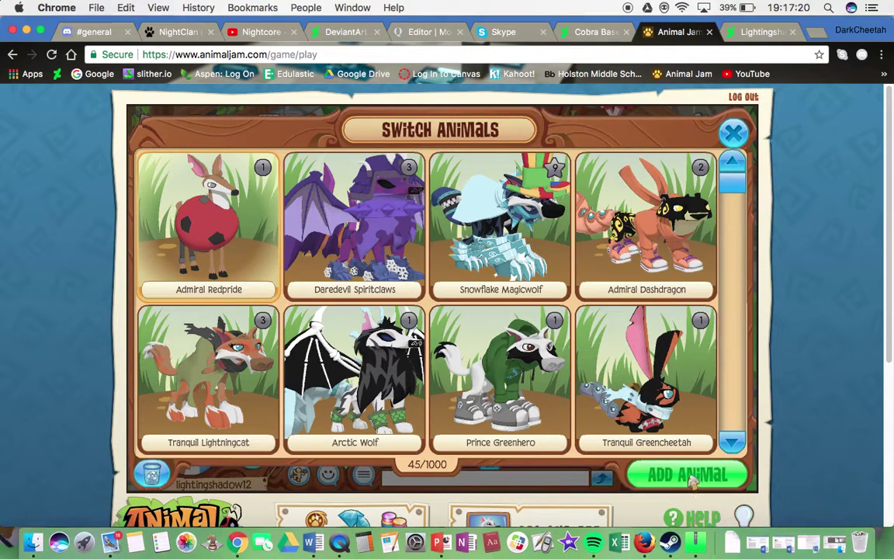
click(407, 371)
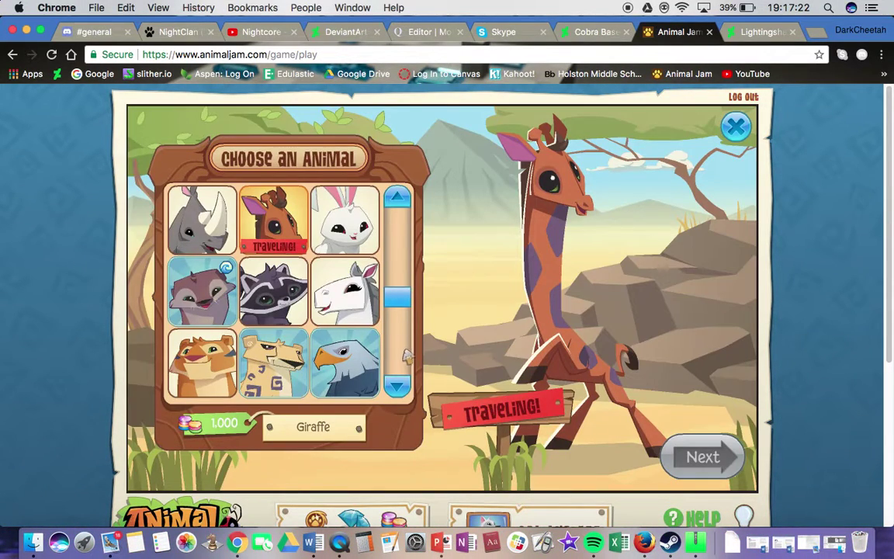
click(397, 387)
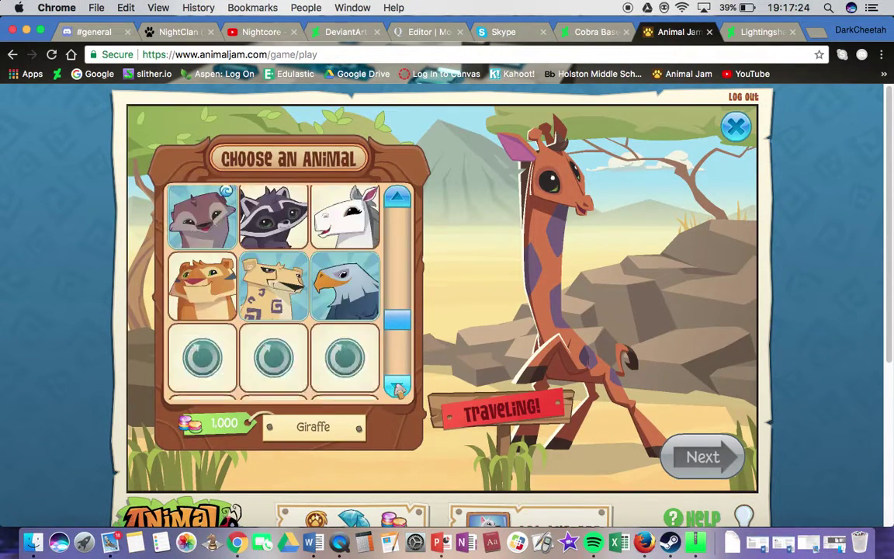
click(398, 387)
click(345, 293)
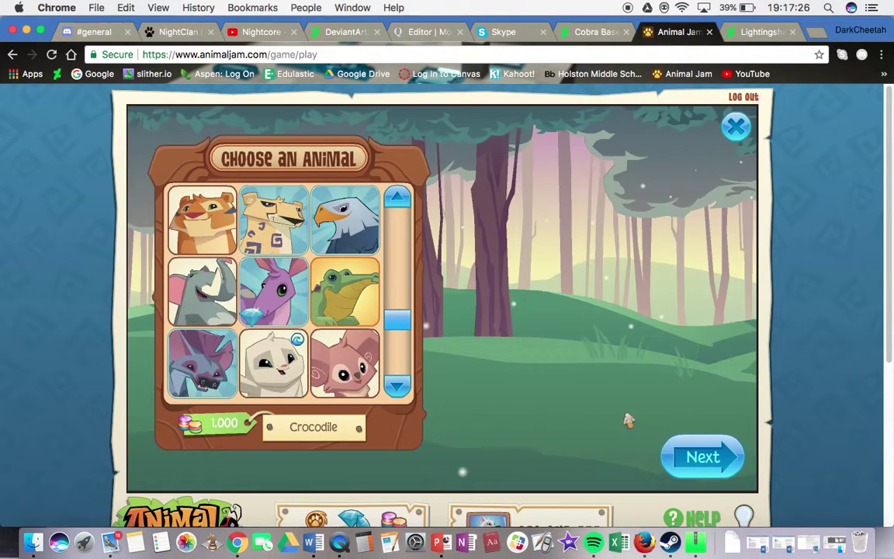
click(701, 459)
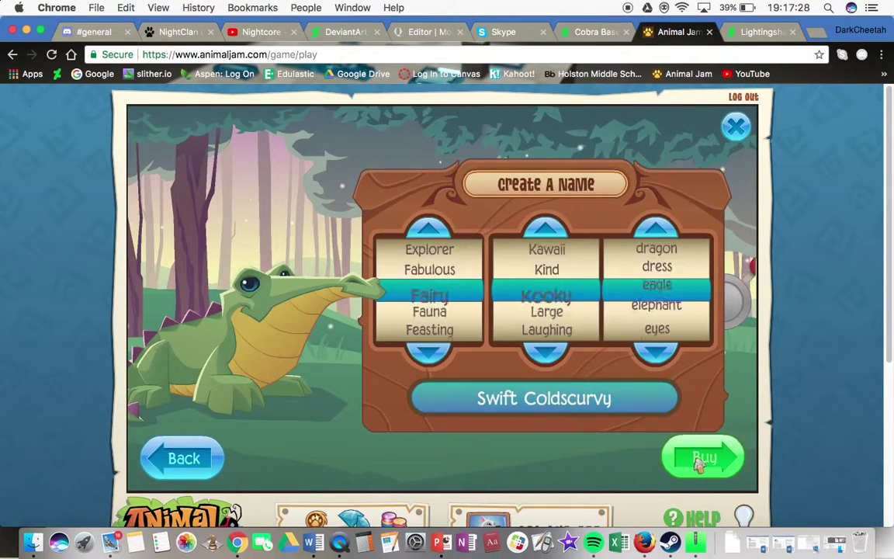
Set the first word of the crocodile's name to Admiral
click(430, 229)
click(430, 231)
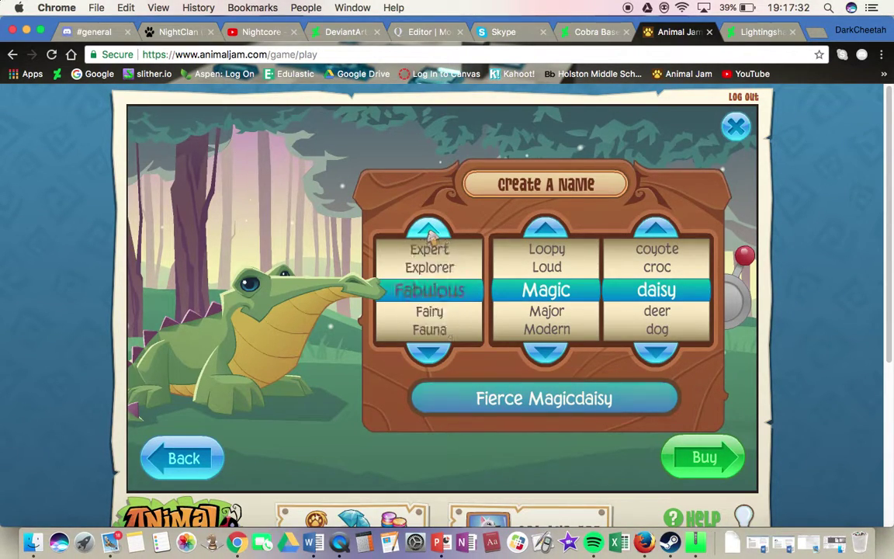
click(430, 232)
click(429, 232)
click(429, 232)
click(429, 231)
click(429, 231)
click(429, 233)
click(429, 233)
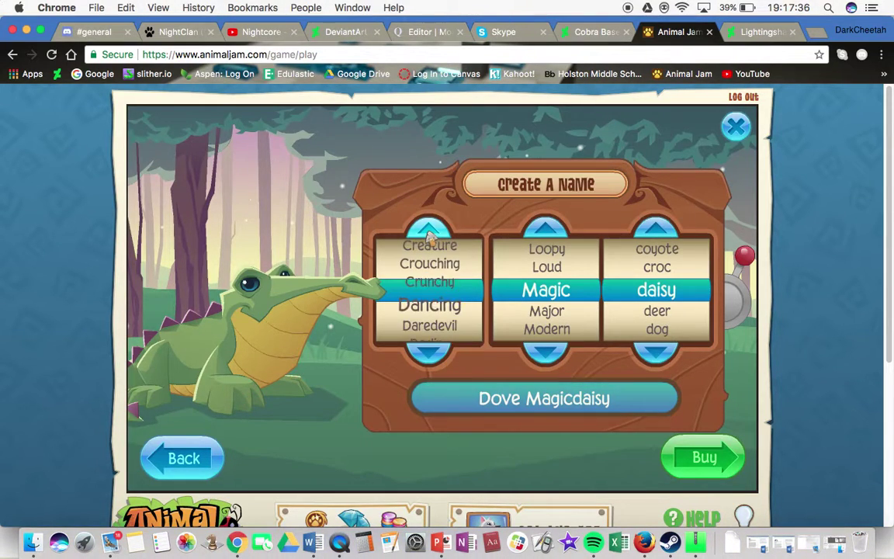
click(429, 233)
click(430, 233)
click(429, 233)
click(429, 233)
click(429, 233)
click(430, 233)
click(430, 233)
click(429, 233)
click(429, 233)
click(429, 232)
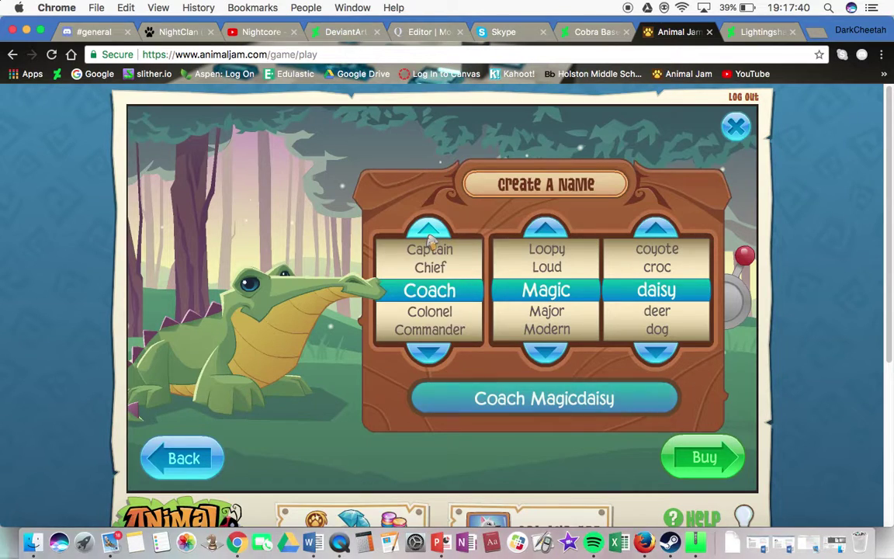
click(429, 233)
click(429, 233)
click(430, 232)
click(429, 233)
click(429, 233)
click(429, 233)
click(430, 233)
click(427, 233)
click(427, 233)
click(427, 233)
click(427, 233)
Set the second word of the crocodile's name to Lightning
click(546, 353)
click(545, 353)
click(546, 353)
click(546, 353)
click(546, 353)
click(546, 353)
click(547, 354)
click(546, 355)
click(547, 355)
click(547, 355)
click(547, 354)
click(546, 355)
click(547, 355)
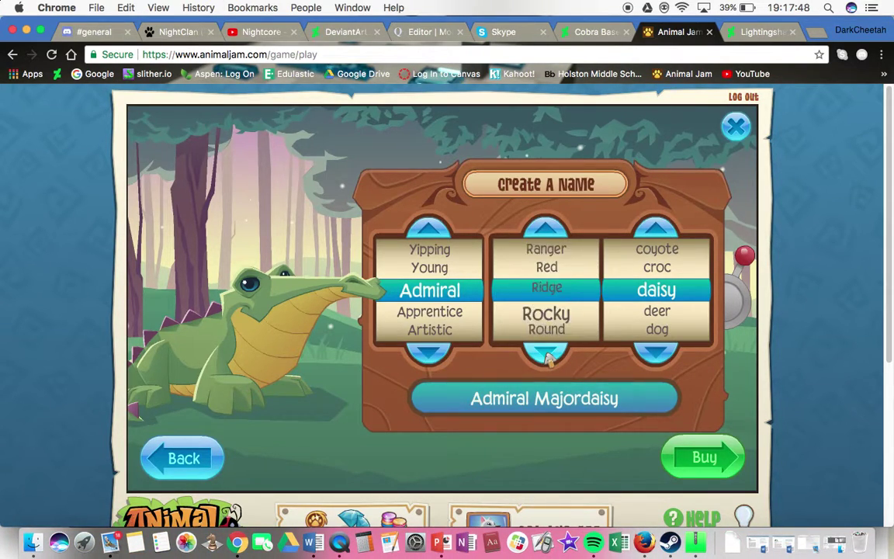
click(546, 355)
click(546, 230)
click(546, 229)
click(546, 230)
click(546, 230)
click(546, 230)
click(546, 230)
click(546, 230)
click(546, 230)
click(546, 230)
click(545, 229)
click(546, 230)
click(545, 230)
click(546, 230)
click(546, 230)
click(545, 229)
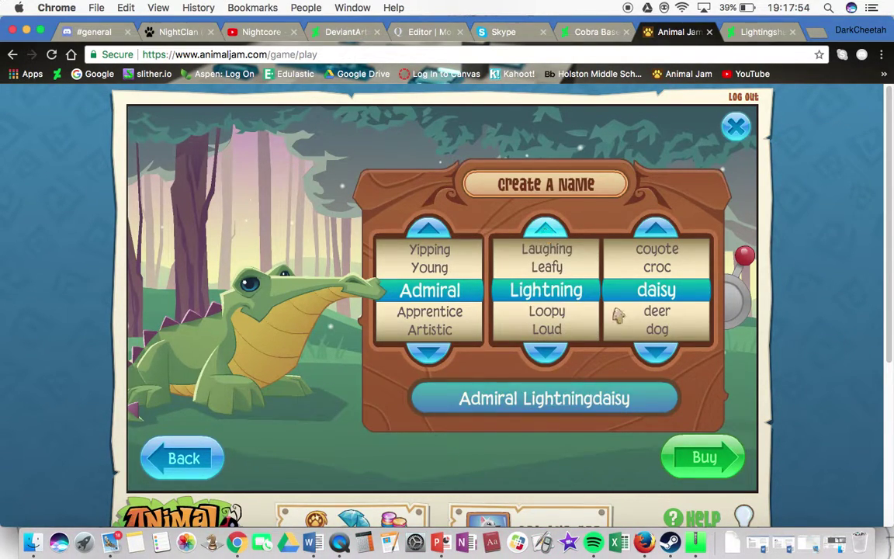
Set the last part of the crocodile's name to dragon and buy the animal
click(669, 353)
click(669, 353)
click(669, 353)
click(669, 353)
click(669, 353)
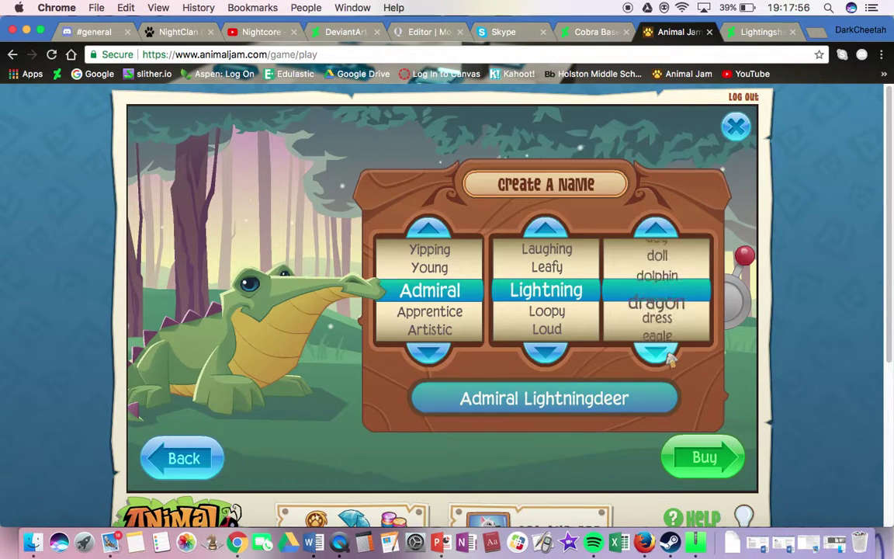
click(669, 353)
click(669, 353)
click(657, 230)
click(657, 230)
click(699, 457)
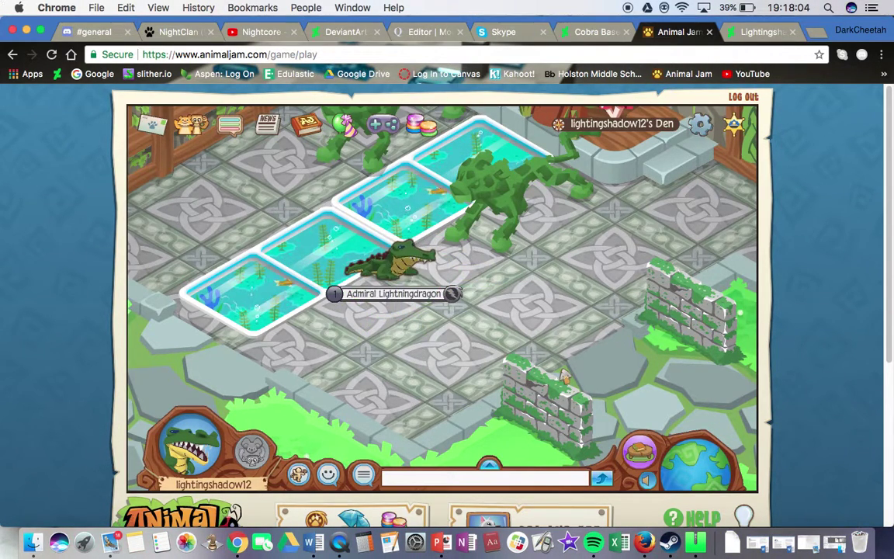
Walk the crocodile across the den, past the fish tanks, to the grass and stone path
click(585, 185)
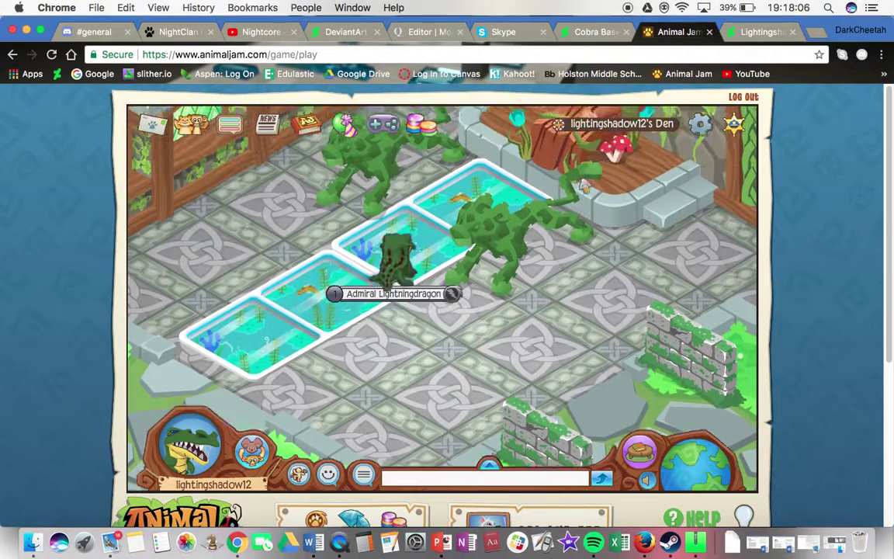
key(Down)
key(Left)
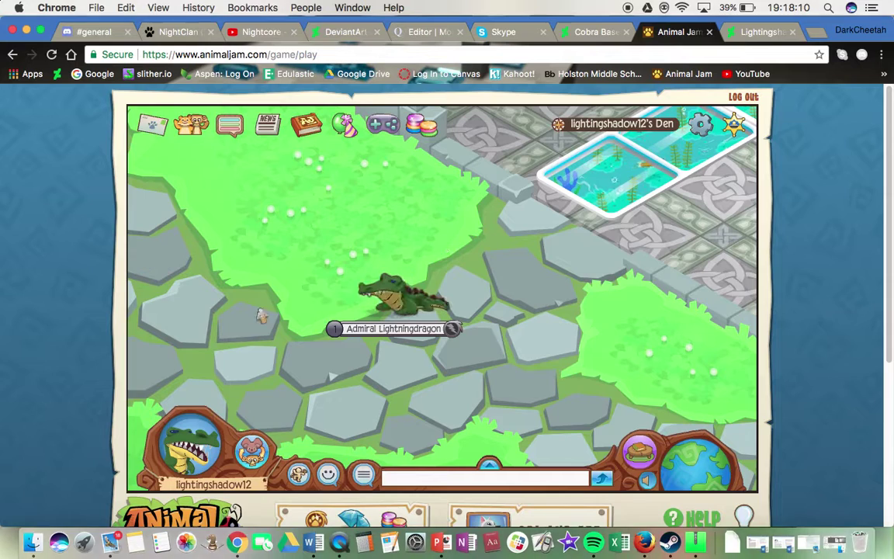
Try the crocodile's actions, including Hop, Sleep and Play, and finish with Sit
click(295, 475)
click(317, 441)
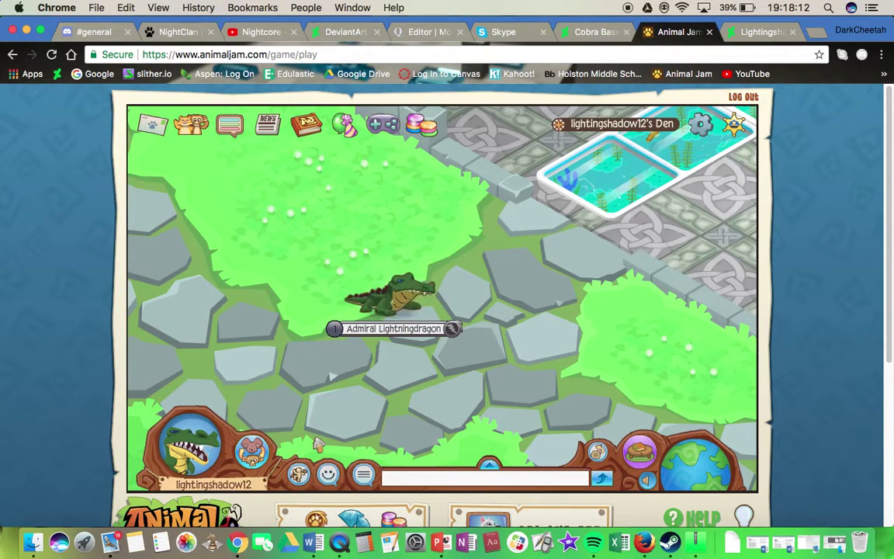
click(299, 473)
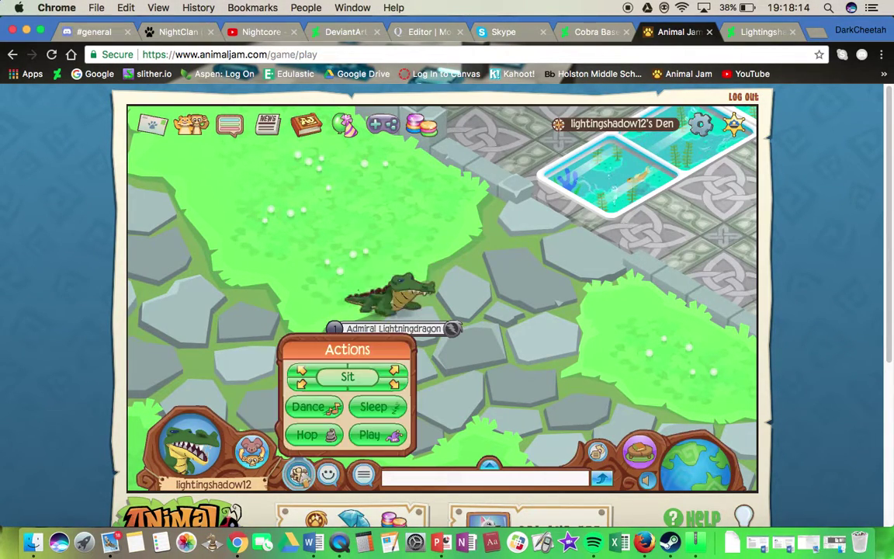
click(302, 425)
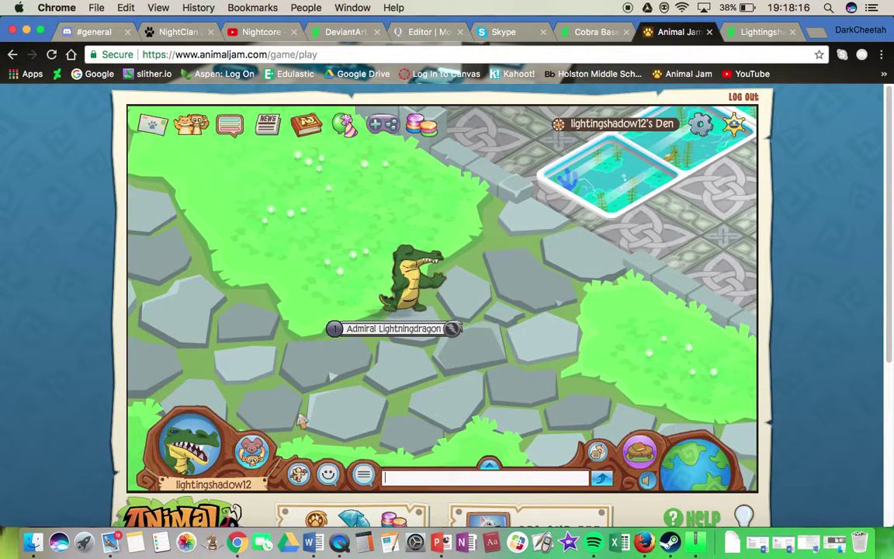
click(297, 474)
click(362, 421)
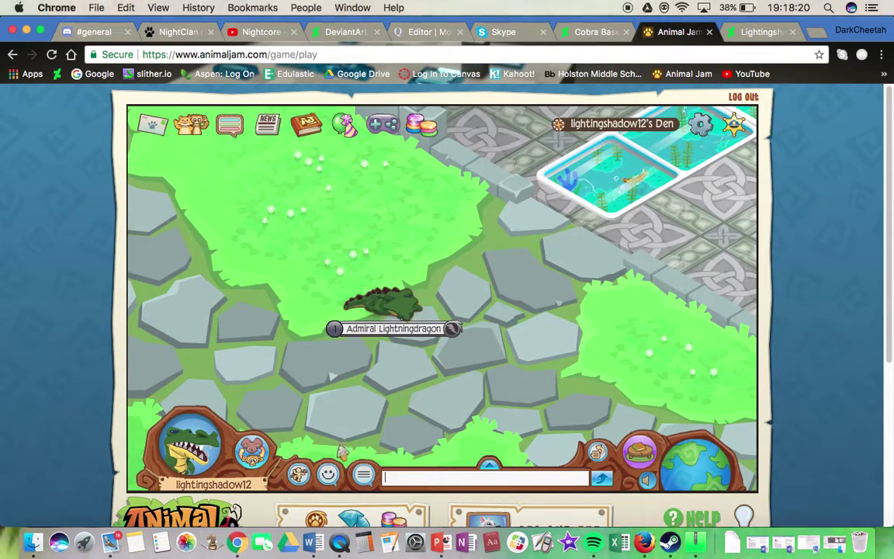
click(299, 473)
click(365, 441)
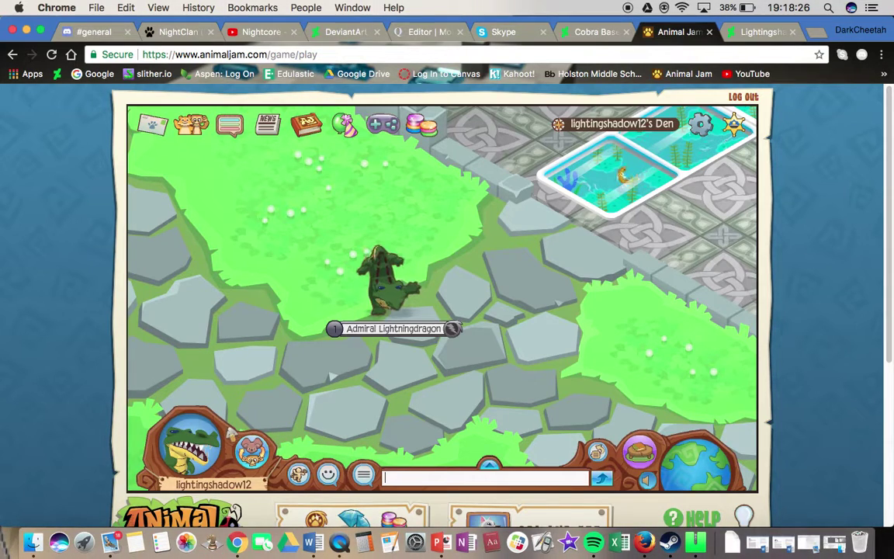
click(297, 475)
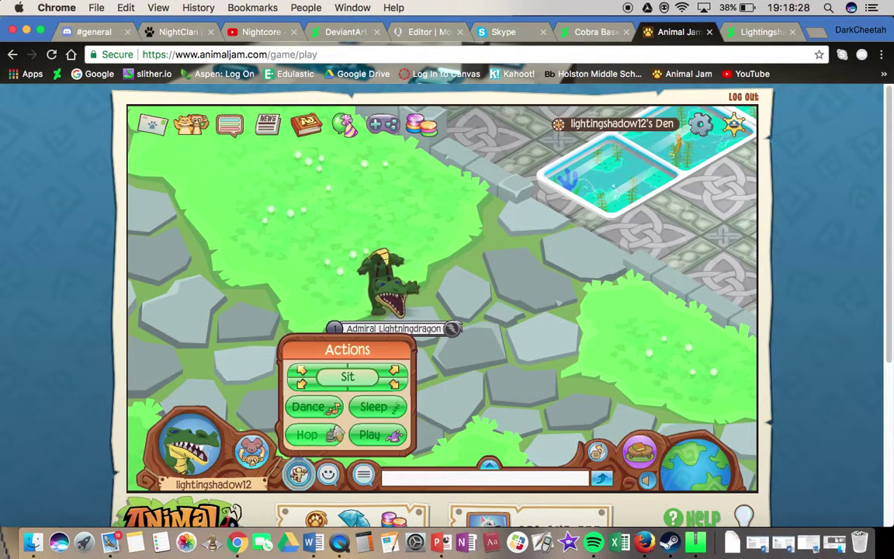
click(350, 375)
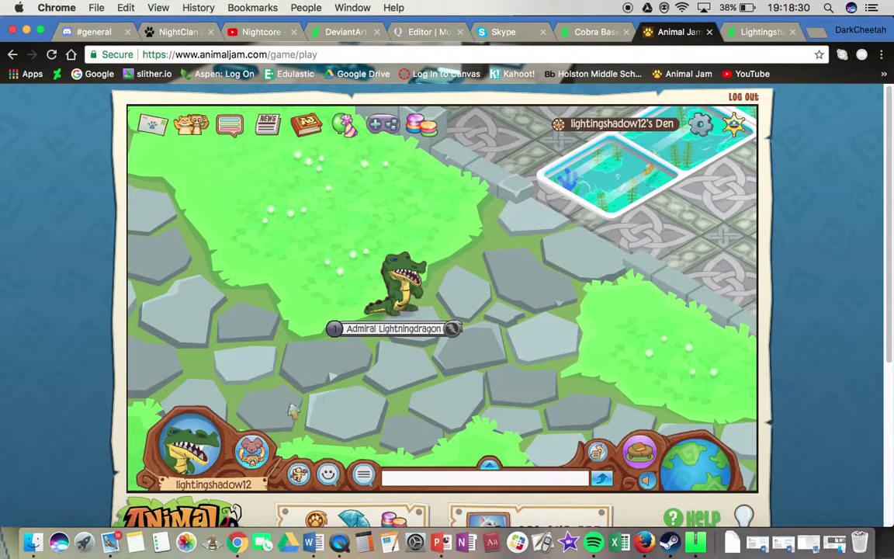
Open the crocodile's appearance settings, try several body colours, and set the body to white and the belly to black
click(193, 448)
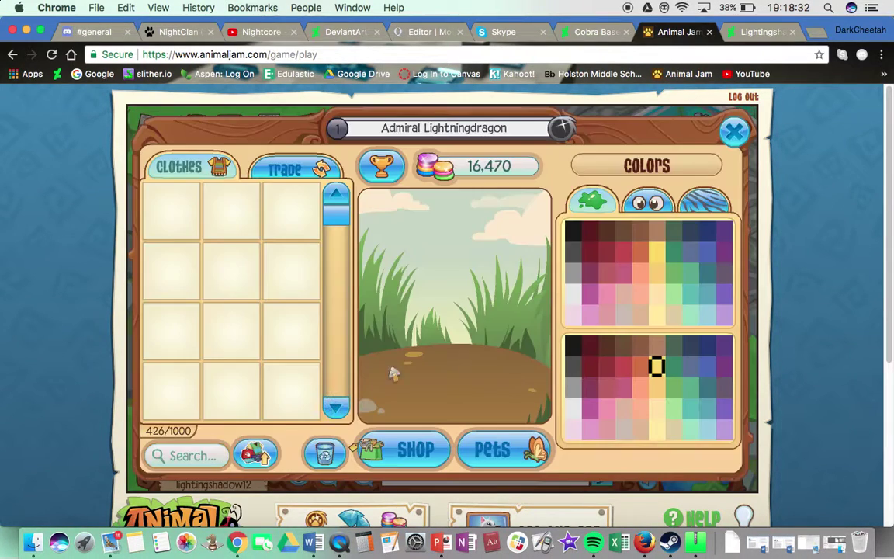
click(576, 232)
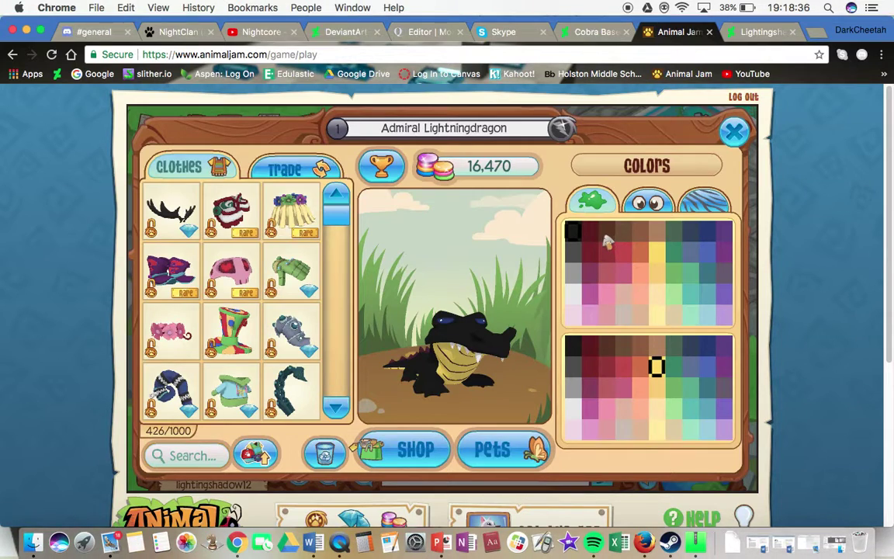
click(572, 249)
click(572, 268)
click(574, 293)
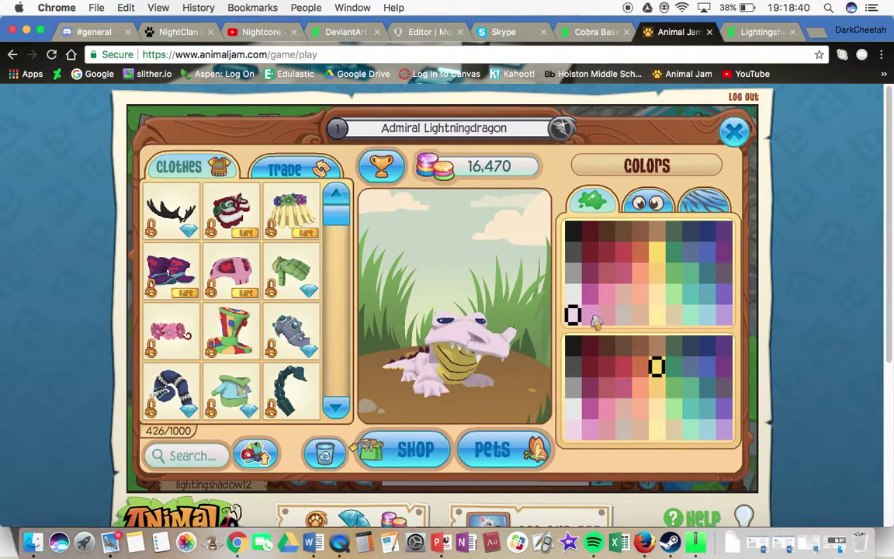
click(657, 273)
click(656, 252)
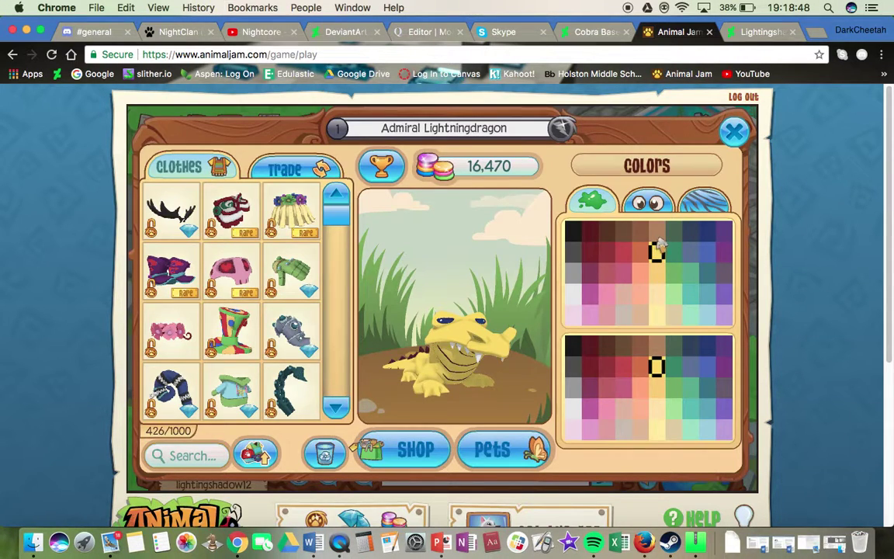
click(709, 314)
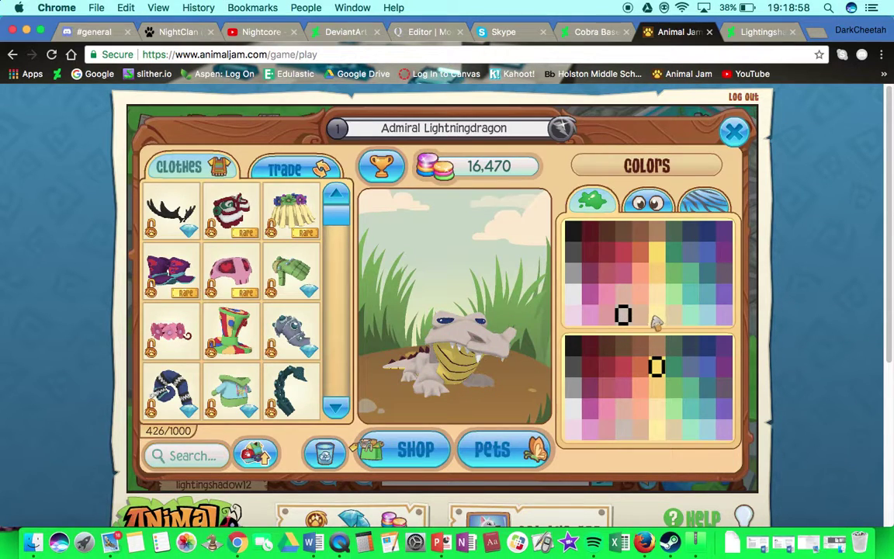
click(604, 233)
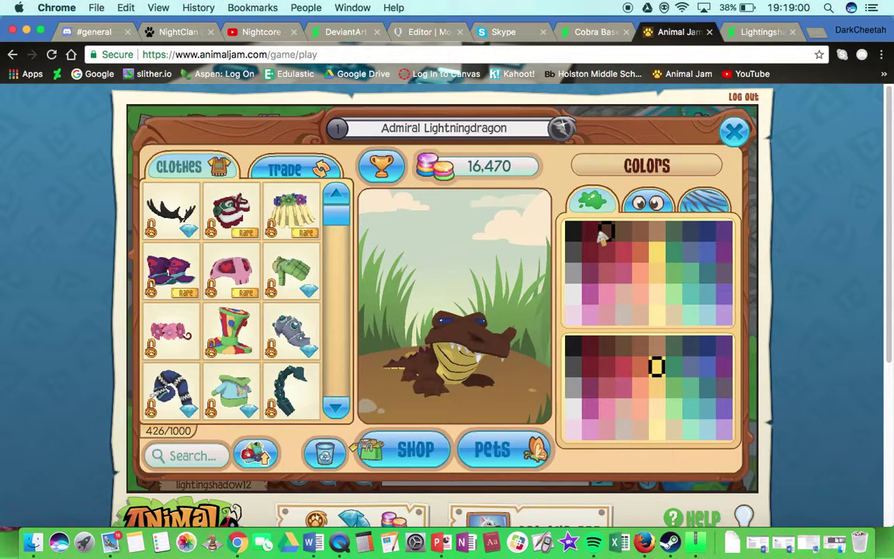
click(575, 295)
click(575, 347)
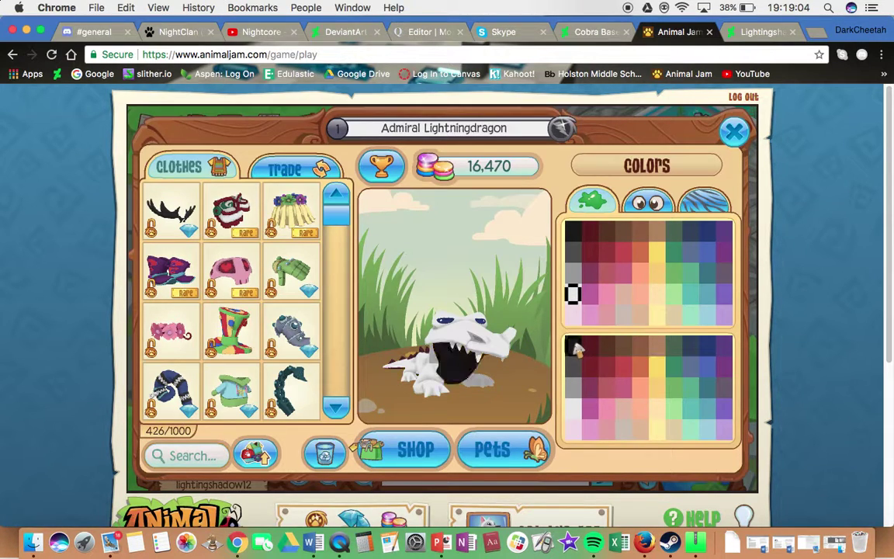
Give the crocodile the lightning-bolt pattern in black
click(704, 203)
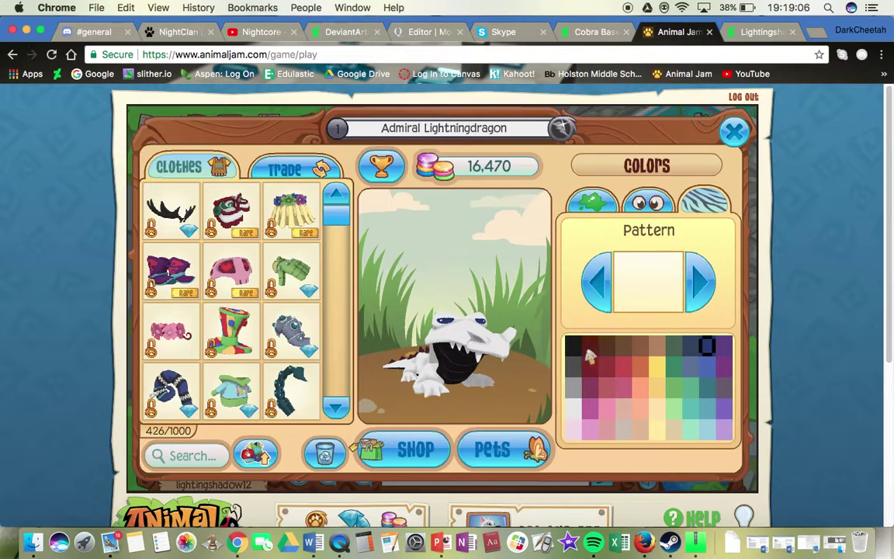
click(701, 284)
click(701, 284)
click(702, 287)
click(702, 286)
click(702, 286)
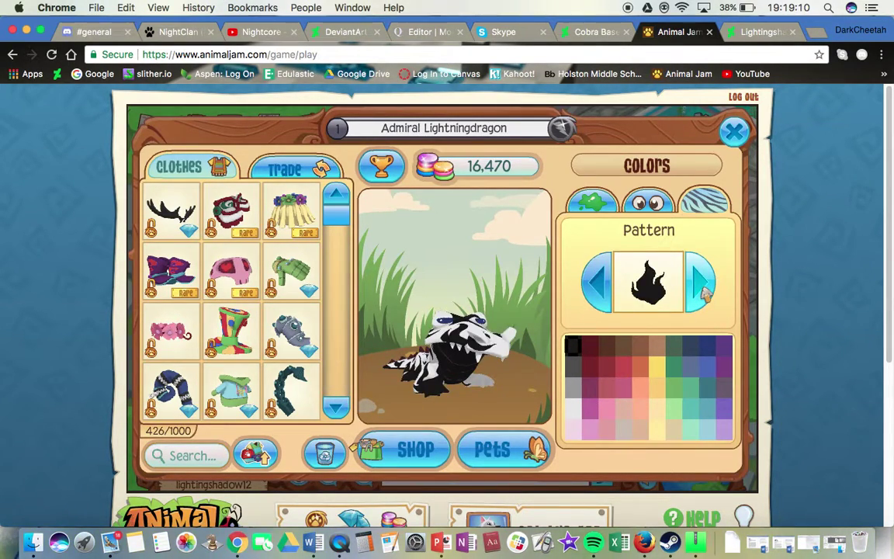
click(702, 286)
click(702, 286)
click(702, 285)
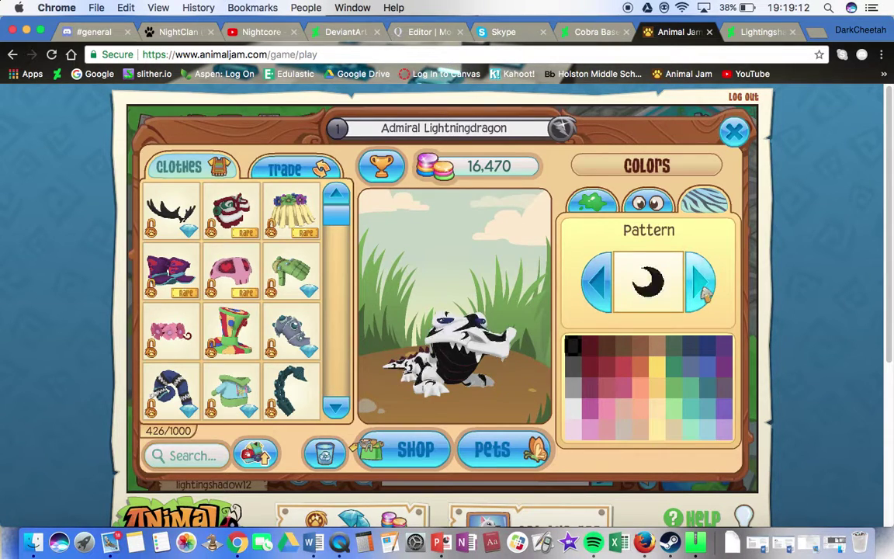
click(701, 288)
click(701, 288)
click(701, 289)
click(701, 289)
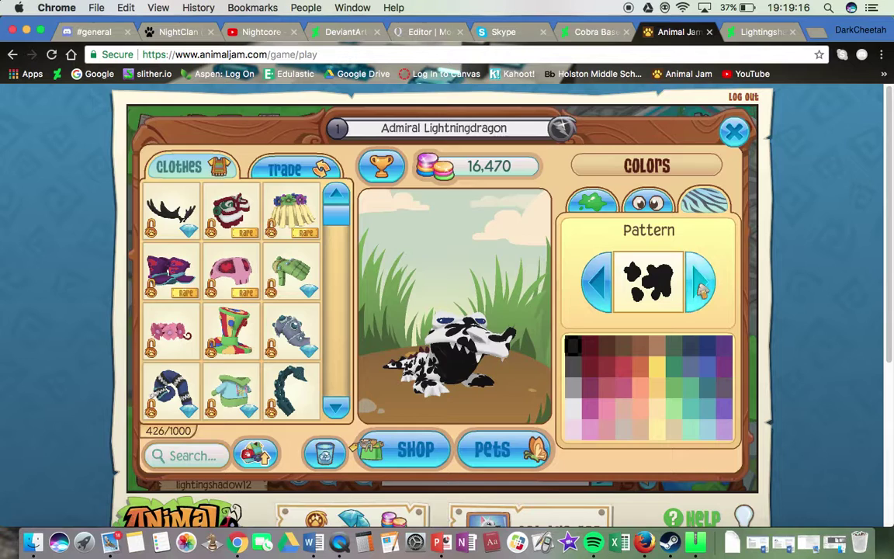
click(701, 288)
click(701, 289)
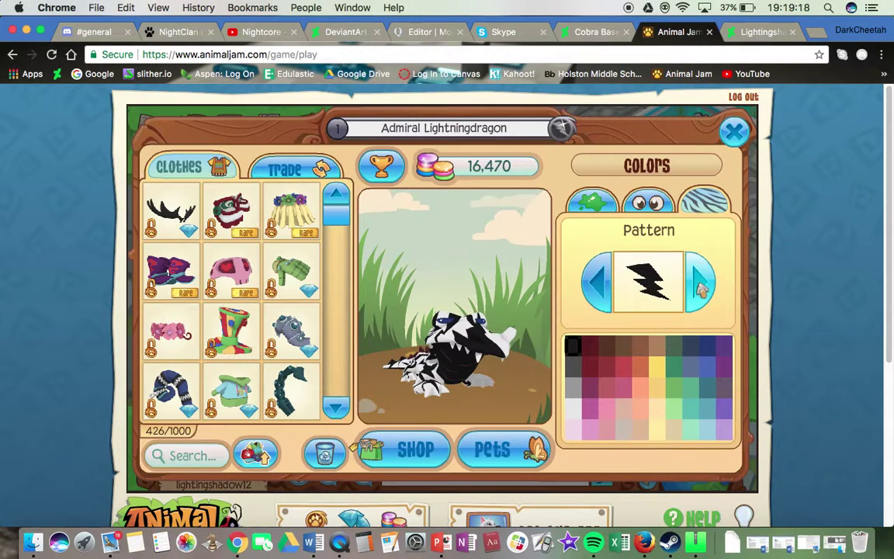
Give the crocodile the outlined almond-shaped eyes without lashes and colour them yellow
click(649, 201)
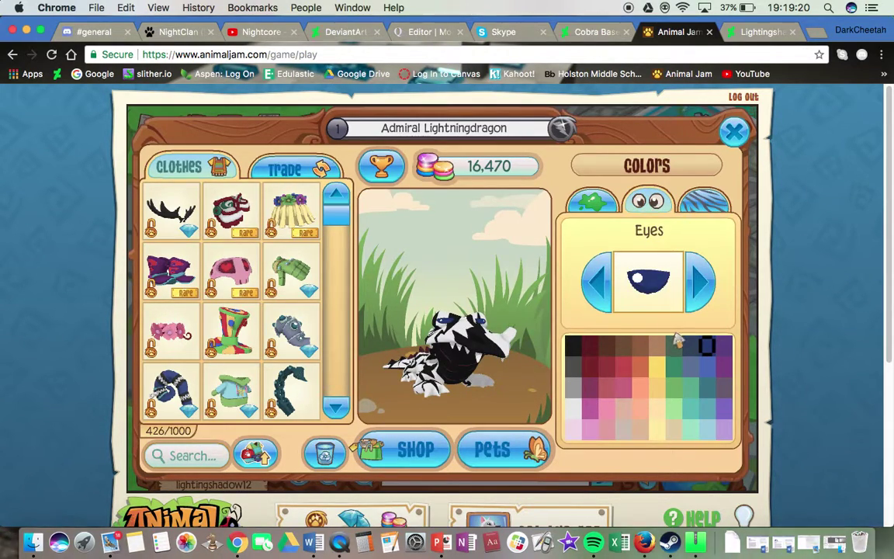
click(639, 368)
click(699, 286)
click(700, 286)
click(700, 289)
click(699, 287)
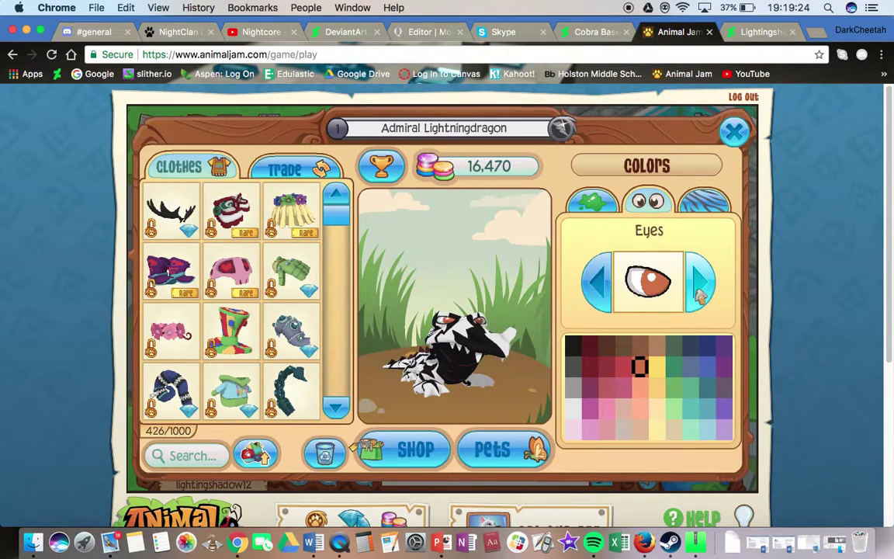
click(699, 292)
click(699, 292)
click(690, 291)
click(599, 285)
click(695, 291)
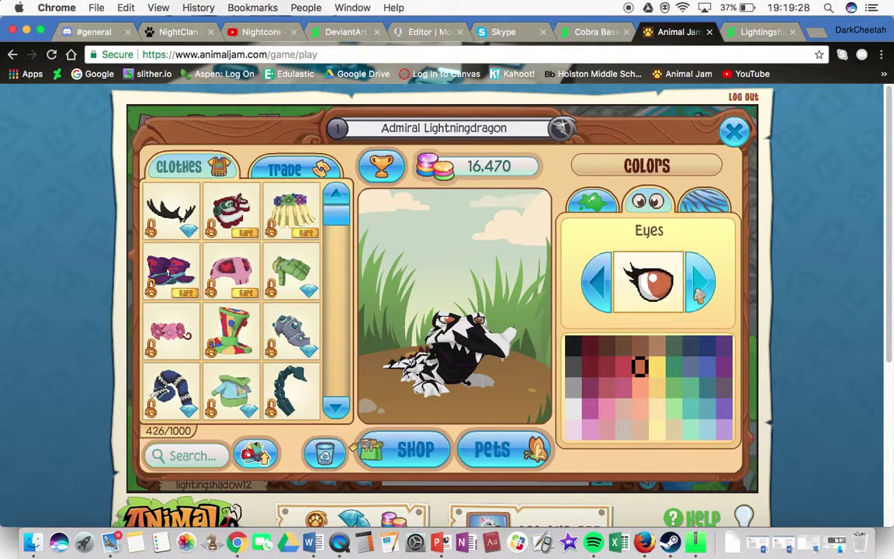
click(605, 286)
click(602, 284)
click(600, 283)
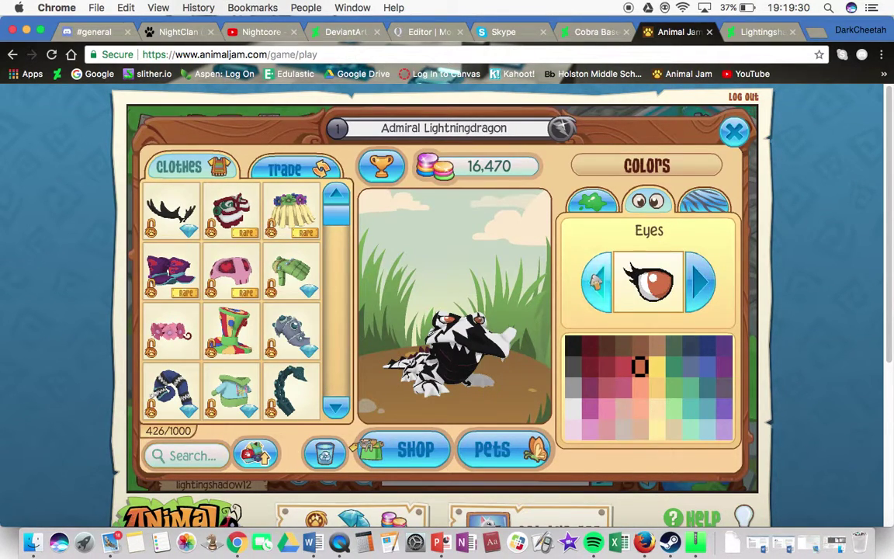
click(596, 281)
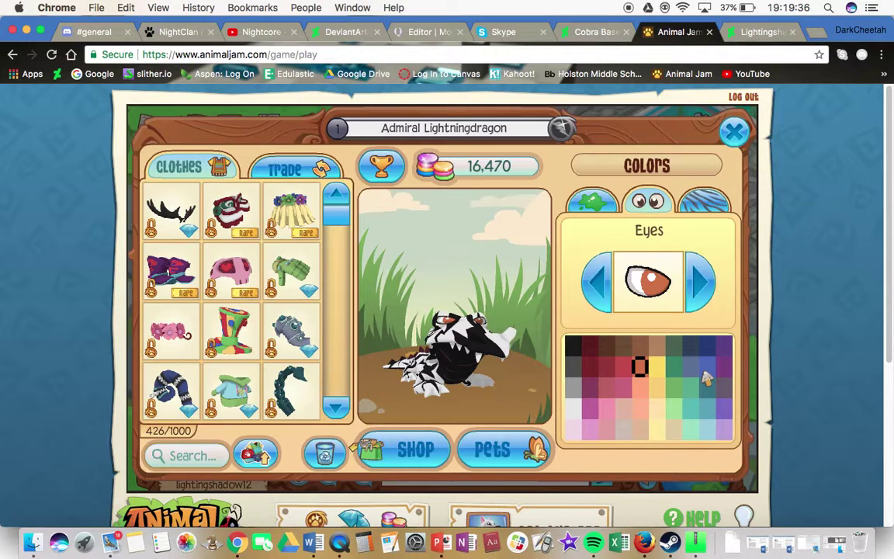
click(673, 367)
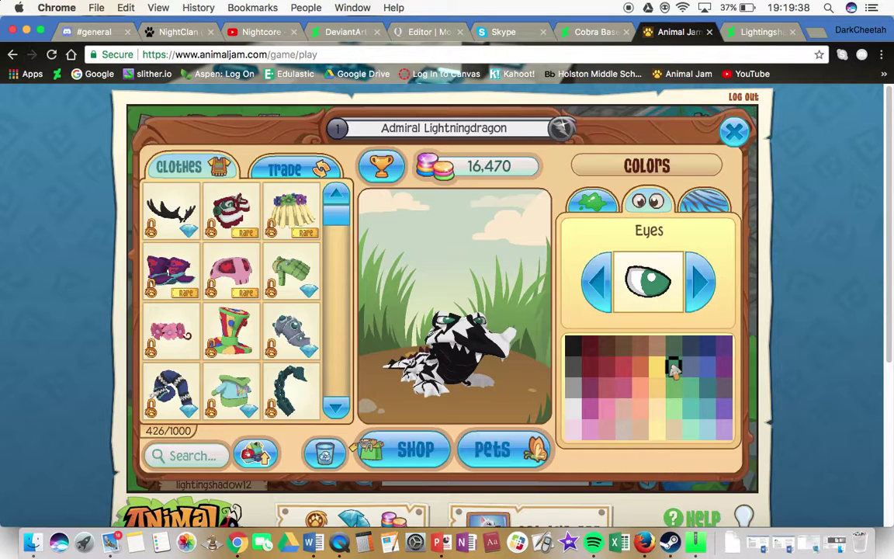
click(657, 368)
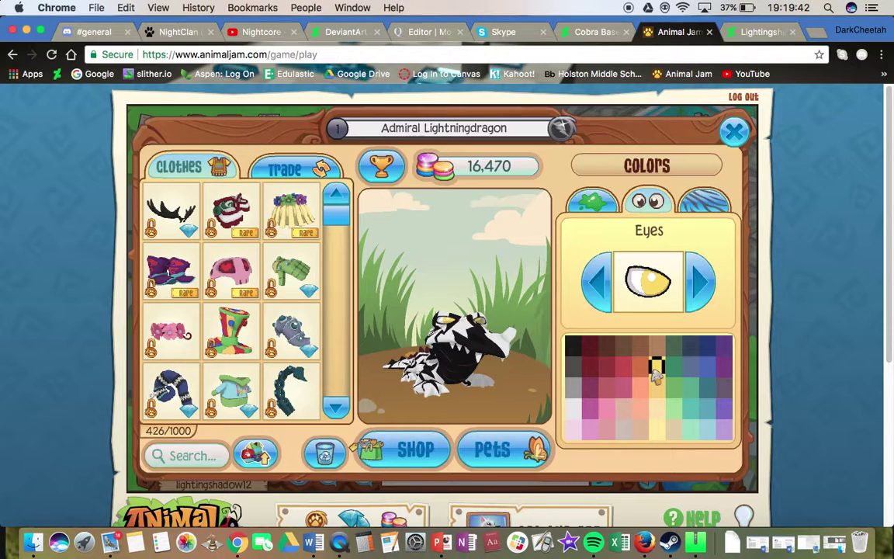
Try the crocodile's eyes in several colours, including dark grey, dark red, black and purple
click(570, 406)
click(576, 364)
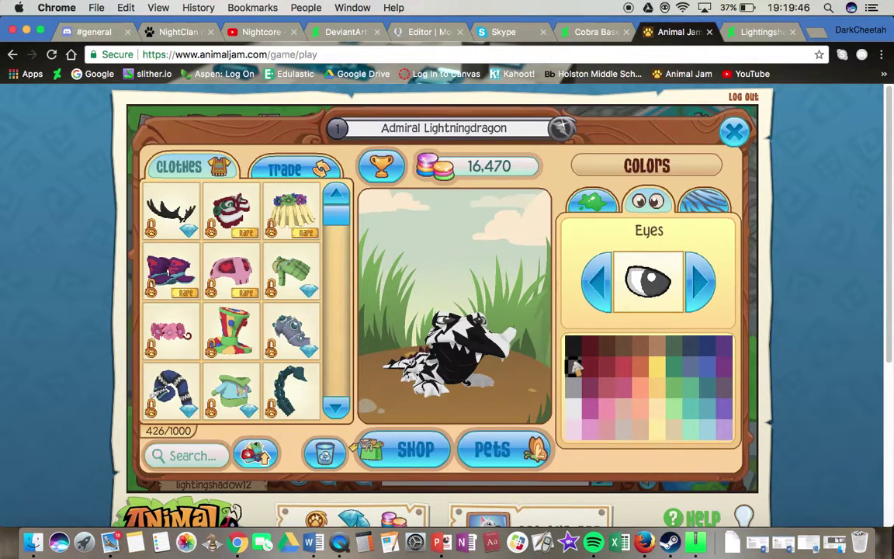
click(590, 347)
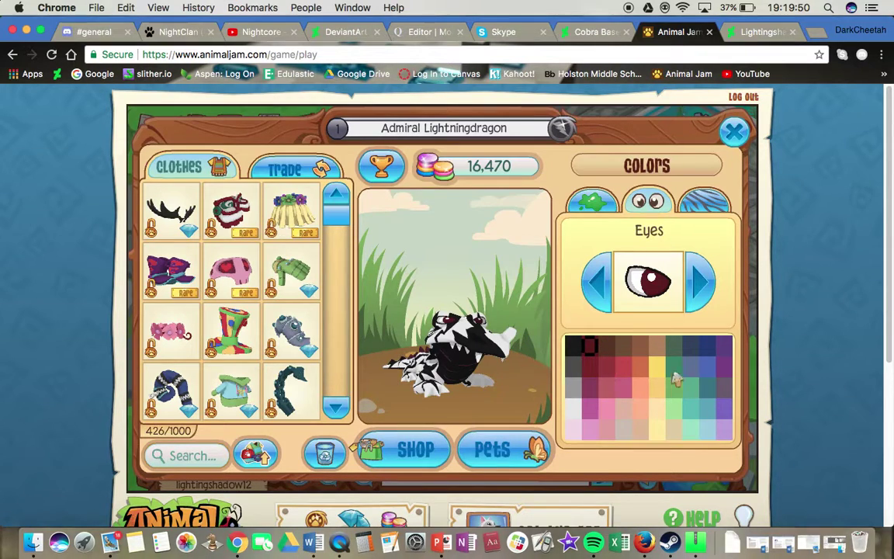
click(575, 347)
click(701, 295)
click(702, 299)
click(701, 299)
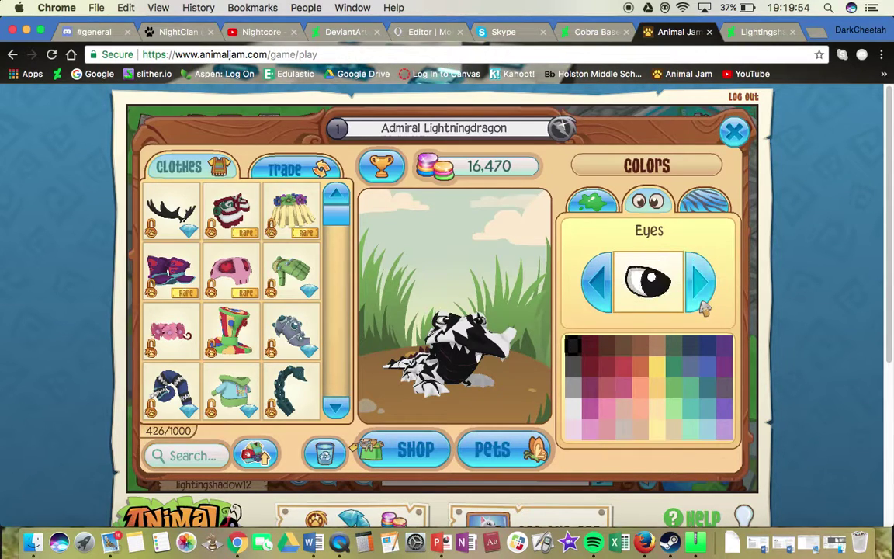
click(723, 346)
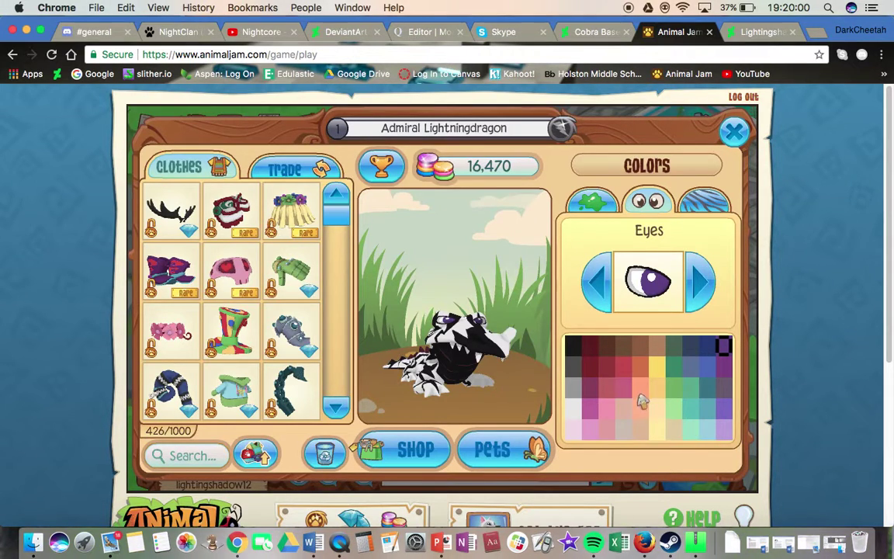
Compare orange with brown and yellow for the crocodile's eyes, settle on orange and close the appearance settings
click(640, 368)
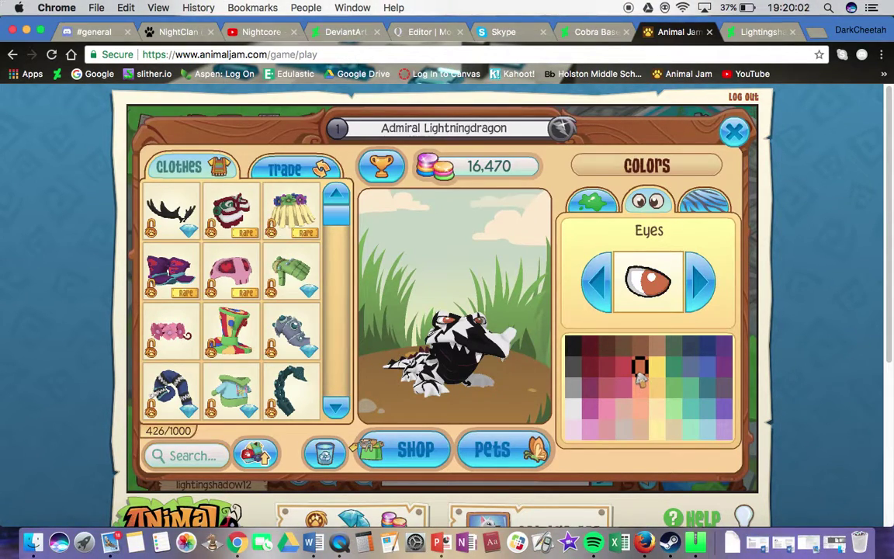
click(592, 347)
click(602, 347)
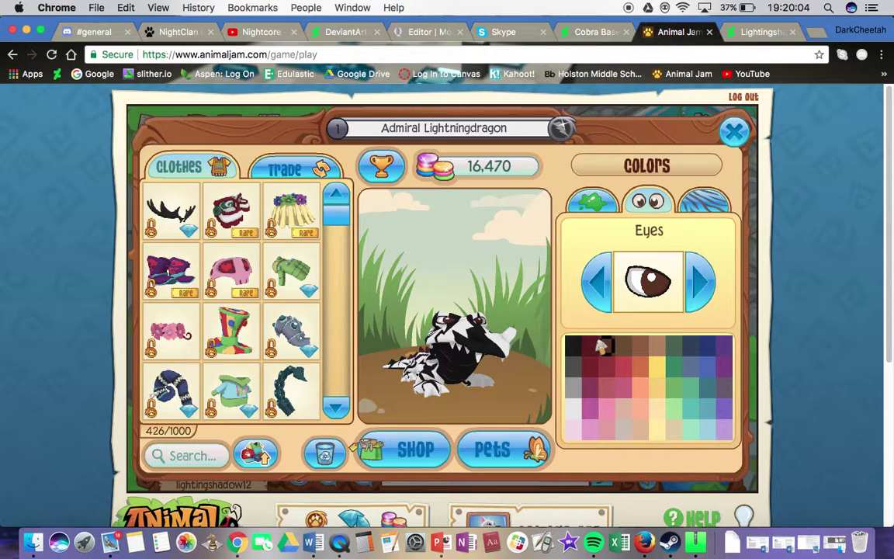
click(656, 365)
click(640, 367)
click(656, 364)
click(640, 367)
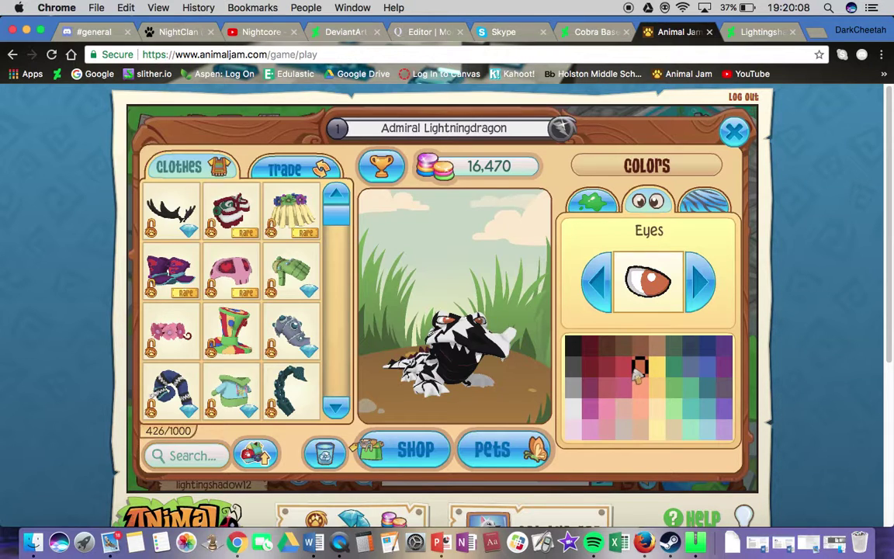
click(735, 132)
Walk the crocodile around the den, past the stone walls and back onto the patterned floor by the aquarium tiles
key(Up)
key(Right)
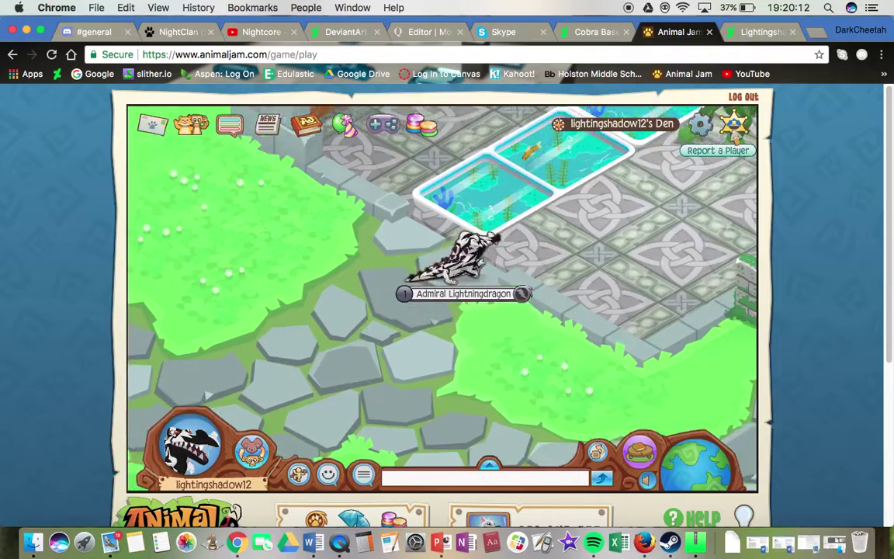
key(Down)
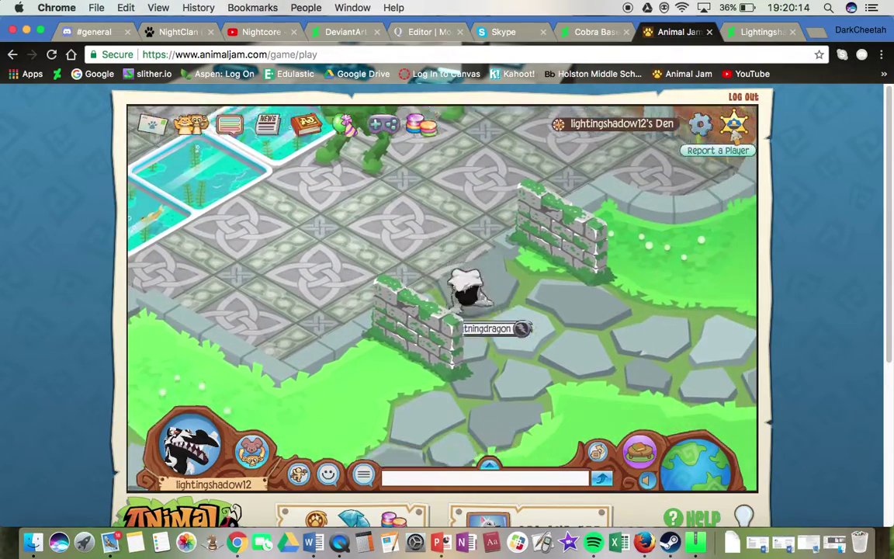
key(Left)
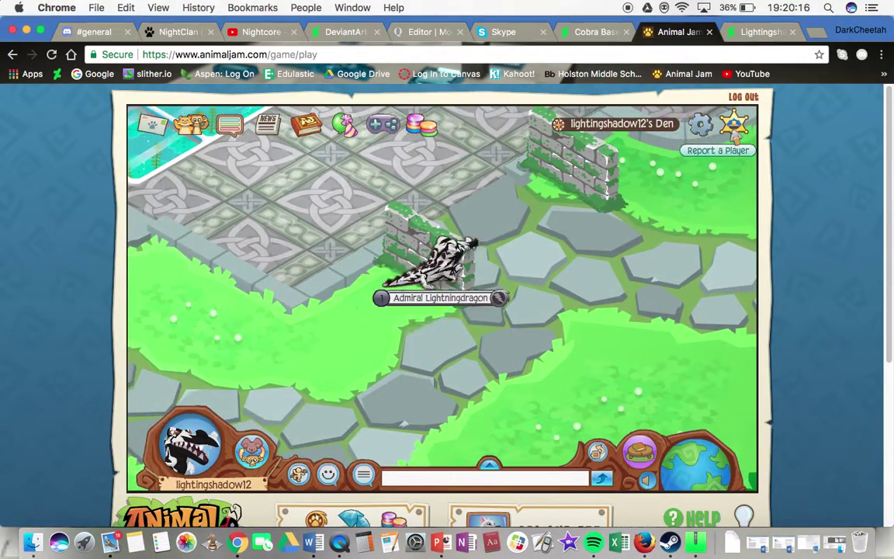
key(Up)
key(Left)
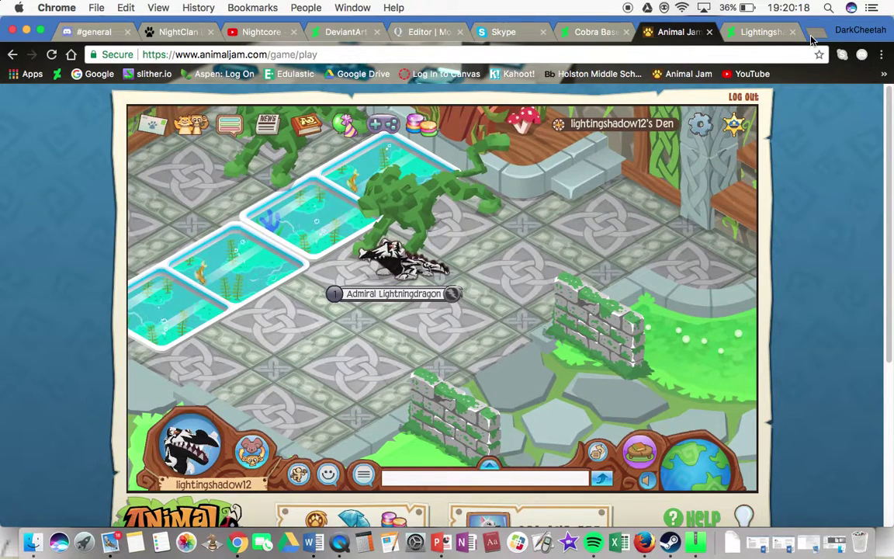
Open Google's 30th Anniversary of PAC-MAN doodle in a new browser tab and start the game
key(super+t)
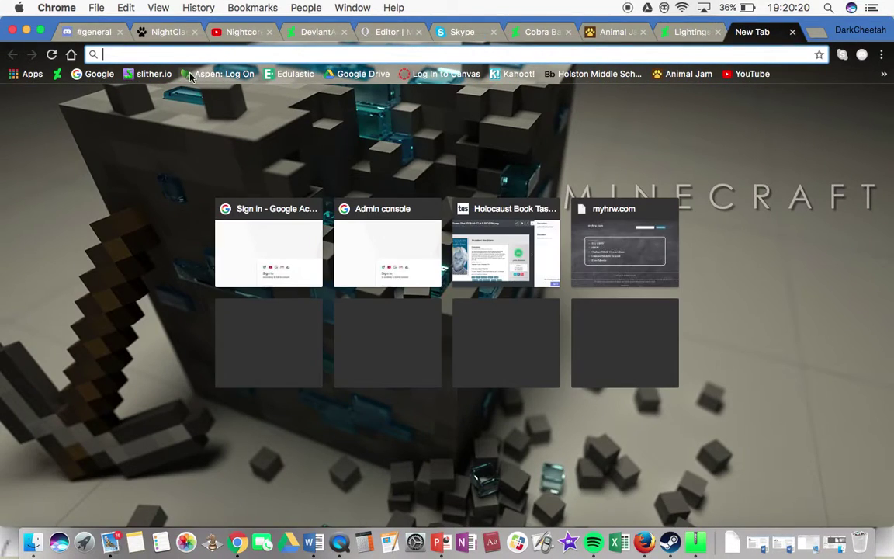
click(99, 74)
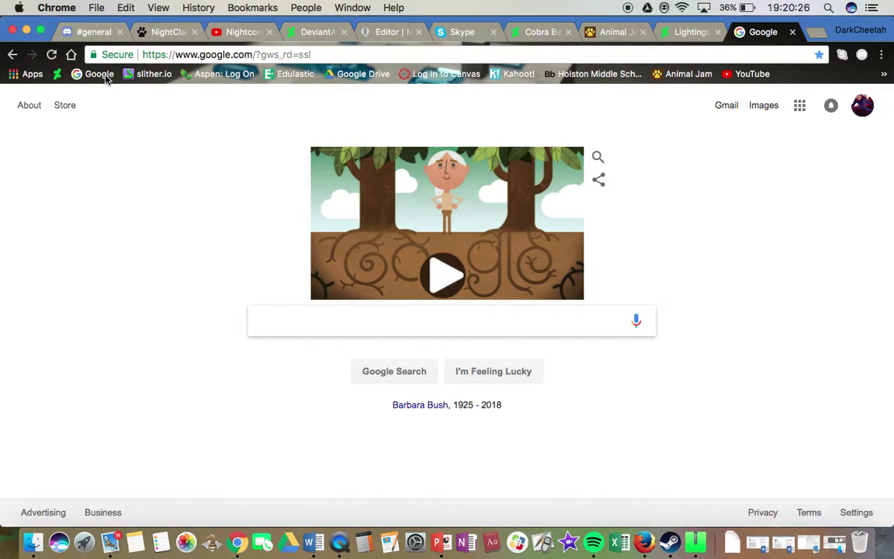
click(479, 376)
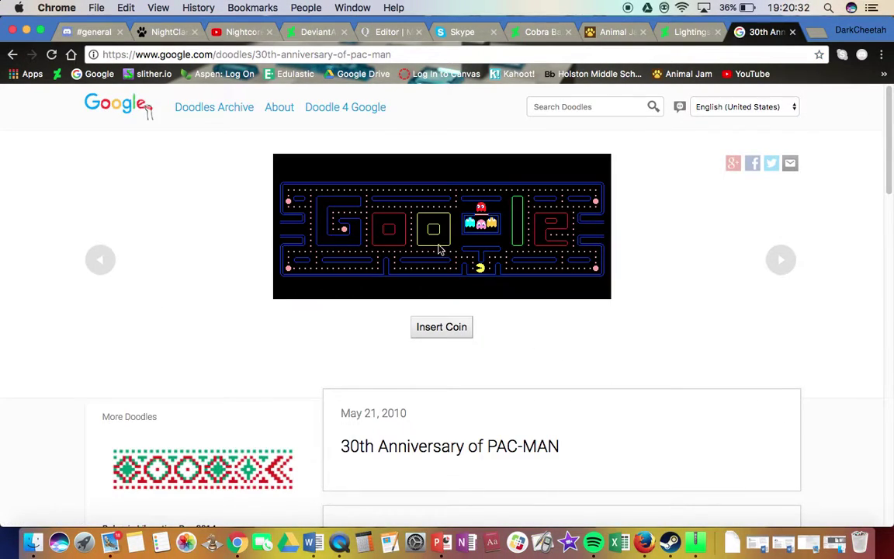
click(447, 330)
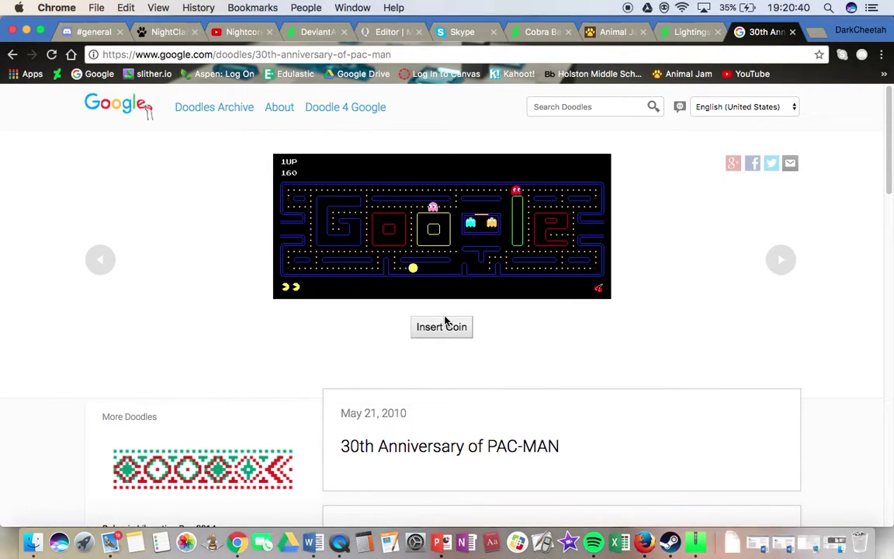
Steer Pac-Man through the left half of the maze, eating the dots and the two power pellets at its left edge
key(Up)
key(Left)
key(Down)
key(Left)
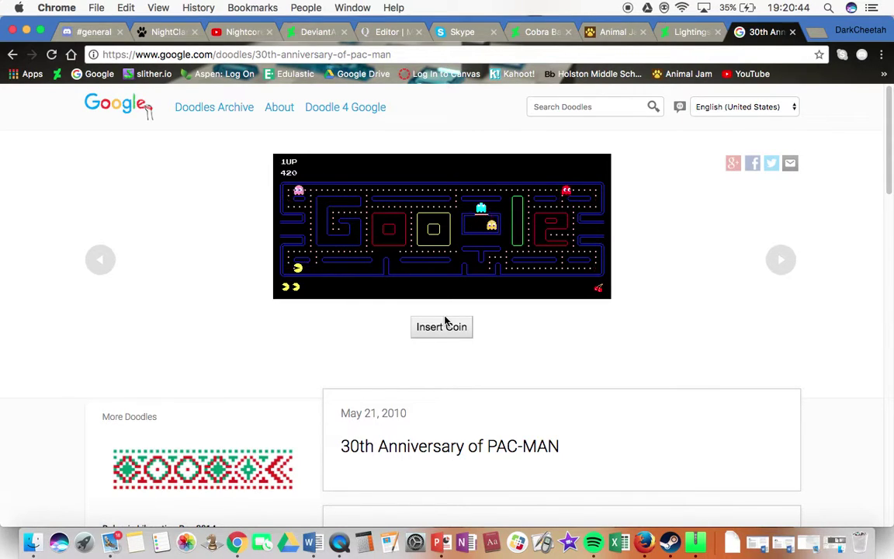
key(Right)
key(Up)
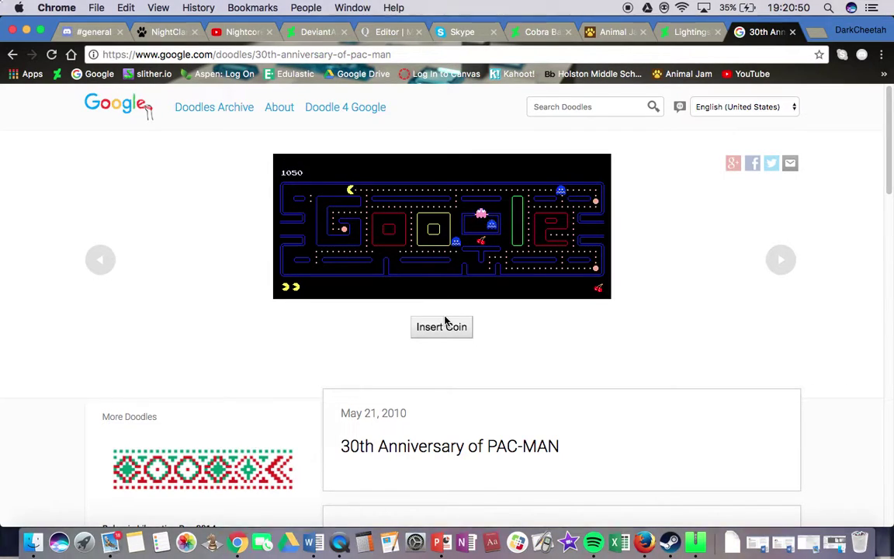
key(Left)
key(Down)
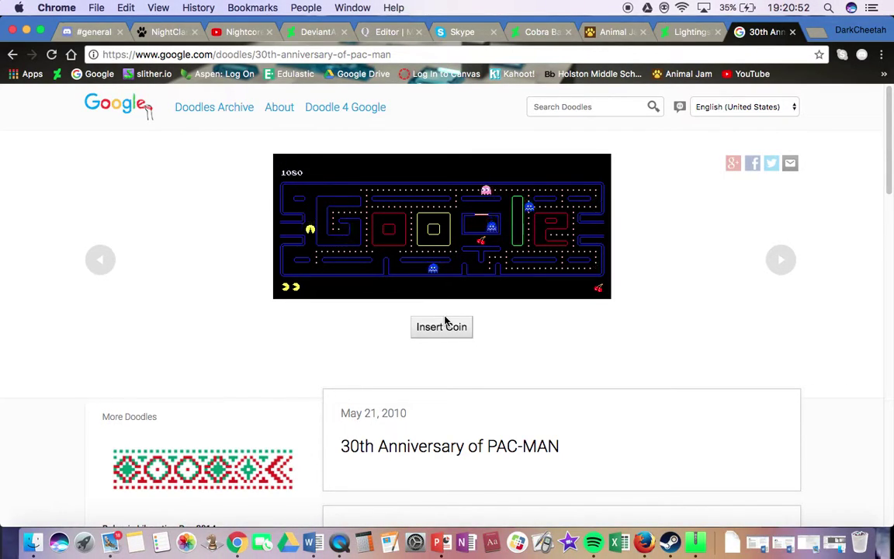
key(Up)
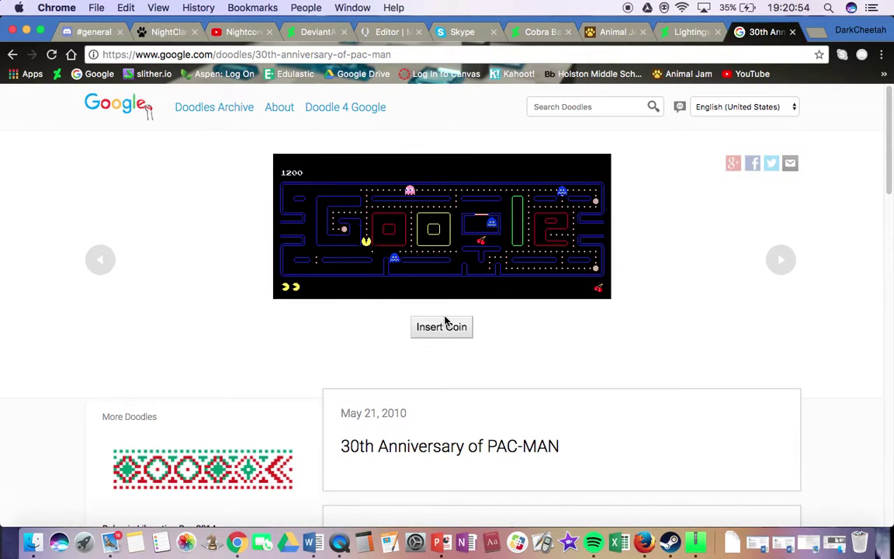
Steer Pac-Man into the maze's G to eat the power pellet and the dots inside it
key(Left)
key(Down)
key(Right)
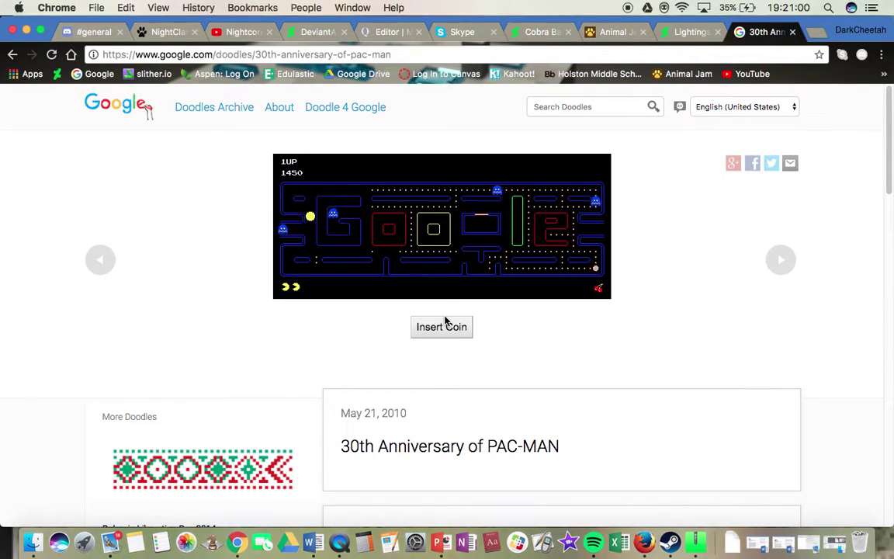
Steer Pac-Man around the G and through the corridors beside and below it, dodging the ghosts
key(Right)
key(Left)
key(Right)
key(Left)
key(Down)
key(Right)
key(Up)
key(Left)
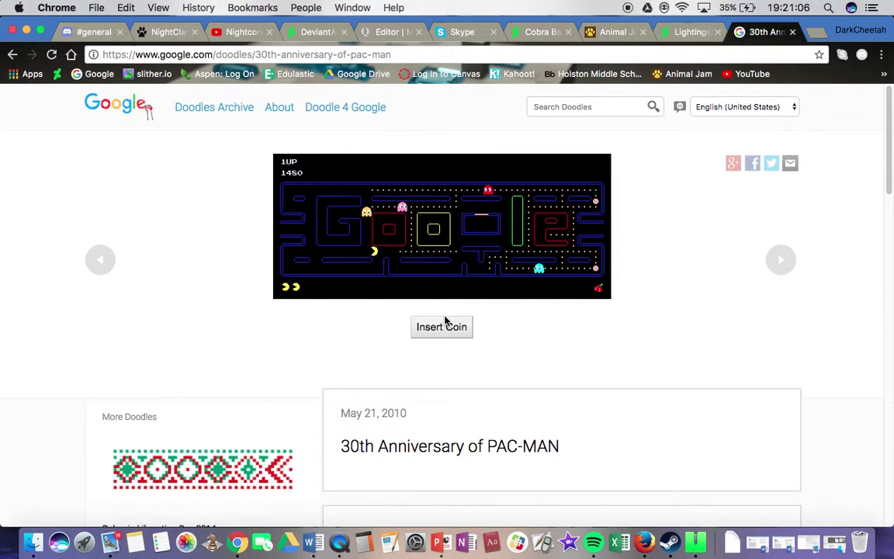
key(Left)
key(Up)
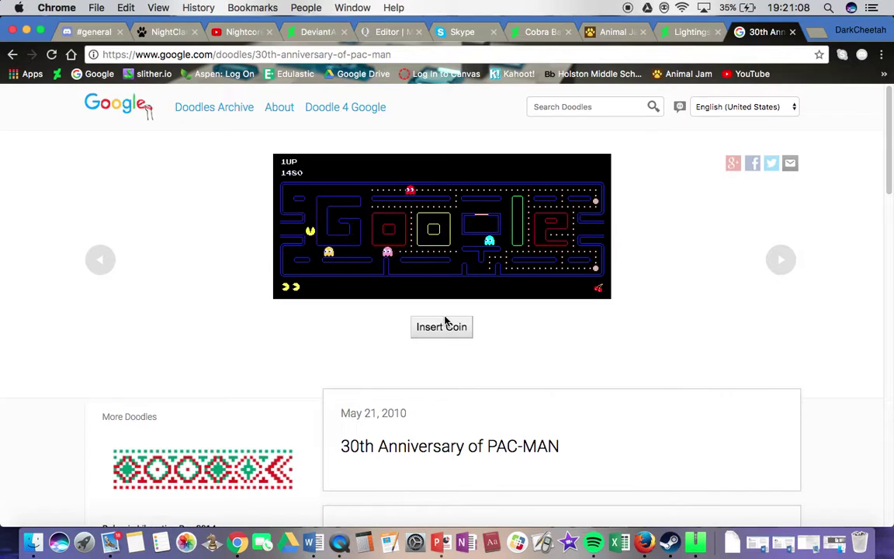
key(Right)
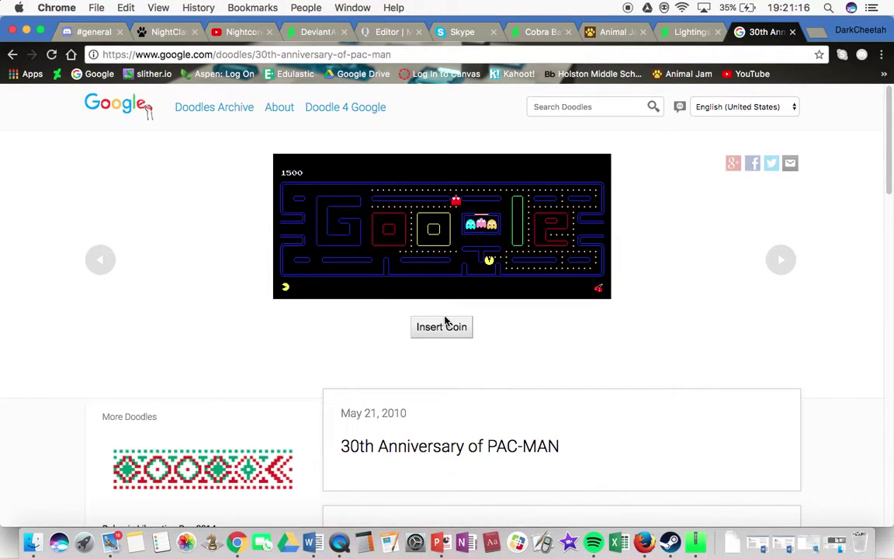
Guide Pac-Man along the bottom corridor to eat the lower-right power pellet, then double back toward the maze's centre
key(Down)
key(Right)
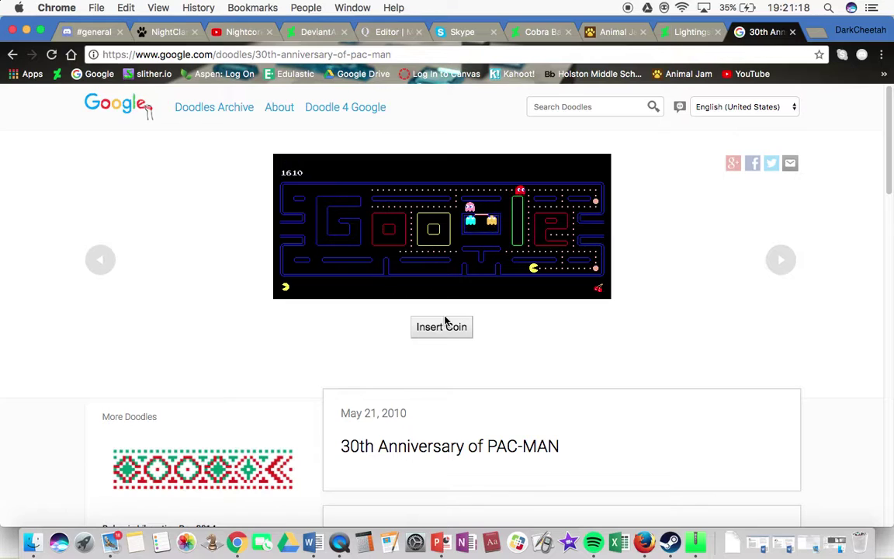
key(Up)
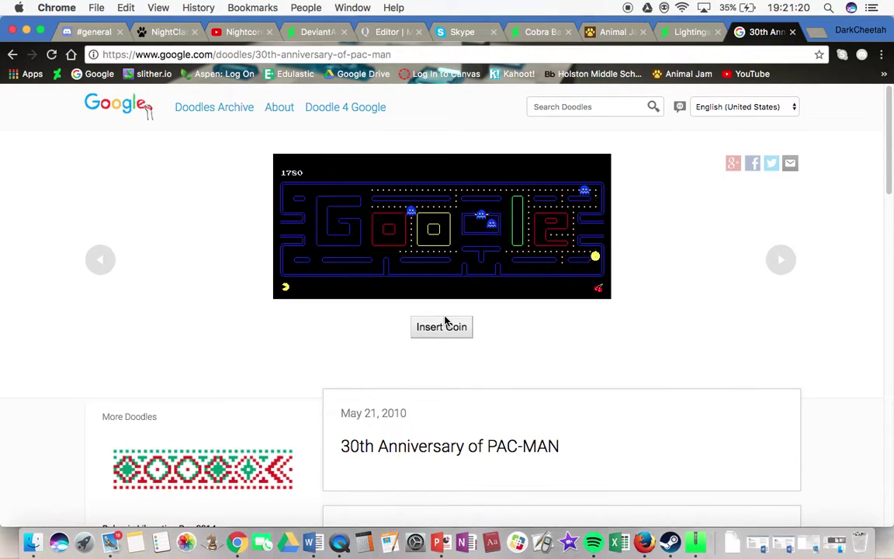
key(Left)
key(Left)
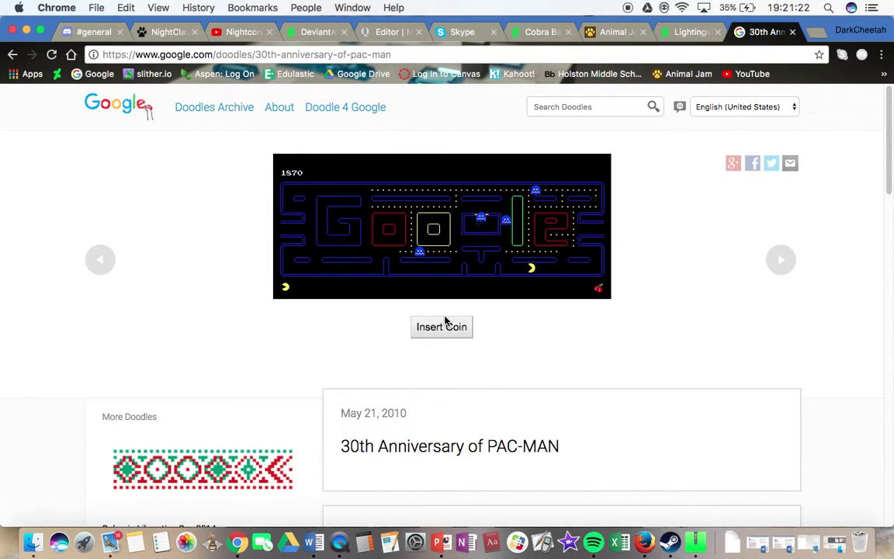
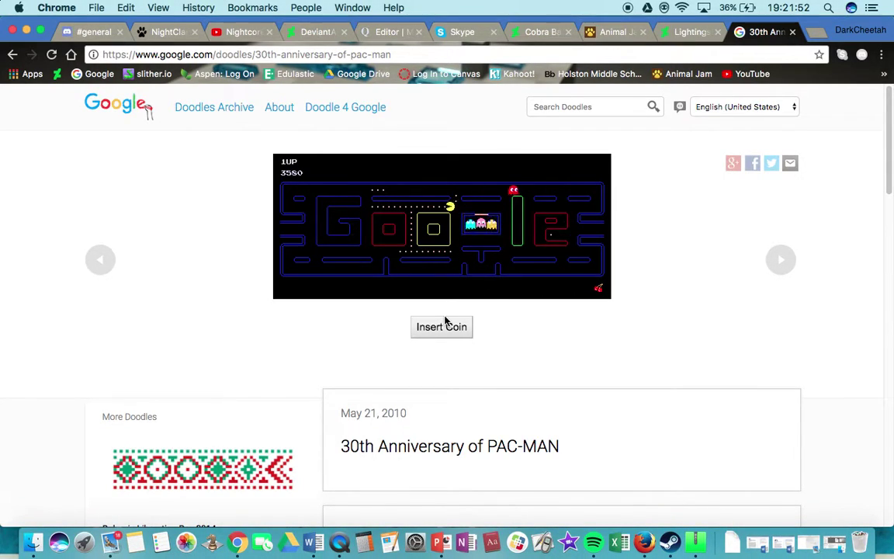
Steer Pac-Man around the two o's to clear the remaining dots in the upper and middle corridors
key(Up)
key(Right)
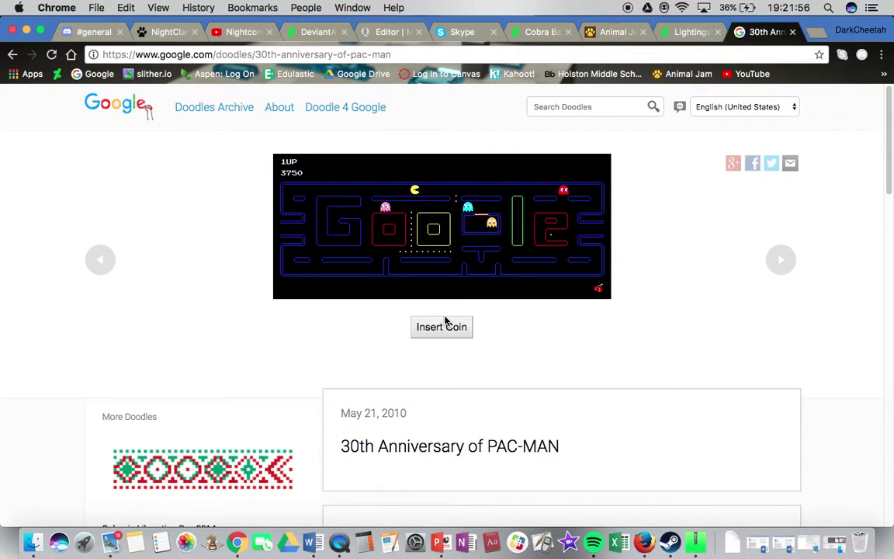
key(Down)
key(Left)
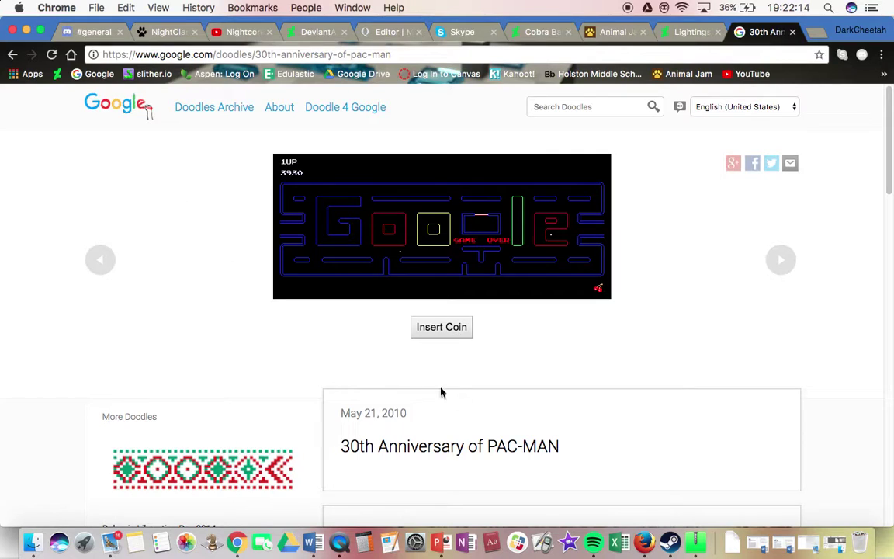
Go back to the Google homepage and use I'm Feeling Lucky to open an artwork page, then enlarge the artwork
click(13, 55)
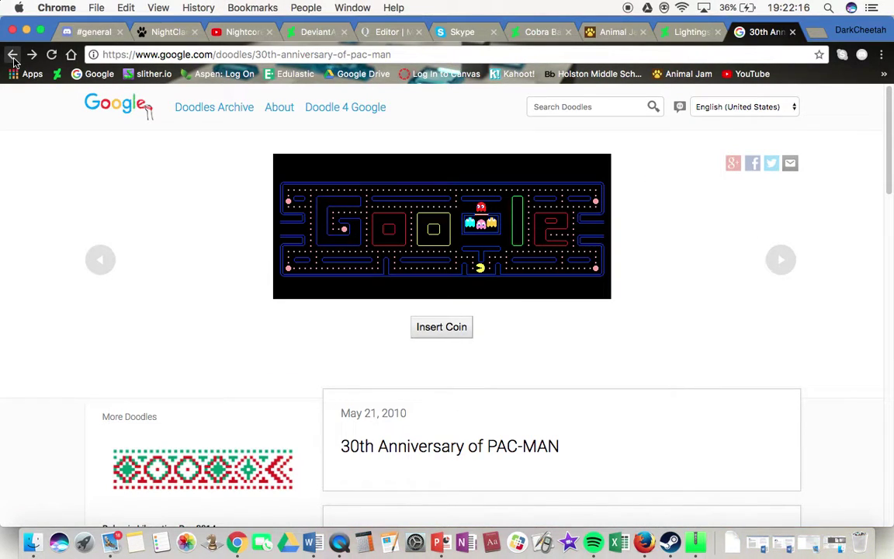
click(12, 55)
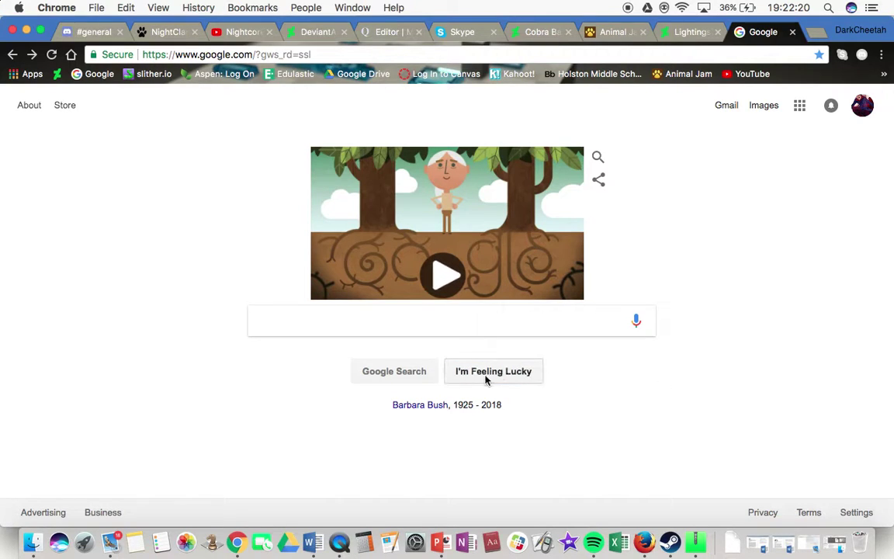
click(479, 380)
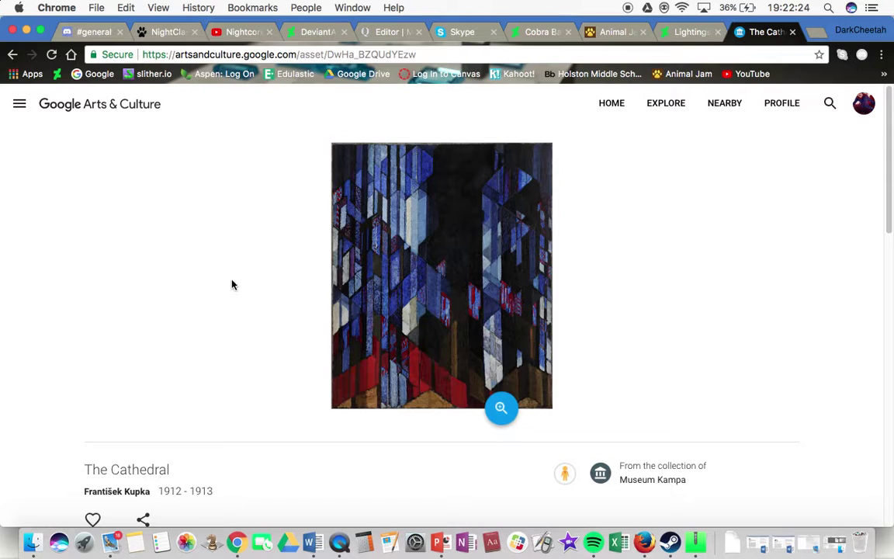
click(512, 423)
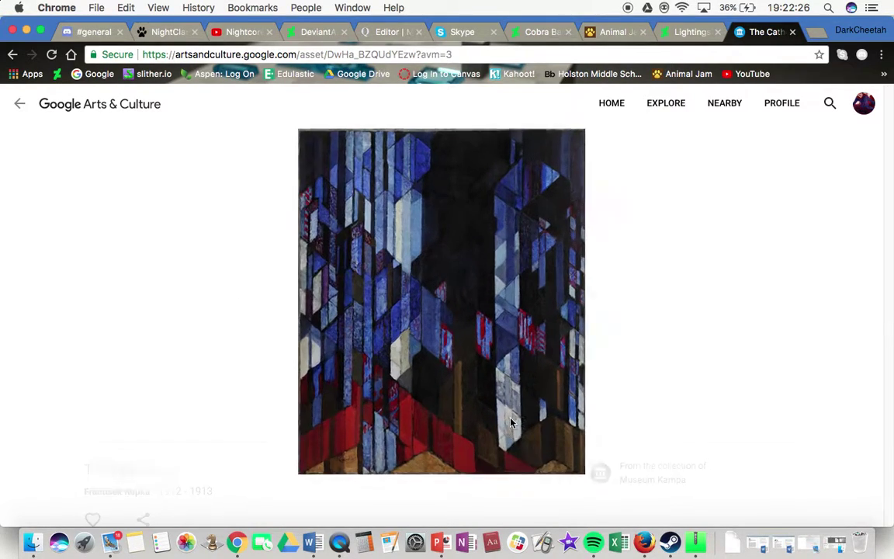
Return to the Google homepage, search for "bush viper" and show the image results
click(84, 72)
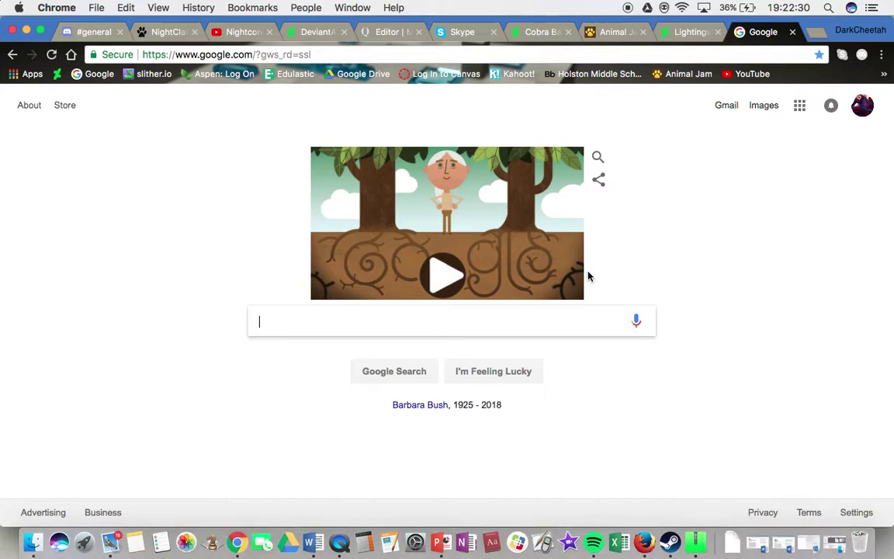
text(bush viper)
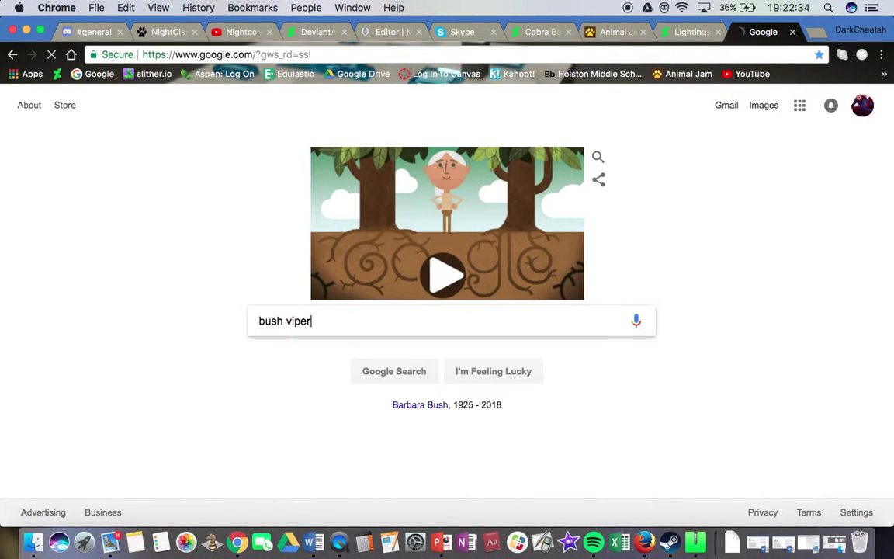
key(Return)
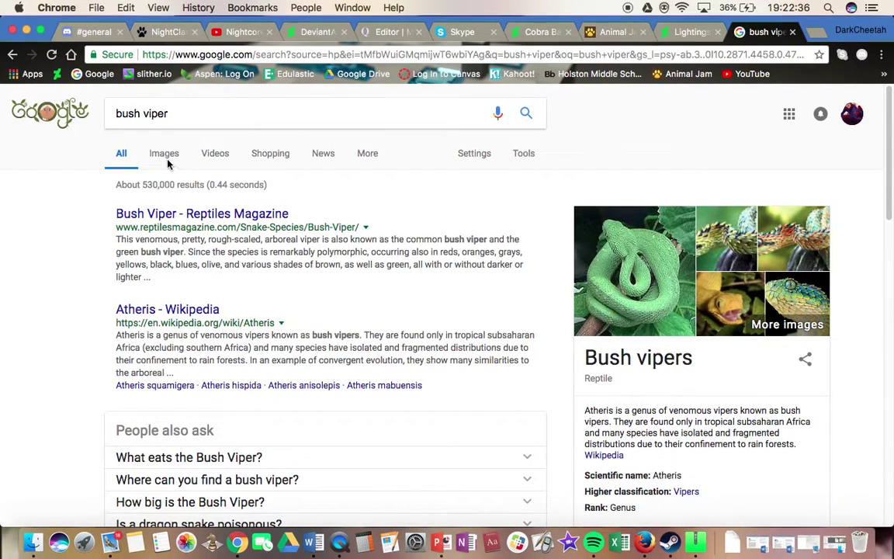
click(165, 154)
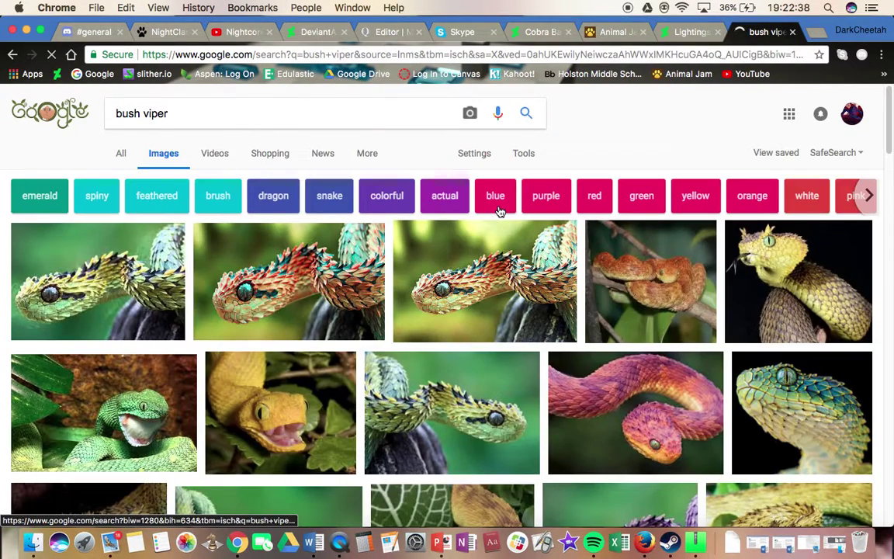
Browse the bush viper image results for different colours and patterns, ending back at the first results
scroll(515, 297, down, 6)
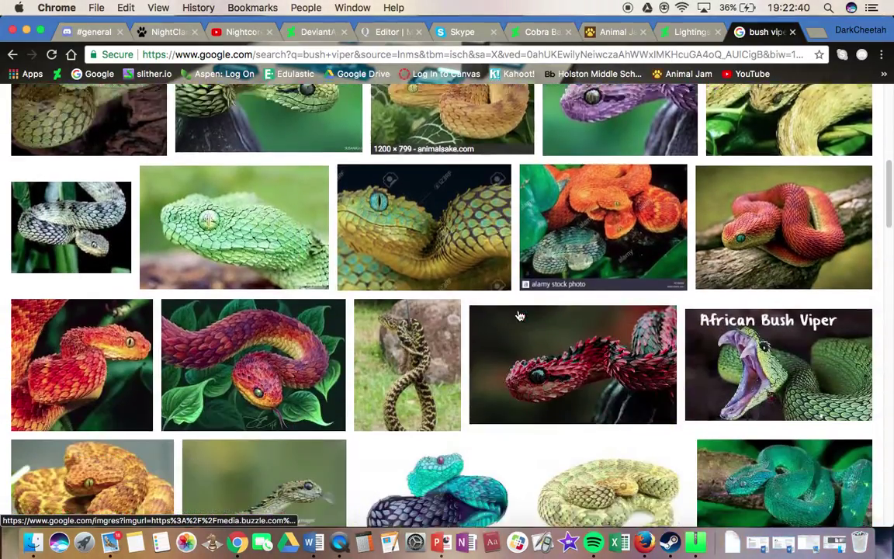
scroll(519, 316, down, 5)
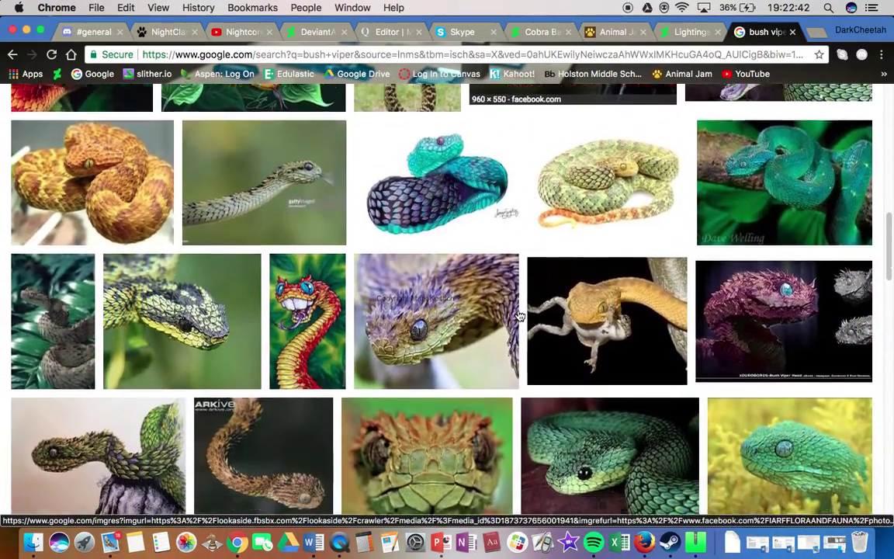
scroll(519, 314, down, 6)
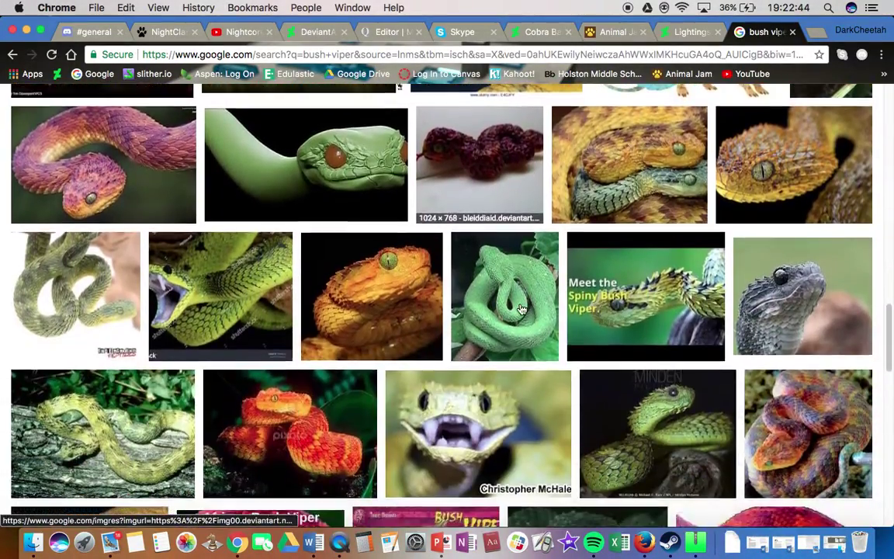
scroll(522, 310, down, 6)
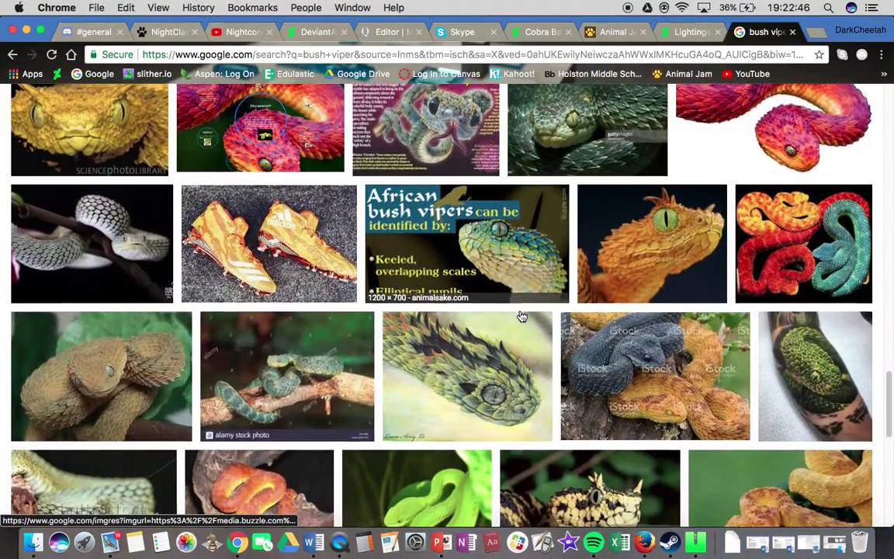
scroll(522, 316, down, 5)
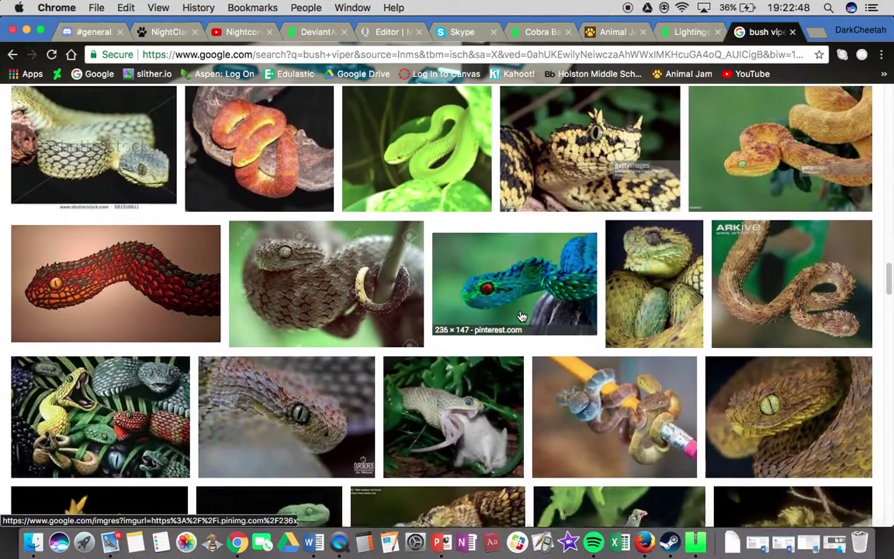
scroll(522, 316, down, 3)
scroll(522, 316, up, 3)
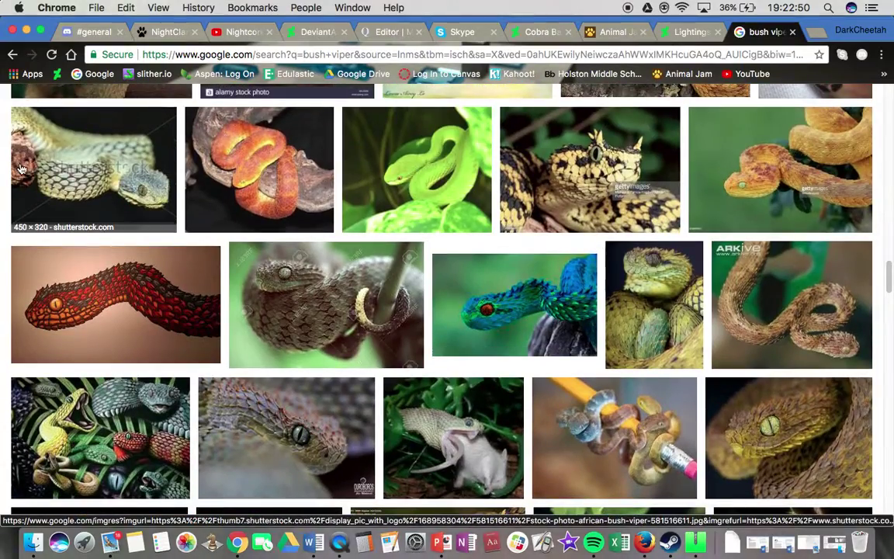
scroll(289, 244, down, 8)
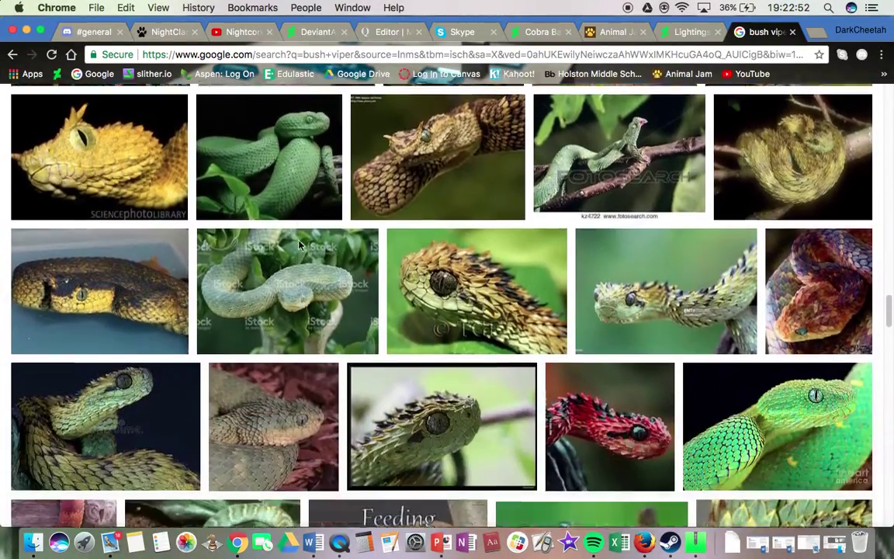
scroll(299, 245, up, 15)
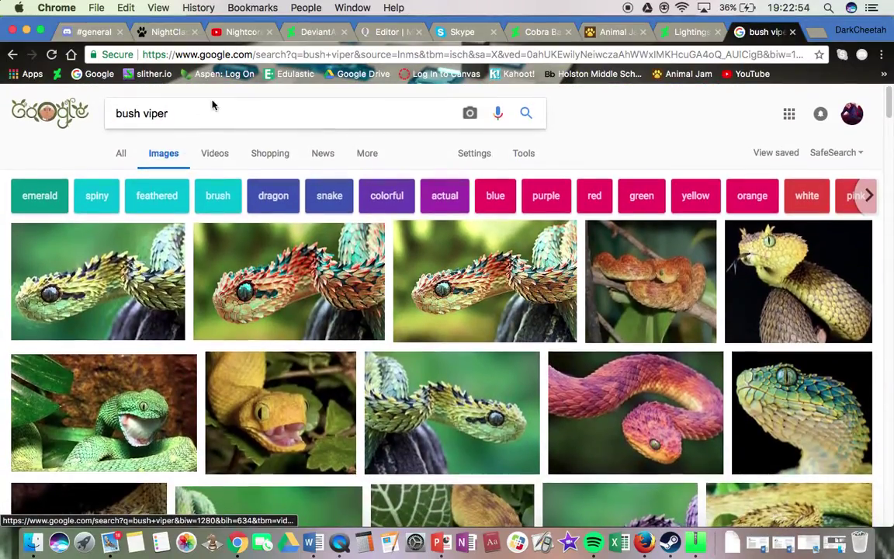
Replace the image search query with "white and black bush viper" and run the search
key(super+a)
text(=)
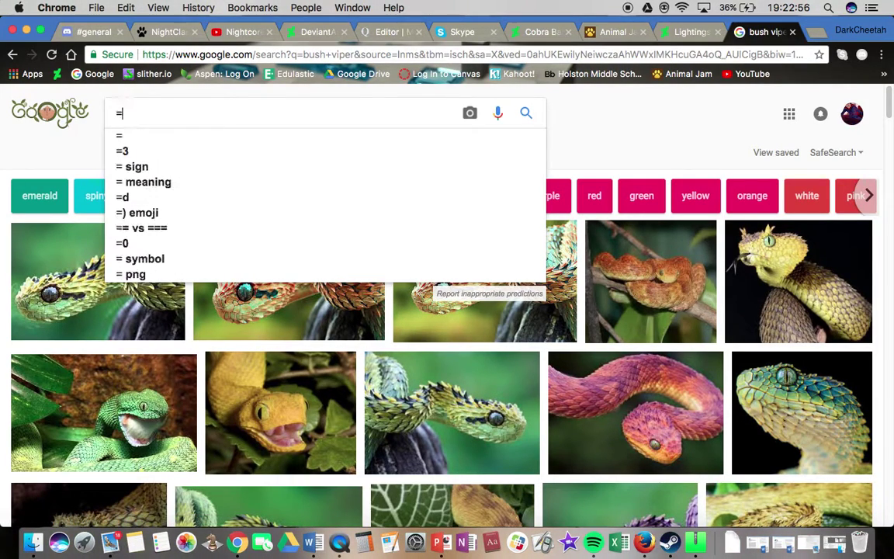
key(BackSpace)
text(white and bl)
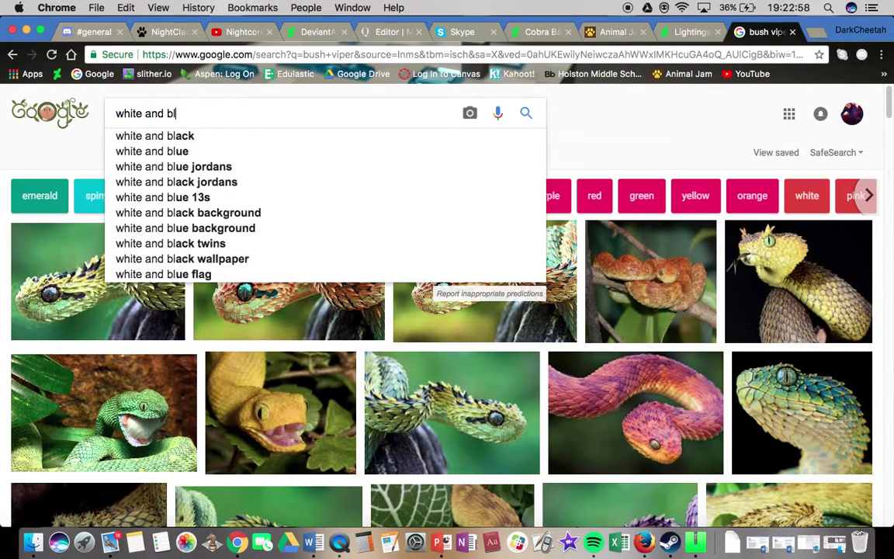
text(ack bush viper)
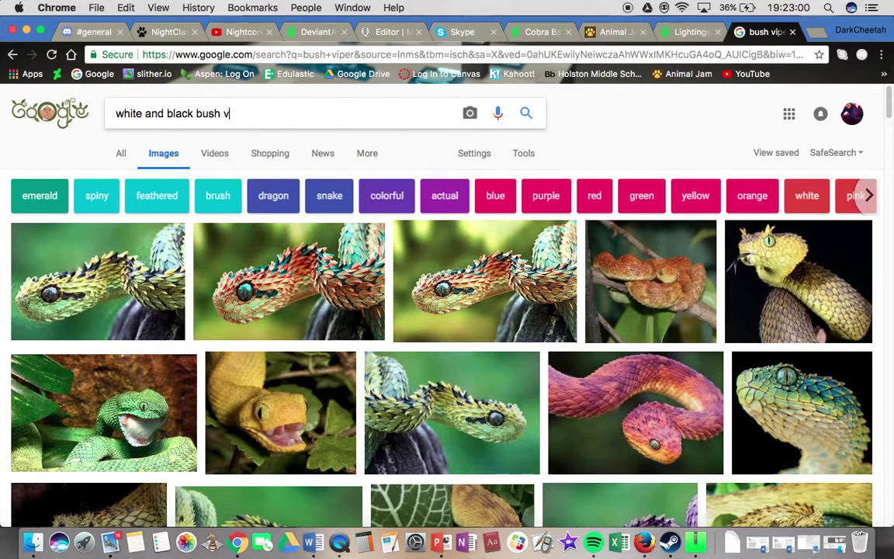
key(Return)
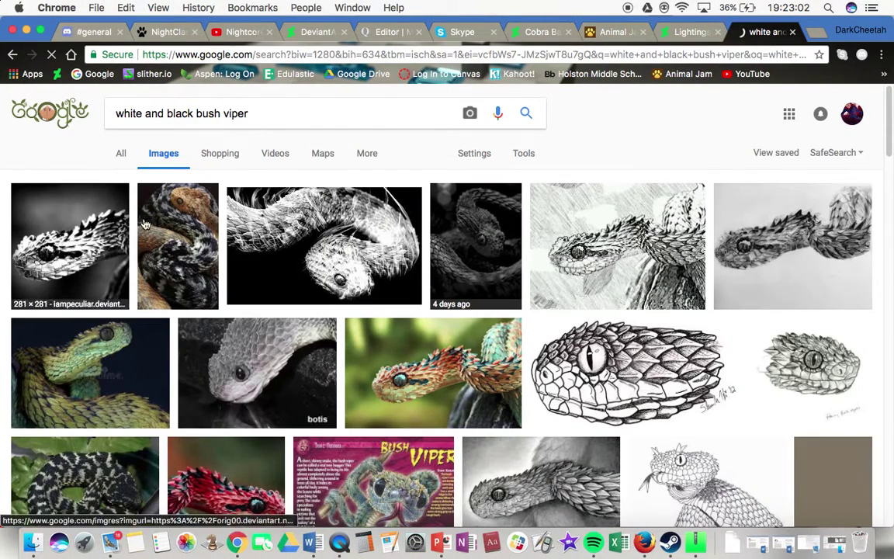
Open the first white and black bush viper image and look through the previews of the following results
click(115, 239)
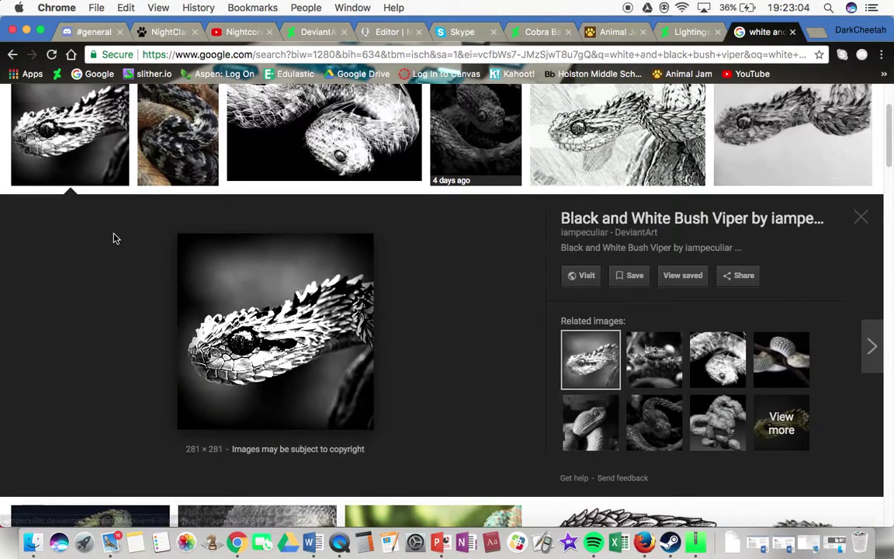
key(Right)
key(Right)
key(Left)
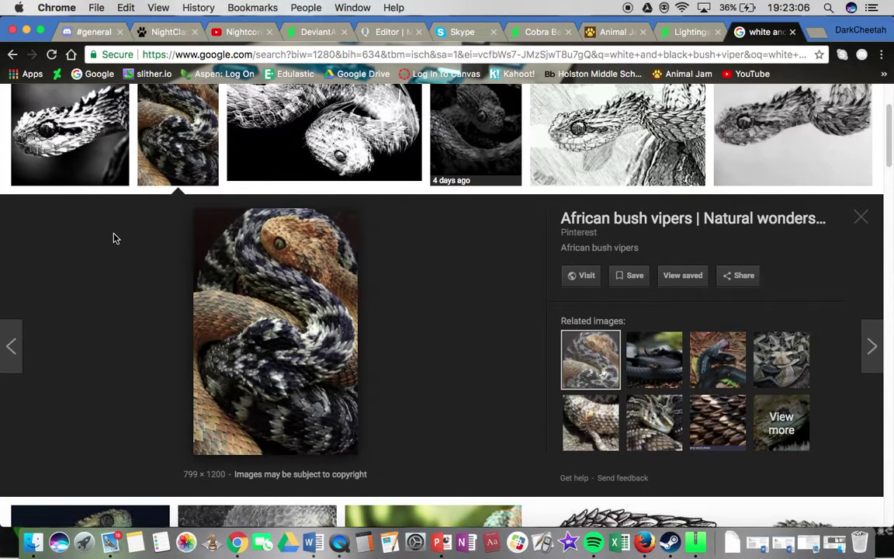
key(Right)
key(Right)
key(Right)
key(Left)
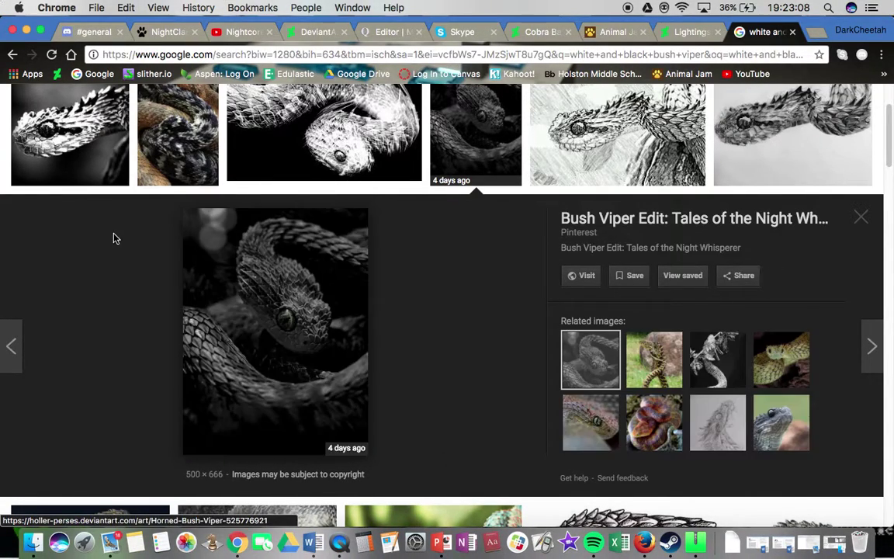
key(Right)
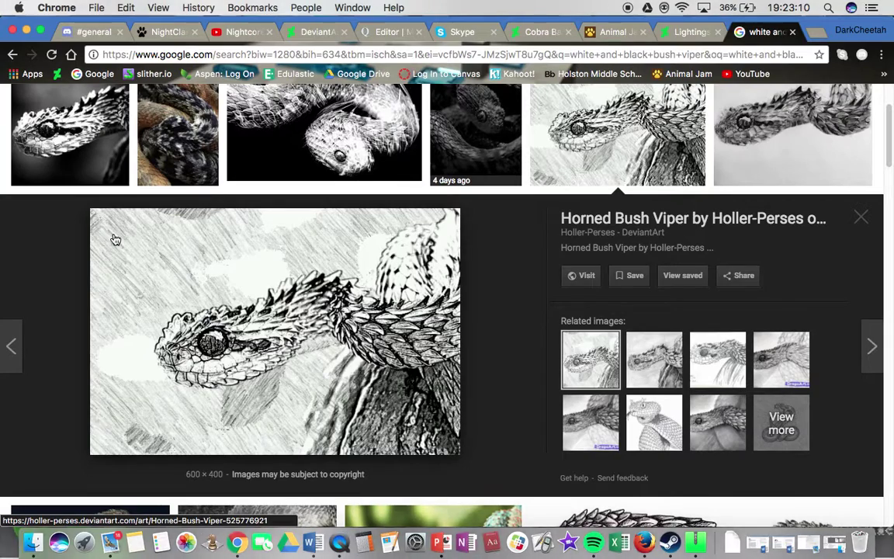
key(Right)
key(Right)
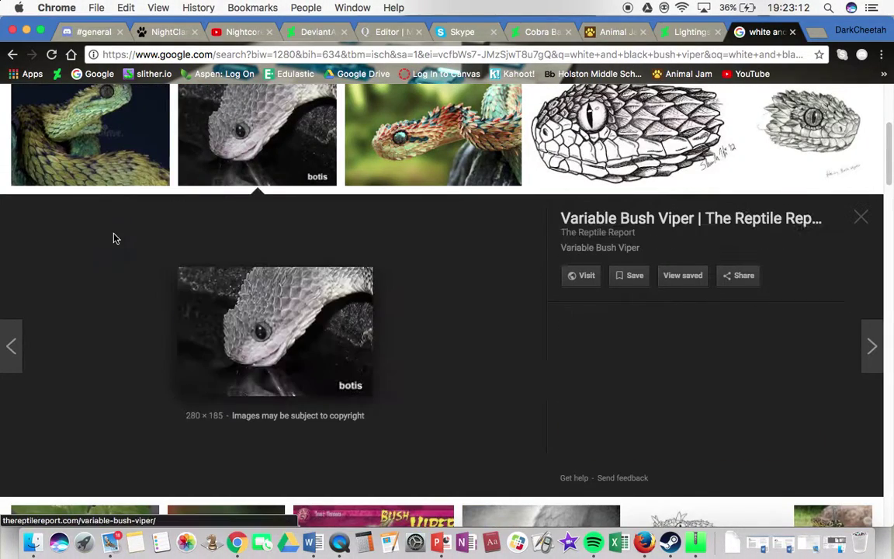
Page forward through the image previews from the Reptile Report viper to Alamy's grey bush viper on green leaves
key(Right)
key(Right)
key(Right)
key(Right)
key(Right)
key(Right)
key(Right)
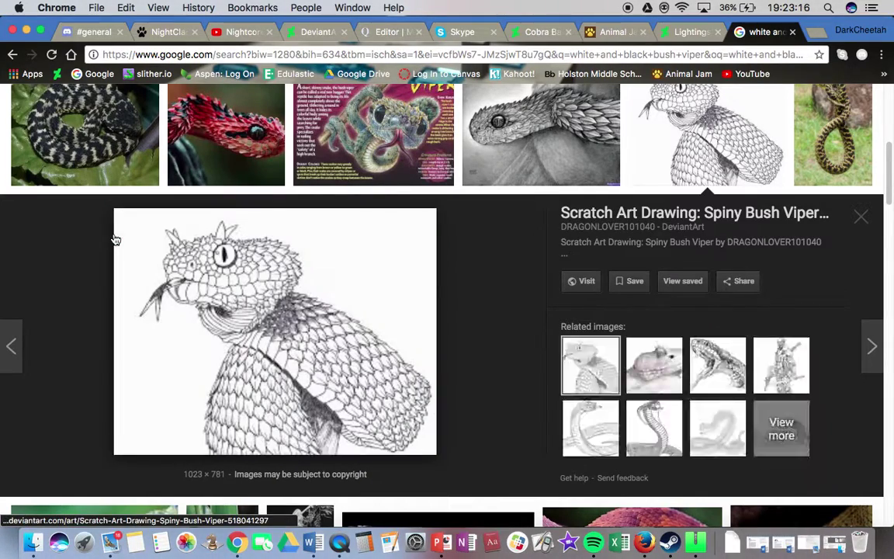
key(Left)
key(Left)
key(Right)
key(Right)
key(Right)
key(Right)
key(Right)
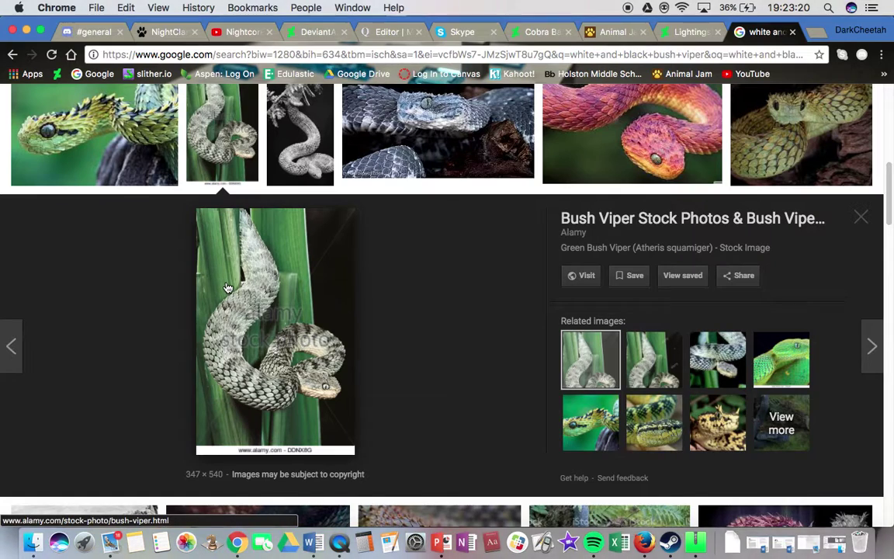
Look through the following previews, from the black-and-white Pinterest snake to the dark open-mouthed viper from Mugume
key(Right)
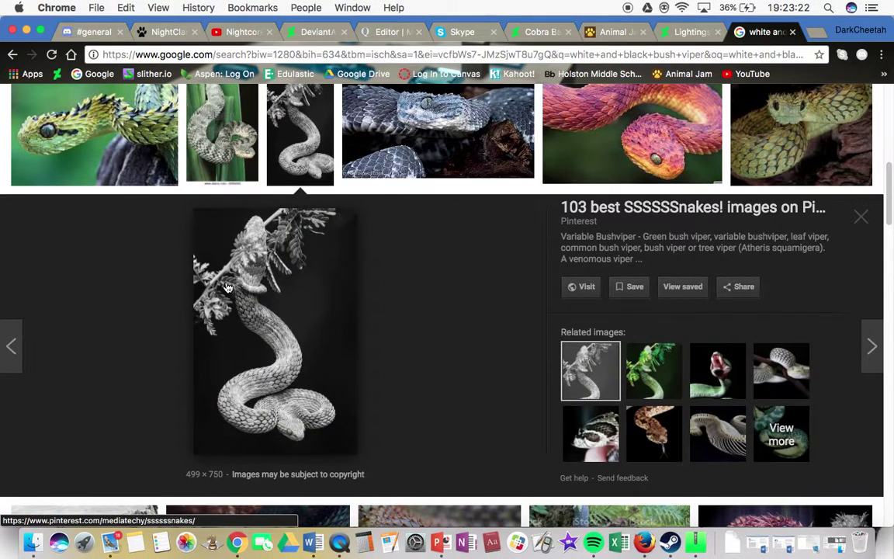
key(Right)
key(Right)
key(Right)
key(Right)
key(Right)
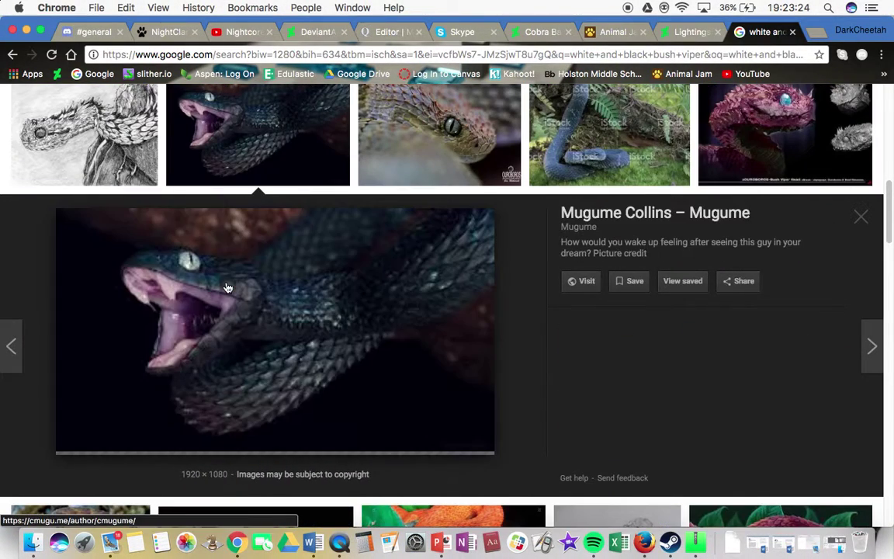
key(Right)
key(Left)
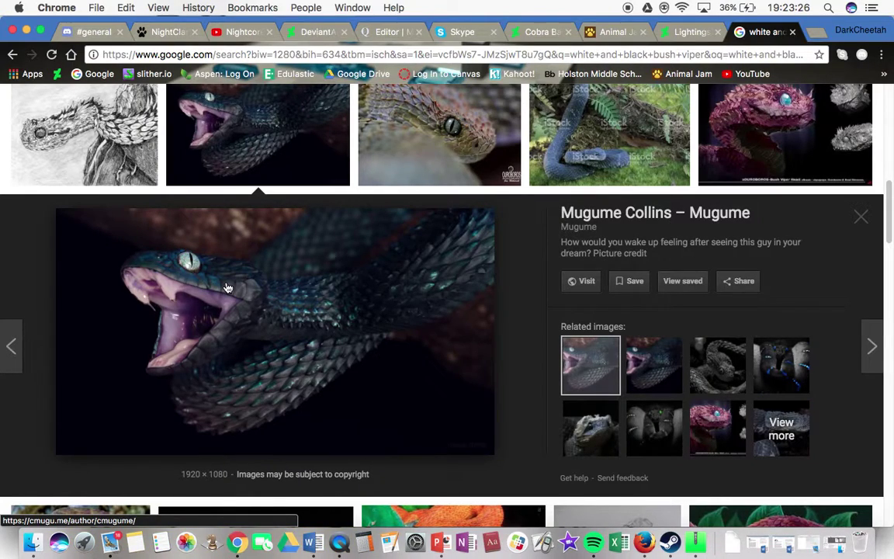
Continue through the previews past the orange and green vipers to the Colorful African Bush Viper image from Pinterest
key(Right)
key(Right)
key(Right)
key(Right)
key(Right)
key(Right)
key(Right)
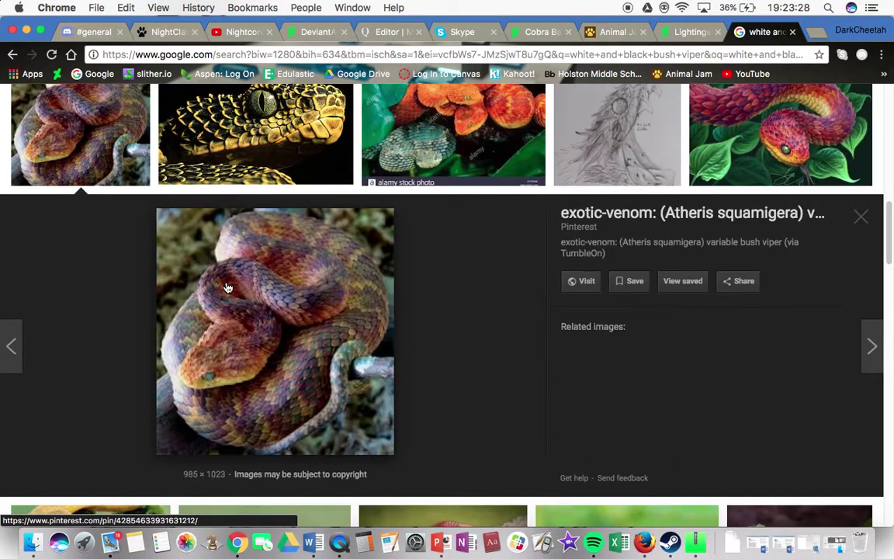
key(Right)
key(Right)
key(Right)
key(Right)
key(Right)
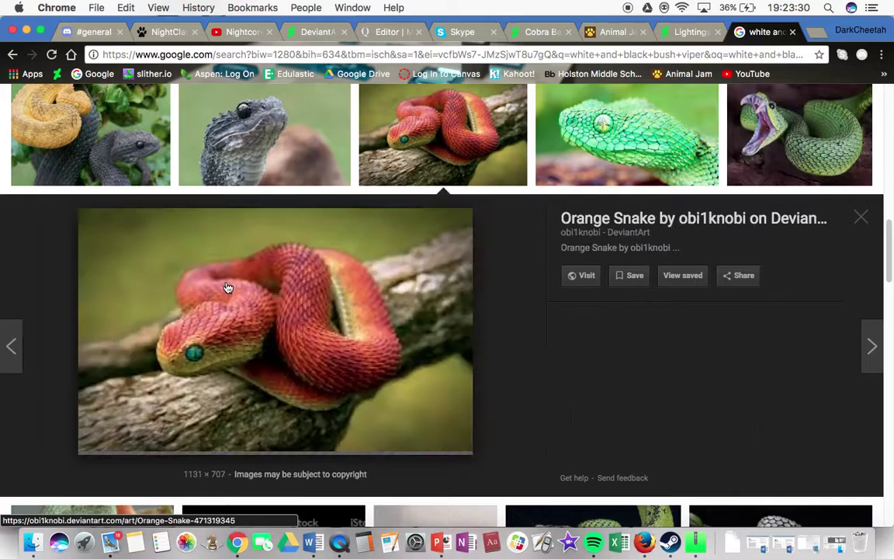
key(Right)
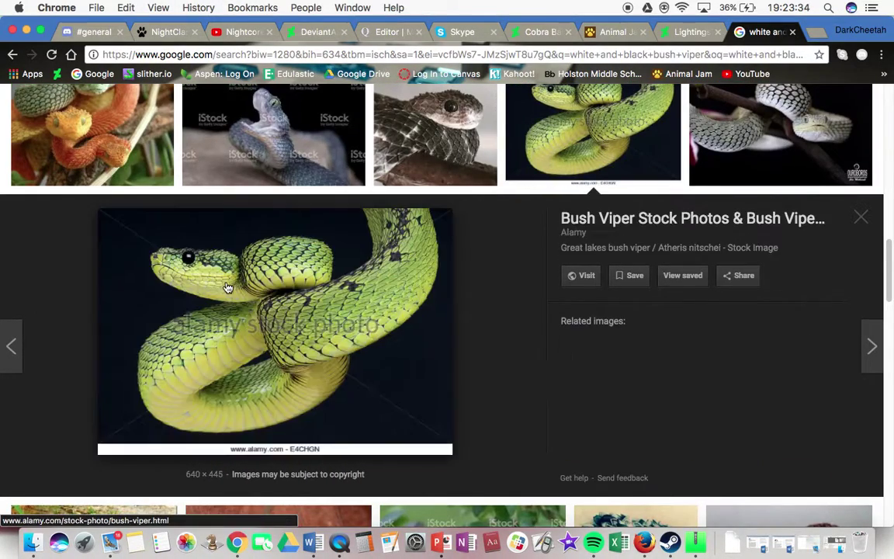
key(Right)
key(Right)
key(Right)
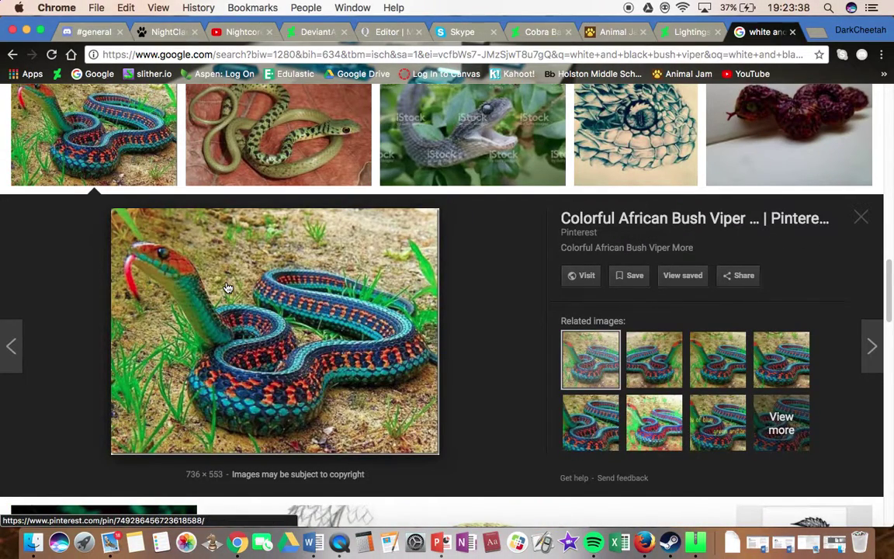
Browse the remaining white and black bush viper results and open Alamy's grey-and-white viper coiled among green leaves
scroll(228, 288, down, 10)
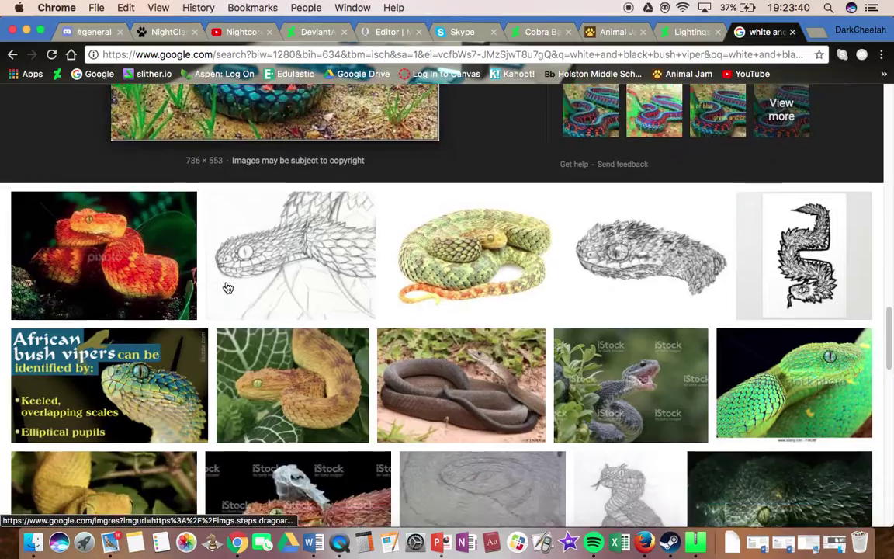
scroll(227, 288, down, 10)
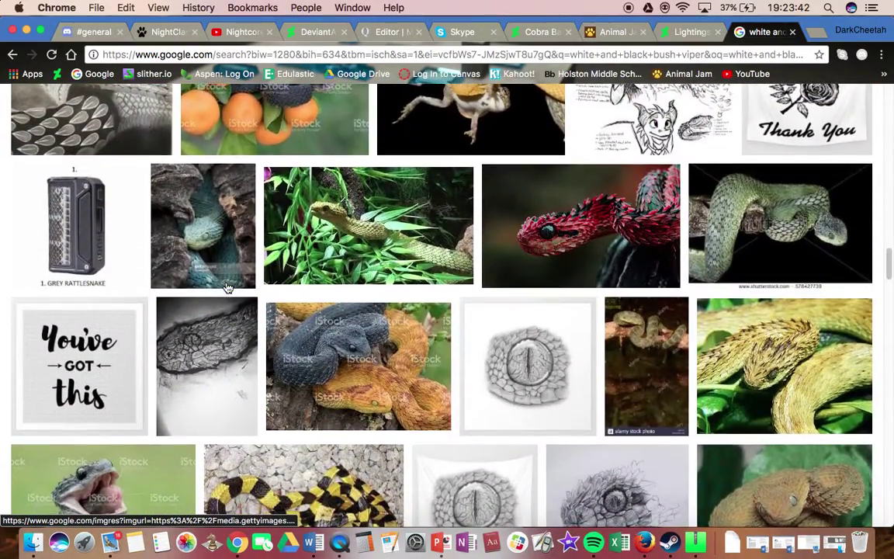
scroll(227, 288, down, 10)
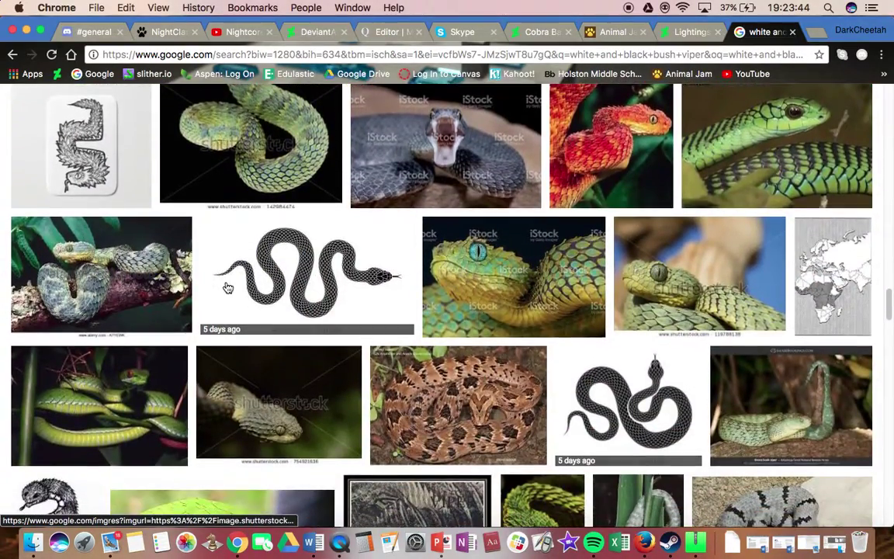
scroll(228, 288, down, 10)
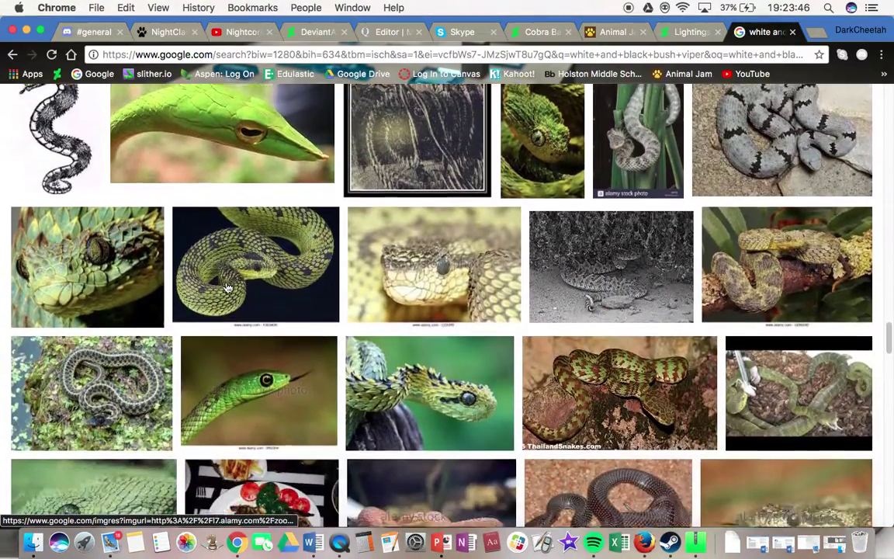
scroll(228, 288, down, 10)
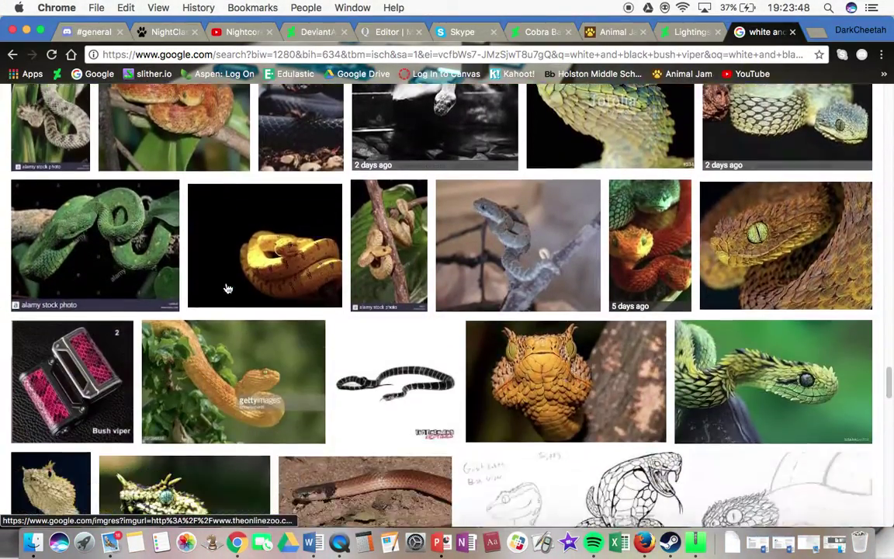
scroll(227, 288, up, 5)
scroll(228, 288, down, 10)
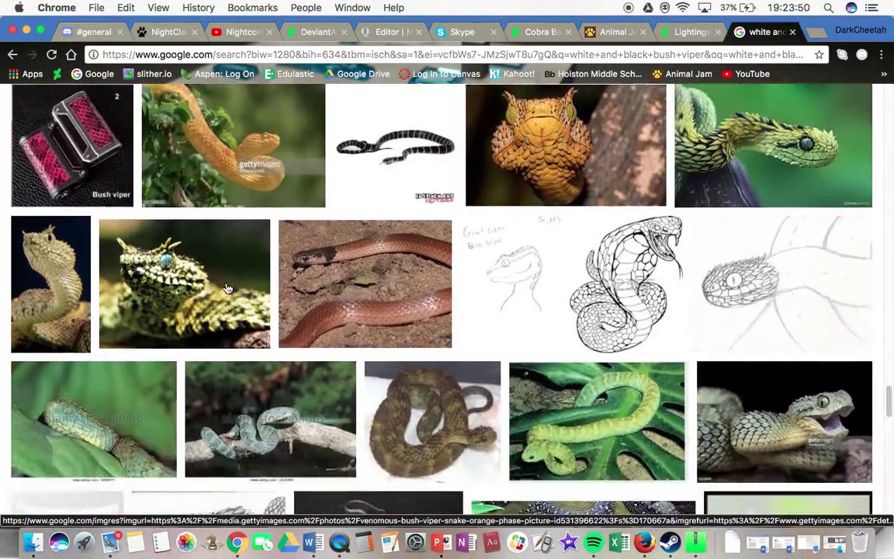
scroll(227, 288, down, 10)
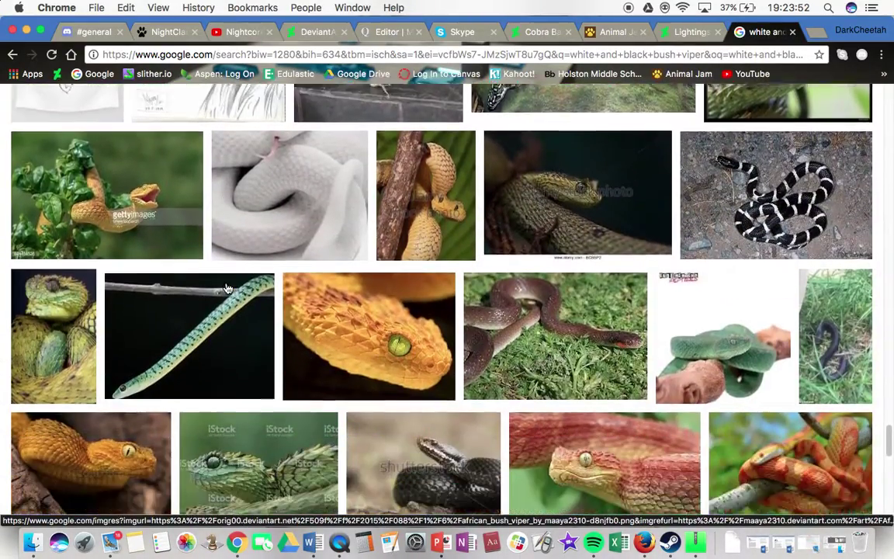
scroll(228, 288, up, 15)
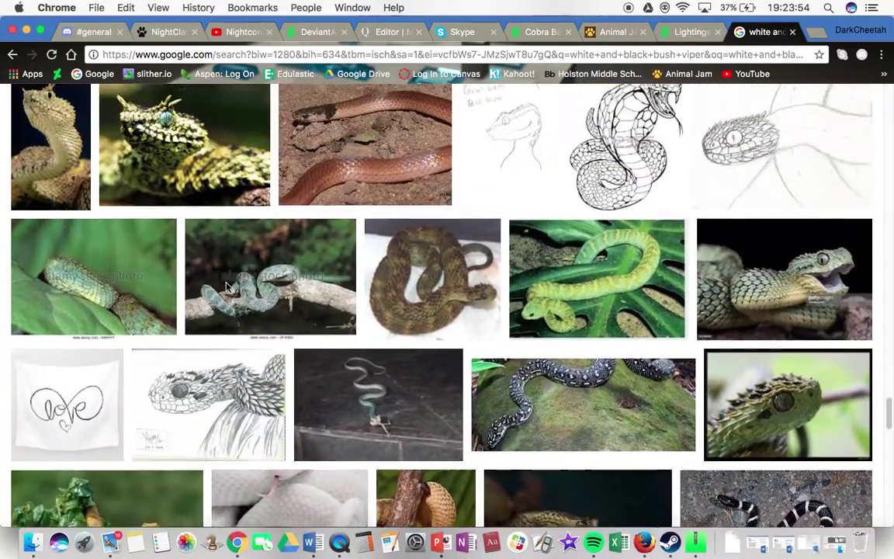
scroll(227, 288, up, 5)
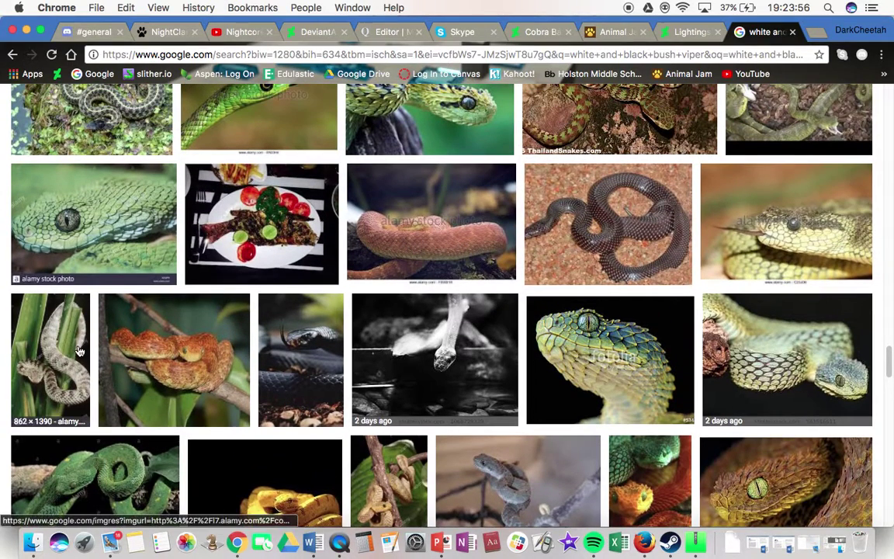
click(79, 352)
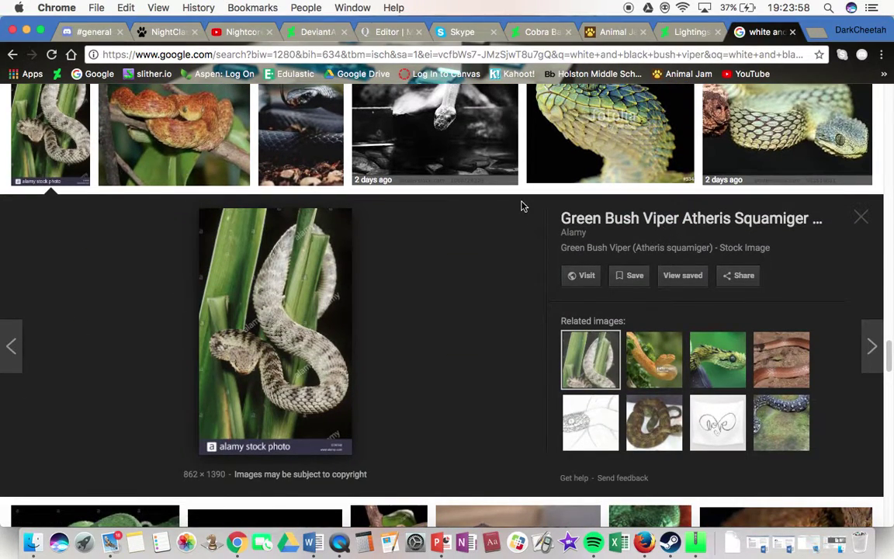
Switch to the Animal Jam game and walk the black and white crocodile across the den to the water tiles
click(612, 32)
key(Right)
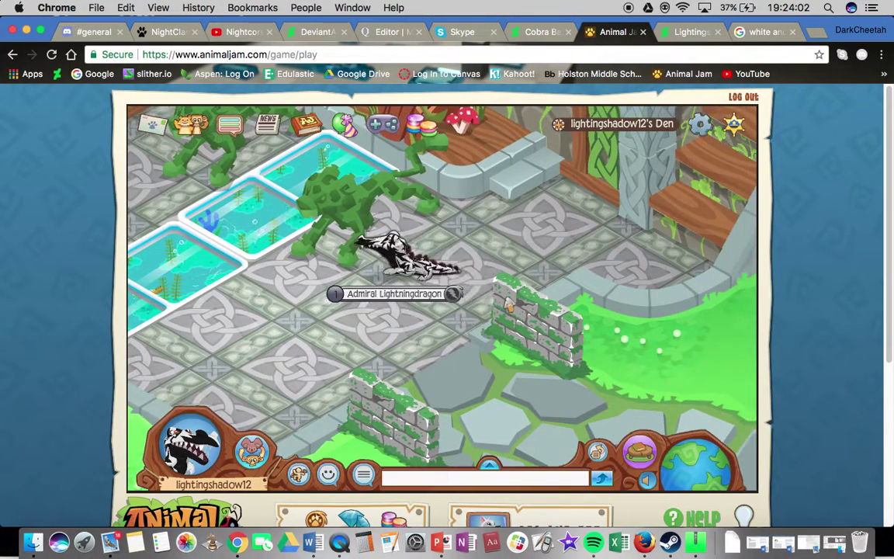
key(Left)
key(Down)
Return to the white and black bush viper image results and open the Tumblr black-and-white snake drawing
click(754, 49)
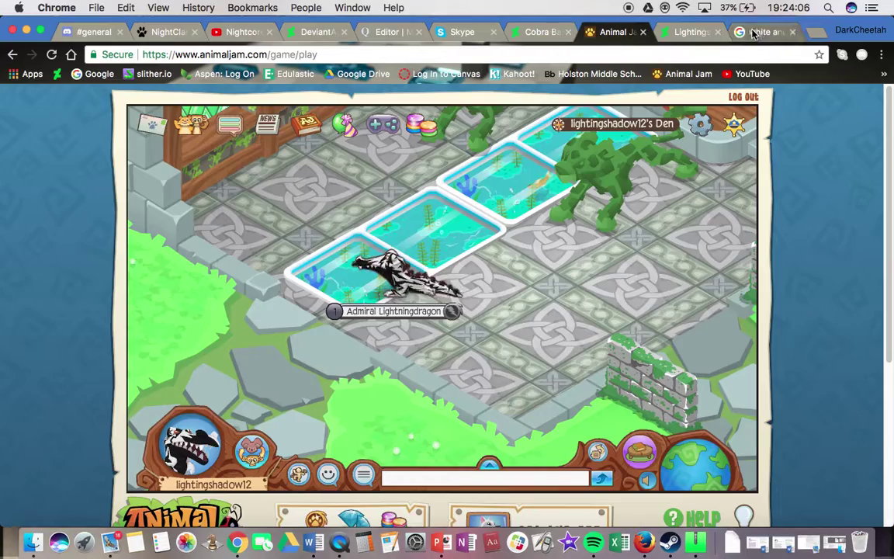
click(765, 32)
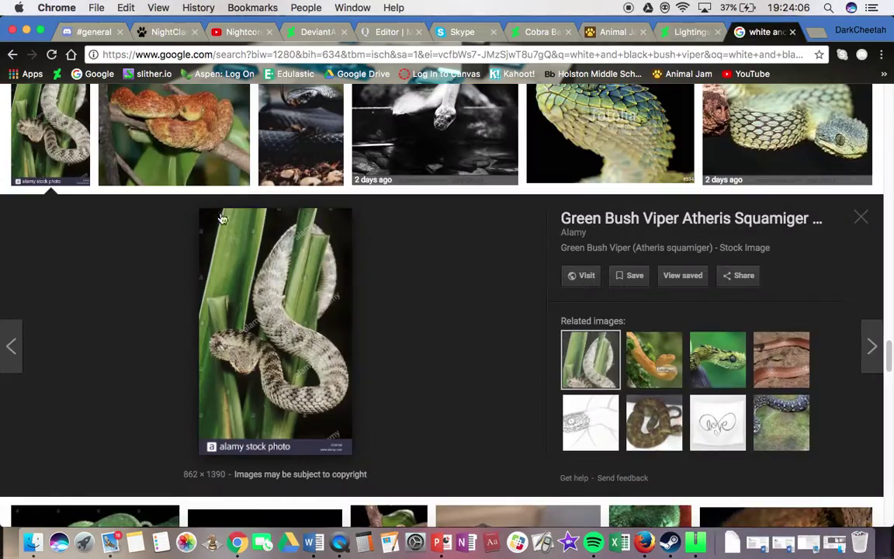
scroll(542, 379, up, 10)
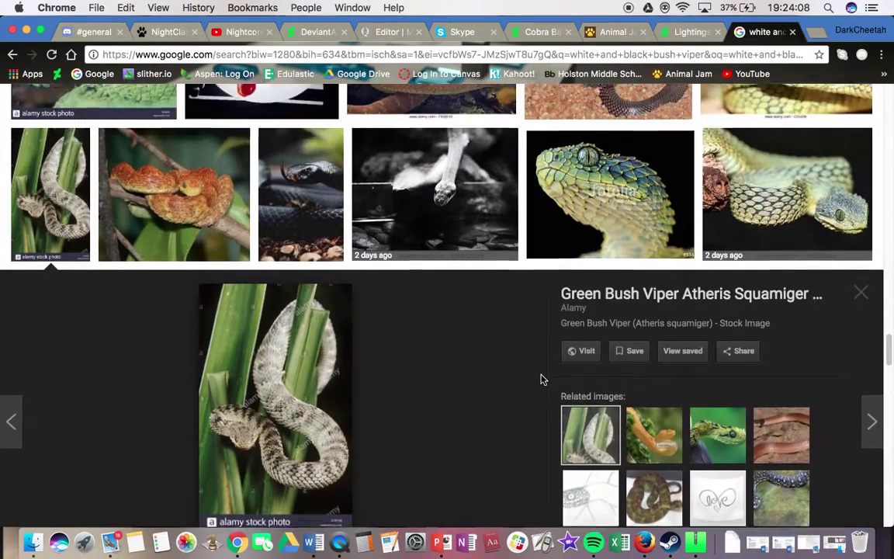
scroll(542, 379, up, 6)
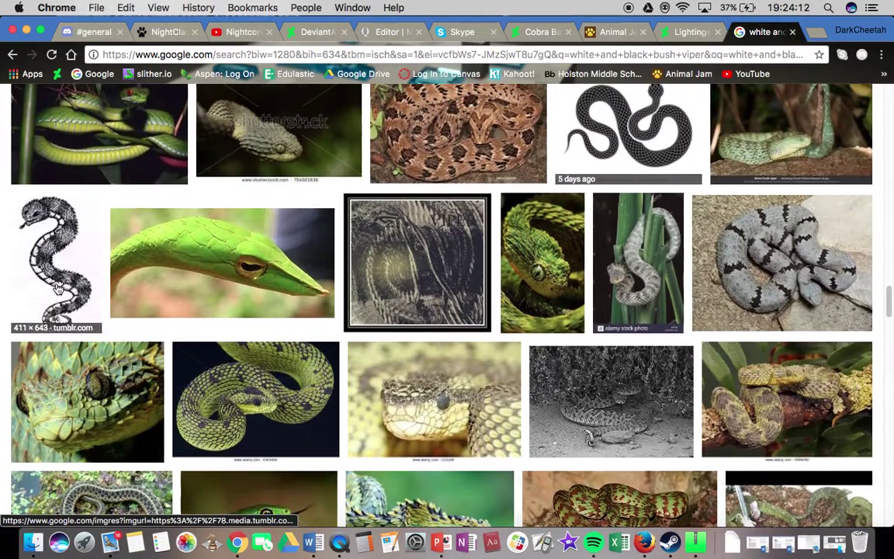
click(57, 288)
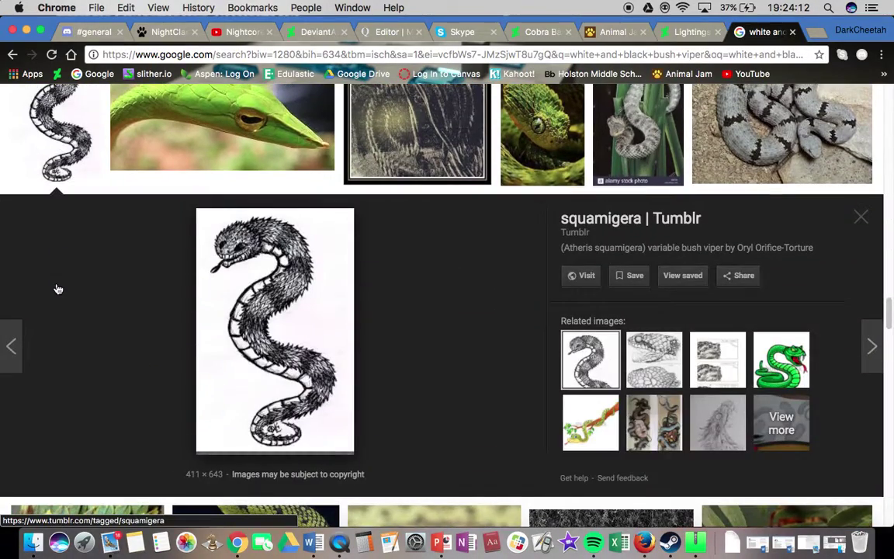
Page backward through the previews from the Tumblr snake drawing to the Society6 Bush Viper Bath Mats image
key(Left)
key(Left)
key(Left)
key(Left)
key(Left)
key(Left)
key(Left)
key(Left)
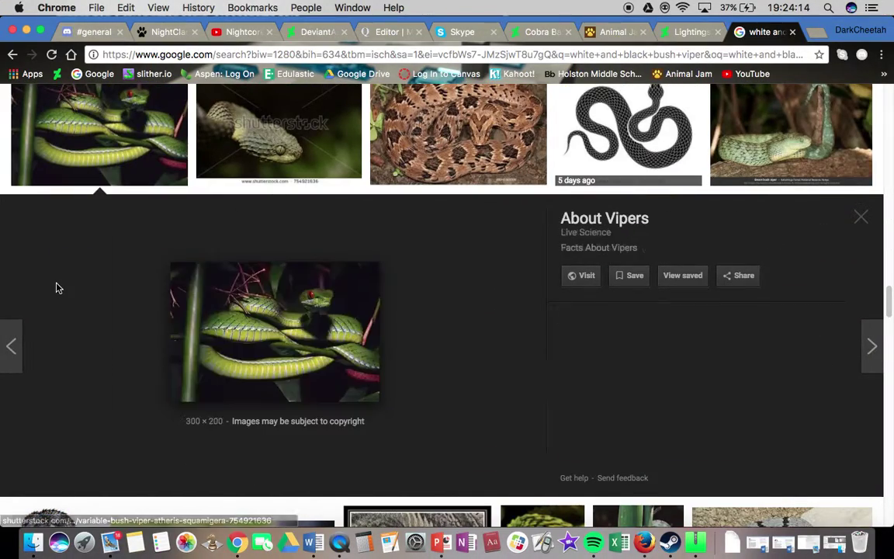
key(Left)
key(Left)
key(Left)
key(Left)
key(Left)
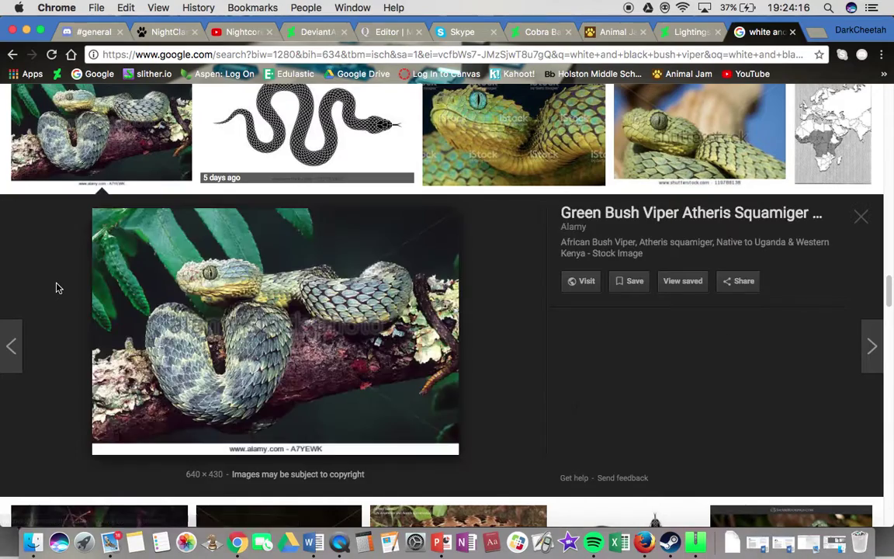
key(Left)
key(Left)
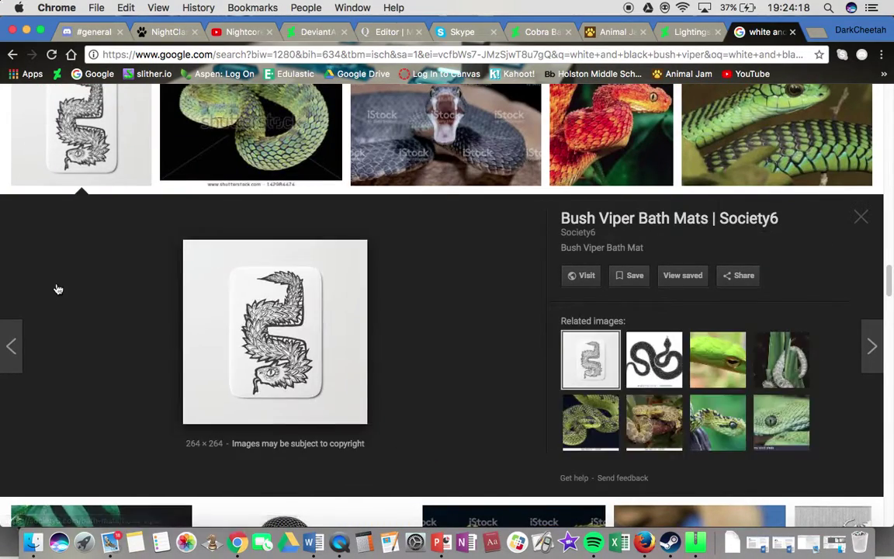
Page back to the Bush Viper Wall Tapestries image and compare it with the neighbouring yellow-and-black banded krait photo
key(Right)
key(Left)
key(Left)
key(Left)
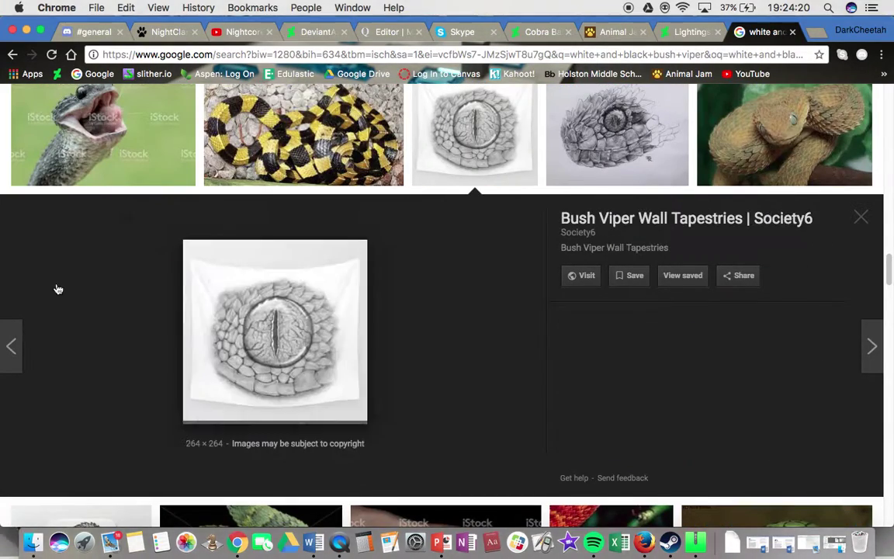
key(Right)
key(Left)
key(Left)
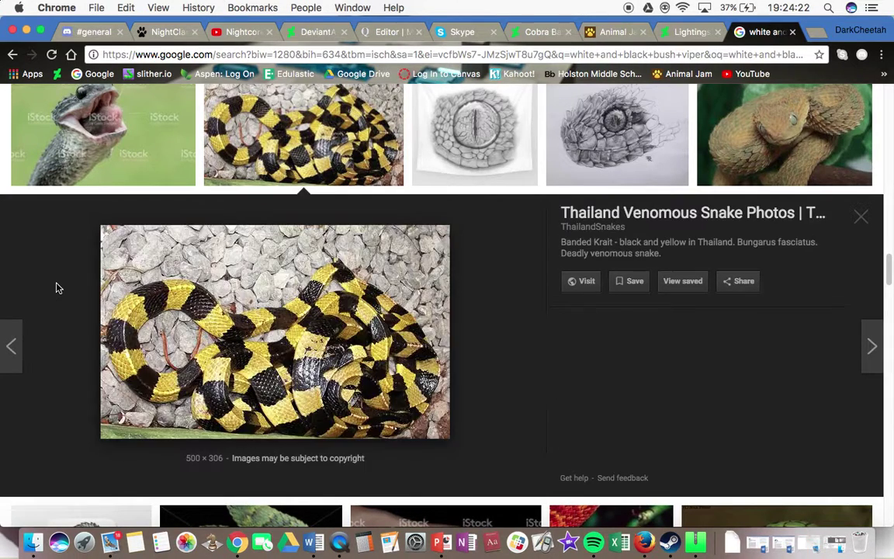
key(Right)
key(Right)
key(Left)
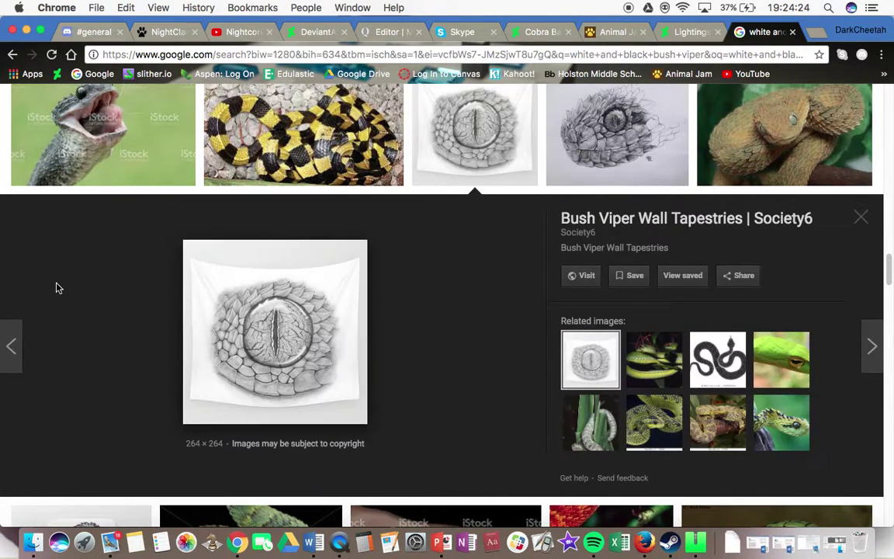
key(Left)
key(Left)
key(Right)
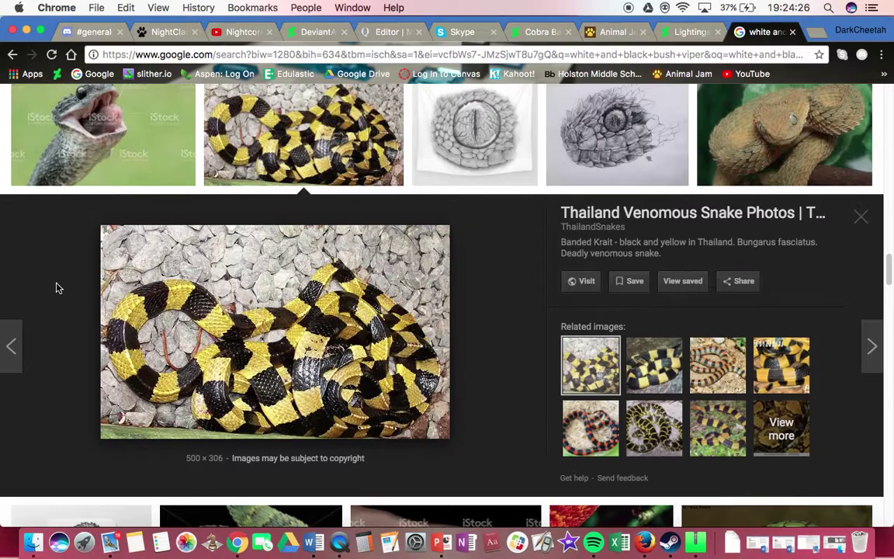
Page backward through the earlier previews to examine the red hairy bush viper from the Imgur album
key(Left)
key(Left)
key(Left)
key(Left)
key(Left)
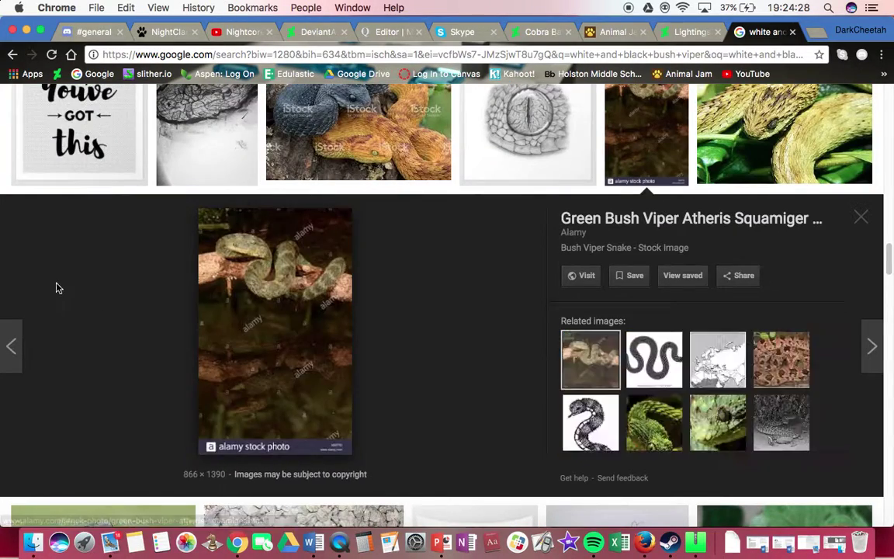
key(Left)
key(Left)
key(Left)
key(Left)
key(Right)
key(Right)
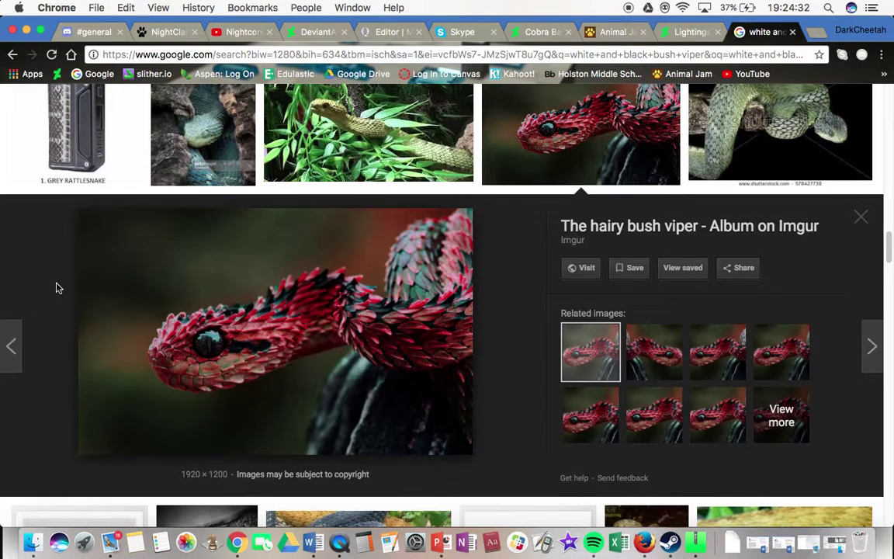
key(Left)
key(Right)
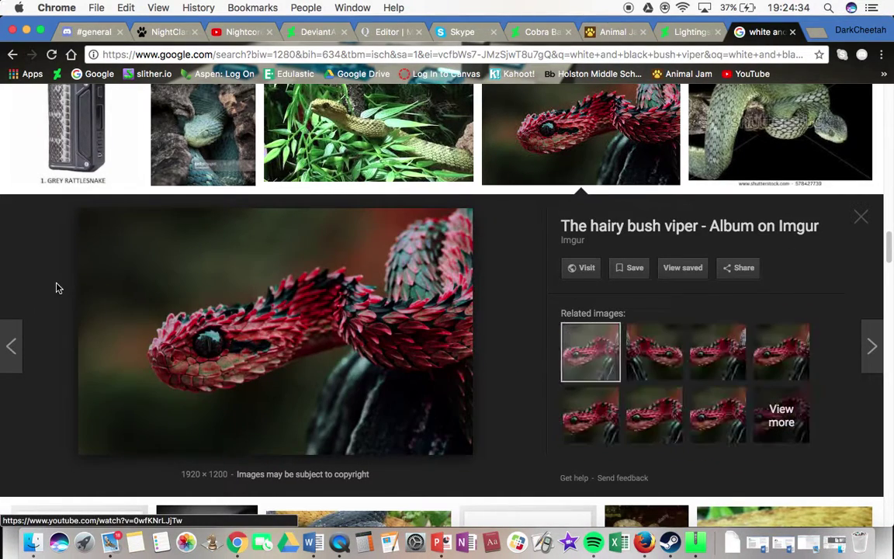
Compare the related versions of the red hairy bush viper photo, including the Indonesian Autumn Adder and mirrored wallhere.com wallpaper
click(666, 351)
click(708, 354)
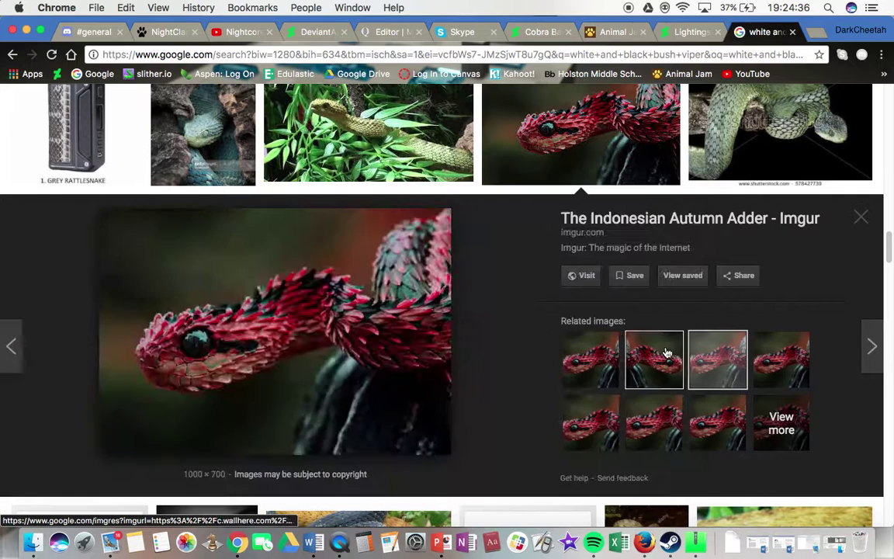
click(651, 351)
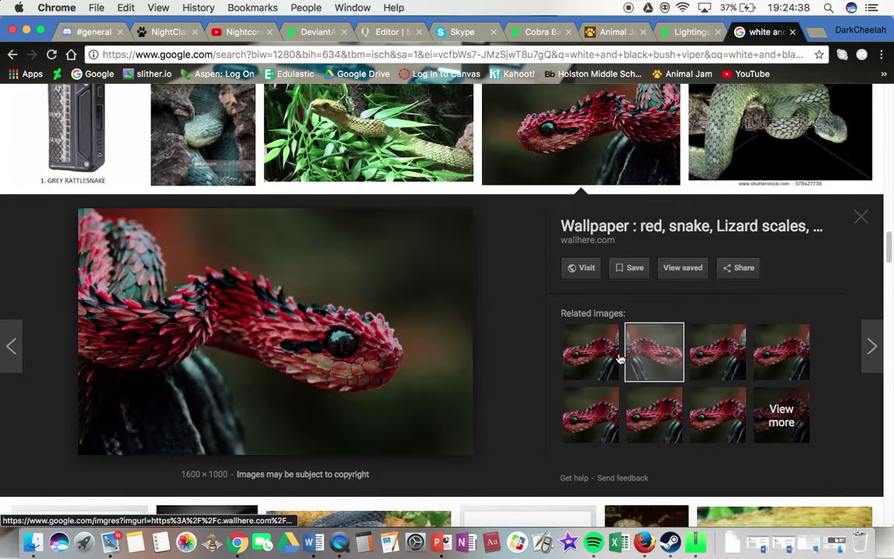
click(590, 359)
Page backward past the grey rattlesnake Box Mods preview to the Cynder, Ember, and a Bush Viper drawing from DeviantArt
key(Left)
key(Left)
key(Left)
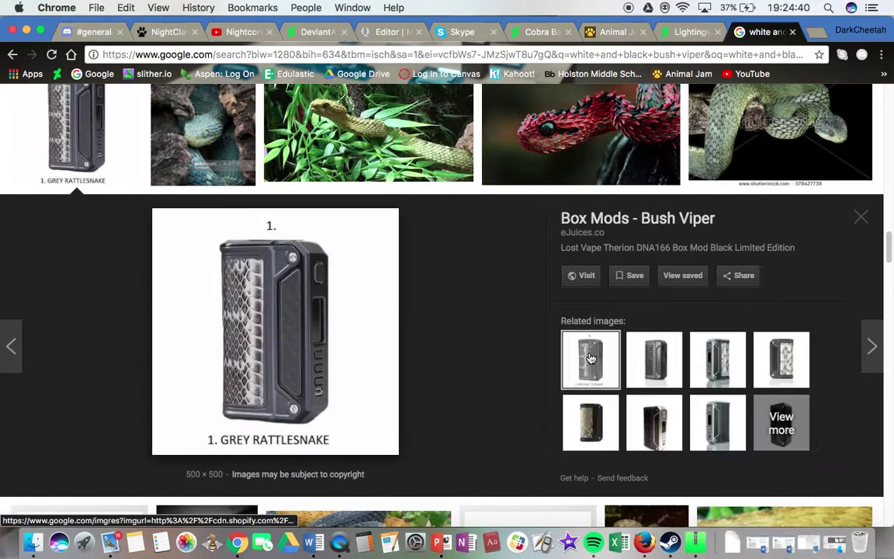
key(Left)
key(Left)
key(Left)
key(Right)
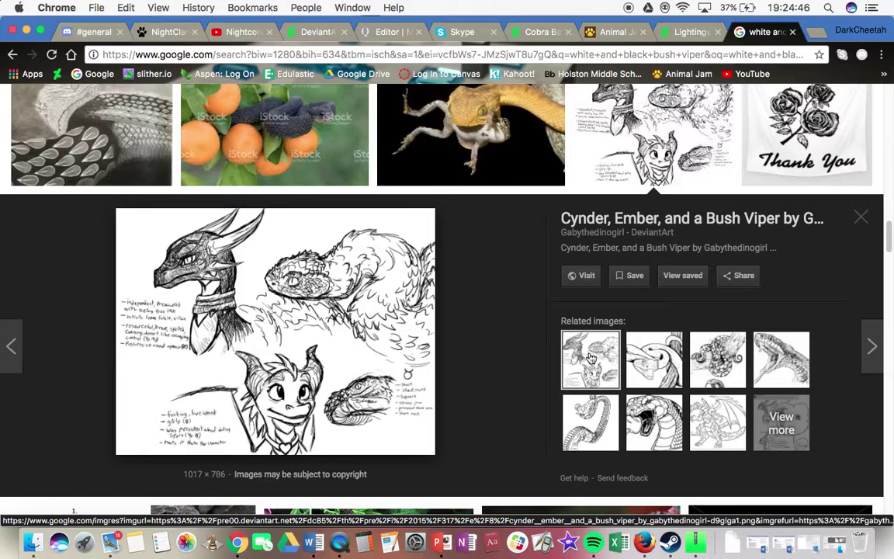
Examine the iStock black bush viper on the orange tree and the AnimalSake photo of the snake eating a frog
key(Left)
key(Left)
key(Left)
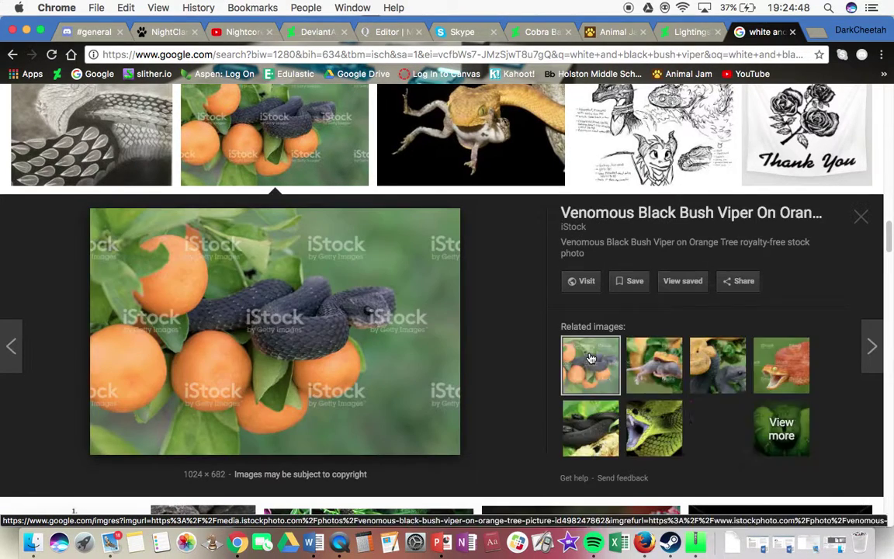
key(Right)
key(Right)
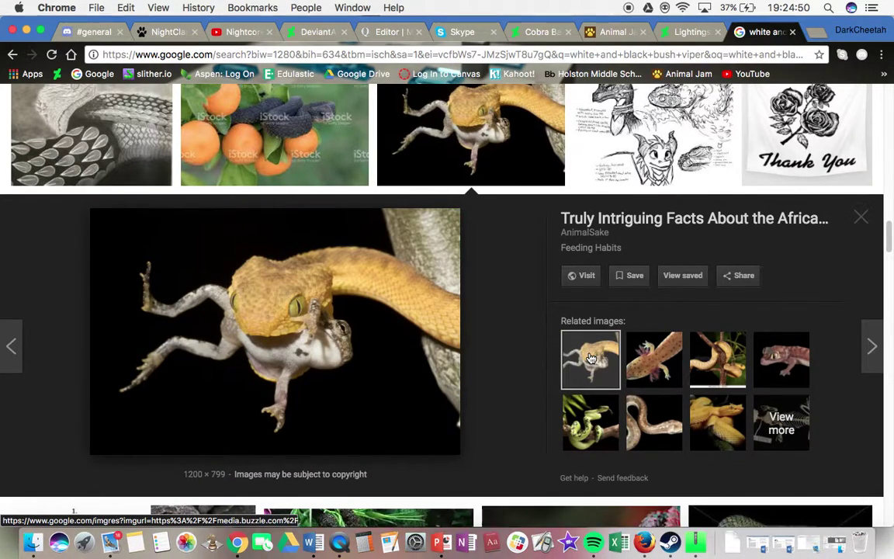
Page backward through the earlier previews to the Dragoart pencil Bush Viper Drawing
key(Left)
key(Left)
key(Left)
key(Right)
key(Left)
key(Left)
key(Left)
key(Left)
key(Left)
key(Left)
key(Left)
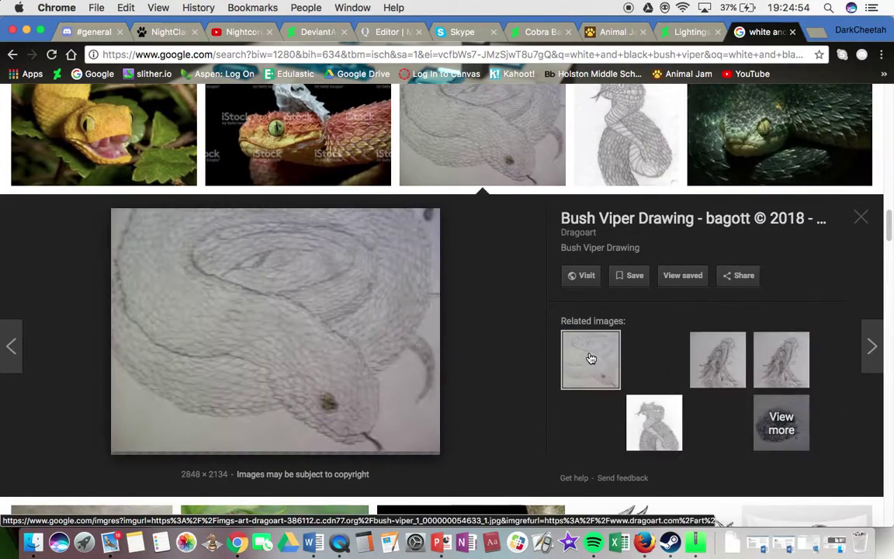
Page backward from the Dragoart drawing to the green coiled Variable Bush Viper image from ReptileTalk NET
key(Left)
key(Right)
key(Left)
key(Left)
key(Left)
key(Left)
key(Left)
key(Left)
key(Left)
key(Left)
key(Left)
key(Left)
key(Left)
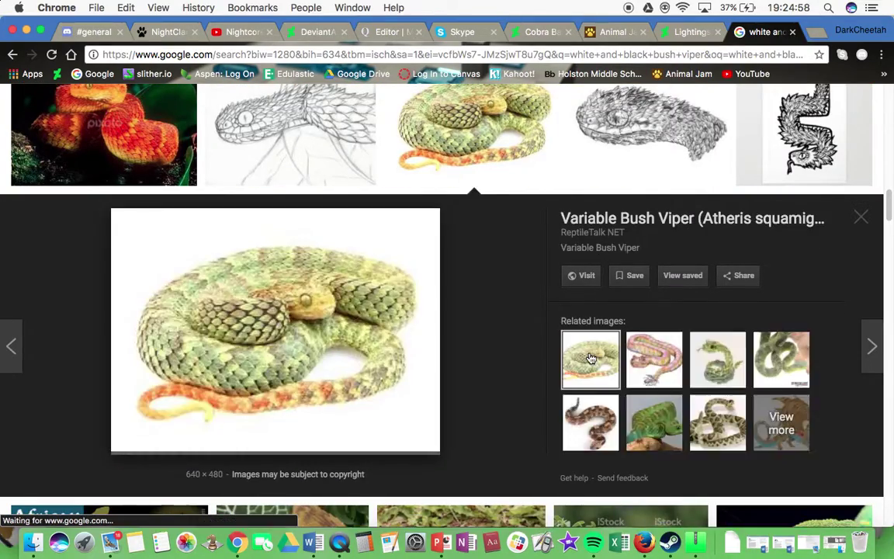
Examine the white and black Variable Bush Viper photo from Flickr and compare it with the previews just before it
key(Left)
key(Left)
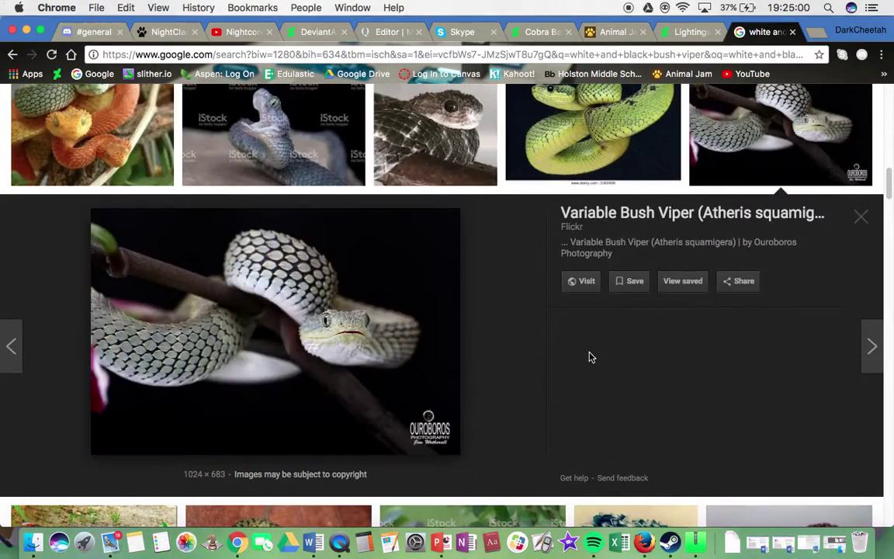
key(Left)
key(Left)
key(Right)
key(Right)
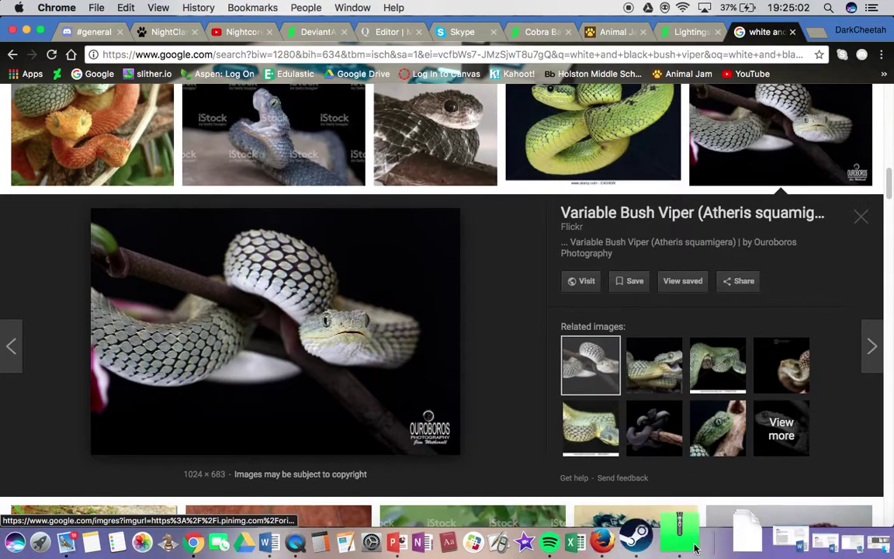
Return to the cobra drawing in DeviantArt muro and set the paintbrush colour to black
click(613, 32)
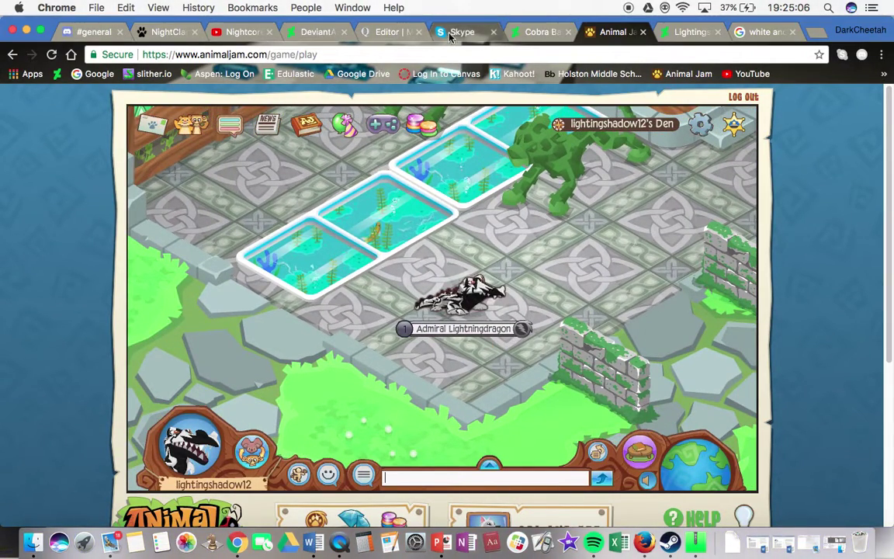
click(315, 33)
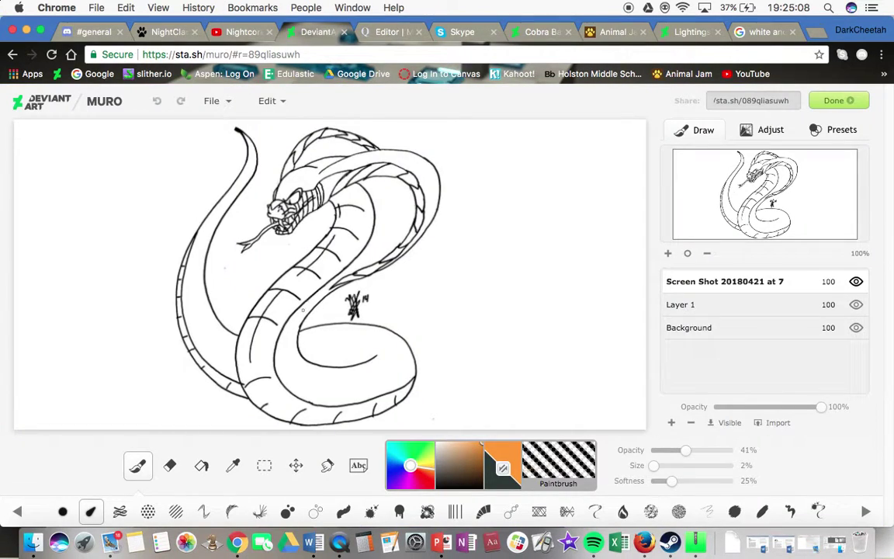
click(443, 481)
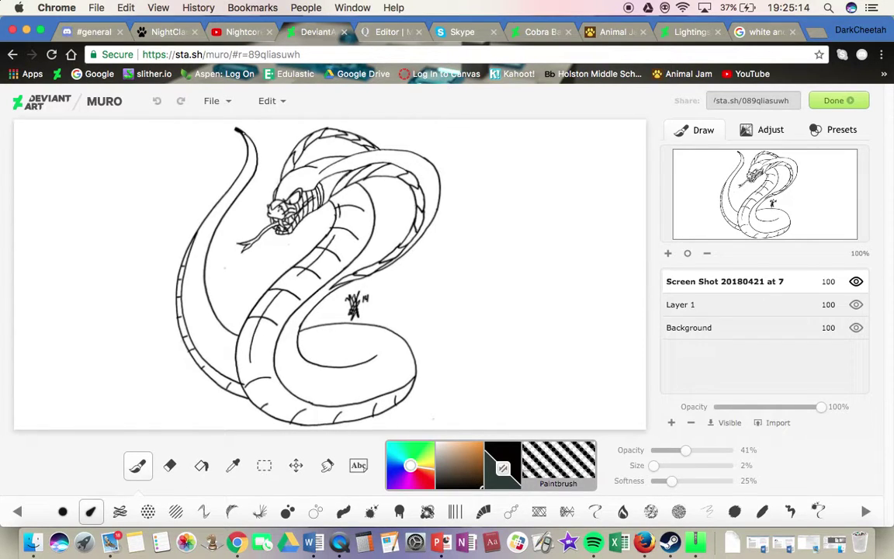
Shade the tip of the cobra's tail with the black paintbrush at 63% opacity, undoing and repainting the untidy strokes
drag(247, 143, 251, 153)
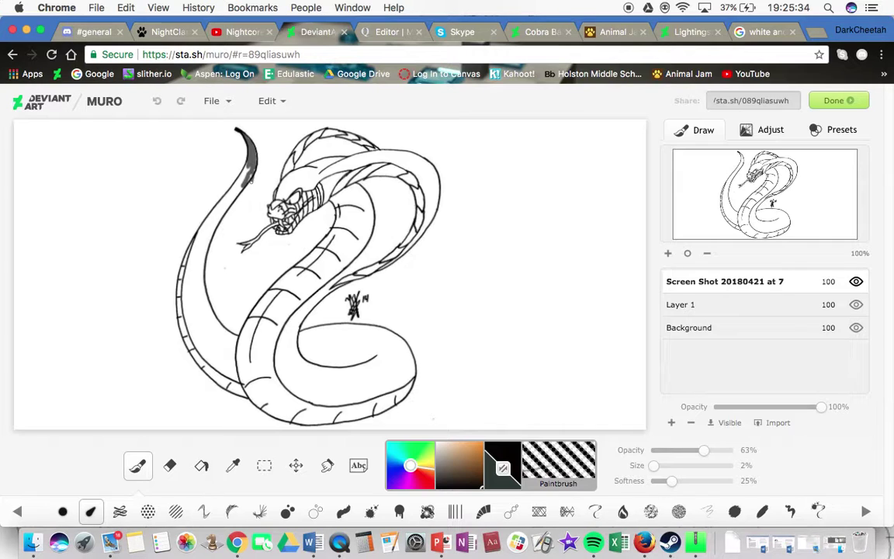
click(157, 100)
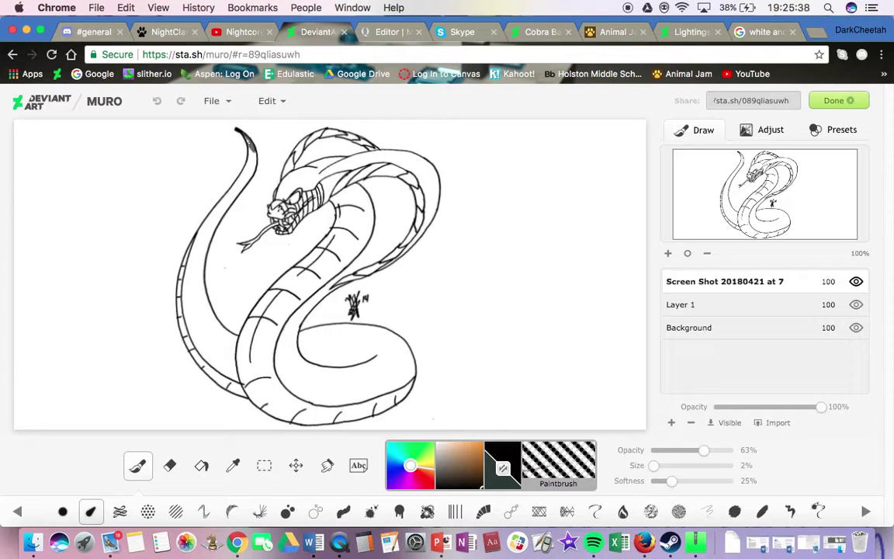
drag(253, 154, 250, 177)
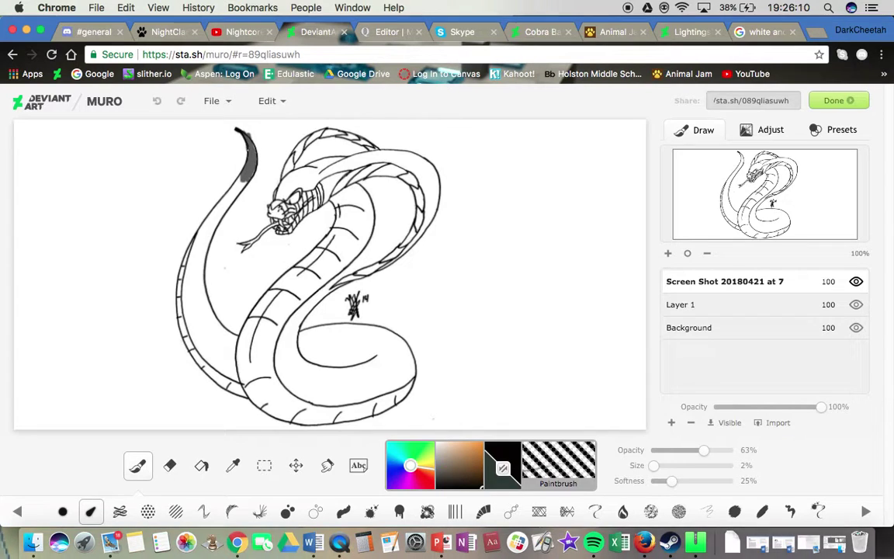
click(170, 466)
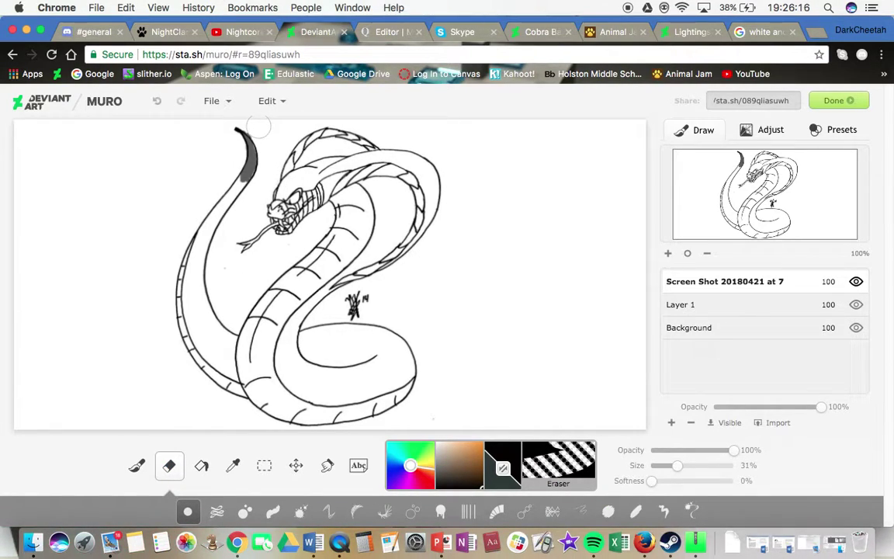
click(140, 464)
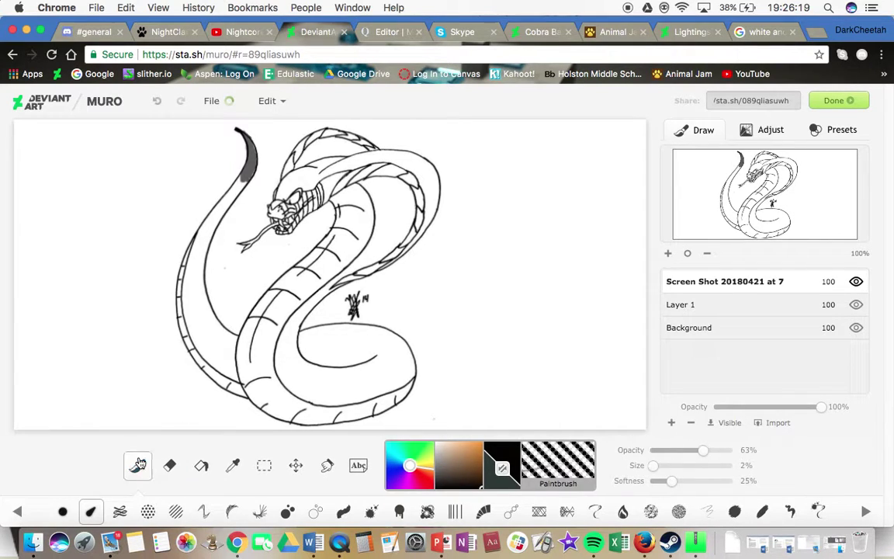
Close the bush viper image search and open the Watch notifications from the DeviantArt profile
click(760, 32)
click(793, 32)
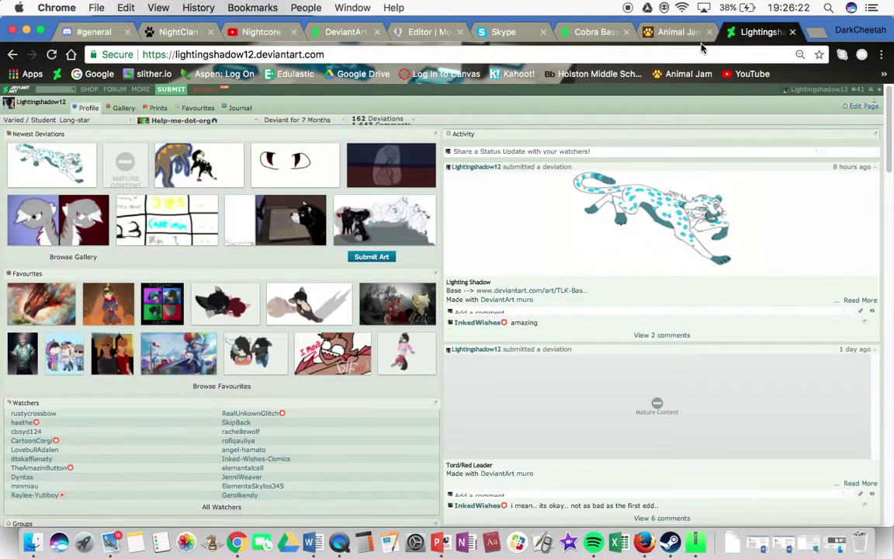
mouse_move(857, 93)
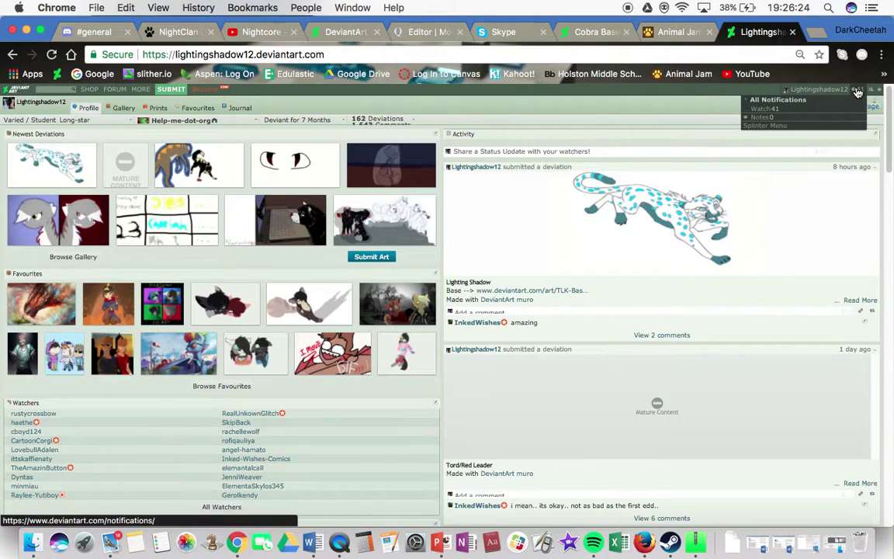
click(848, 111)
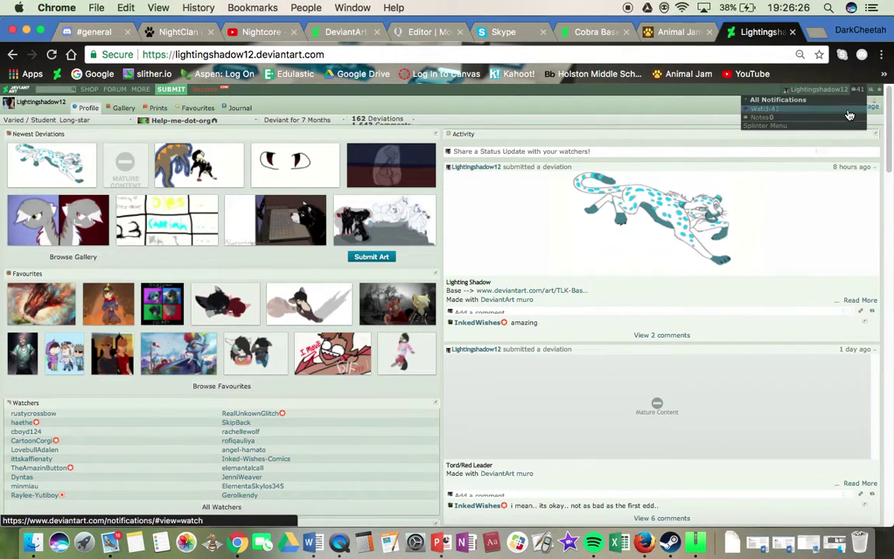
Switch to Animal Jam, search the avatar's clothes for "hoodi" and put the black Snowflake Hoodie on the crocodile
click(674, 30)
click(471, 401)
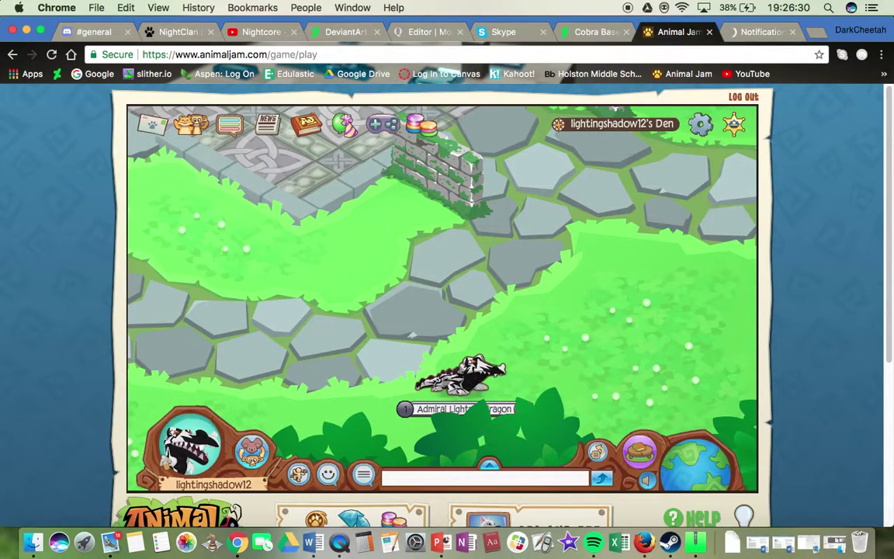
click(166, 458)
click(159, 223)
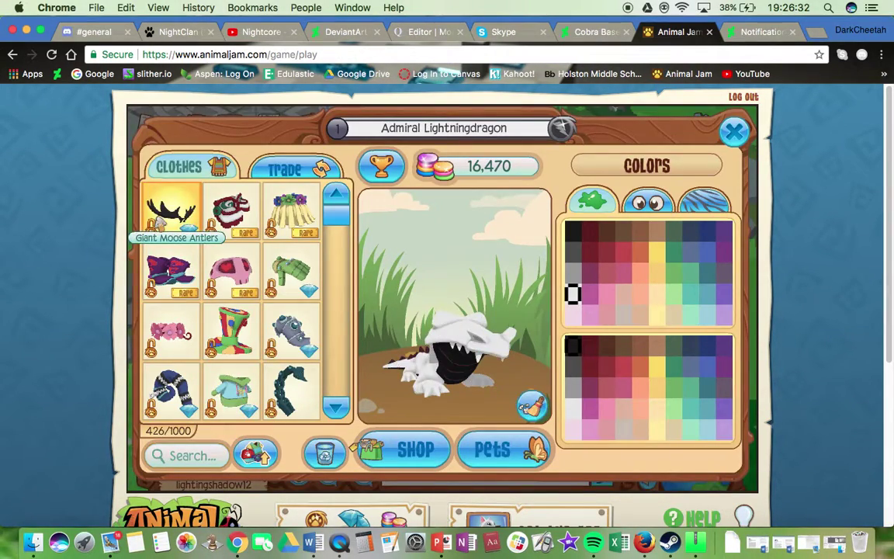
click(167, 211)
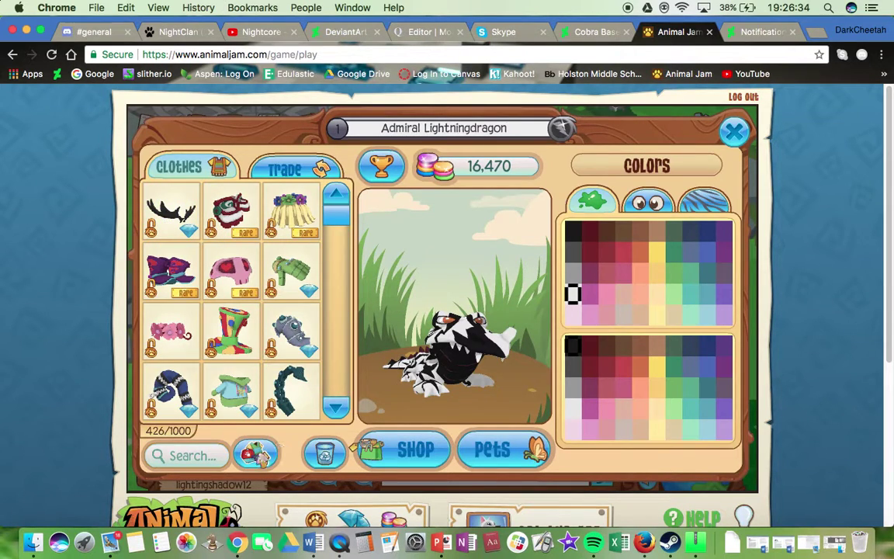
click(206, 464)
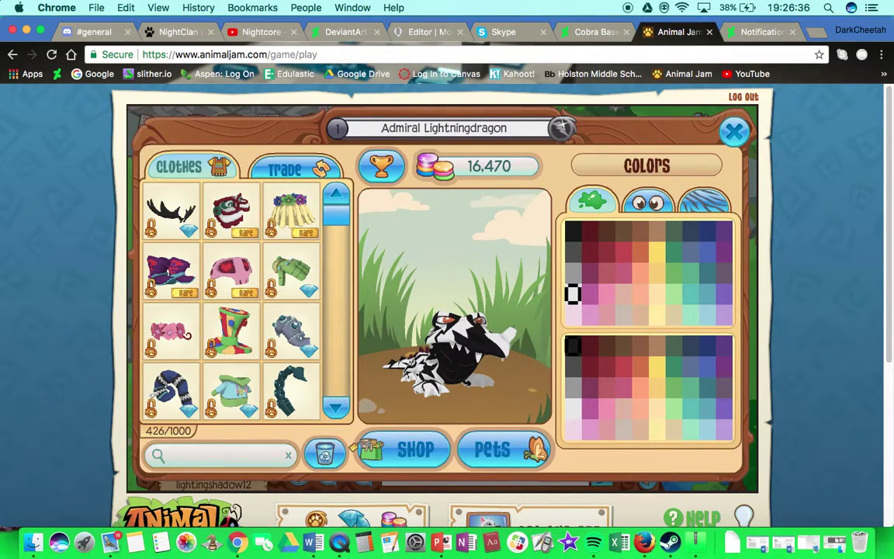
text(hoodi)
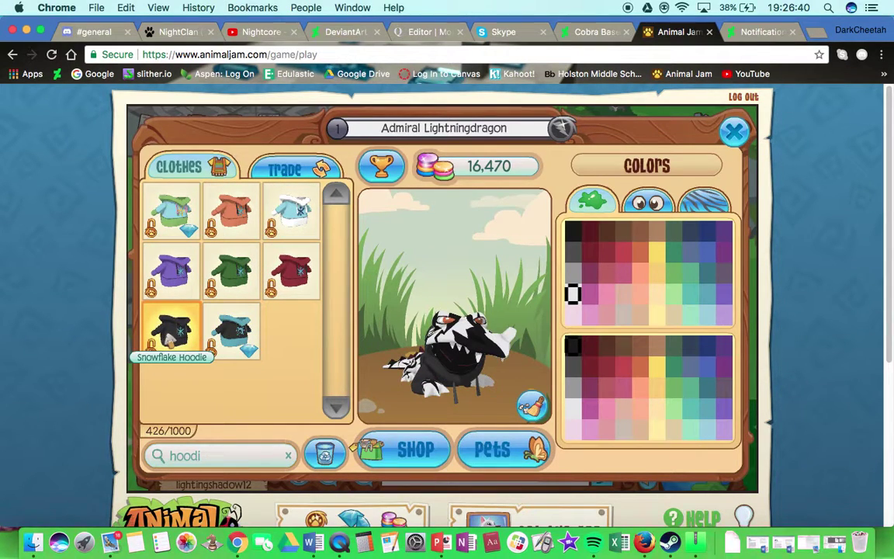
click(733, 128)
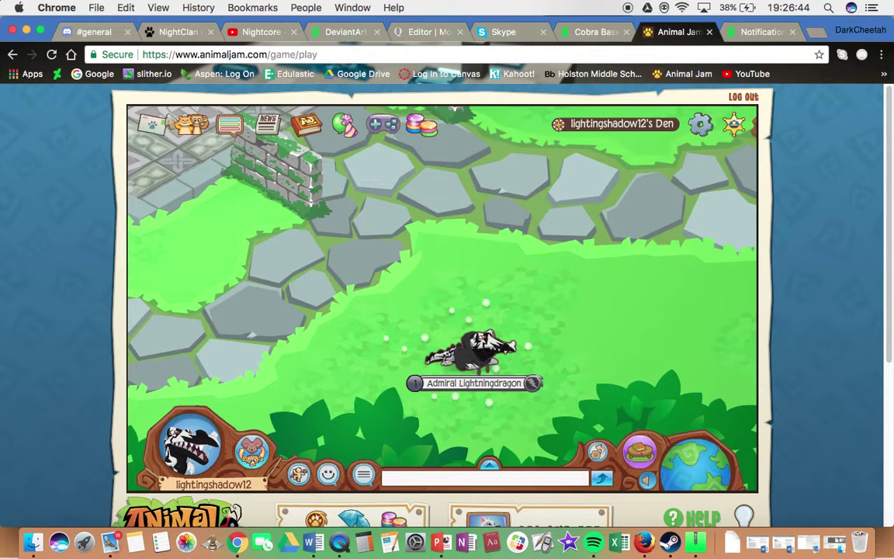
View the first online buddy's player card from the buddy list, close Animal Jam and return to the DeviantArt notifications
click(191, 124)
click(209, 202)
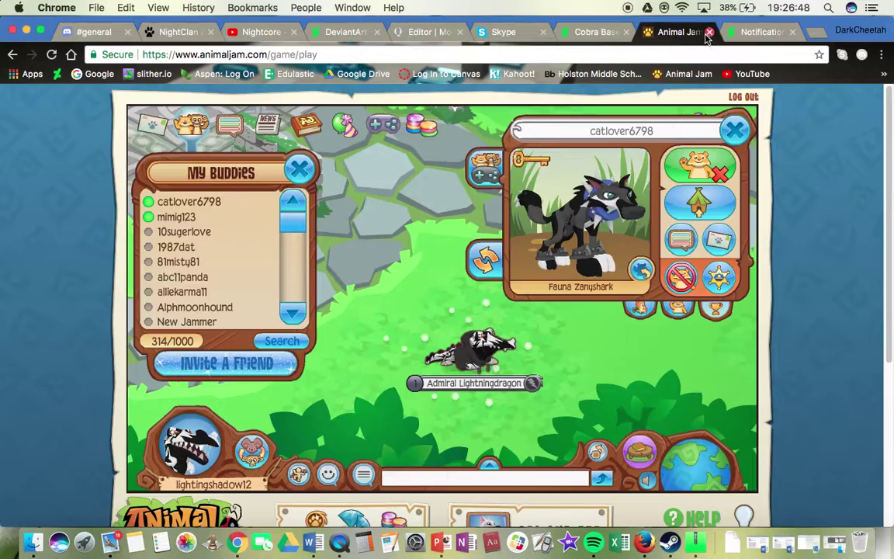
click(753, 32)
Launch Minecraft from the Games folder in Finder and return to the DeviantArt notifications in Chrome
key(ctrl+Up)
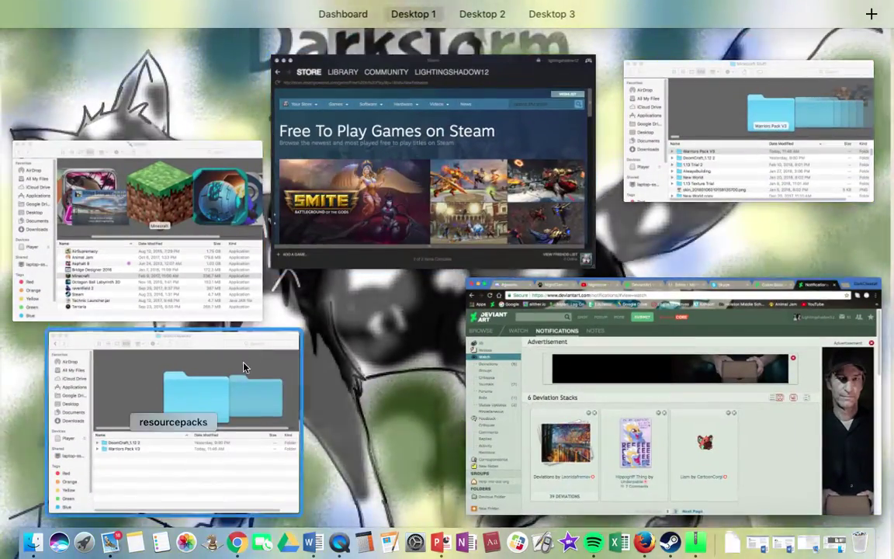
click(245, 365)
key(ctrl+Up)
click(188, 206)
click(254, 329)
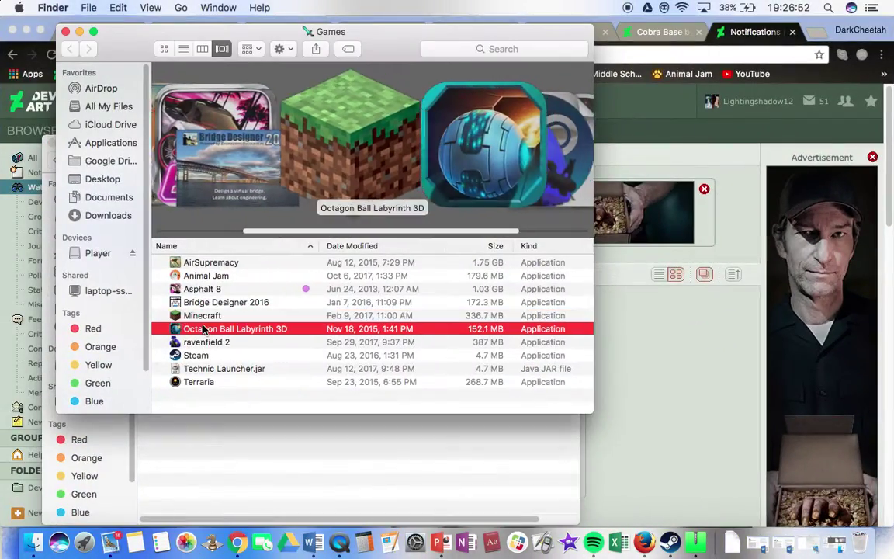
click(258, 316)
key(ctrl+Up)
click(573, 365)
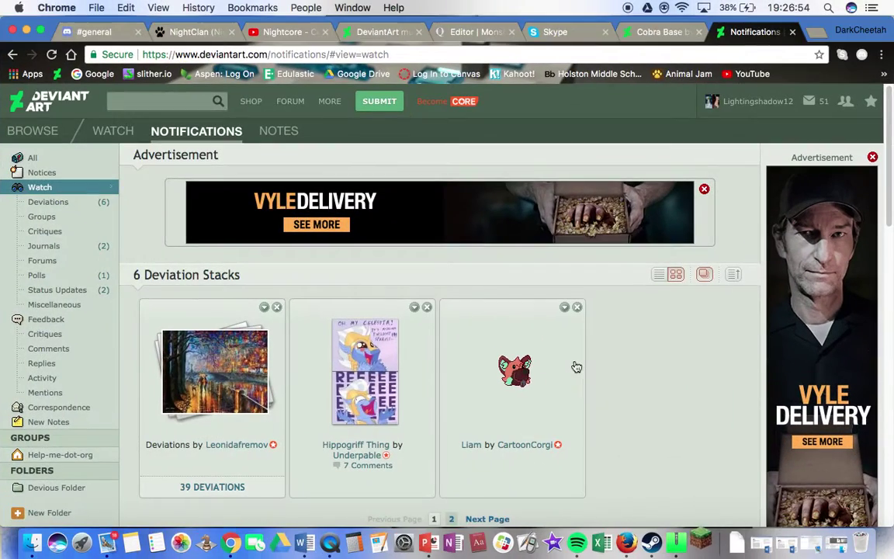
Dismiss the stack of 39 deviations and the "Liam" deviation from the Watch notifications
scroll(514, 380, down, 1)
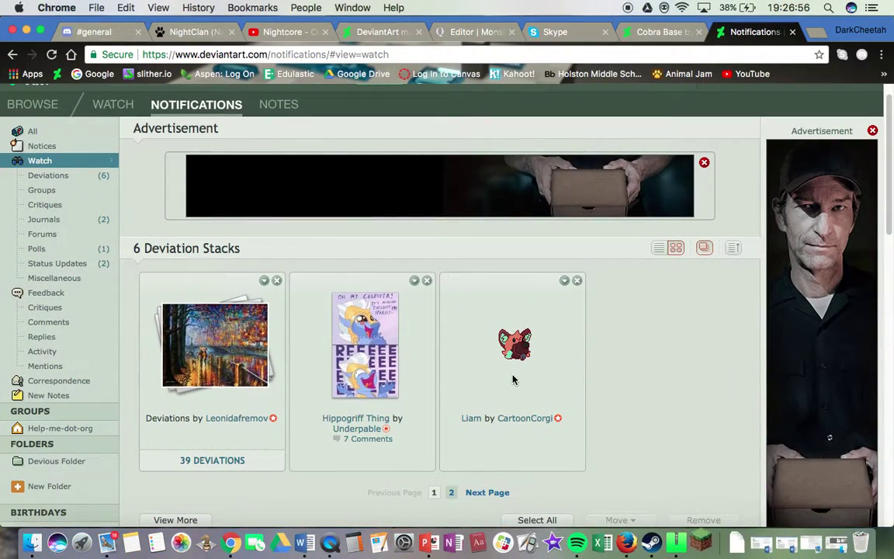
click(274, 284)
click(276, 282)
click(245, 331)
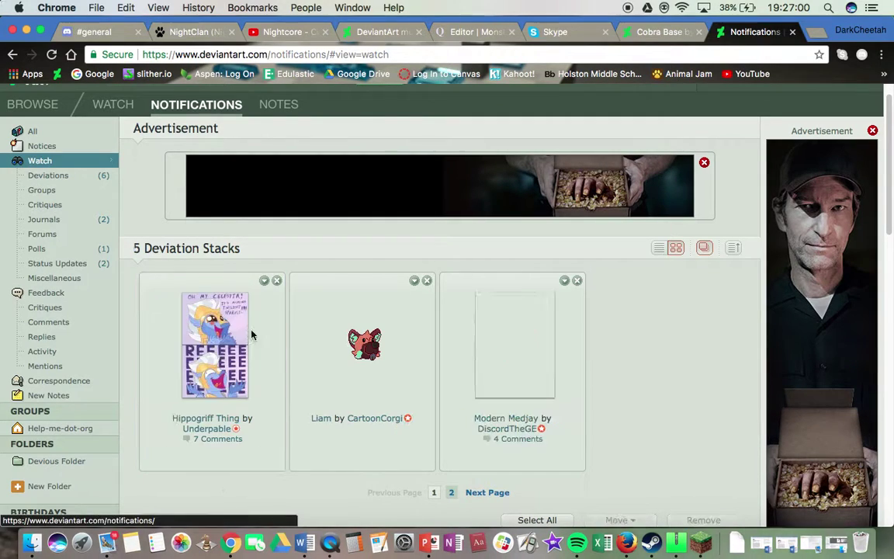
click(427, 281)
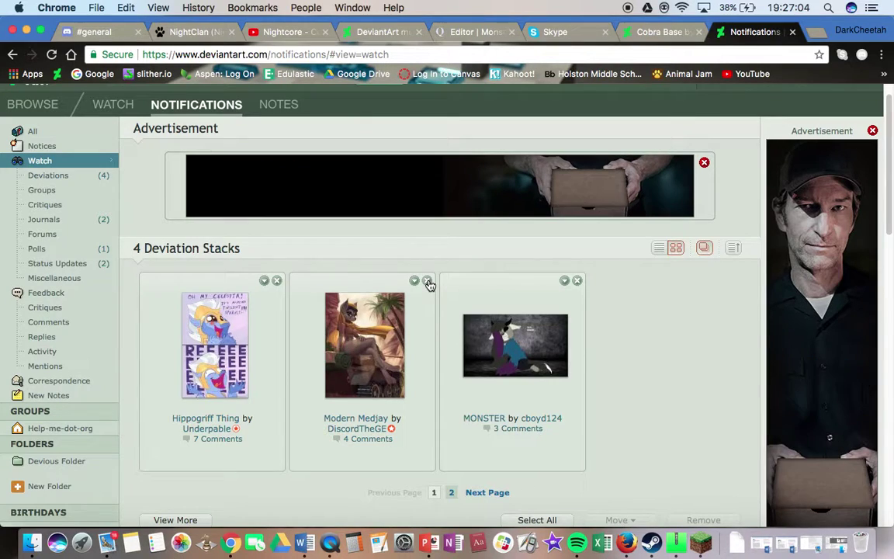
scroll(395, 427, down, 1)
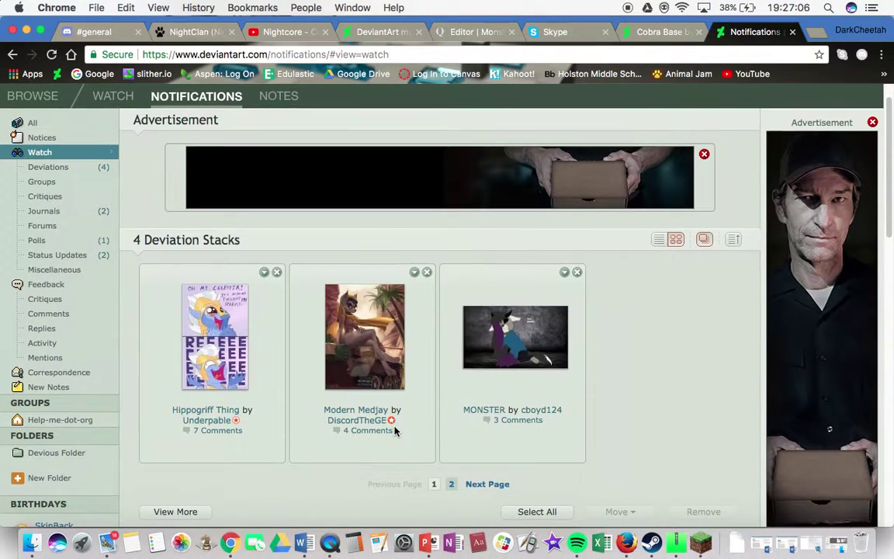
Go to the next page of watched deviations, open the two-deviation stack, view "Im a Pan" and remove it from notifications
click(453, 484)
click(233, 345)
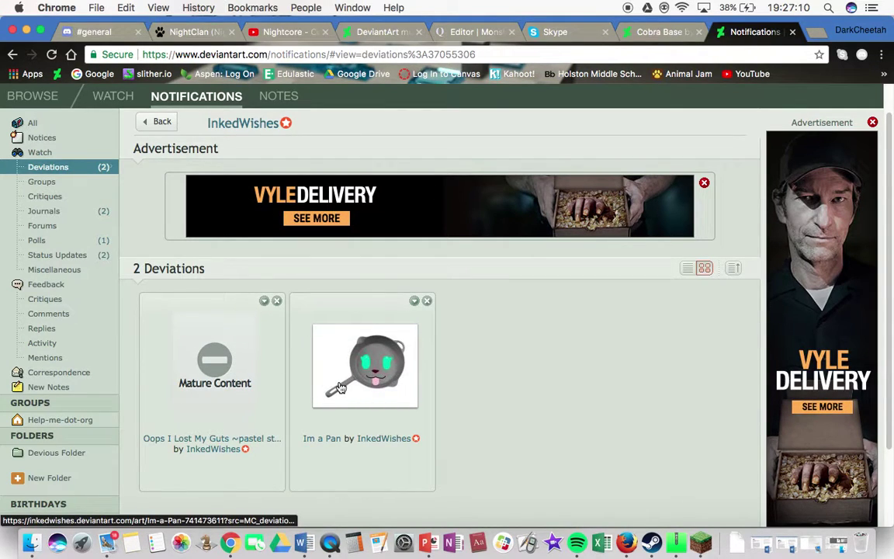
click(340, 390)
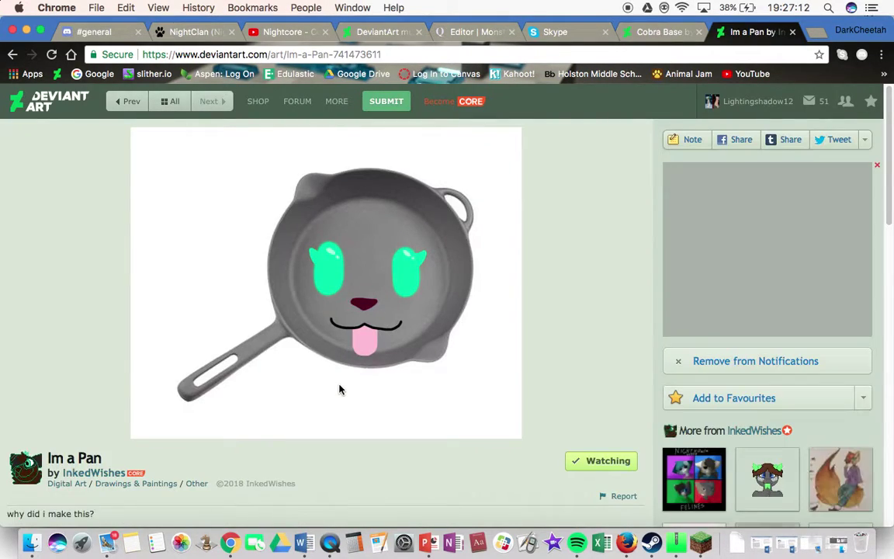
scroll(339, 389, down, 1)
scroll(339, 390, down, 2)
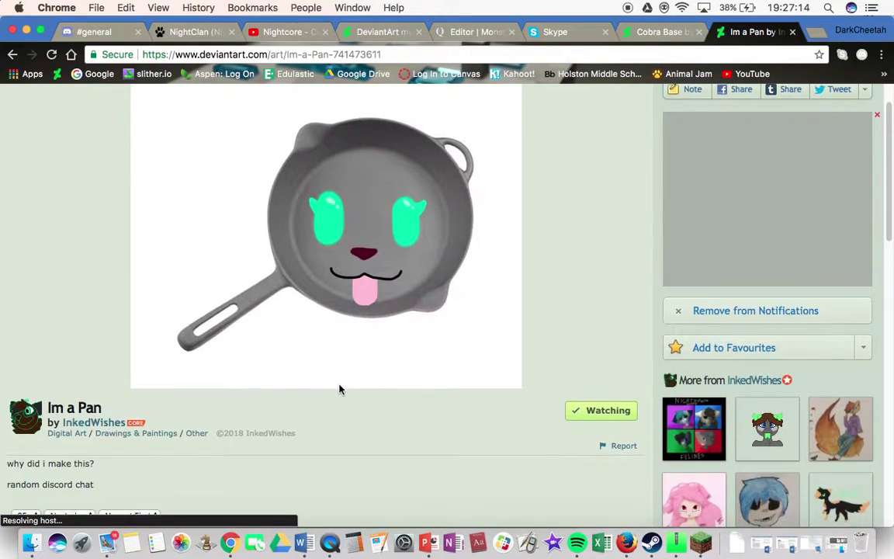
scroll(612, 385, down, 8)
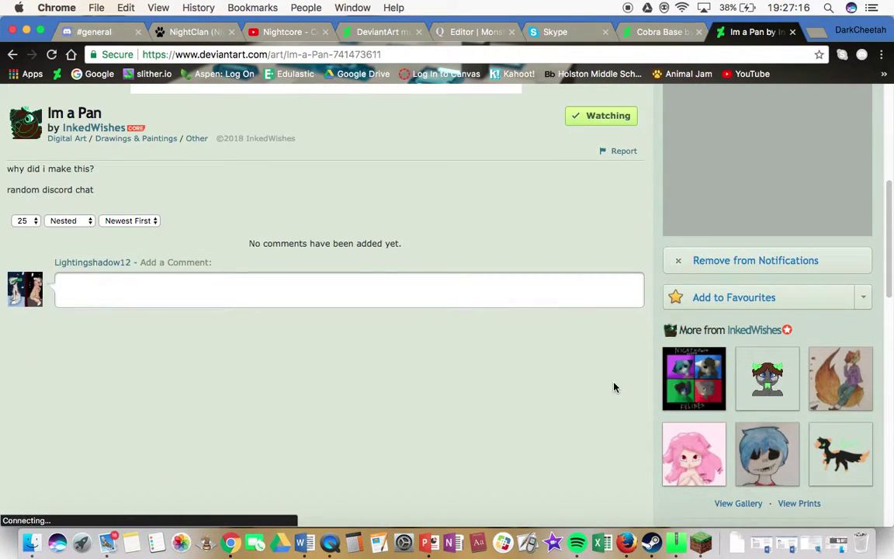
scroll(614, 387, up, 3)
scroll(614, 387, down, 2)
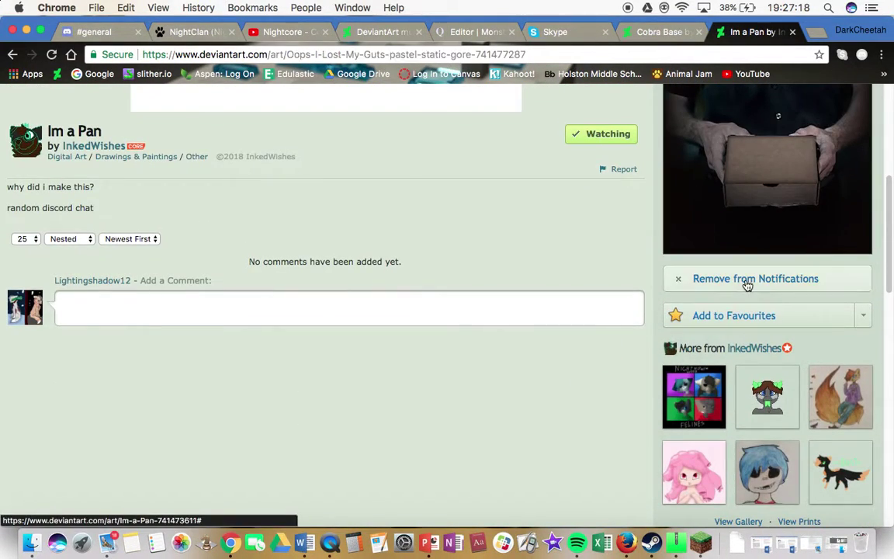
click(747, 283)
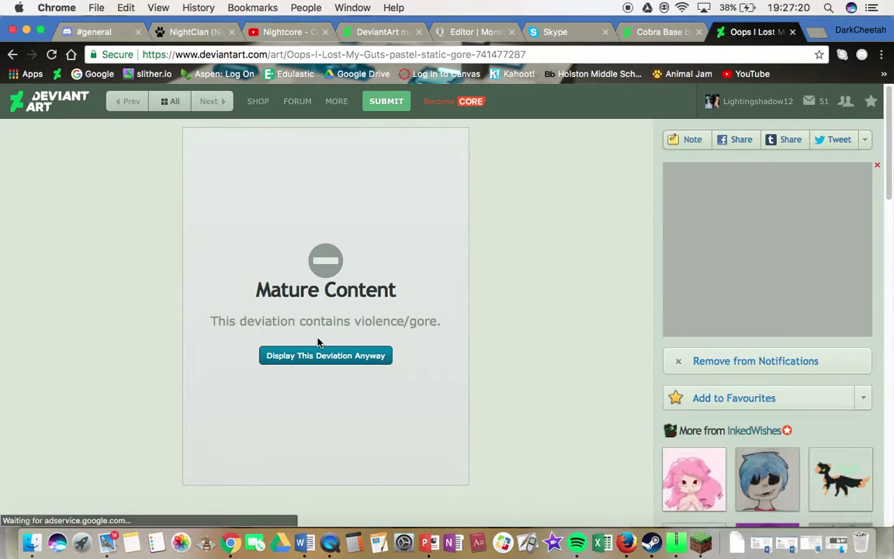
Reveal the mature deviation "Oops I Lost My Guts ~pastel static gore~" and remove it from notifications
click(324, 355)
scroll(334, 348, down, 1)
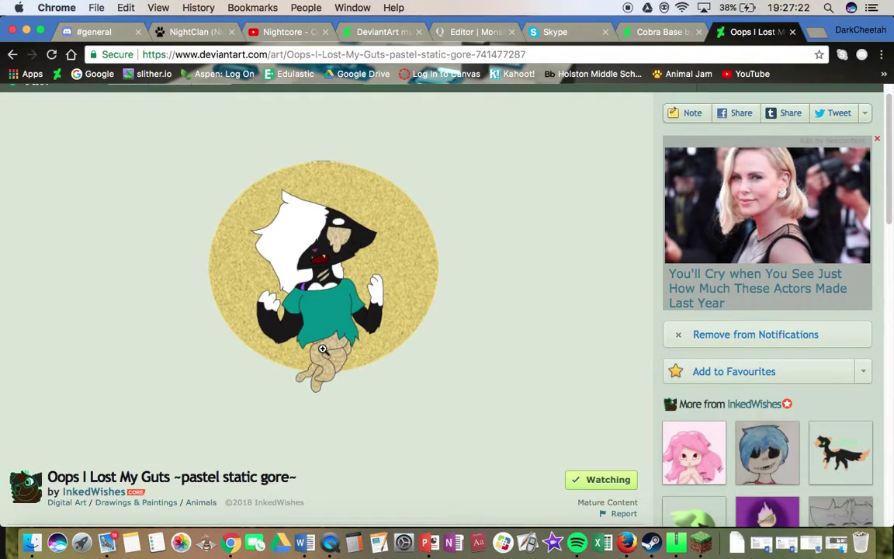
click(726, 334)
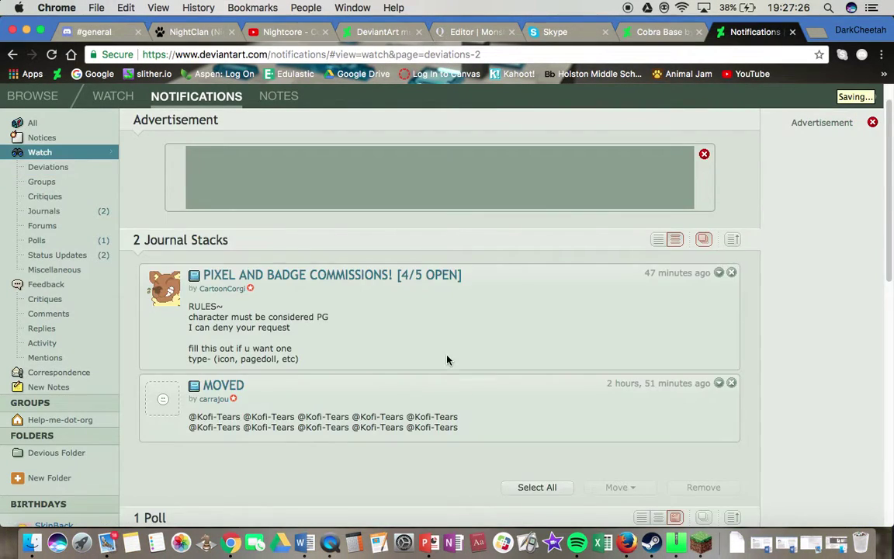
Dismiss the "PIXEL AND BADGE COMMISSIONS!" and "MOVED" journal stacks from the Watch notifications
scroll(449, 359, down, 3)
click(731, 353)
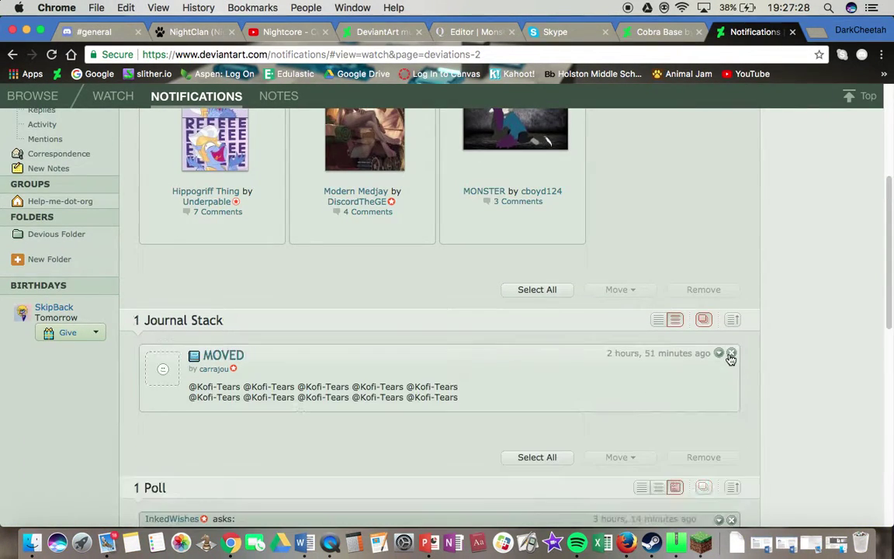
click(730, 357)
Vote "ye" in the pastel static gore poll and dismiss the poll and both status update stacks
scroll(703, 398, down, 4)
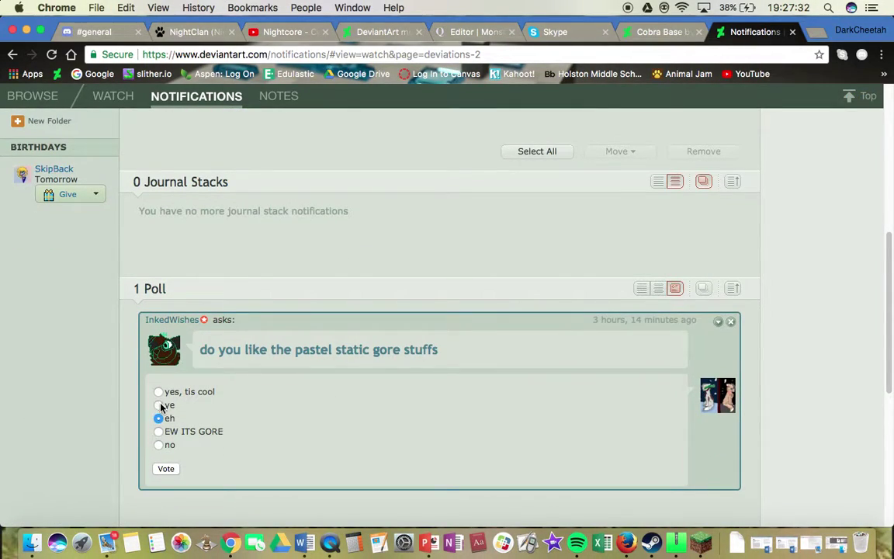
click(167, 472)
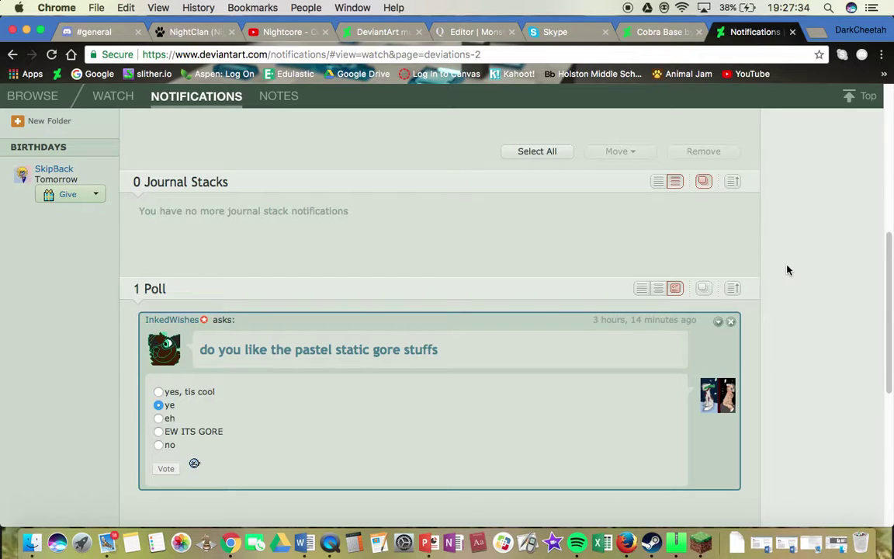
click(730, 324)
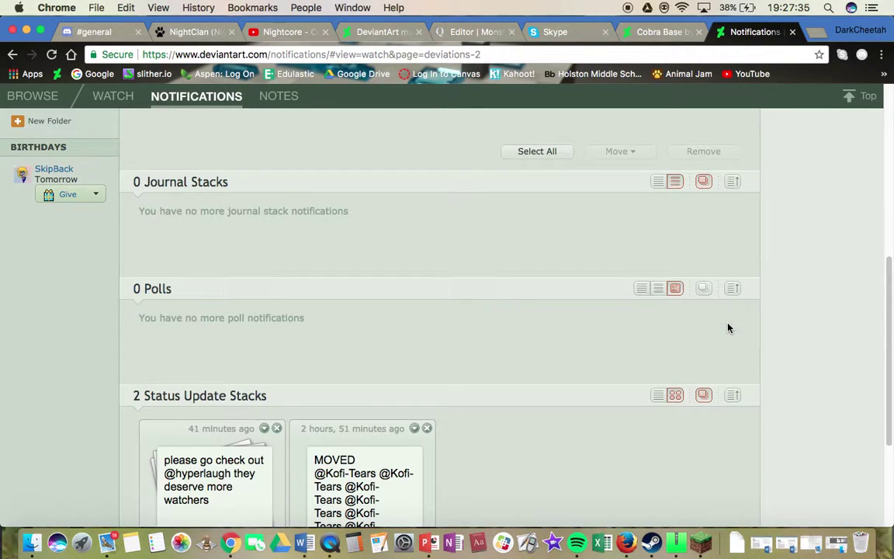
click(277, 430)
click(277, 430)
View the "Hippogriff Thing" deviation and remove it from notifications
scroll(277, 432, up, 5)
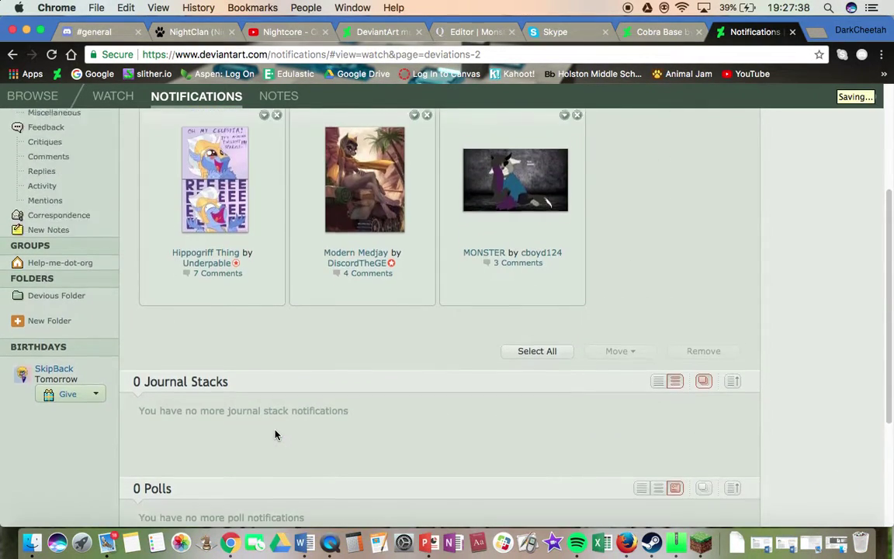
click(211, 268)
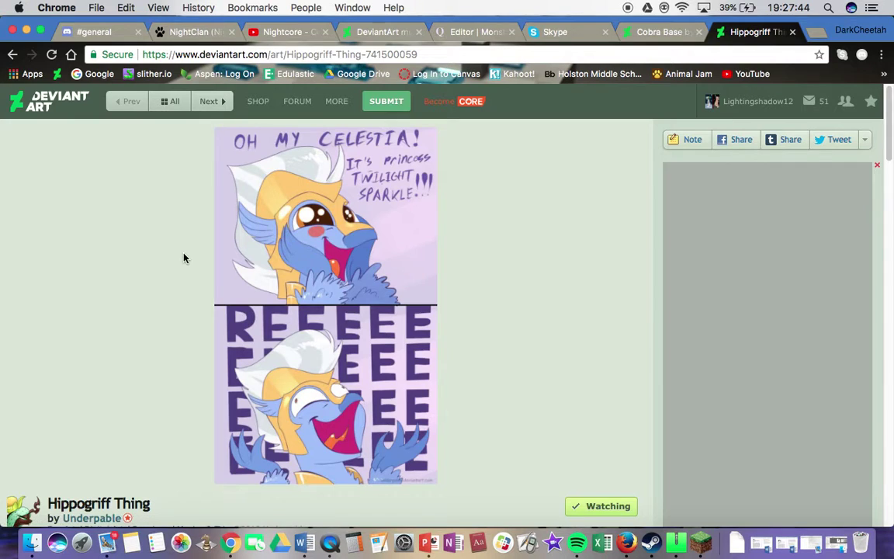
scroll(184, 258, down, 1)
scroll(184, 257, down, 5)
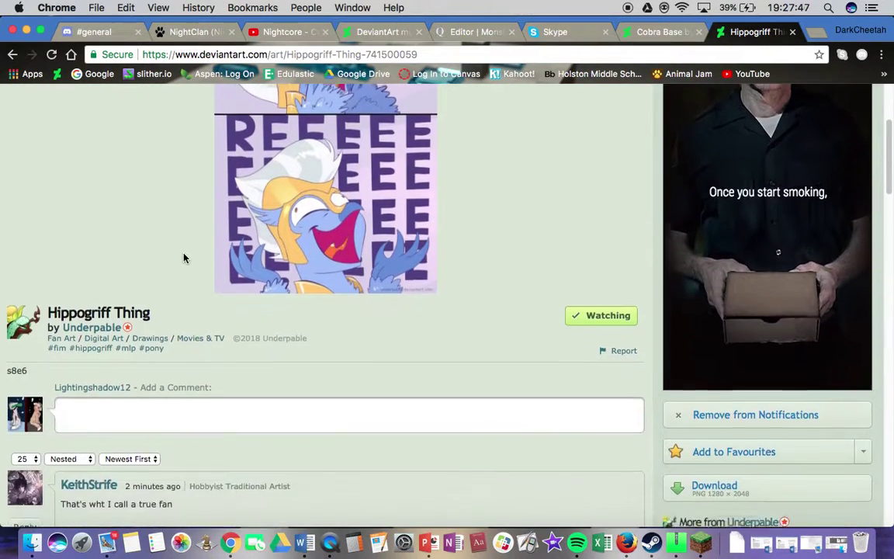
click(712, 408)
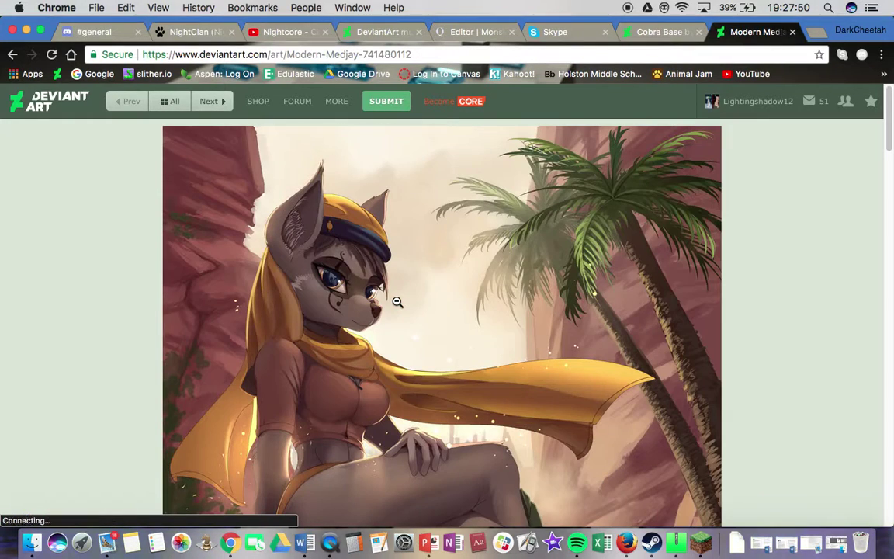
Look through the "Modern Medjay" deviation and remove it from notifications
click(396, 301)
scroll(396, 301, down, 3)
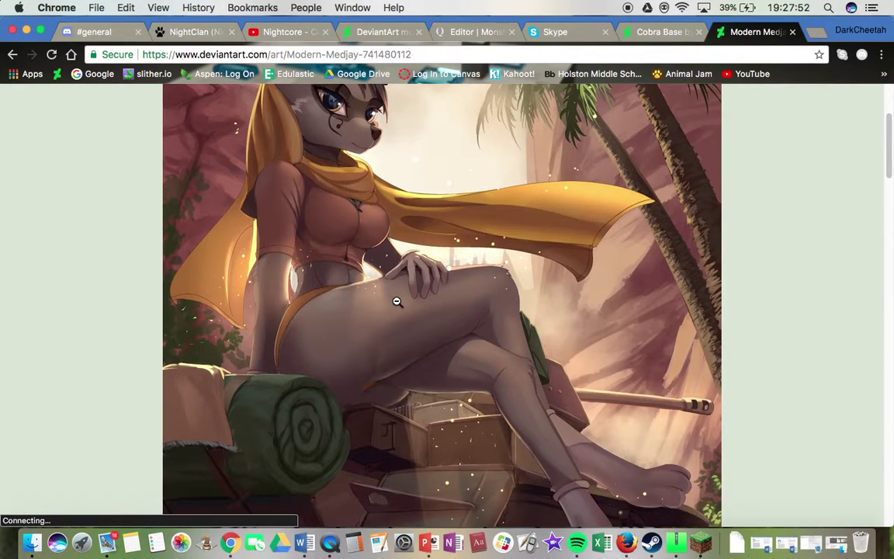
scroll(397, 301, down, 15)
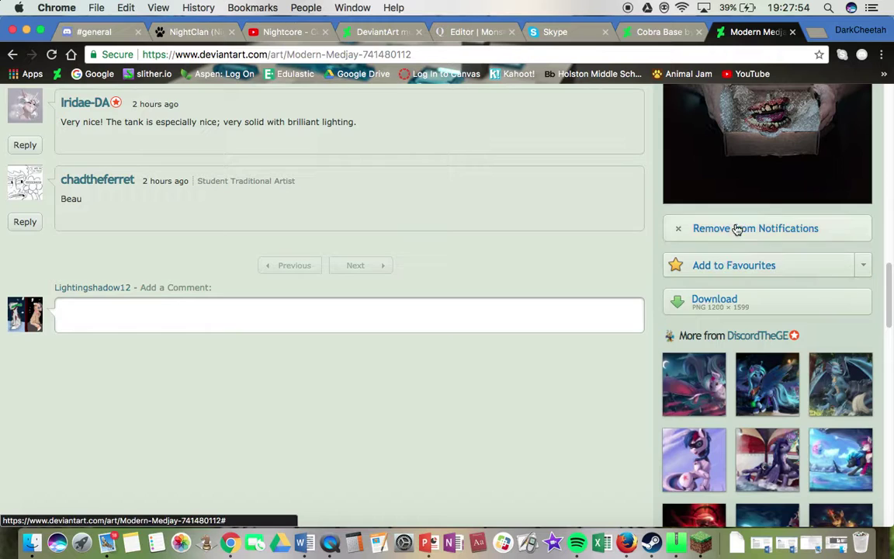
click(732, 231)
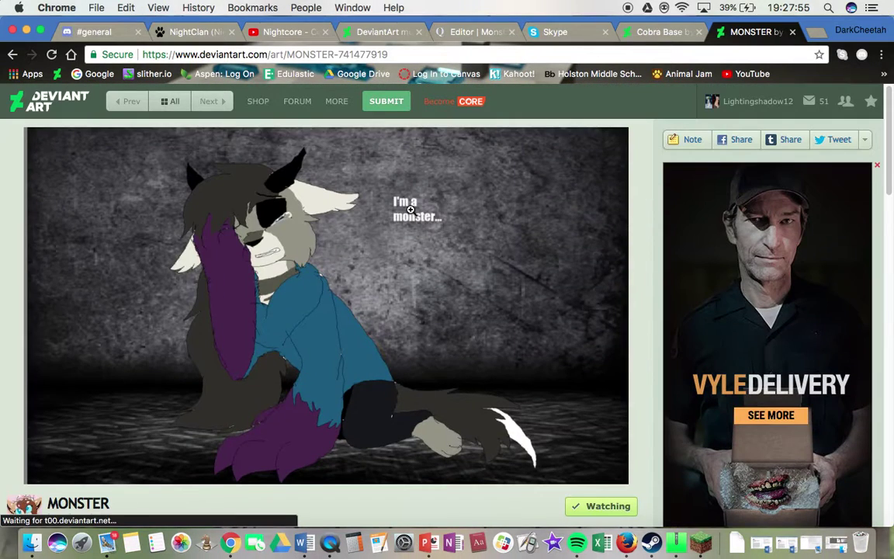
Read the comments on the "MONSTER" deviation and reply "EHHH I SANG THAT WHILE RECORDING" to the last one in the thread
click(486, 288)
scroll(486, 288, down, 5)
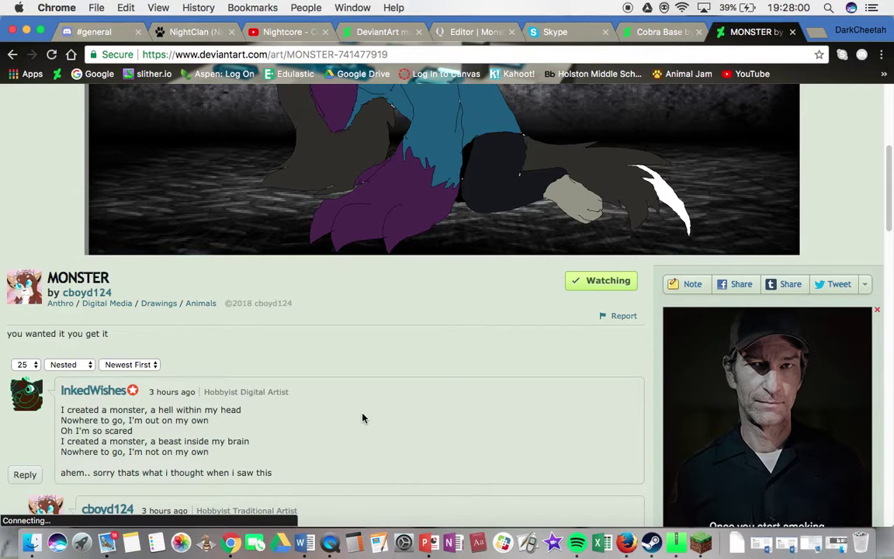
scroll(362, 418, down, 4)
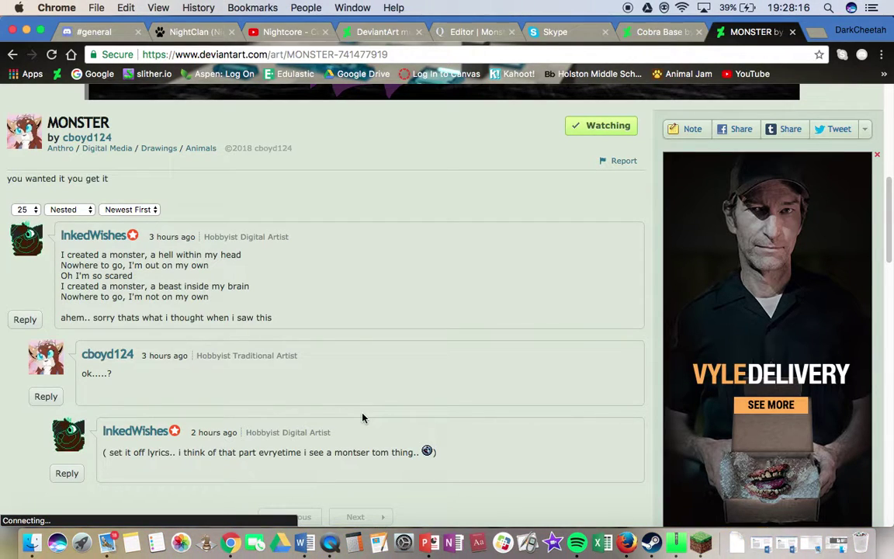
scroll(362, 418, down, 1)
scroll(361, 418, down, 2)
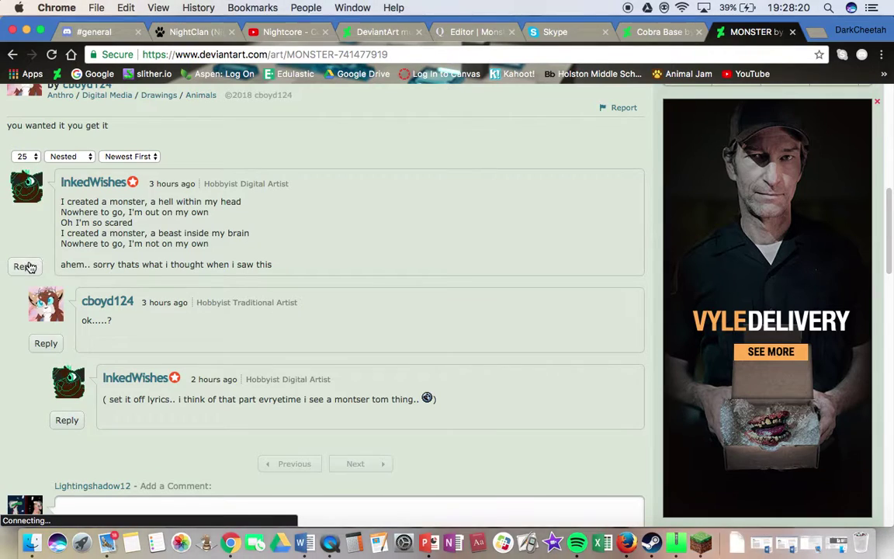
click(68, 422)
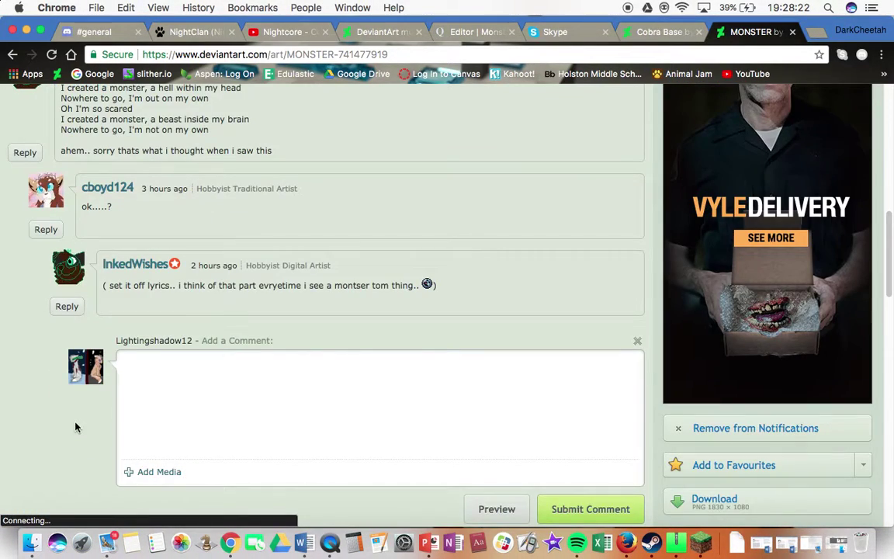
text(EHHH I SANG THAT WHILE RECORDING)
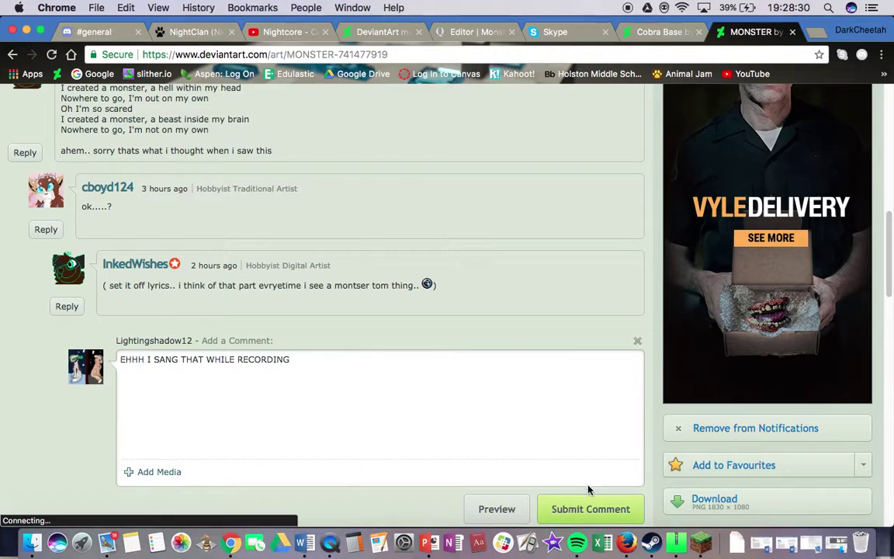
click(582, 509)
Post the comment "THIS IS. THIS IS GLORY IN IT'S FINEST" on "MONSTER" and add the deviation to favourites
scroll(347, 338, up, 3)
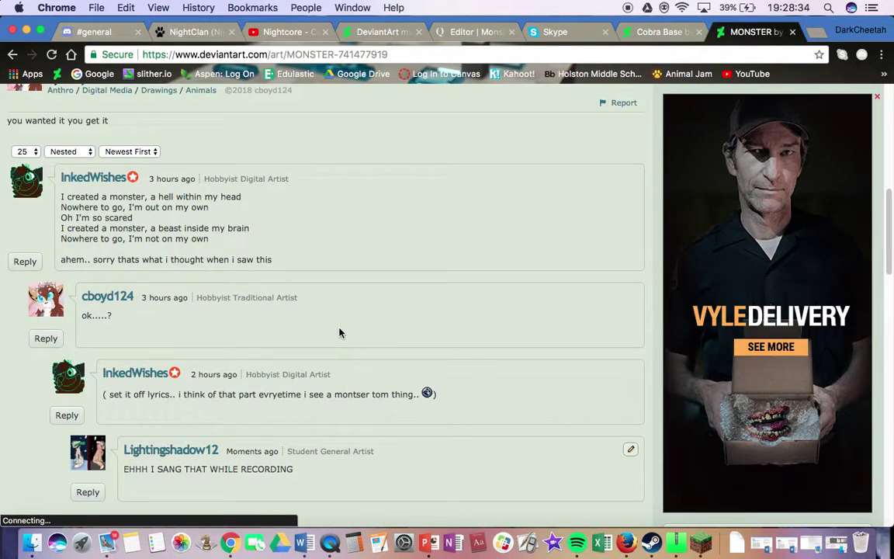
scroll(340, 333, up, 6)
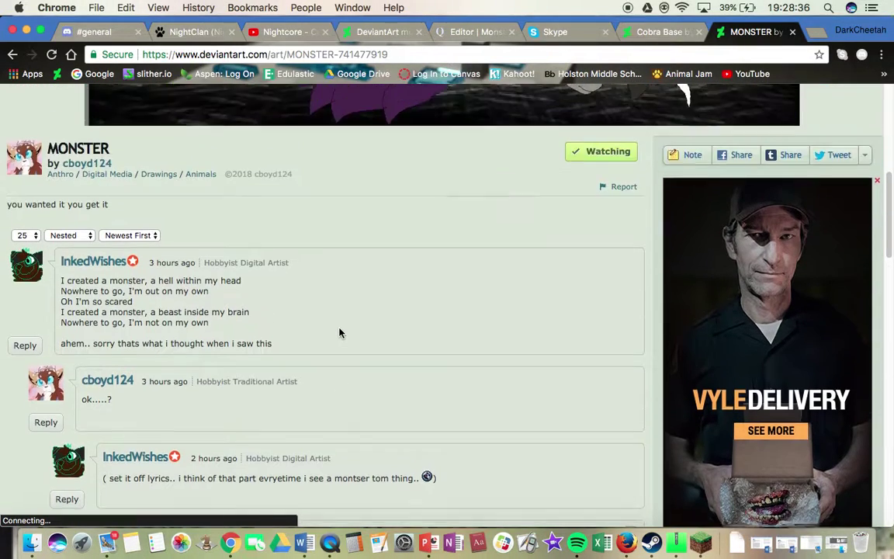
scroll(339, 333, up, 6)
scroll(340, 328, down, 15)
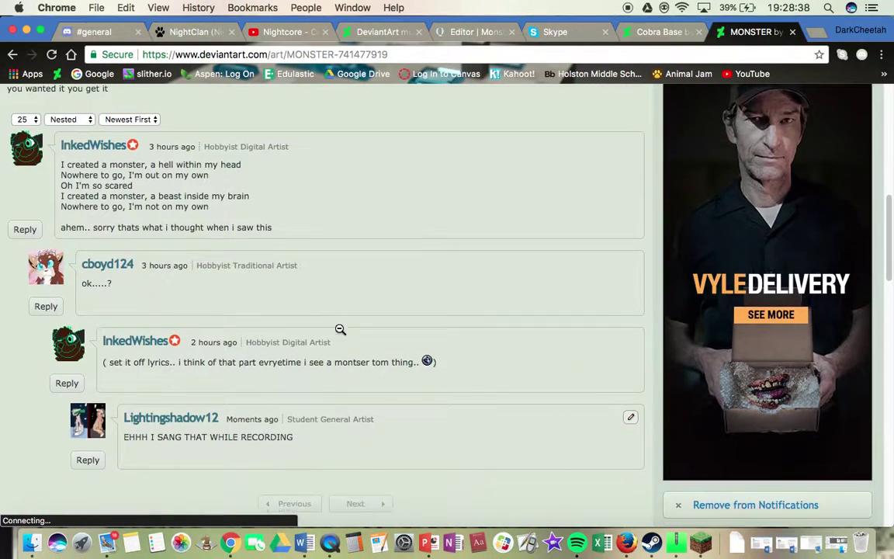
click(247, 417)
text(THU)
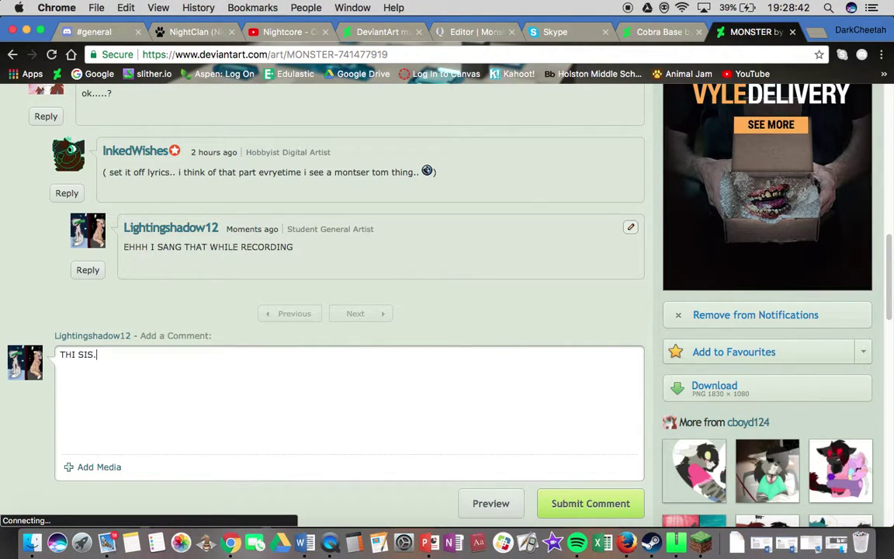
text(S IS. THIS IS GLORY IN I)
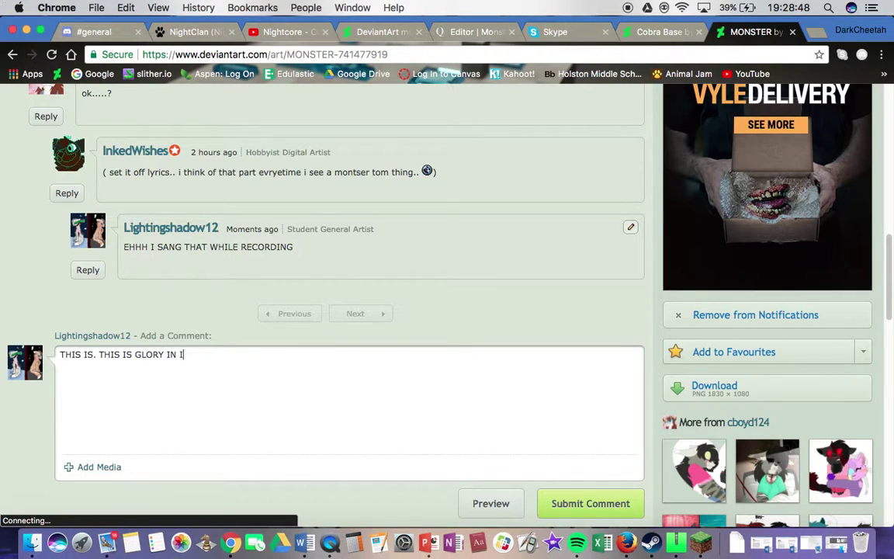
text(T'S FINEST)
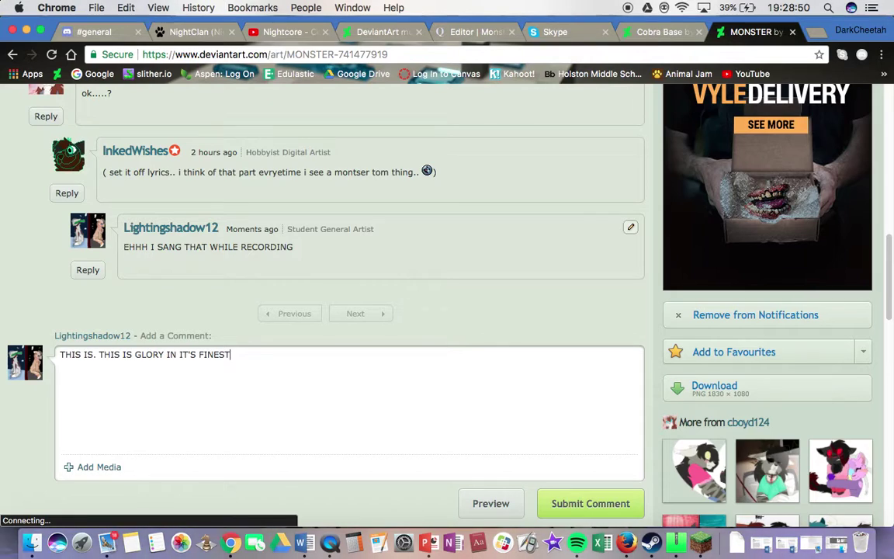
click(613, 504)
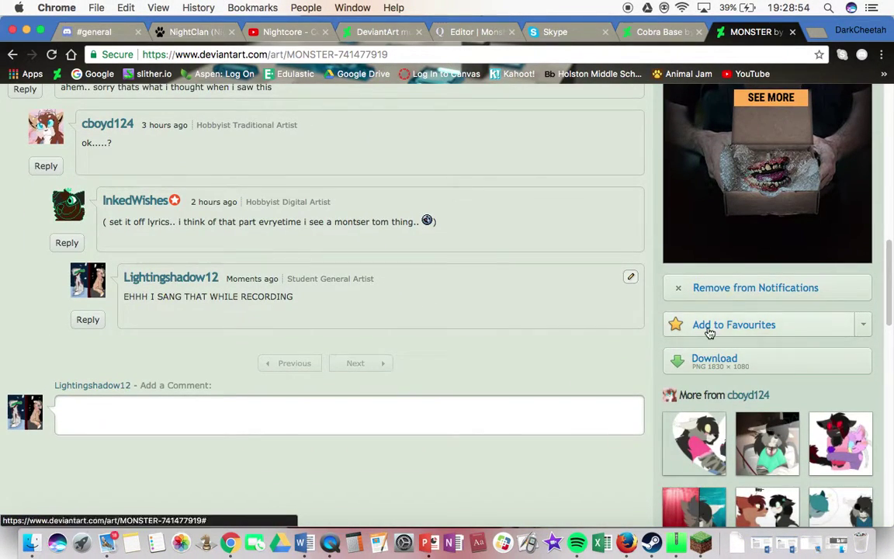
click(708, 329)
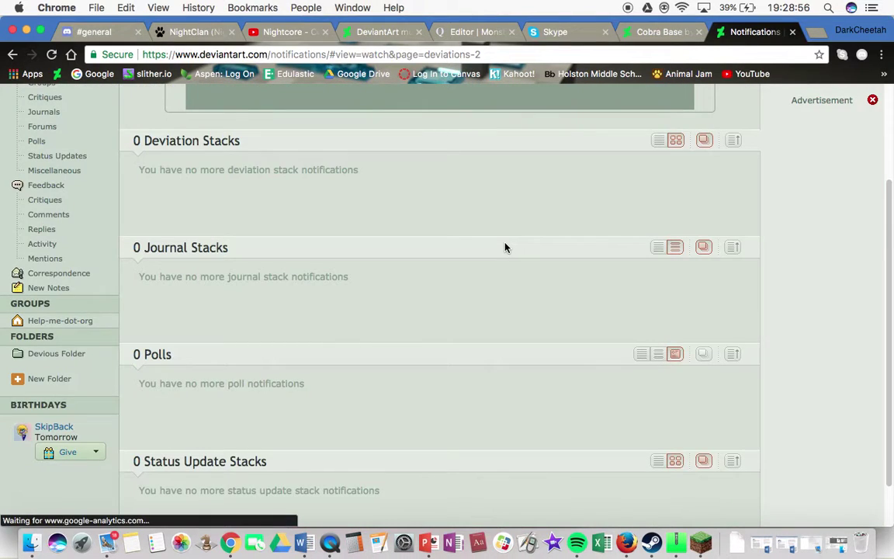
View the account's own DeviantArt profile page and return to the cobra drawing in DeviantArt muro
scroll(504, 248, up, 3)
mouse_move(815, 116)
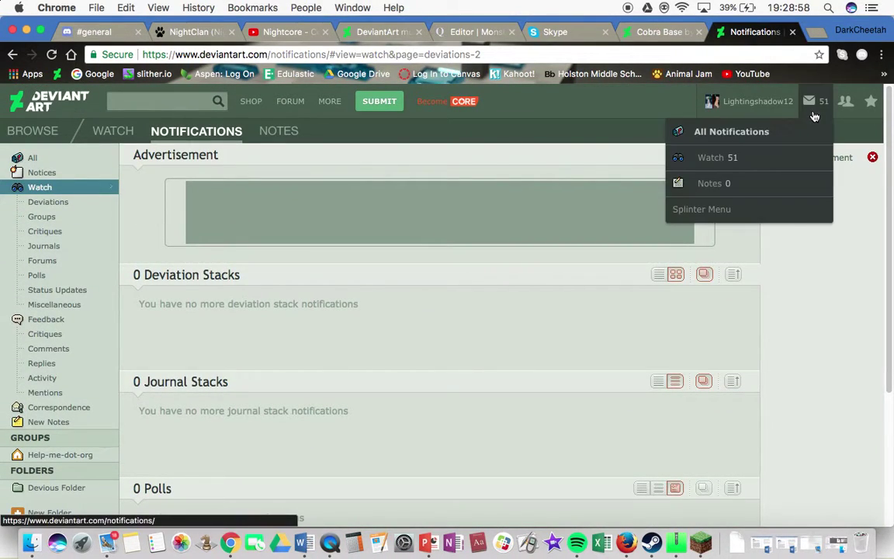
mouse_move(746, 102)
click(719, 134)
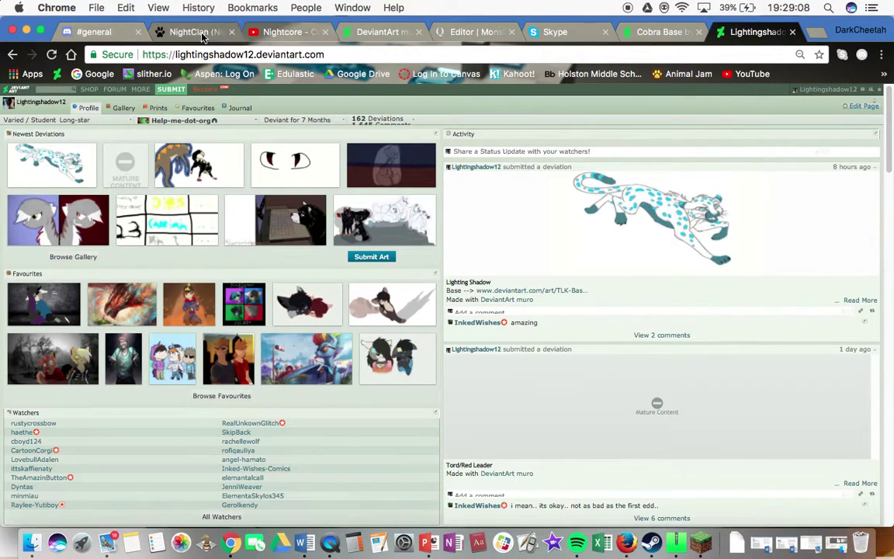
click(377, 32)
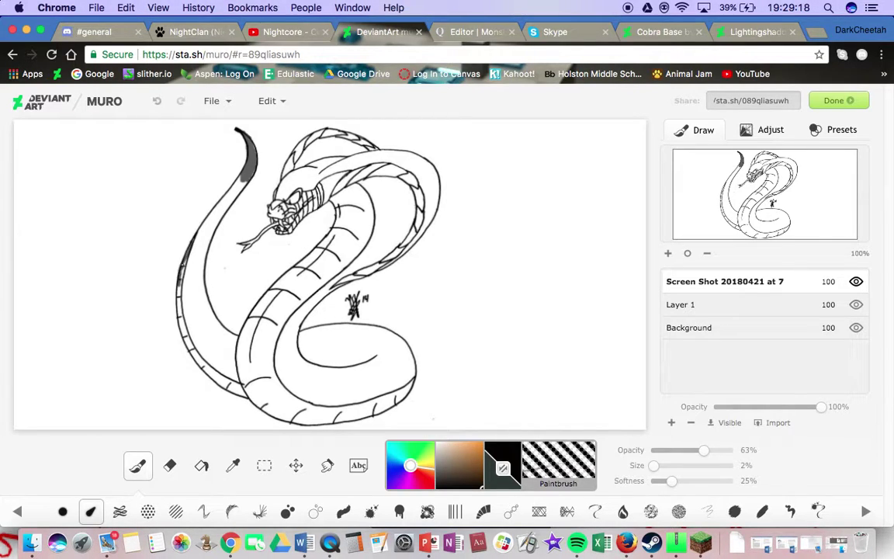
Shade the belly scales along the cobra's lower tail dark grey with the Paintbrush at 63% opacity
mouse_move(184, 268)
mouse_down()
mouse_move(182, 331)
mouse_move(200, 365)
mouse_move(178, 304)
mouse_move(204, 370)
mouse_move(187, 341)
mouse_up()
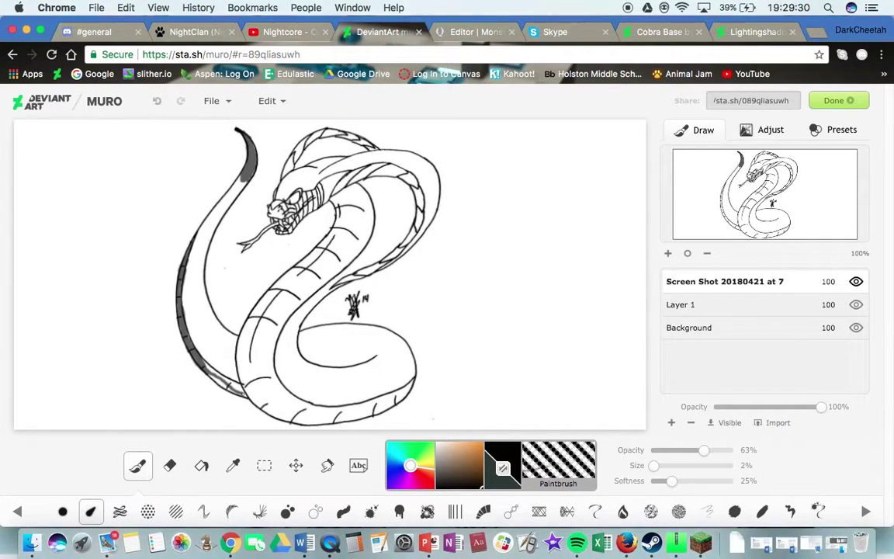
drag(205, 376, 234, 391)
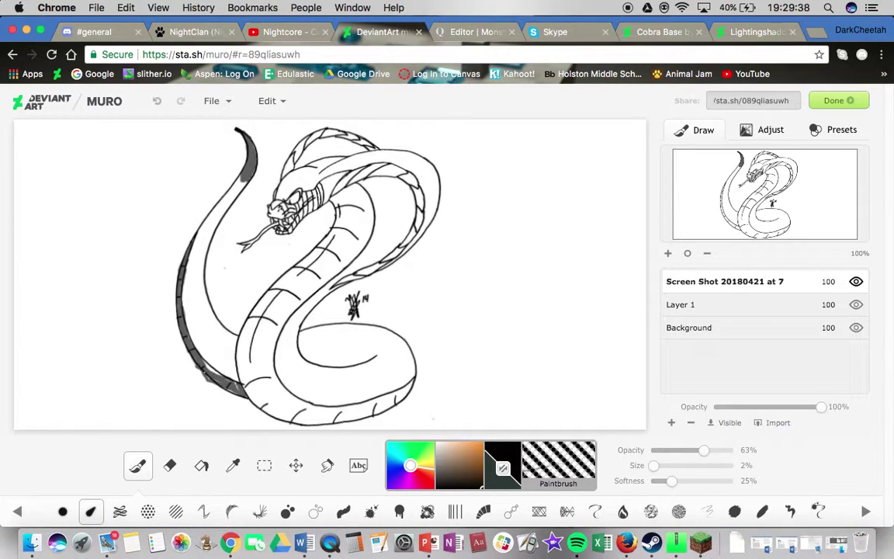
drag(182, 326, 190, 332)
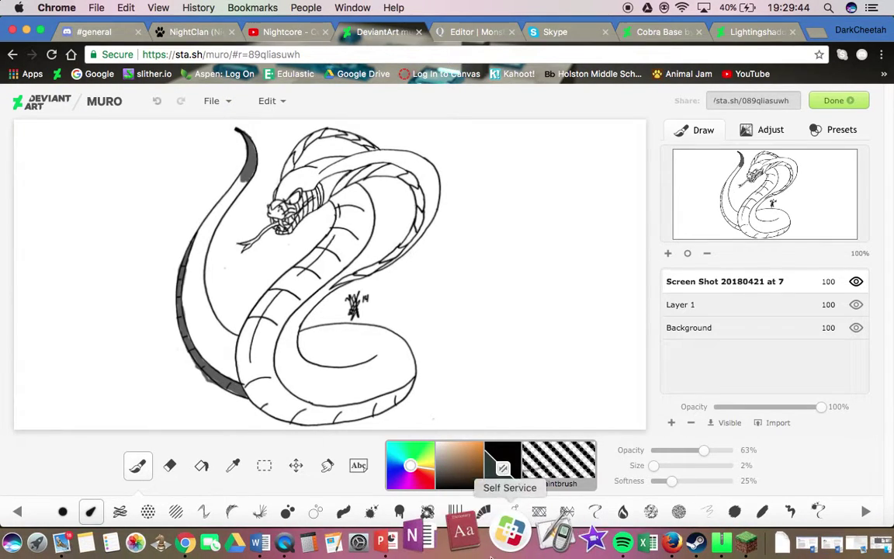
Try to put a voice request to Siri and dismiss the assistant
click(480, 527)
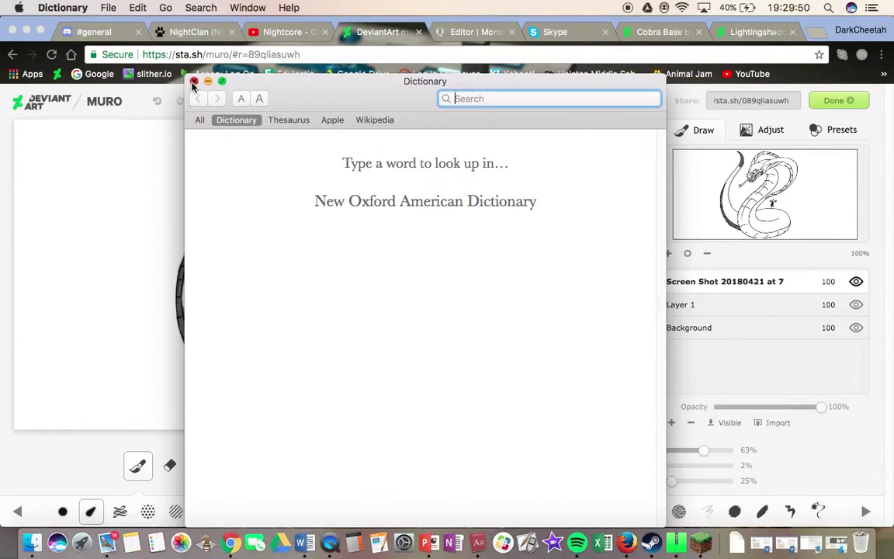
click(193, 82)
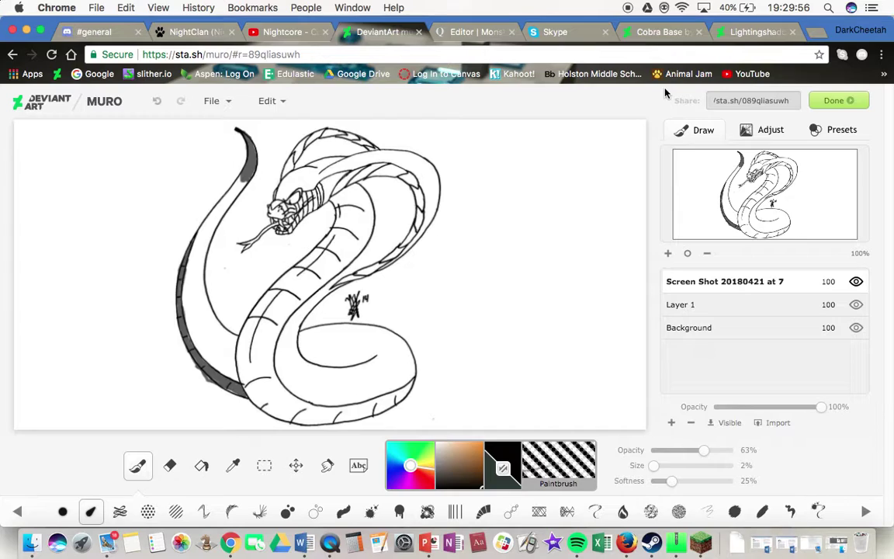
key(fn)
key(fn)
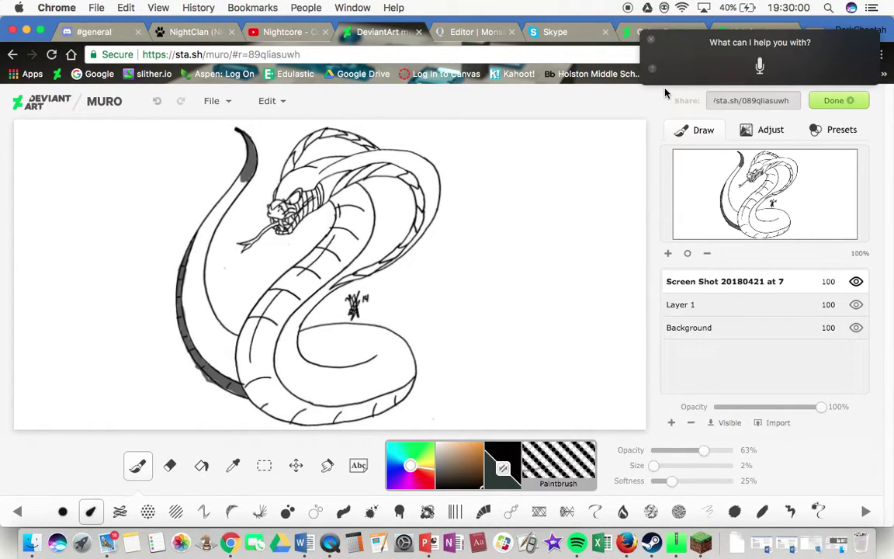
click(761, 67)
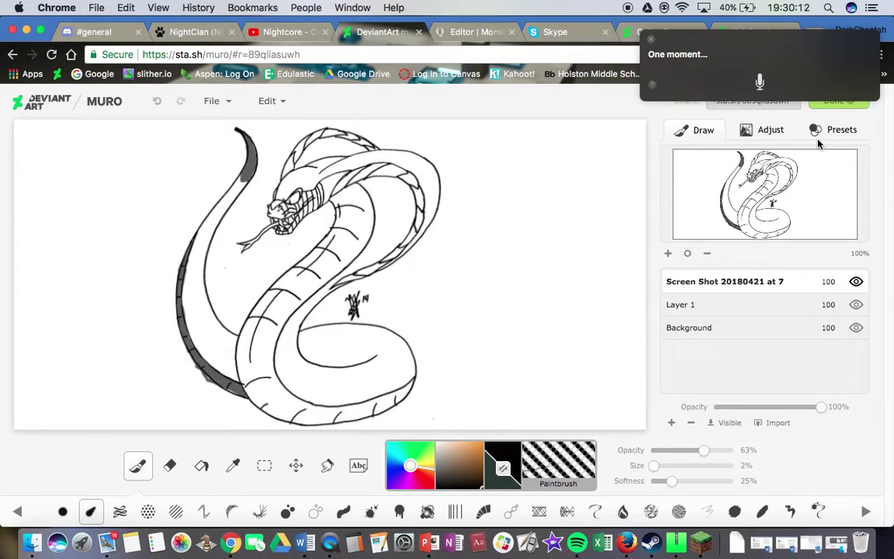
click(650, 39)
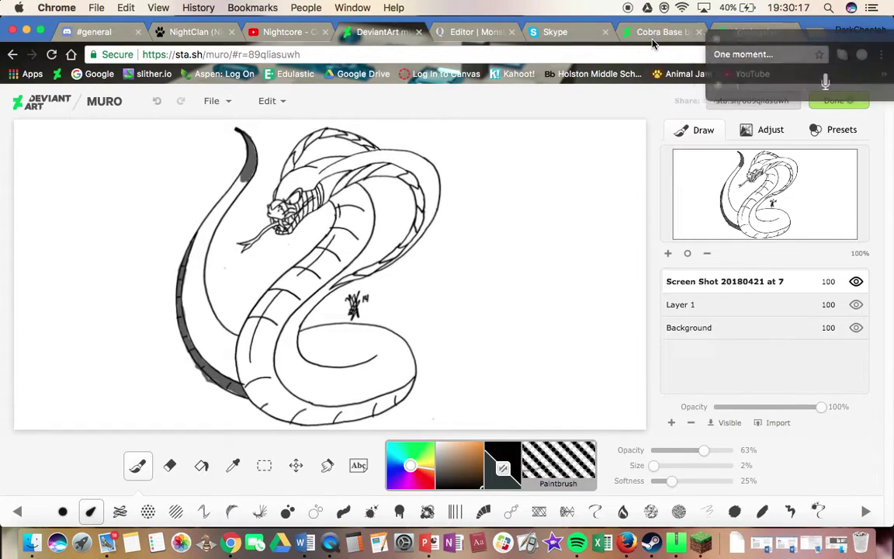
click(852, 7)
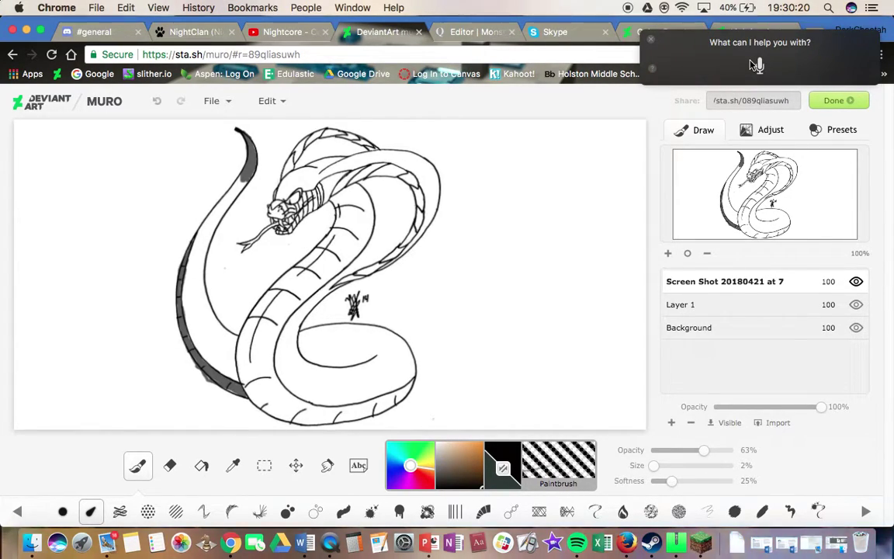
click(650, 43)
Look up "english" in the Dictionary app and return to the cobra drawing in Chrome
click(487, 548)
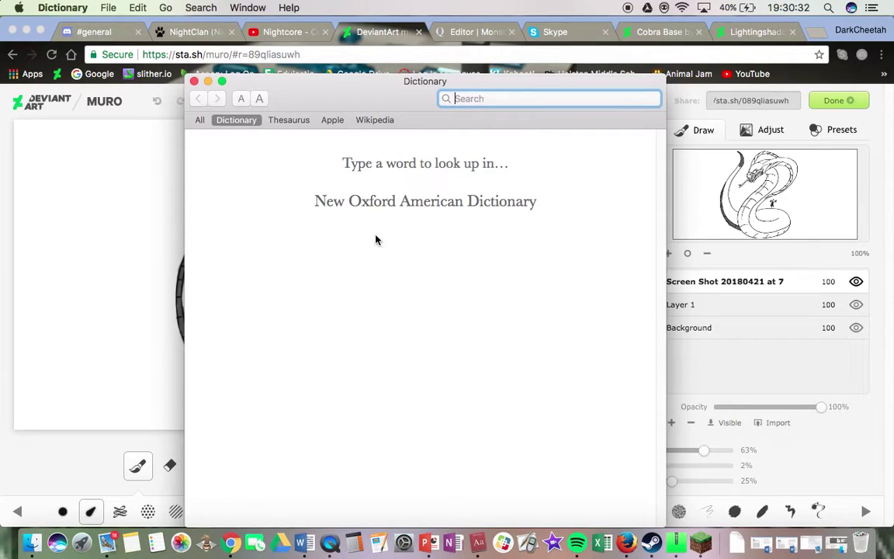
text(en)
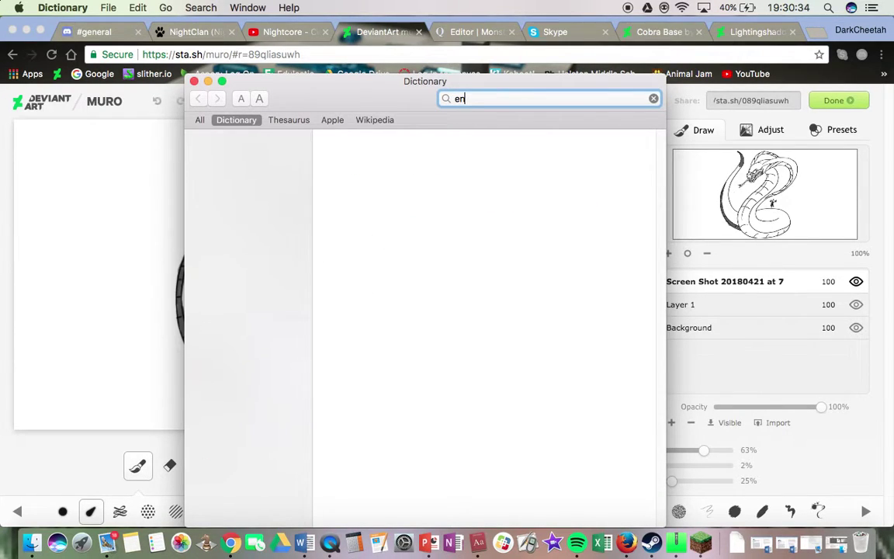
text(glish)
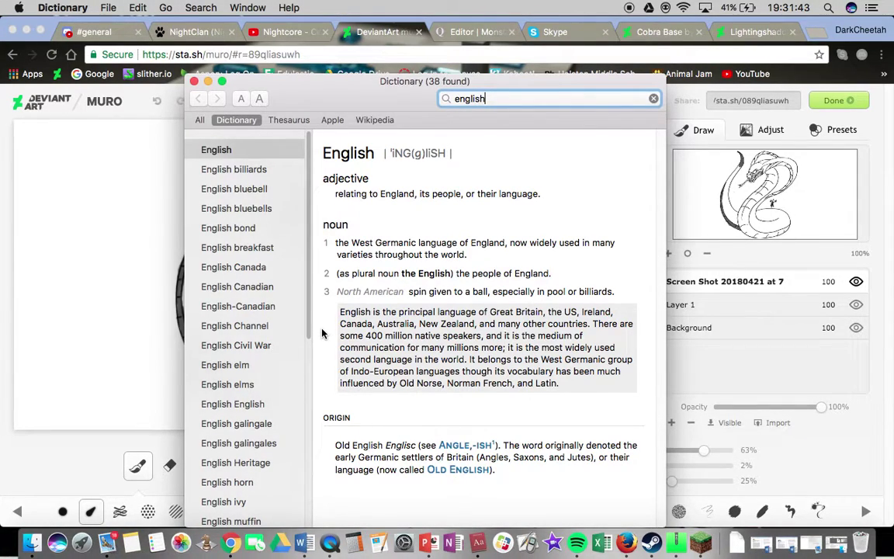
click(166, 100)
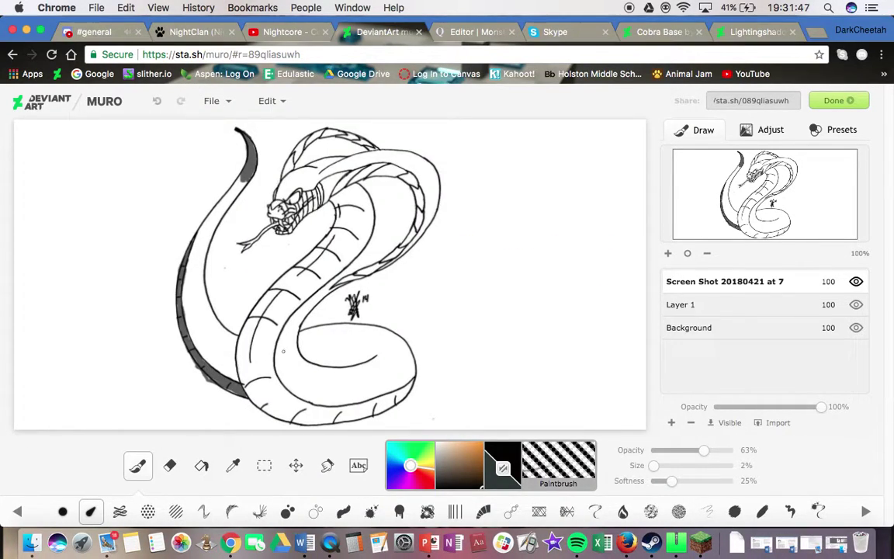
Switch to the Eraser and set its size to 6%
click(170, 465)
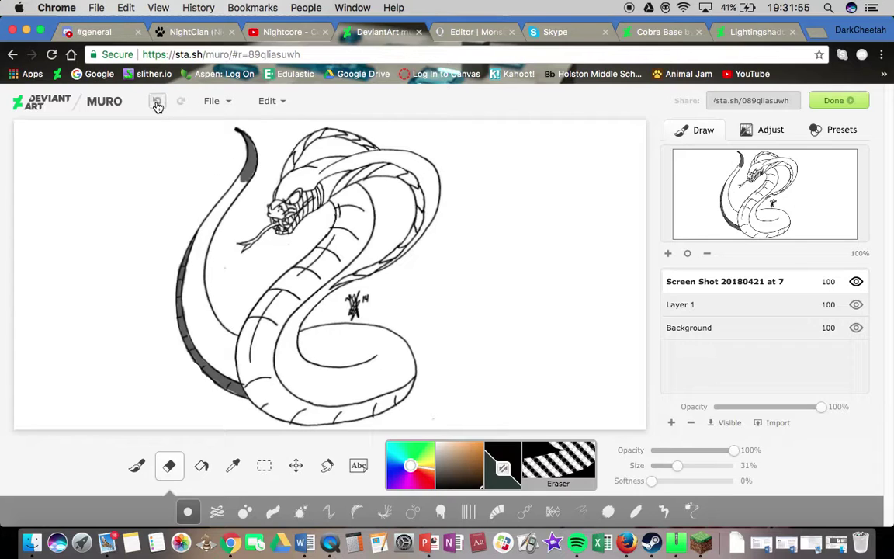
drag(672, 467, 658, 468)
Read the new Discord messages in #general and #plot-idea and return to the cobra drawing in DeviantArt muro
click(91, 31)
scroll(117, 349, down, 5)
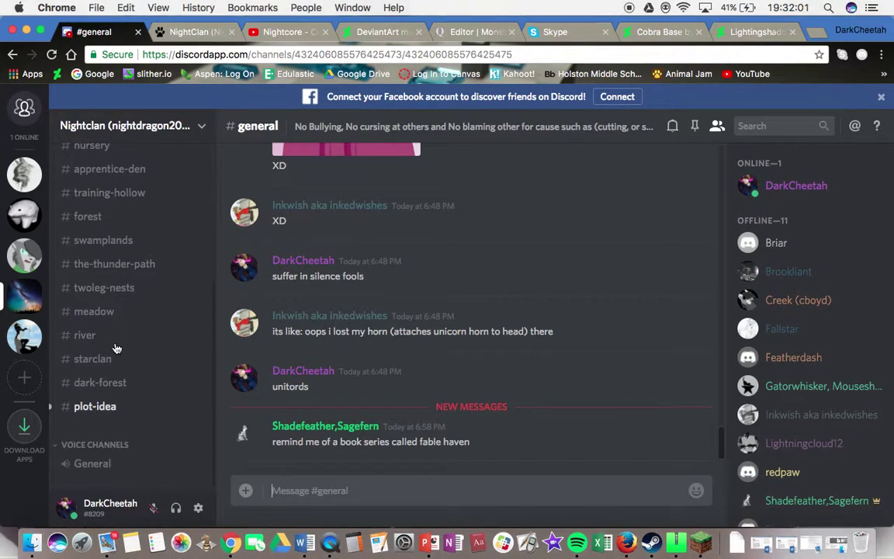
click(127, 408)
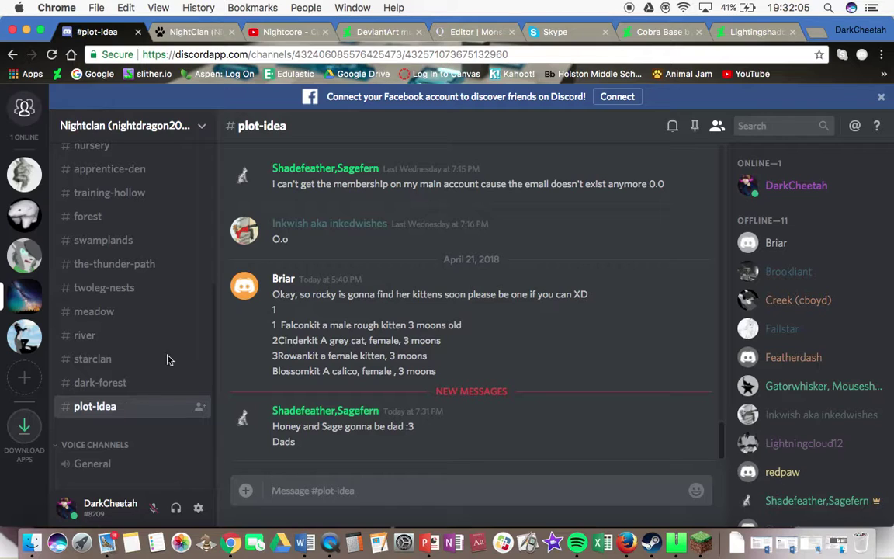
click(366, 32)
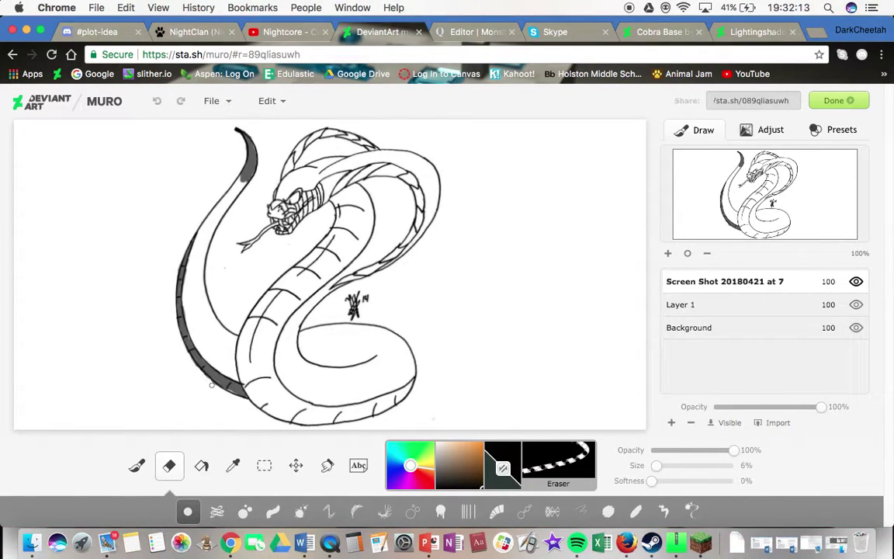
Flood-fill the cobra's belly black as a trial, and undo it together with the grey shading on the tail
click(137, 465)
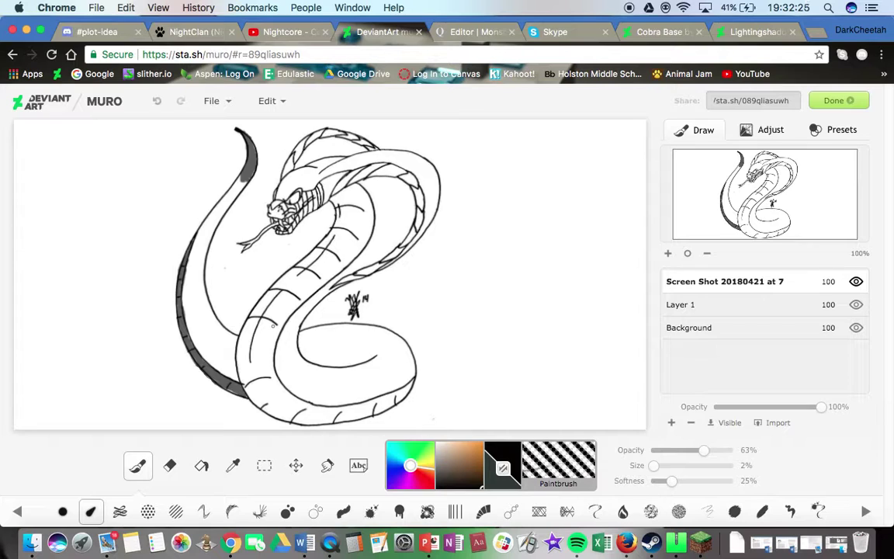
click(201, 465)
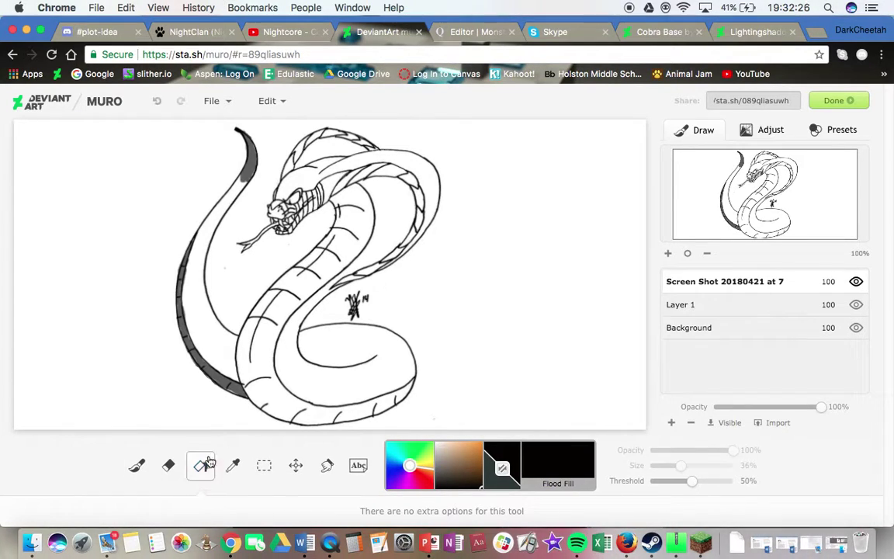
click(255, 360)
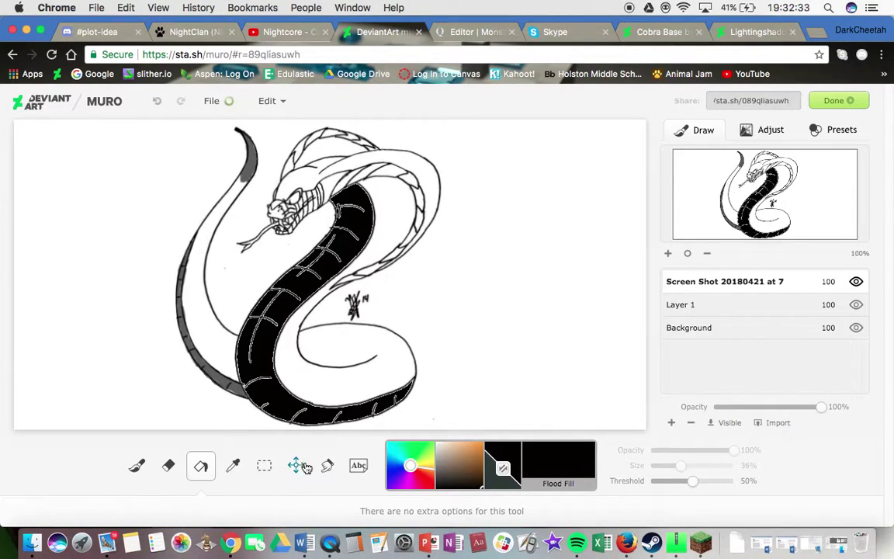
click(158, 103)
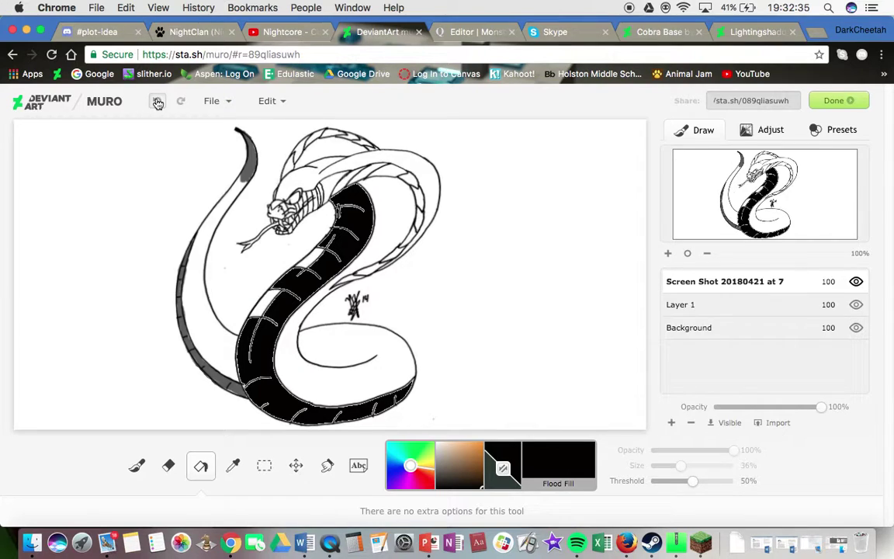
click(158, 104)
click(158, 103)
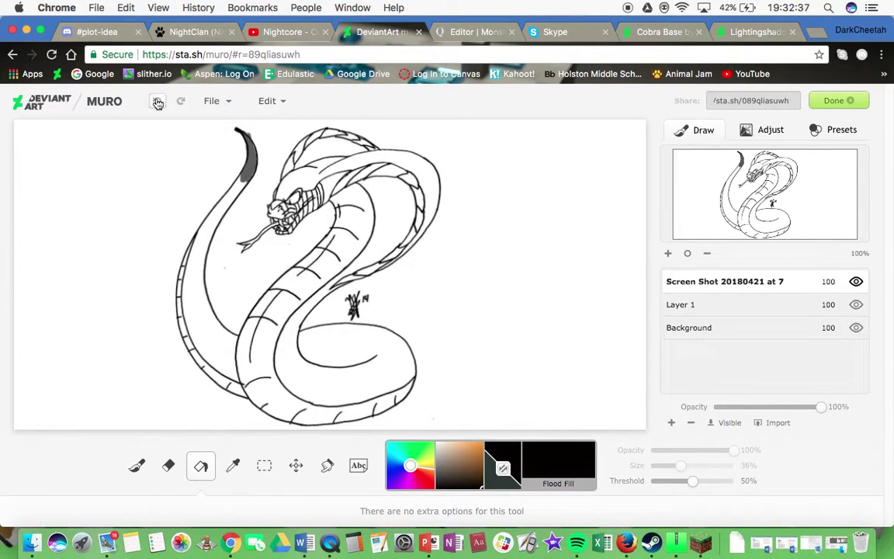
click(158, 103)
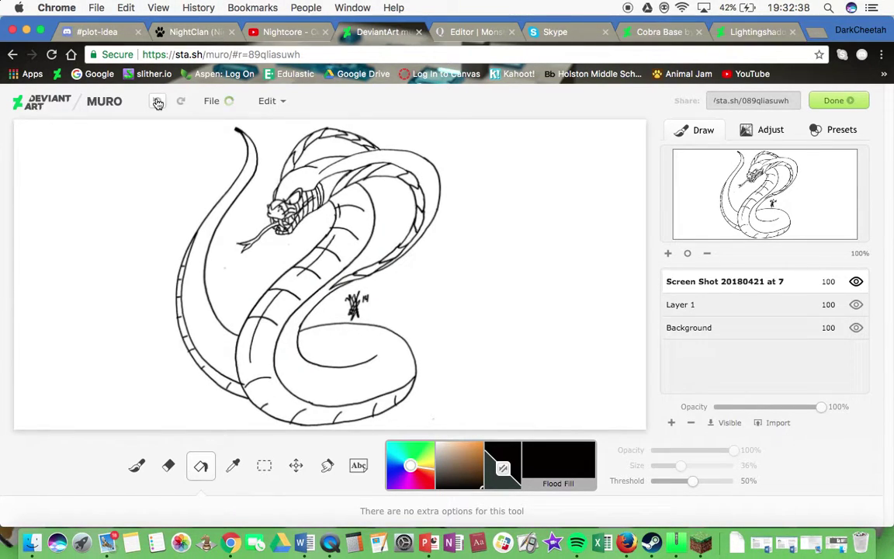
Draw a jagged line across the tail below its tip with the Basic brush and flood-fill the enclosed tip black
click(137, 465)
click(61, 513)
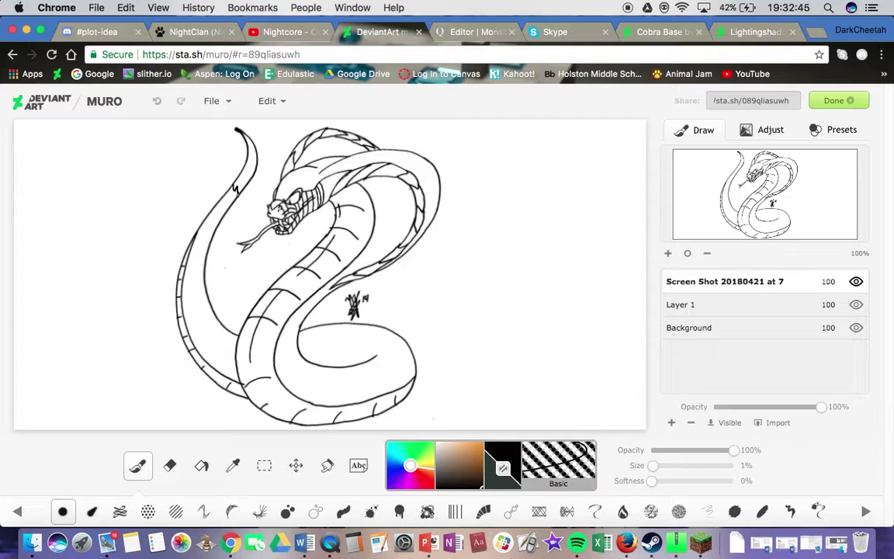
click(199, 462)
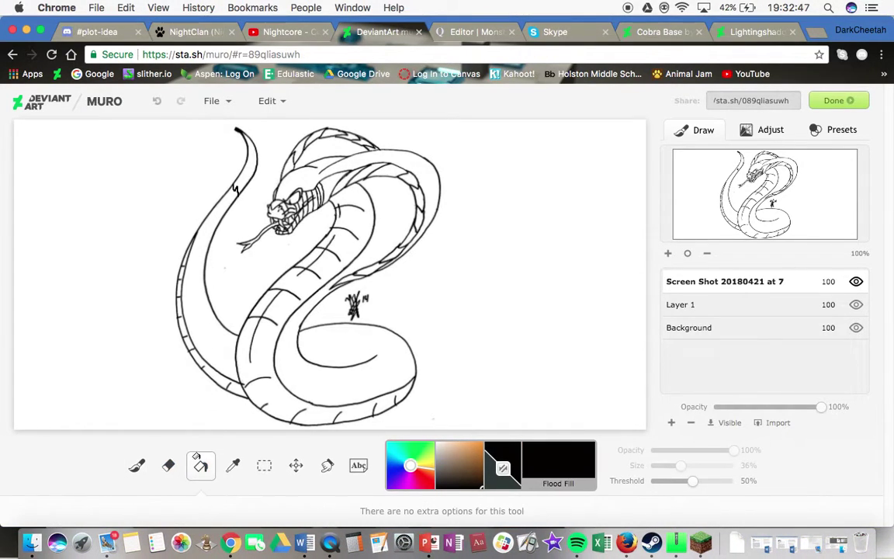
click(246, 164)
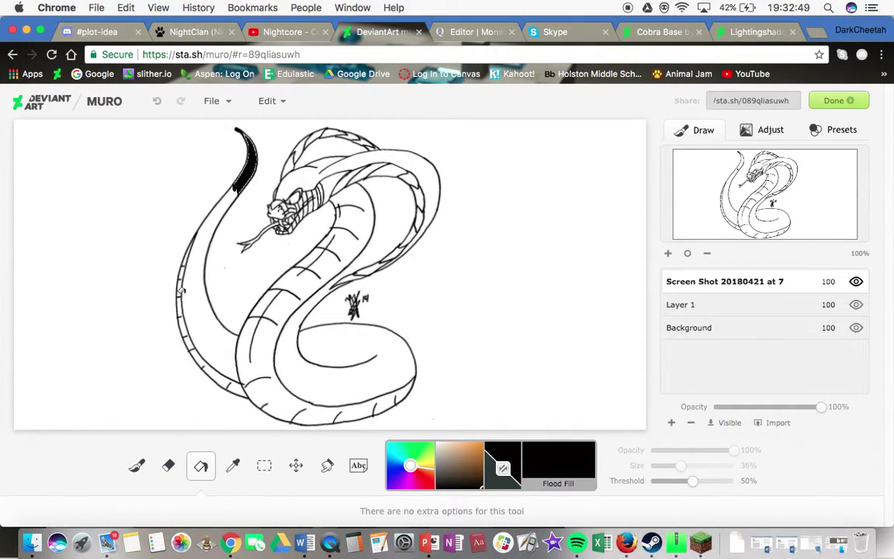
Flood-fill the belly scales along the lower tail and the large front belly of the cobra black
click(208, 371)
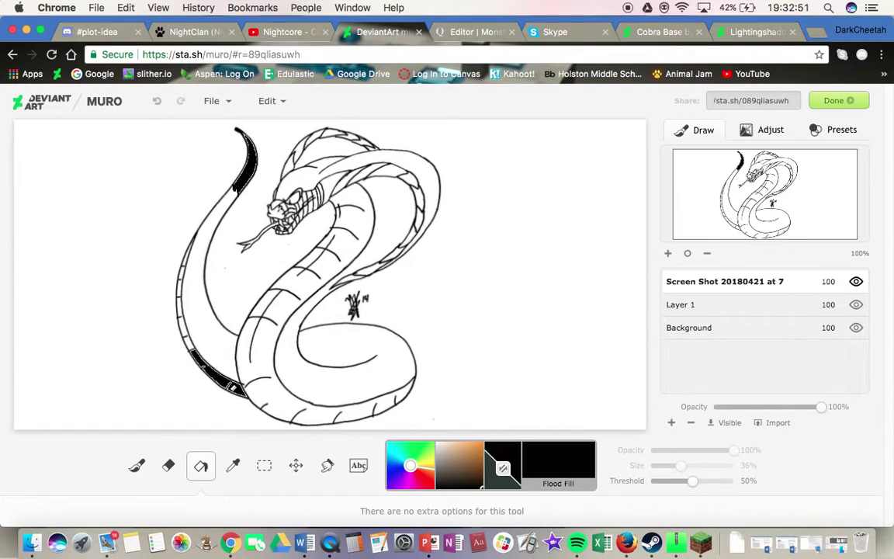
click(187, 343)
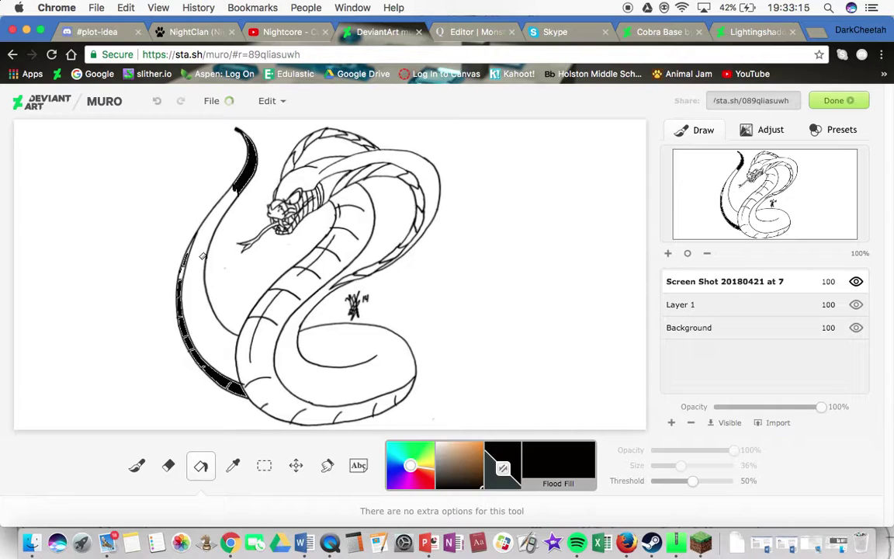
click(137, 465)
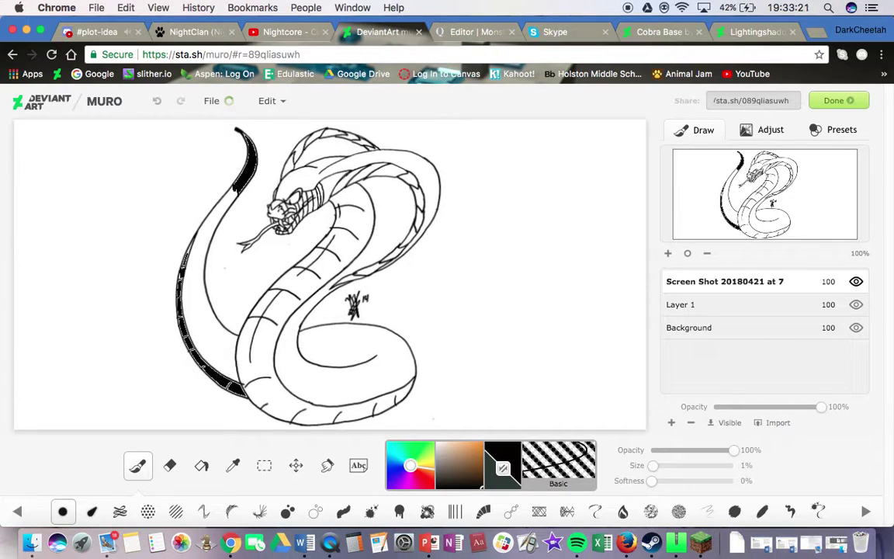
click(201, 465)
click(313, 420)
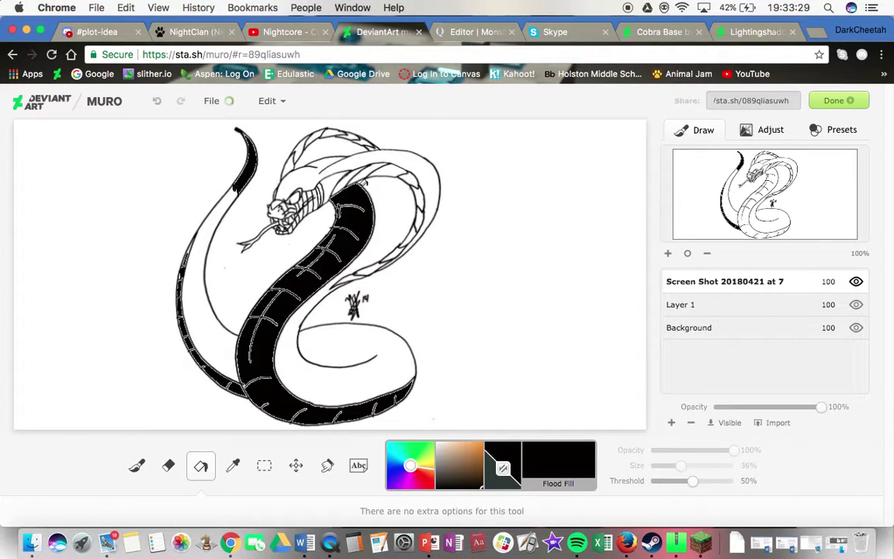
Flood-fill the cobra's upper neck and the scales along the front and back edges of its hood black
click(324, 182)
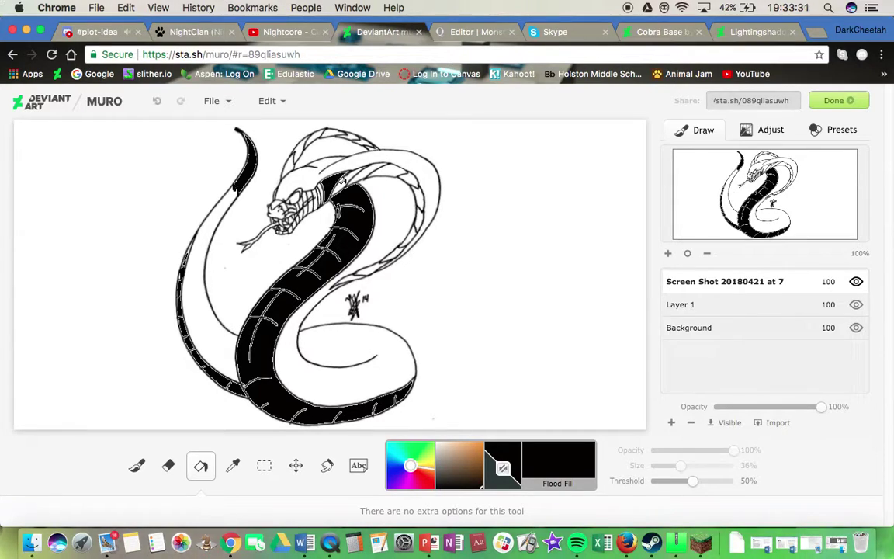
click(363, 170)
click(387, 171)
click(409, 180)
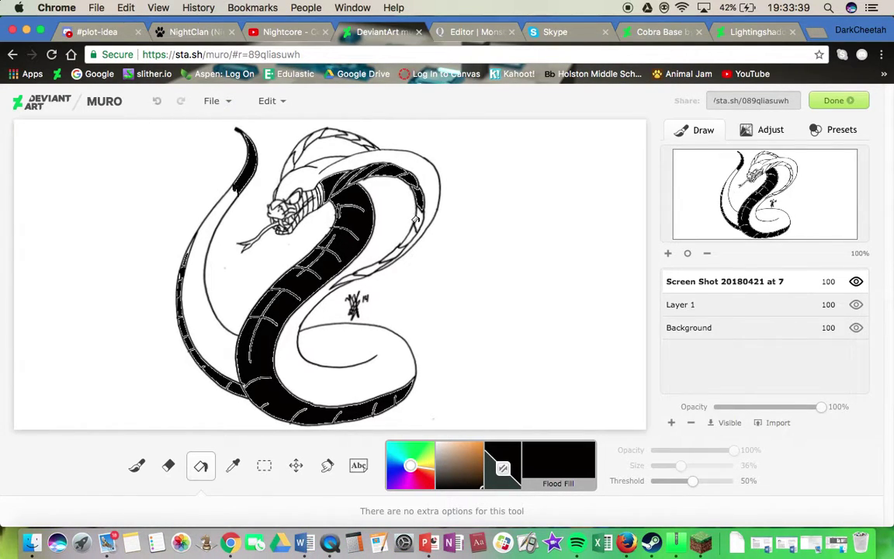
click(417, 219)
click(410, 232)
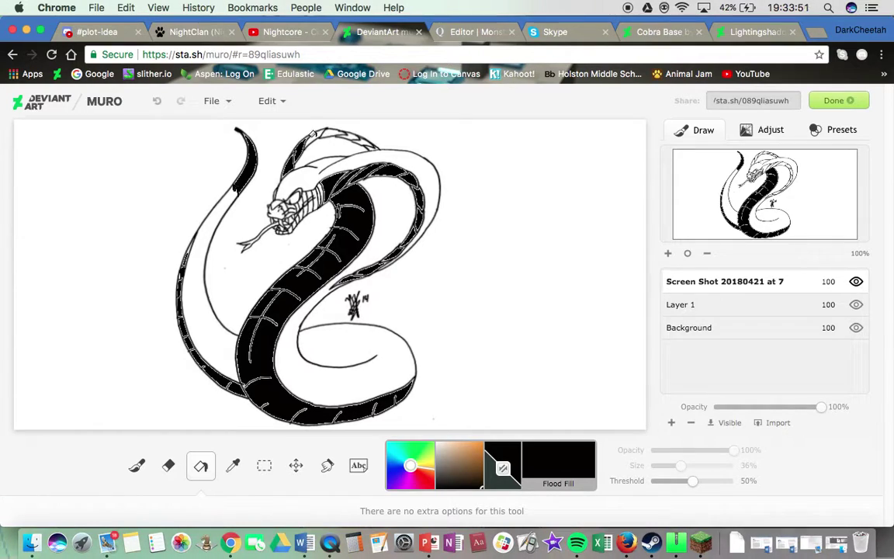
click(348, 135)
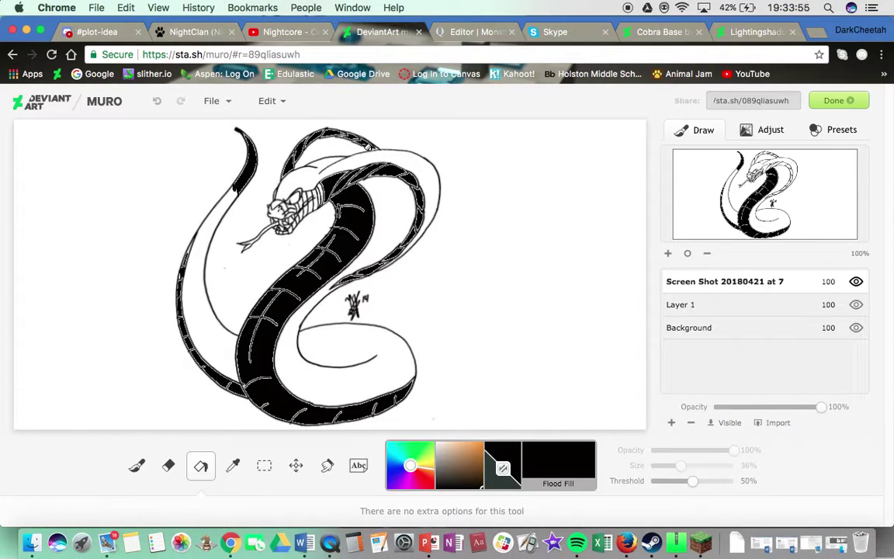
Flood-fill the small scales on the side of the cobra's neck and along its lower jaw black
click(277, 180)
scroll(306, 204, up, 5)
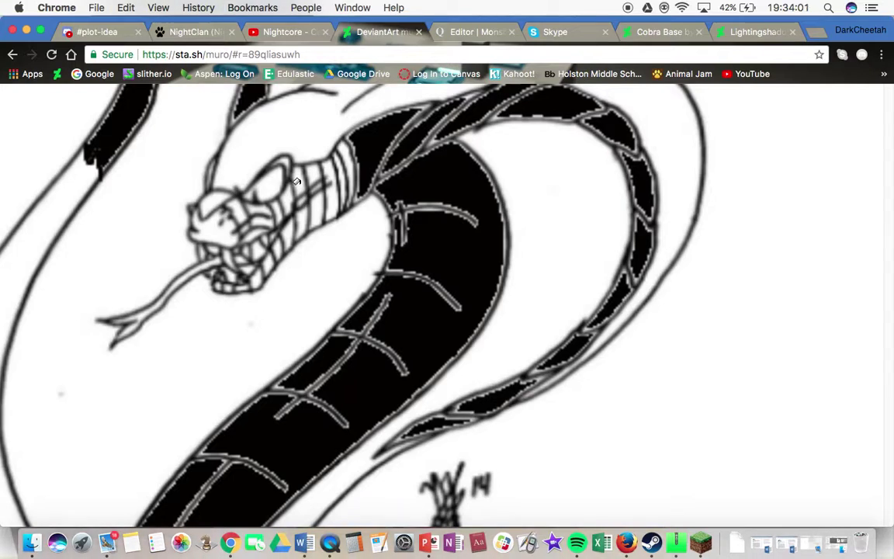
click(333, 163)
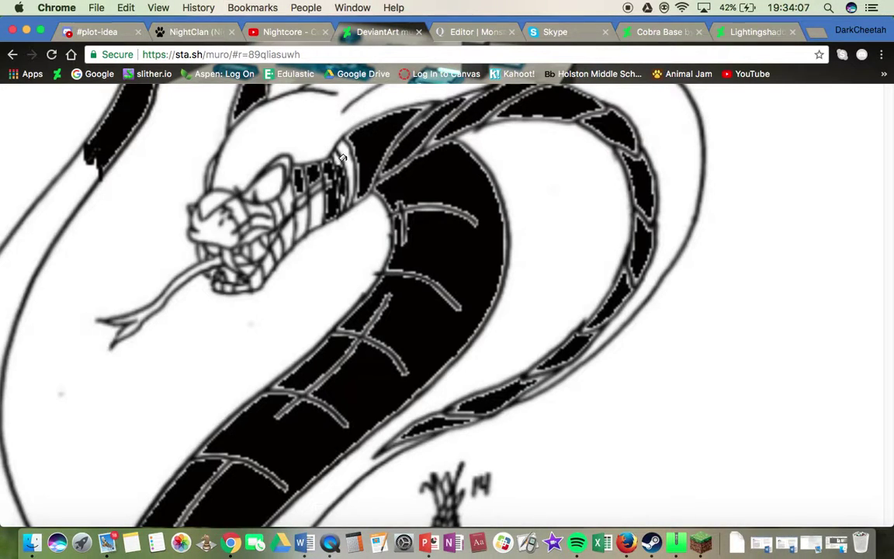
click(343, 159)
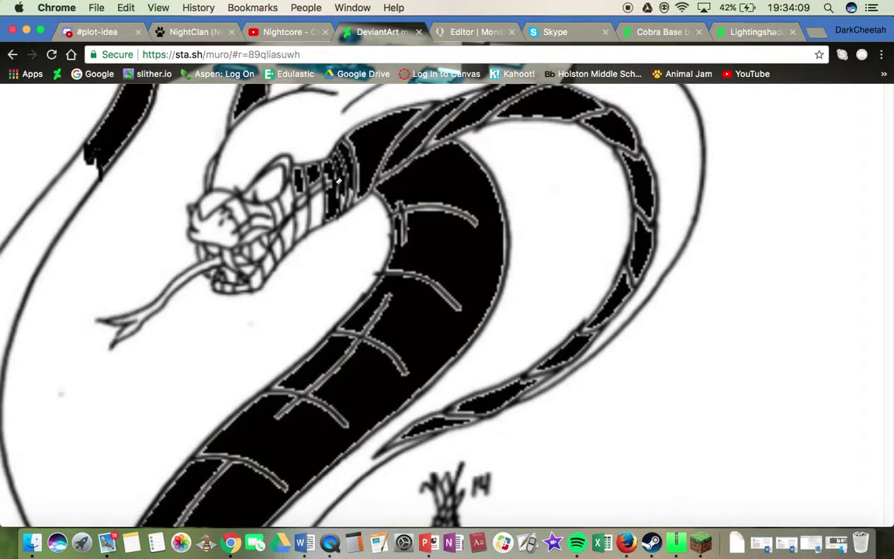
click(303, 221)
click(286, 238)
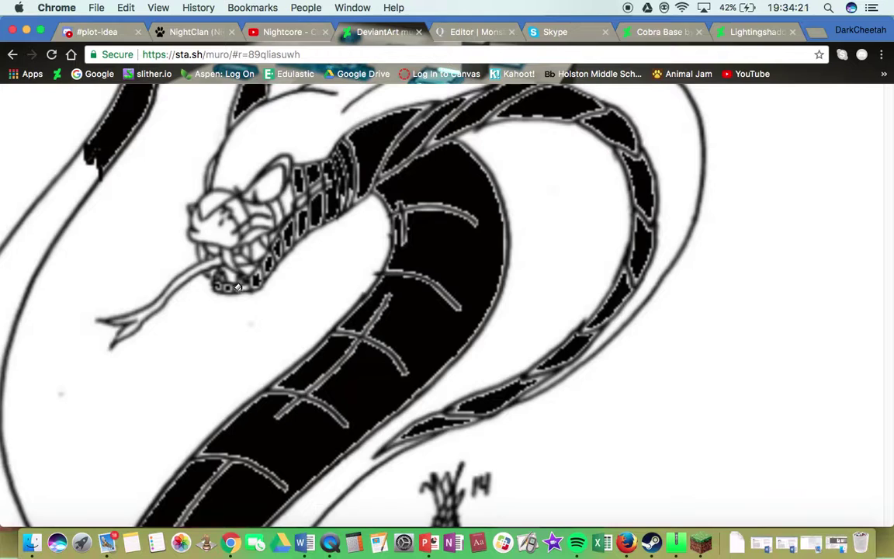
Flood-fill the cobra's snout, the scales below and behind its eye, and the sliver of hood above the snout black
click(221, 227)
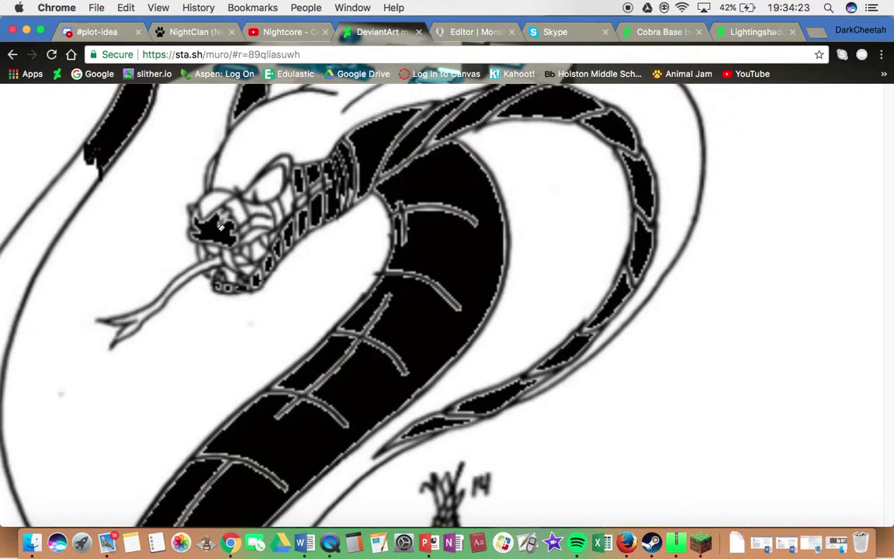
click(239, 209)
click(256, 208)
click(258, 220)
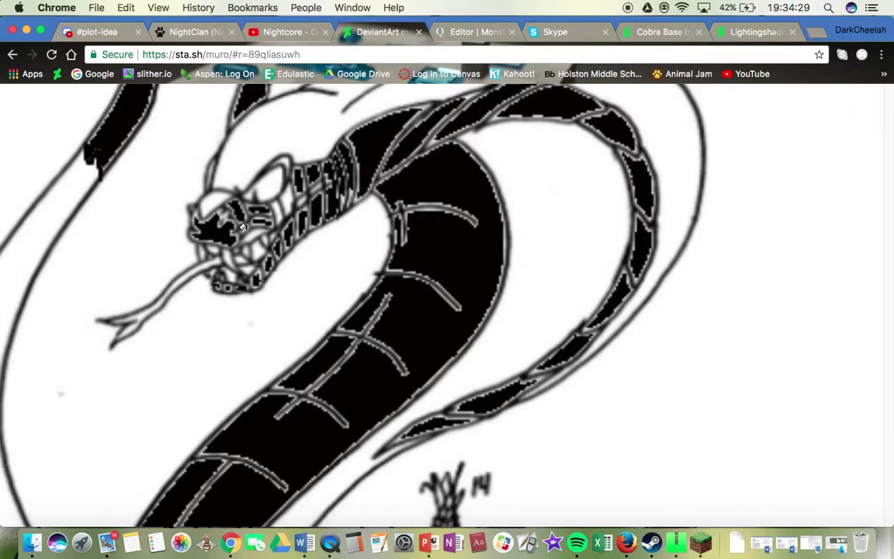
click(250, 230)
click(273, 210)
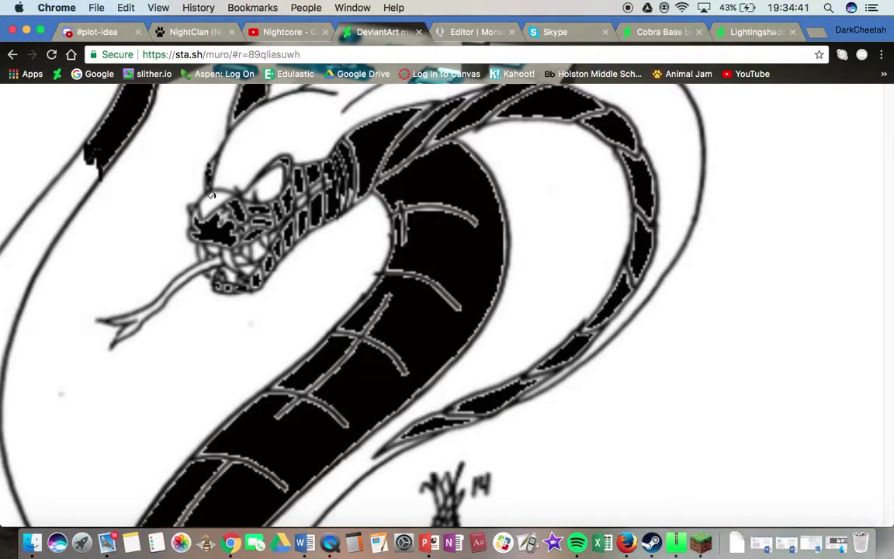
Examine the black fills along the cobra's tail, belly and head for missed areas
scroll(211, 196, left, 2)
scroll(212, 195, left, 4)
scroll(212, 196, down, 3)
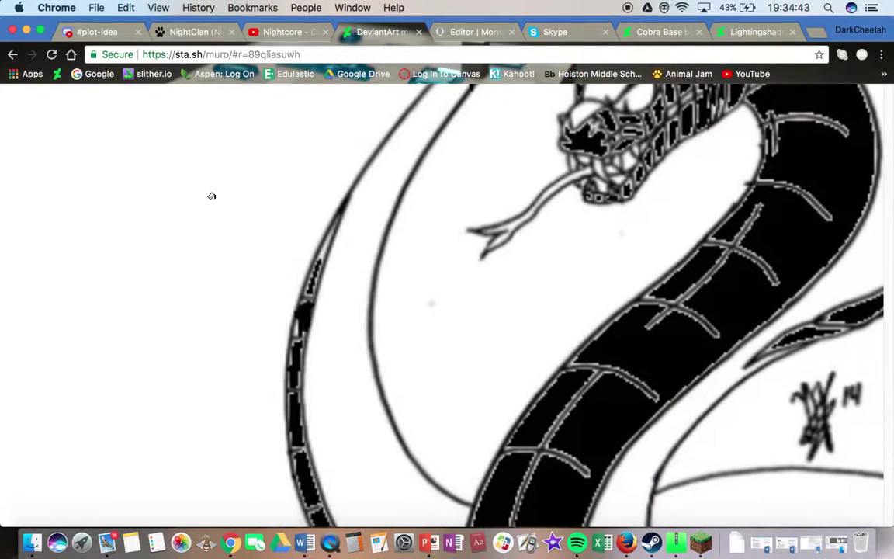
scroll(211, 196, down, 8)
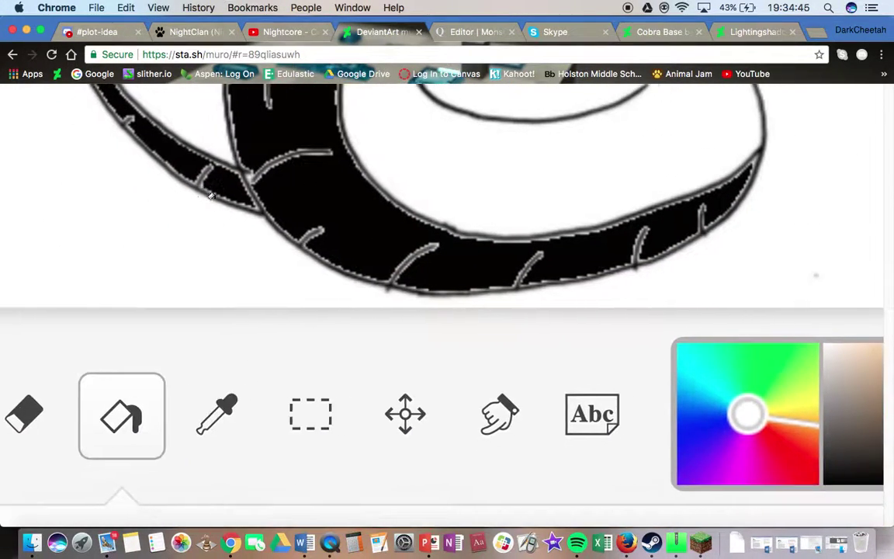
scroll(212, 196, down, 5)
scroll(310, 221, down, 3)
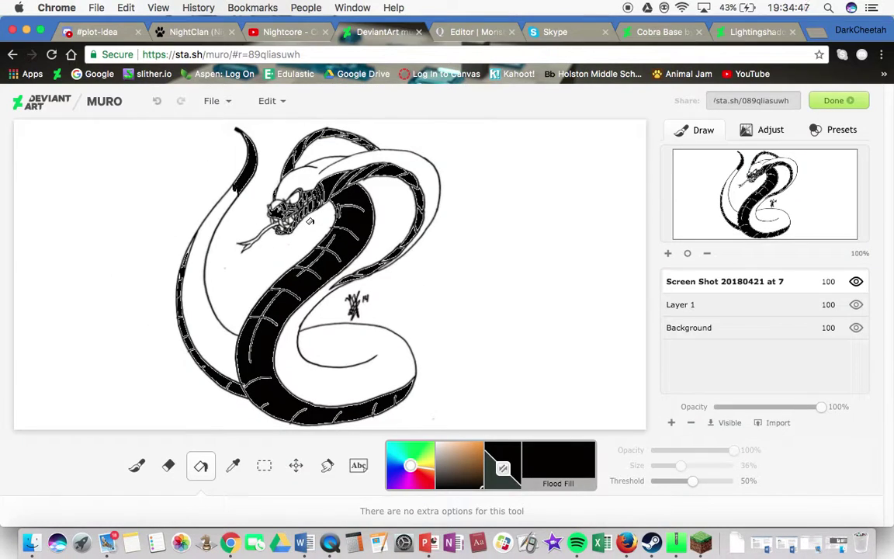
scroll(310, 221, up, 5)
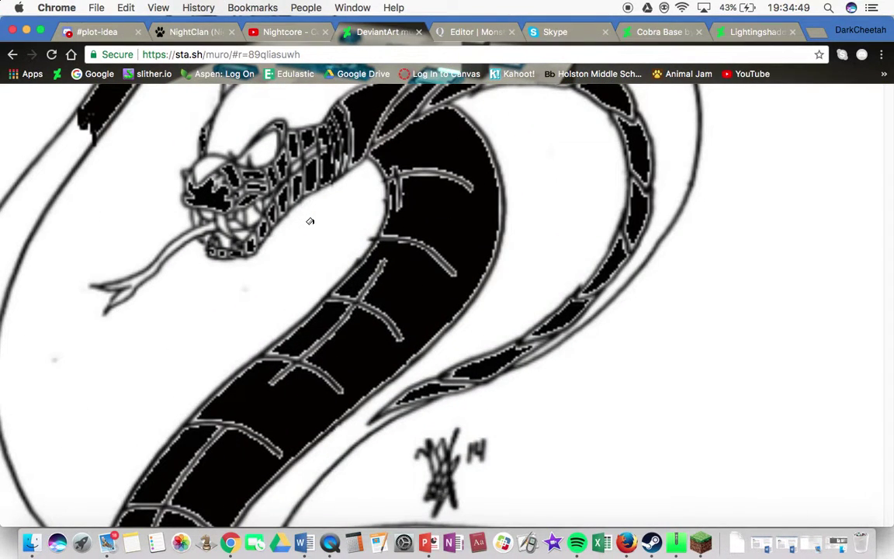
scroll(309, 221, down, 5)
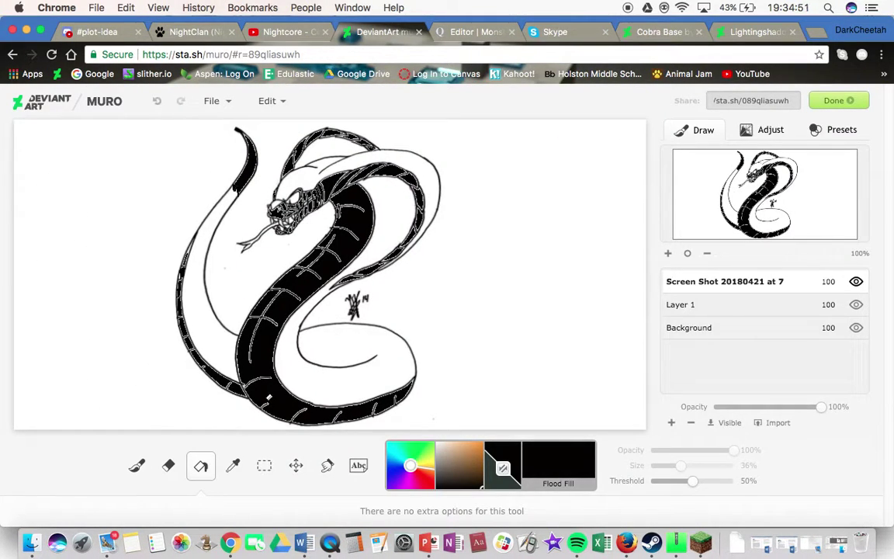
Switch from flood filling to the Paintbrush with orange as the colour
click(168, 465)
click(138, 465)
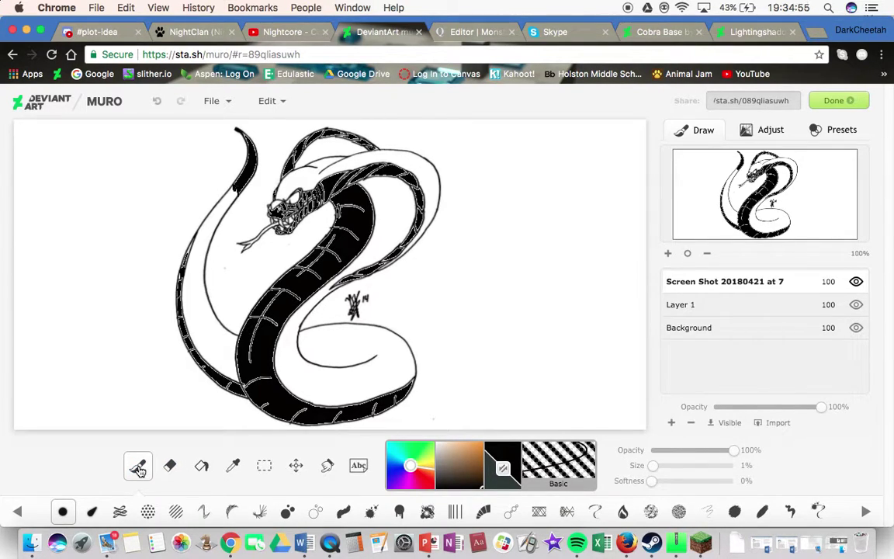
click(91, 511)
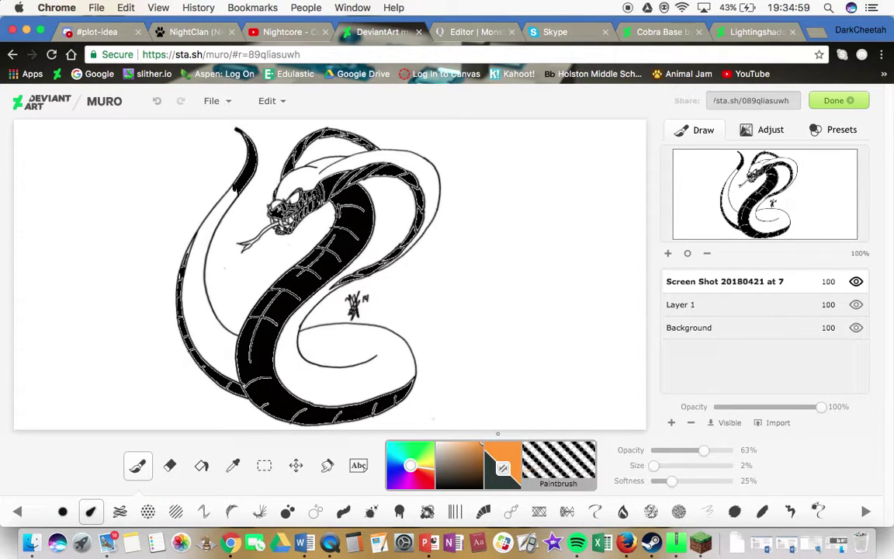
Paint the cobra's eye orange as a trial at 63% opacity and 2% size, and undo it
scroll(364, 284, up, 5)
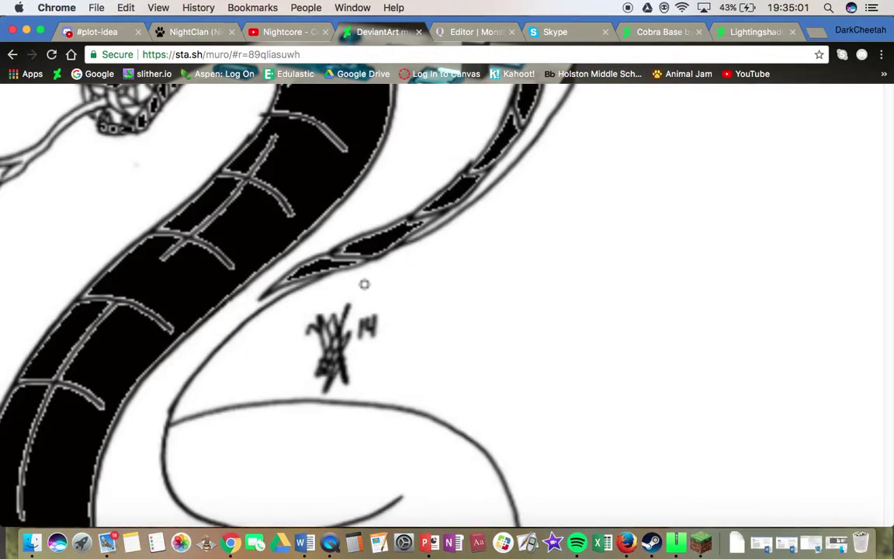
scroll(364, 284, up, 4)
scroll(364, 284, left, 2)
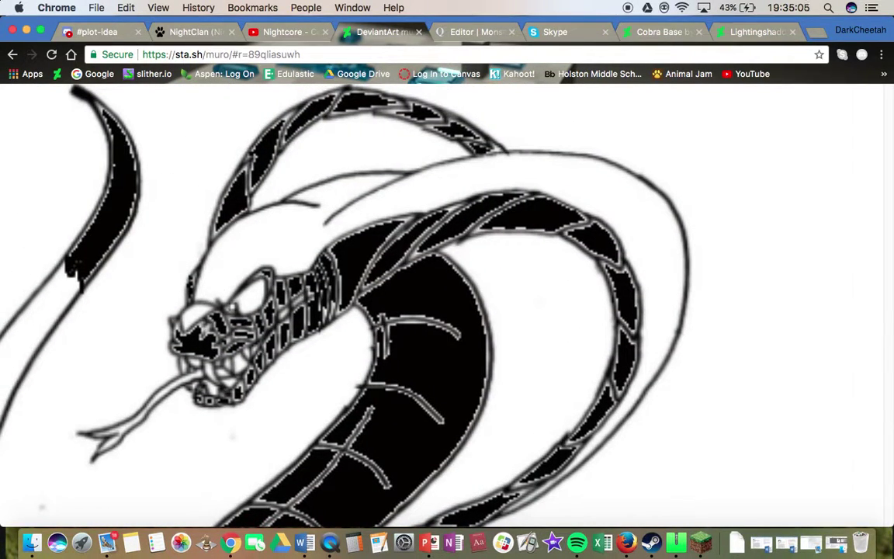
mouse_move(237, 307)
mouse_down()
mouse_move(252, 286)
mouse_move(258, 292)
mouse_move(247, 304)
mouse_up()
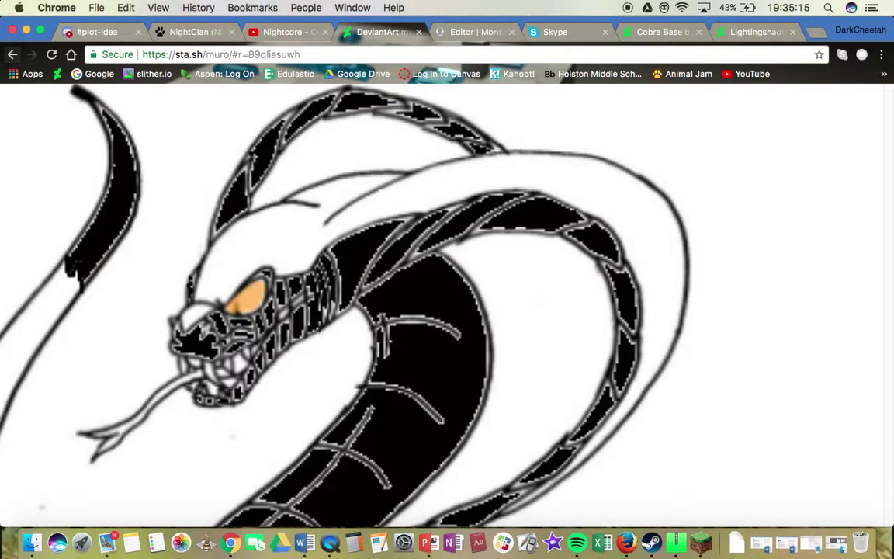
scroll(263, 201, up, 5)
scroll(90, 140, left, 10)
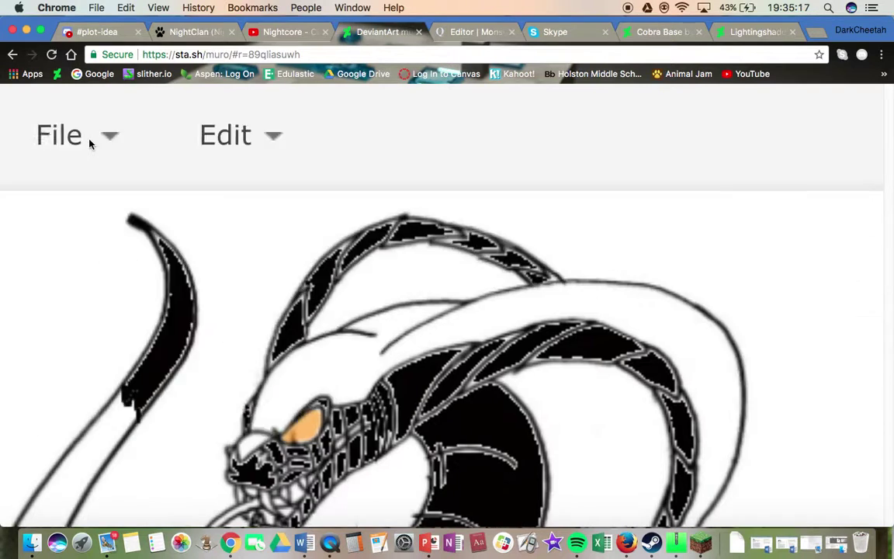
click(270, 136)
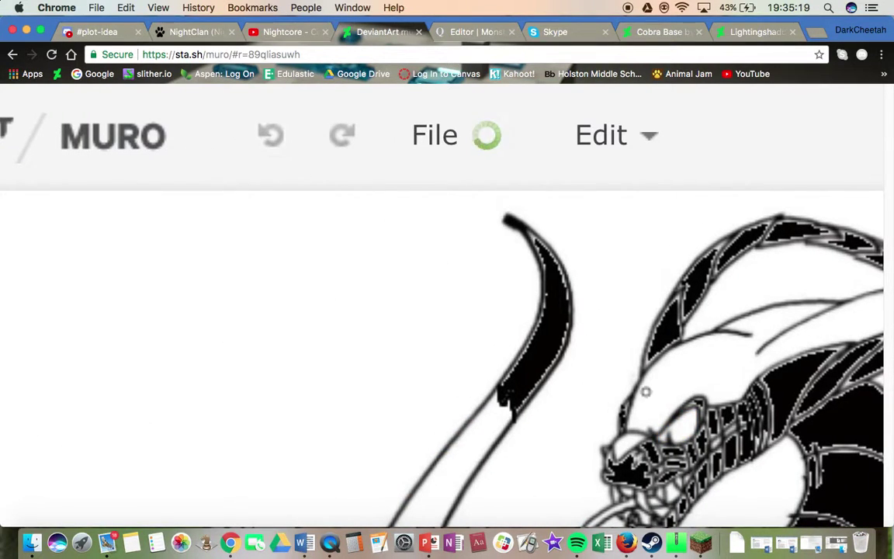
Set the orange Paintbrush to 83% opacity, 8% size and 25% softness
scroll(613, 384, right, 10)
scroll(212, 392, down, 10)
scroll(502, 275, right, 5)
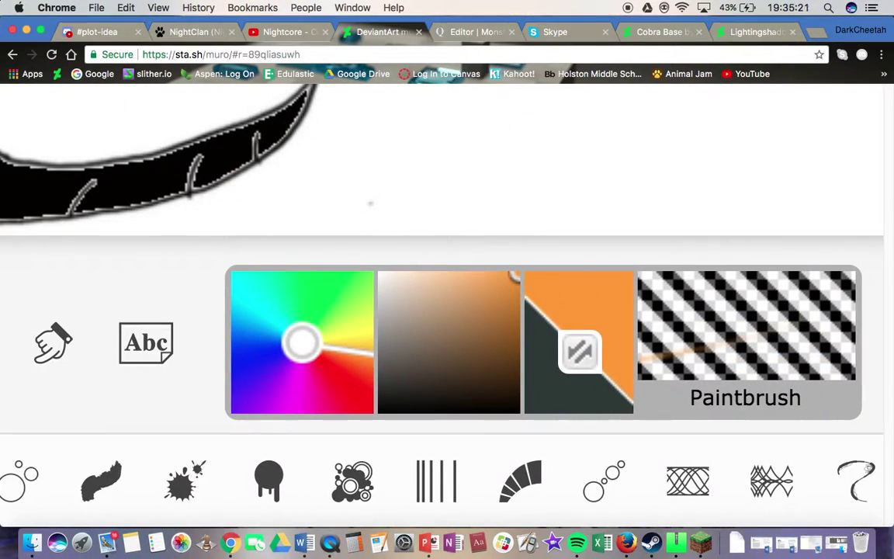
mouse_move(511, 275)
mouse_down()
mouse_move(473, 294)
mouse_move(532, 278)
mouse_move(485, 326)
mouse_move(528, 274)
mouse_up()
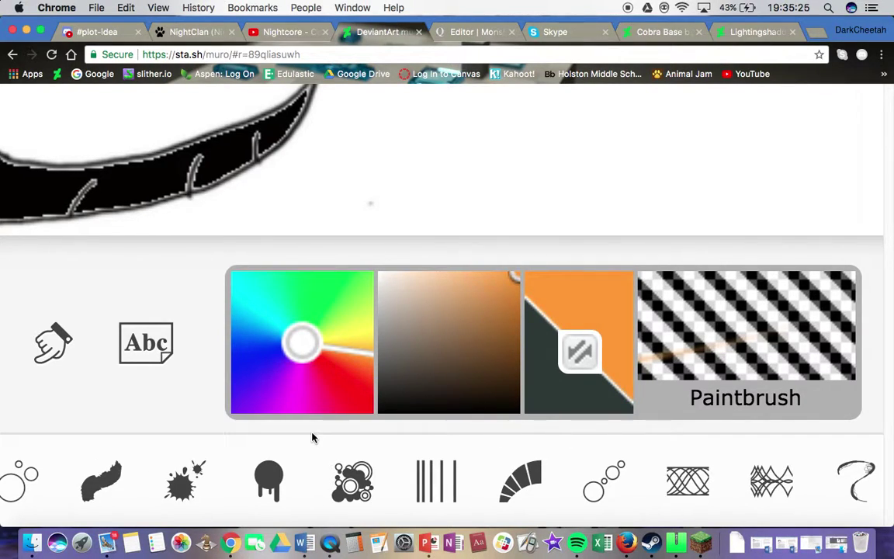
scroll(312, 438, right, 10)
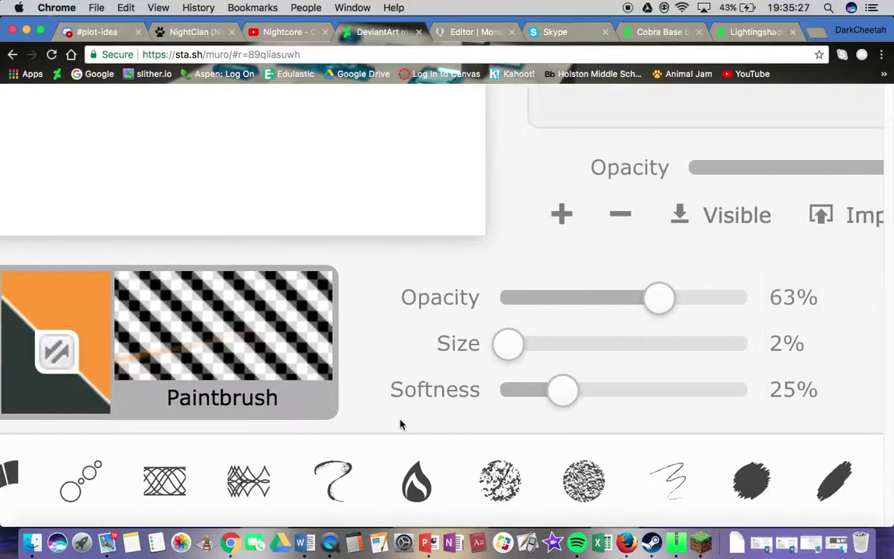
mouse_move(649, 299)
mouse_down()
mouse_move(639, 309)
mouse_move(619, 305)
mouse_move(658, 305)
mouse_up()
drag(544, 390, 407, 404)
drag(493, 390, 556, 394)
mouse_move(499, 344)
mouse_down()
mouse_move(692, 357)
mouse_move(512, 341)
mouse_up()
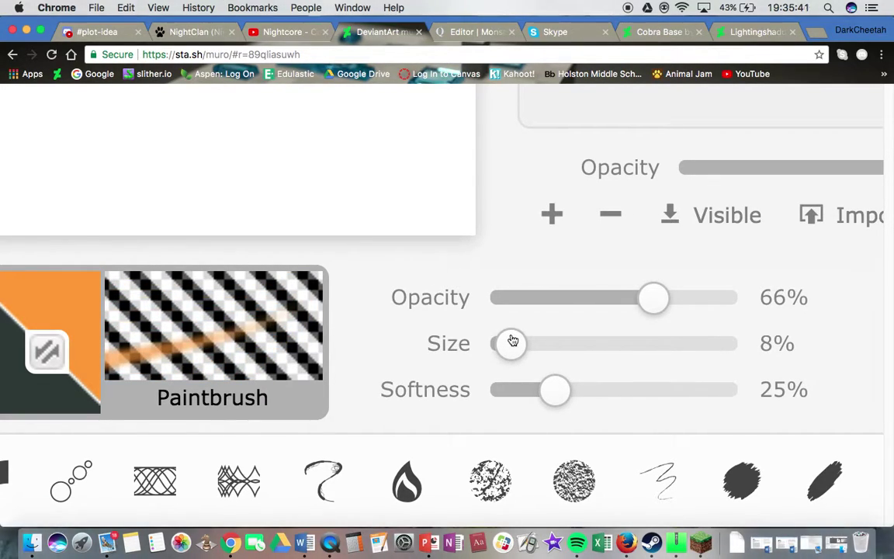
drag(662, 298, 700, 299)
Paint the cobra's eye solid orange with the Paintbrush
scroll(404, 294, left, 10)
scroll(404, 295, up, 6)
scroll(404, 294, up, 6)
scroll(405, 294, right, 3)
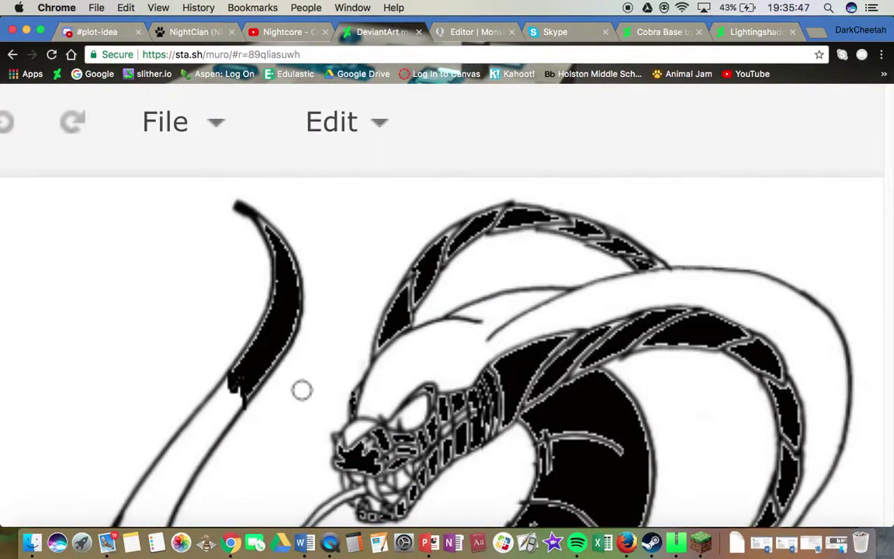
scroll(302, 390, right, 2)
drag(370, 408, 350, 421)
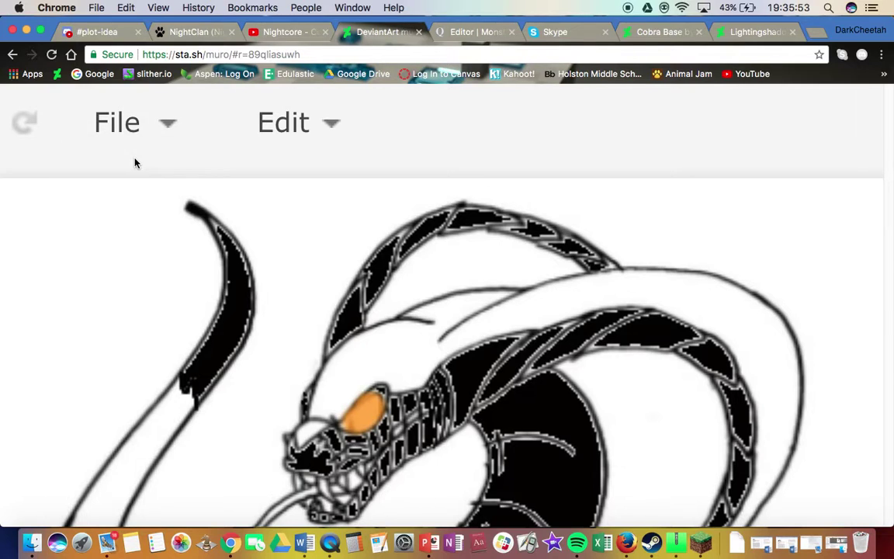
Draw a small orange test loop on the blank canvas beside the cobra and undo it
scroll(135, 162, left, 5)
scroll(303, 229, down, 5)
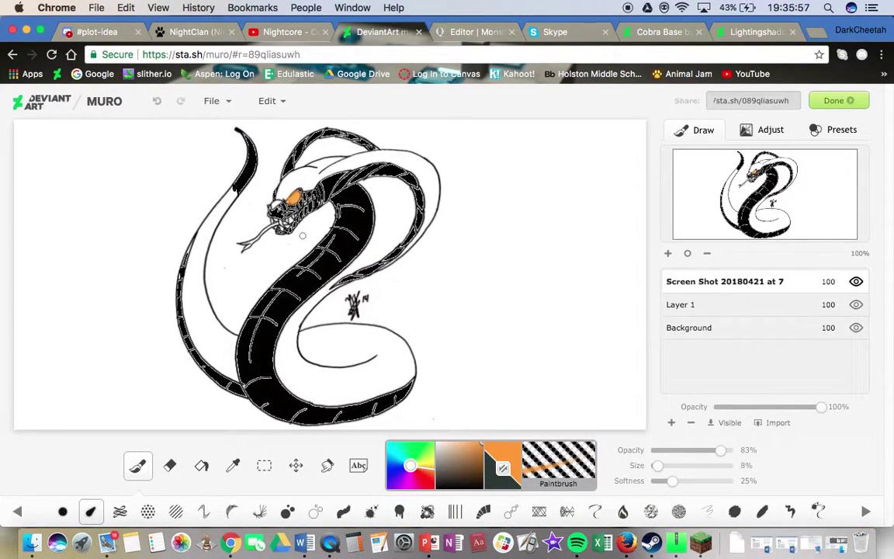
mouse_move(571, 284)
mouse_down()
mouse_move(536, 282)
mouse_move(542, 275)
mouse_up()
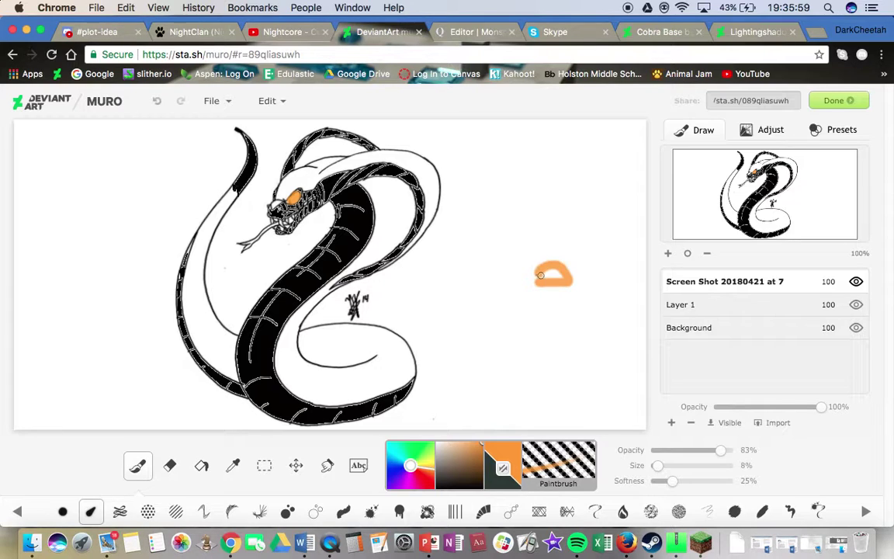
click(158, 103)
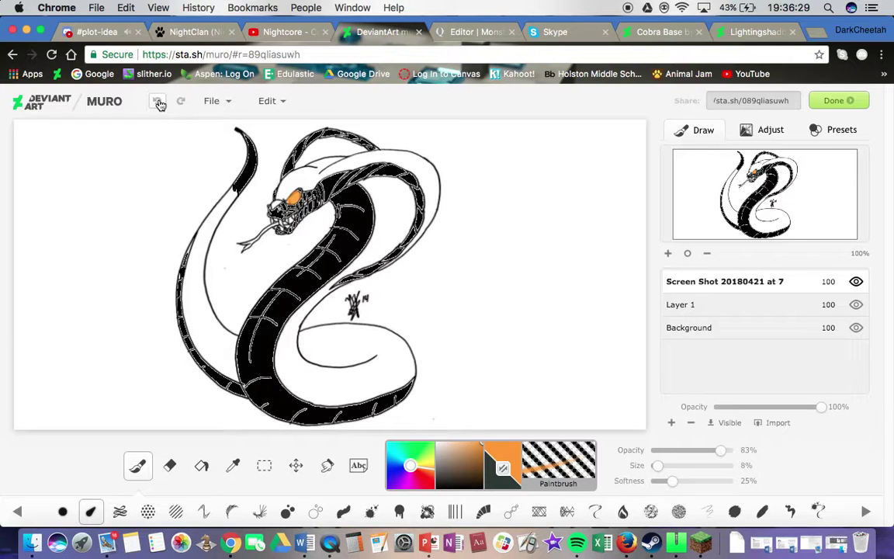
Switch to Discord and read the new messages in the Nightclan server's #art channel
click(97, 32)
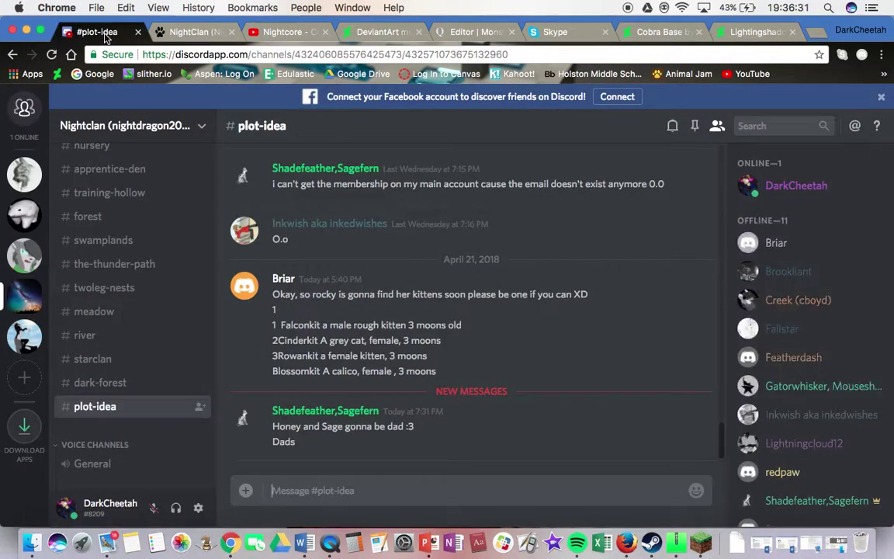
scroll(122, 192, up, 5)
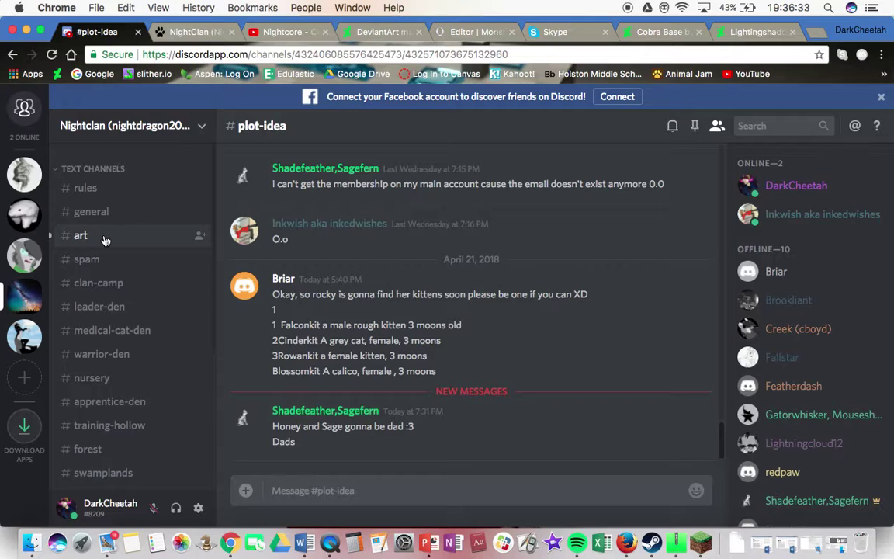
click(104, 237)
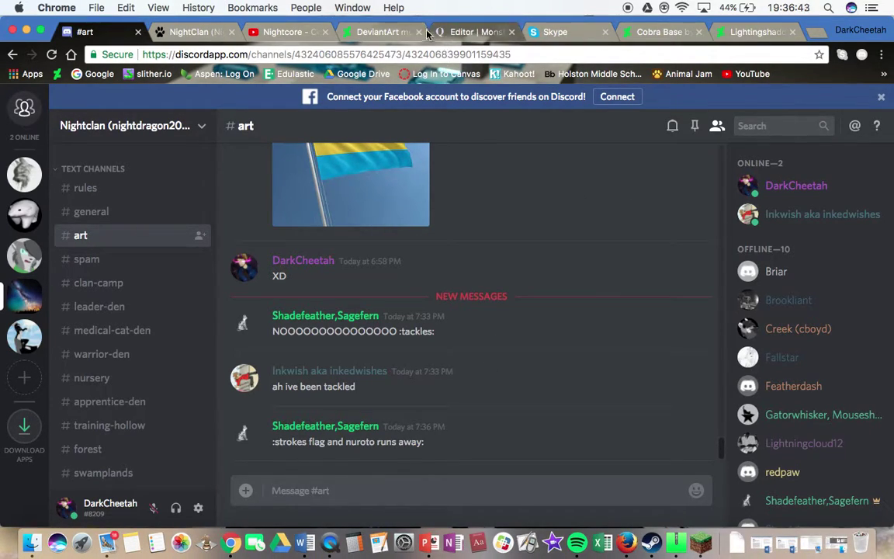
Return to the cobra drawing in DeviantArt muro and set up the Basic brush with black as its colour
click(466, 32)
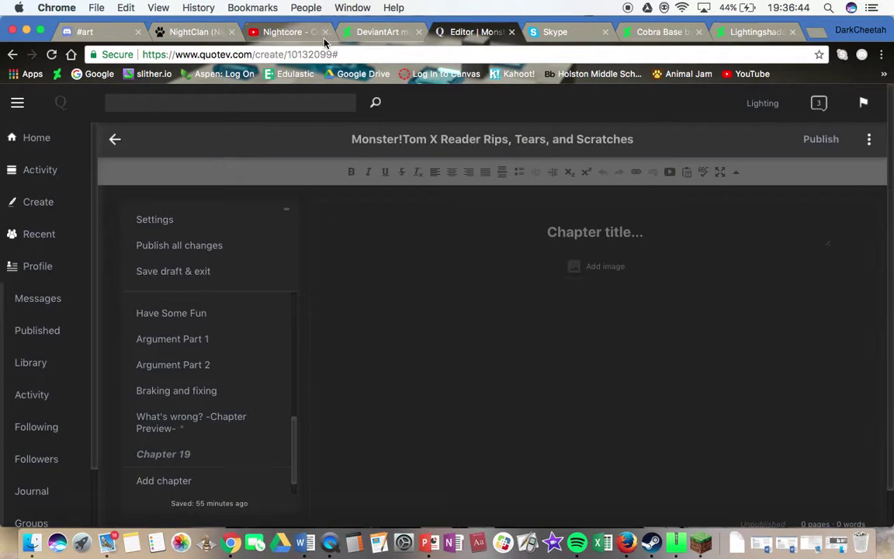
click(368, 34)
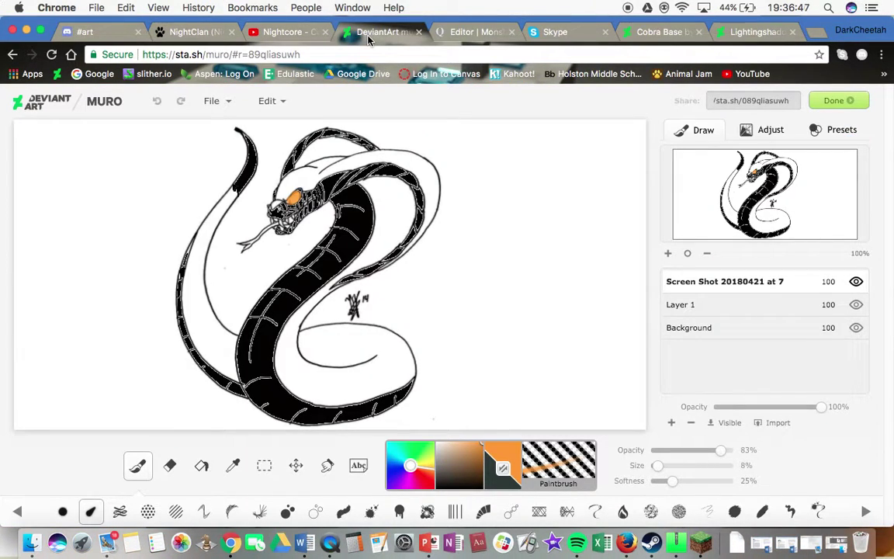
click(63, 510)
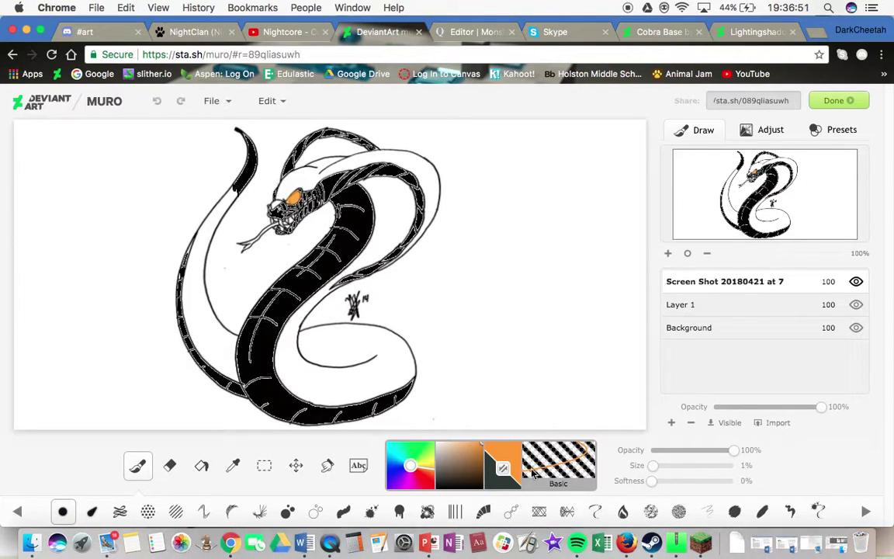
click(480, 482)
drag(480, 482, 483, 507)
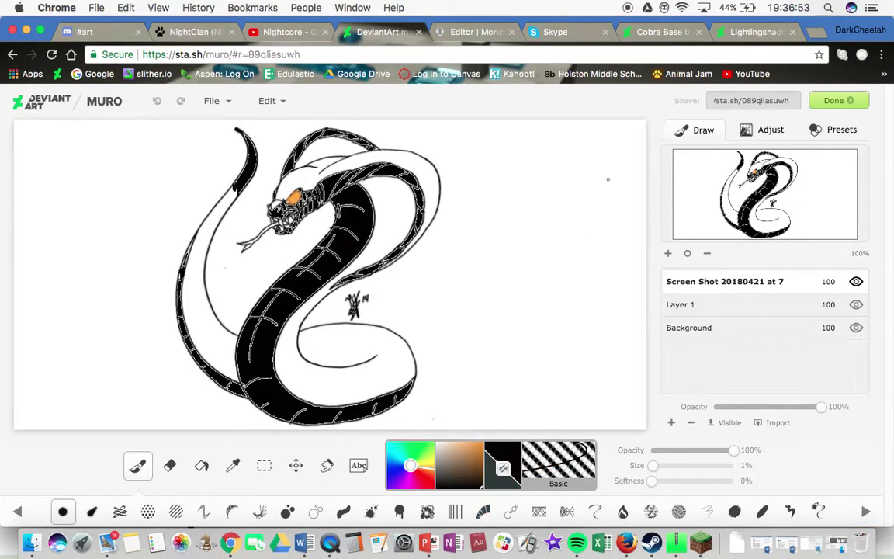
Finish the cobra drawing, saving it to Sta.sh, and send it for submission to DeviantArt
click(839, 103)
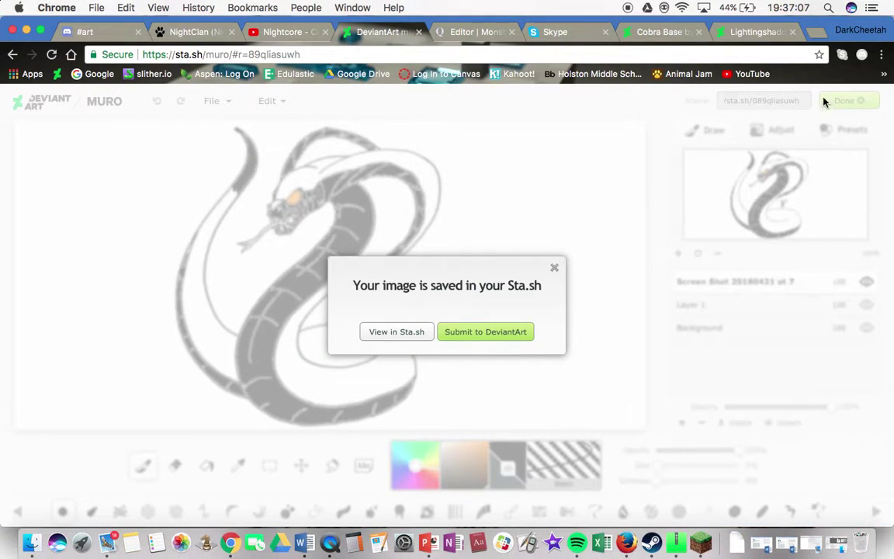
click(509, 332)
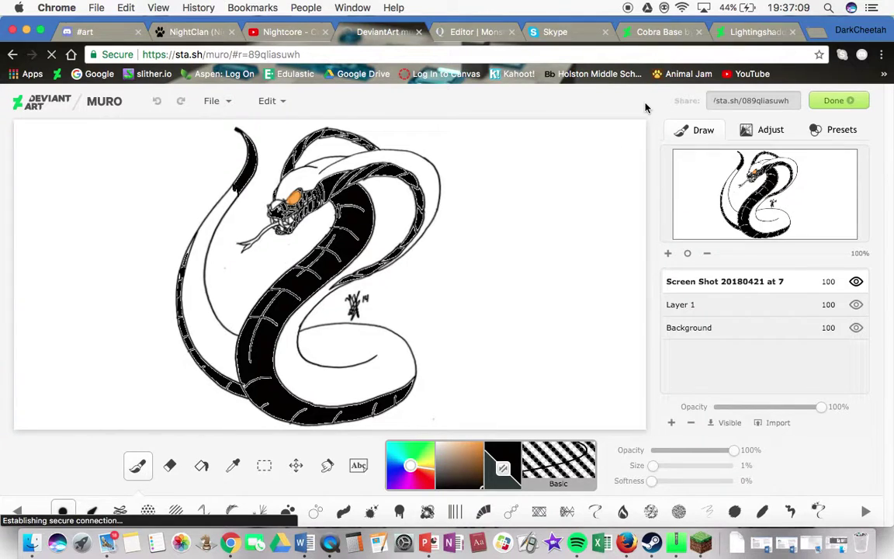
View the grey two-headed cat artwork from the profile's newest deviations and read the artist's usage terms on the Cobra Base page
click(745, 31)
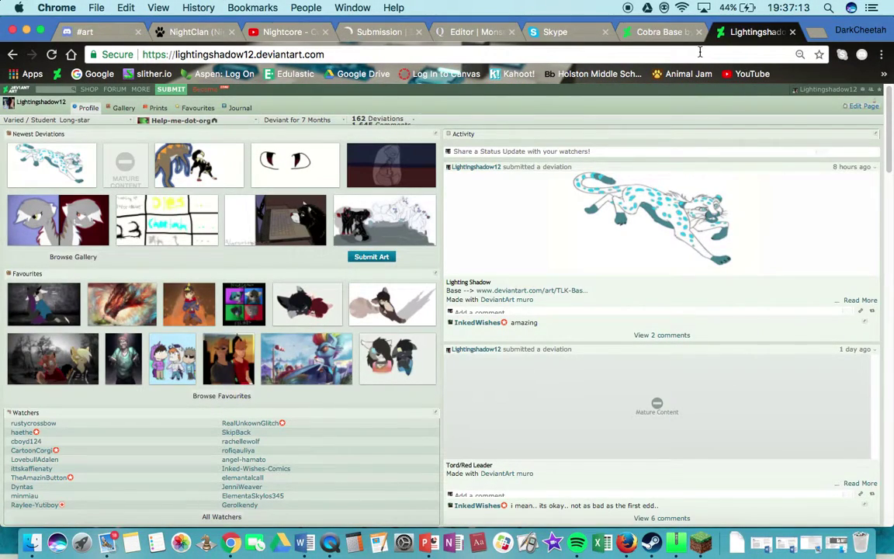
click(56, 223)
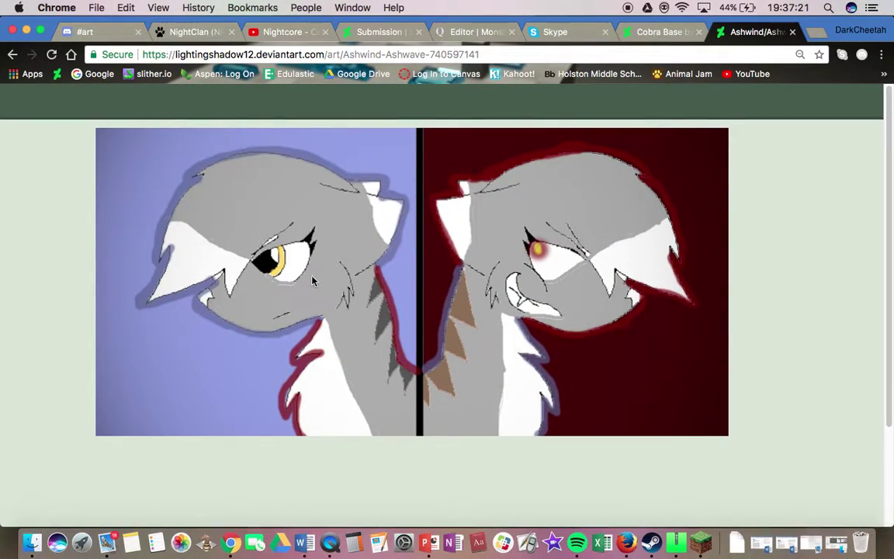
click(634, 35)
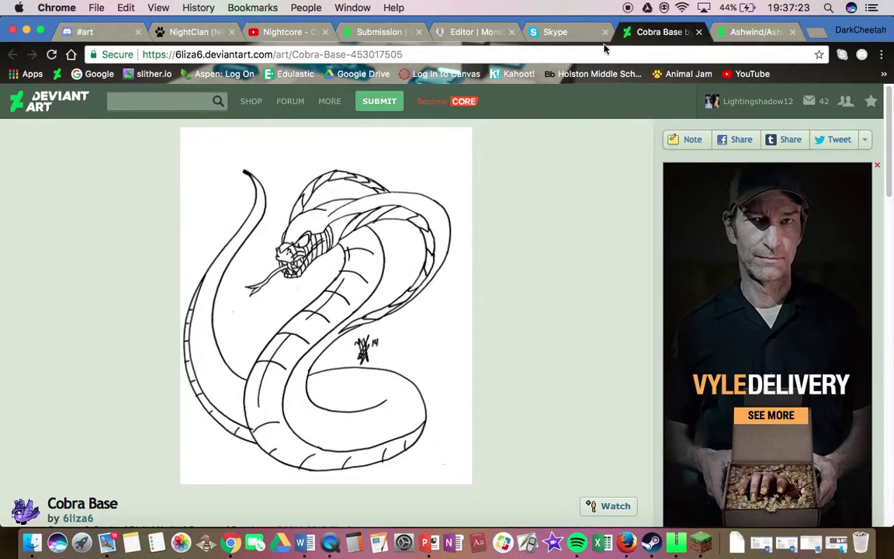
scroll(81, 396, down, 5)
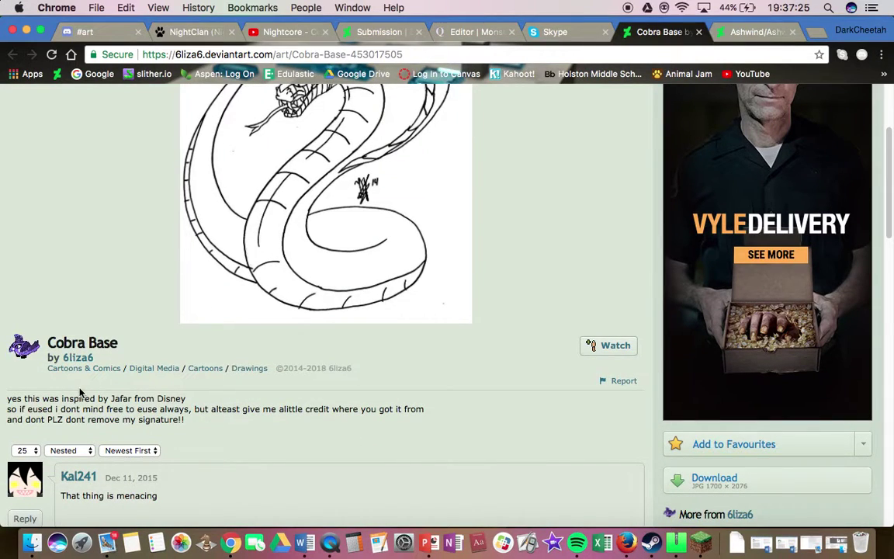
scroll(67, 387, up, 4)
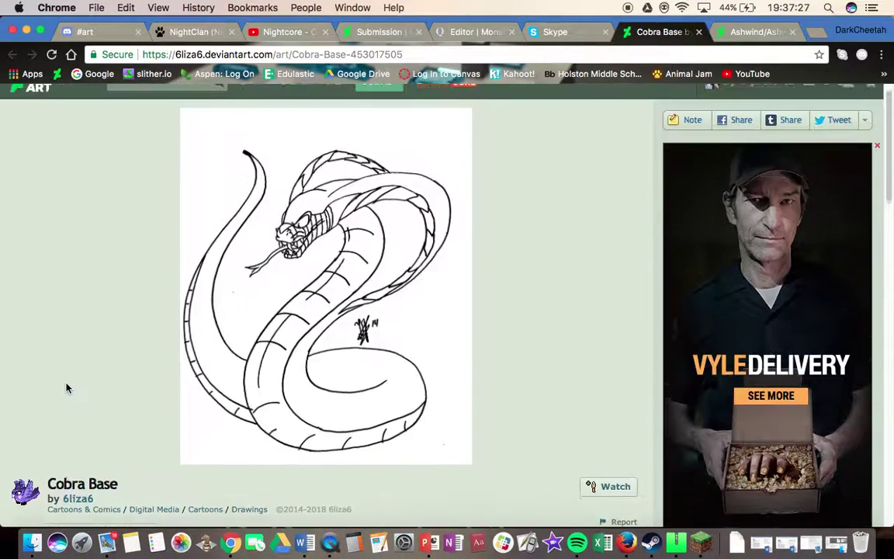
scroll(66, 386, down, 3)
scroll(67, 388, down, 2)
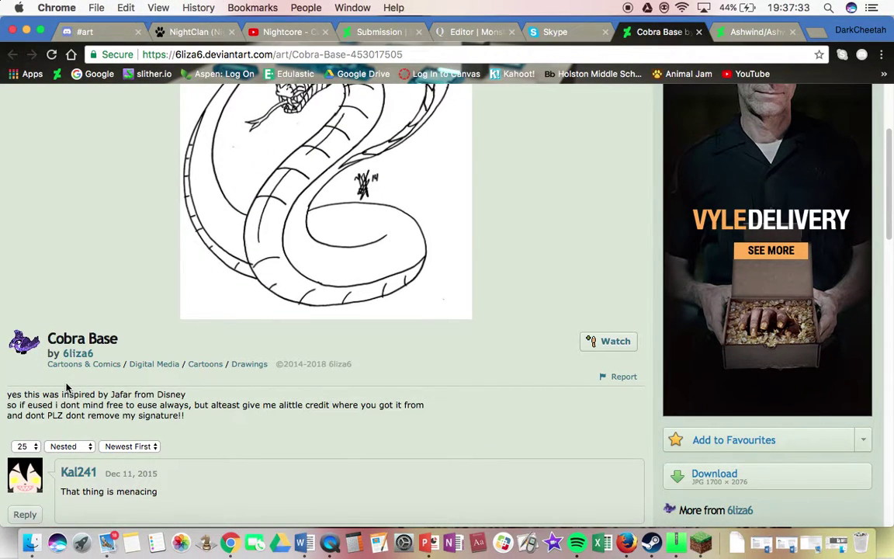
scroll(67, 386, down, 2)
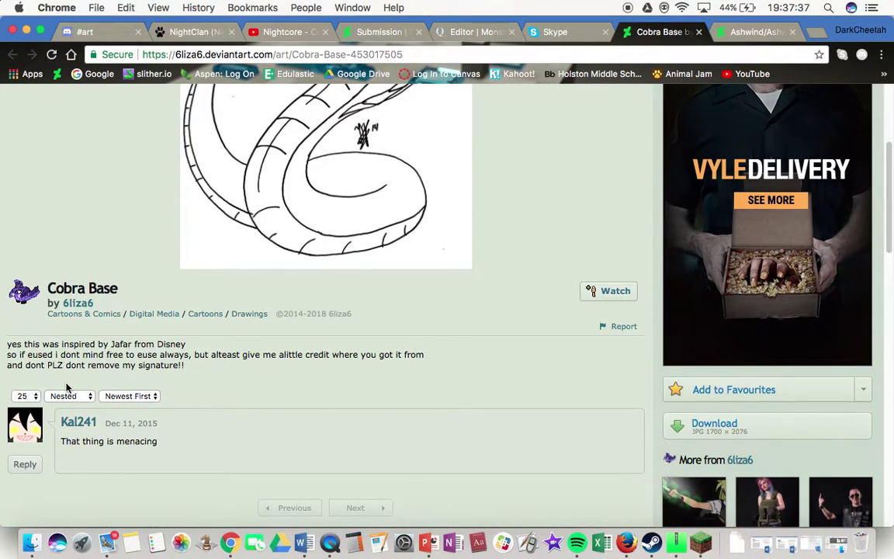
scroll(67, 387, down, 1)
scroll(67, 386, up, 3)
scroll(67, 386, up, 3)
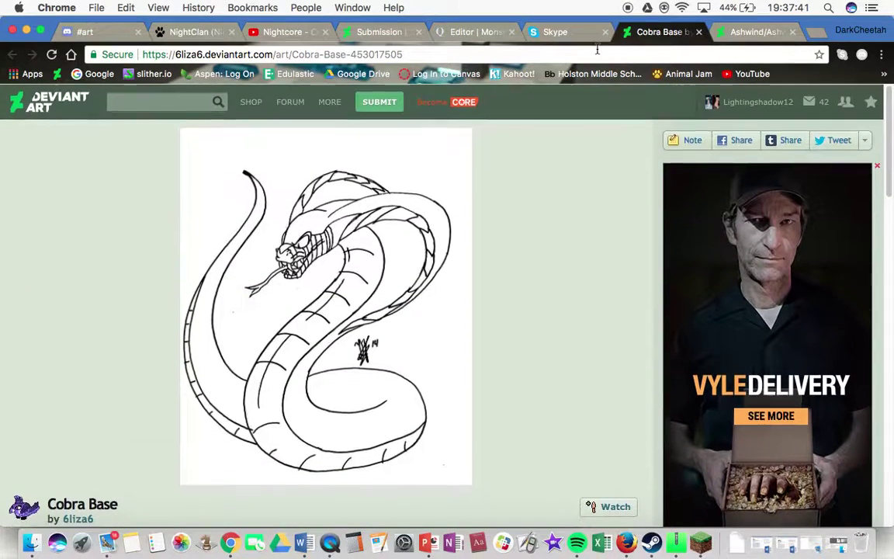
Mark the cobra submission as containing no mature content and clear its default title
click(379, 32)
click(351, 326)
drag(315, 363, 35, 365)
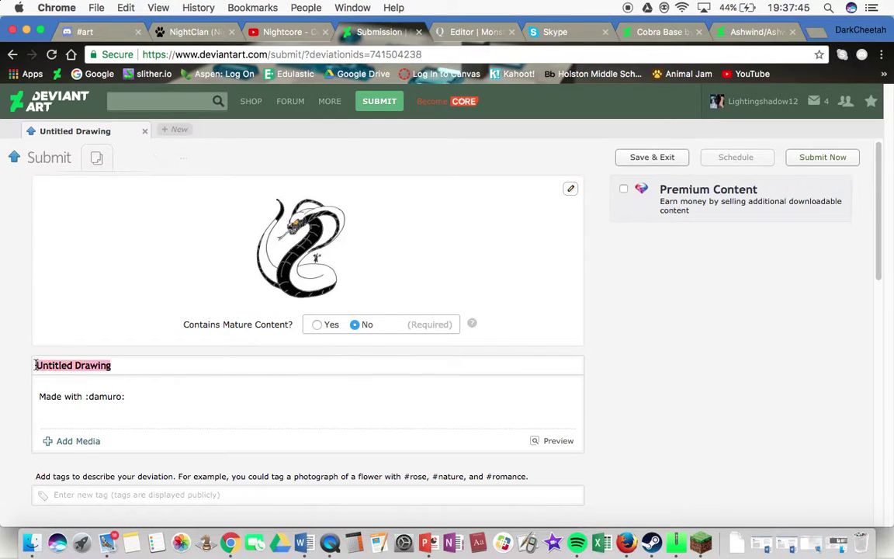
key(BackSpace)
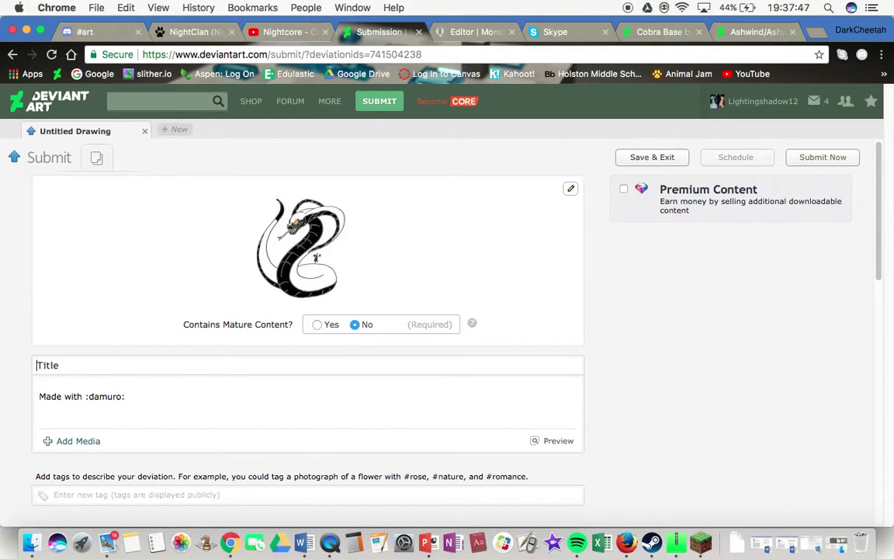